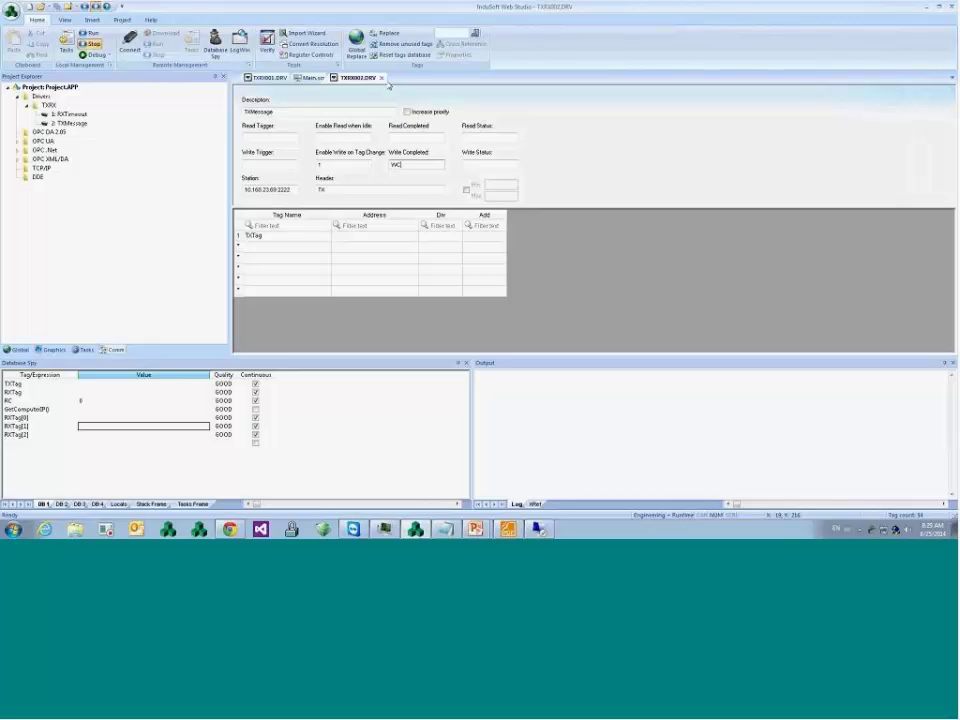
# - Close the open TXRX driver worksheets and collapse the Drivers folder in the project tree
pyautogui.click(381, 77)
pyautogui.click(334, 77)
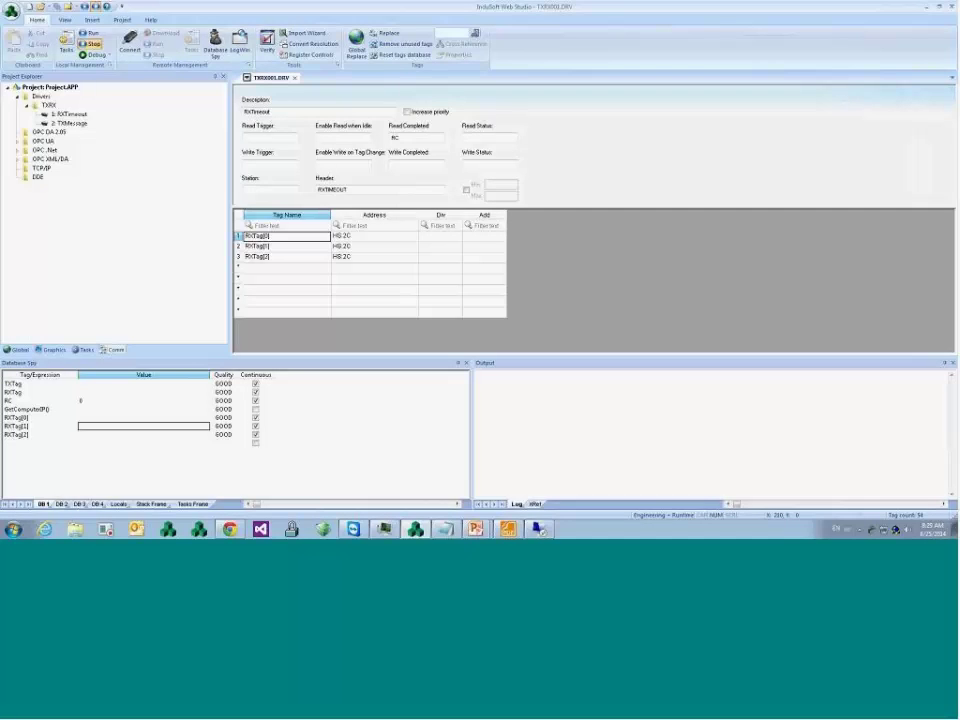
pyautogui.click(296, 77)
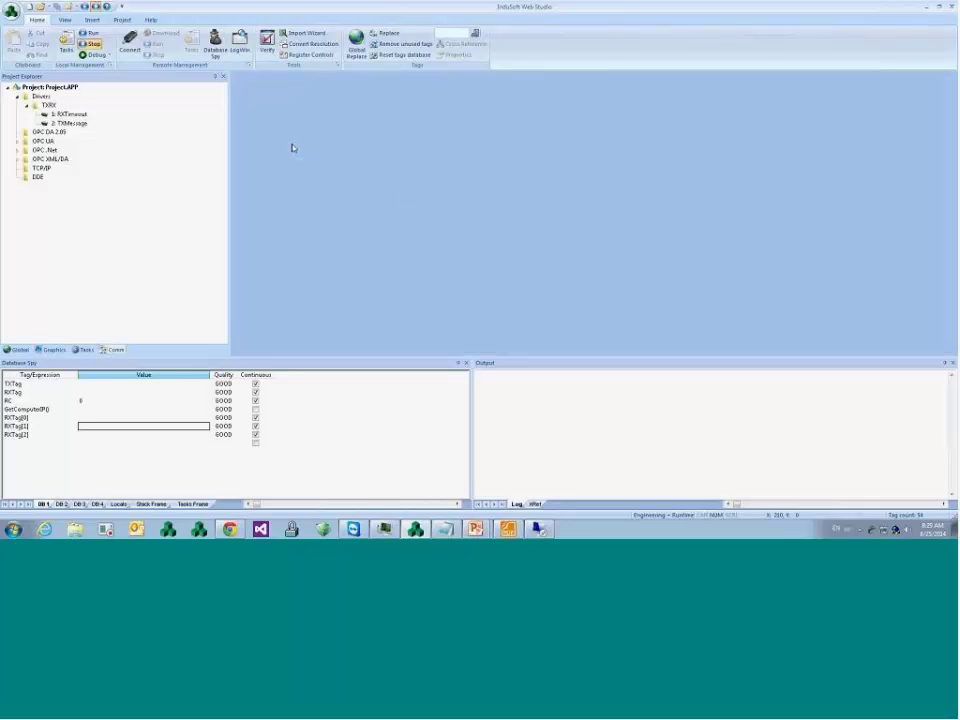
pyautogui.click(25, 104)
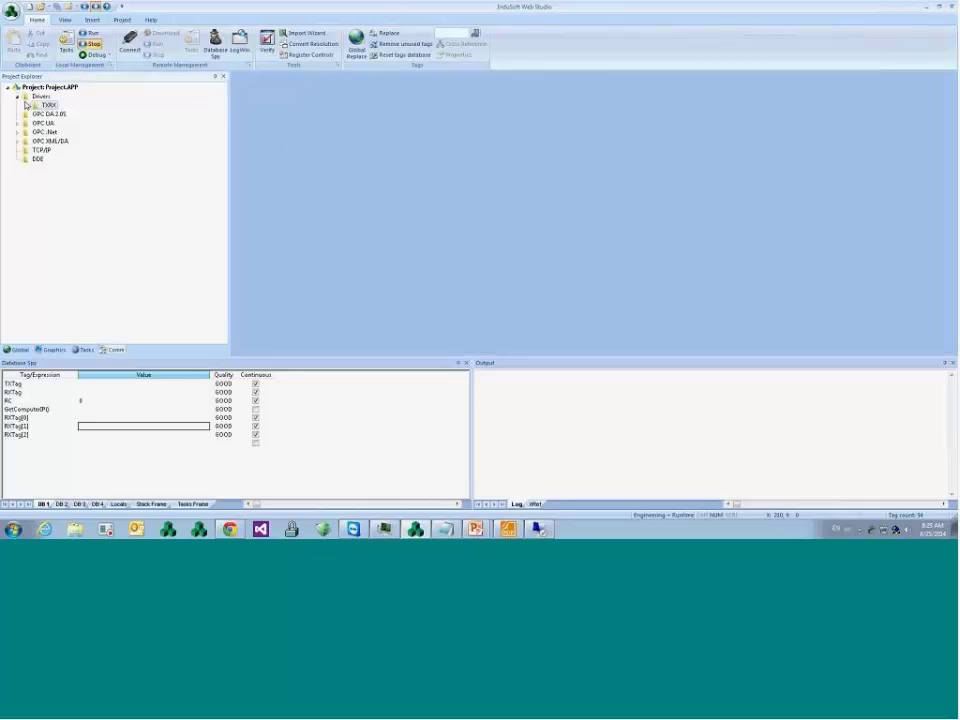
pyautogui.doubleClick(28, 97)
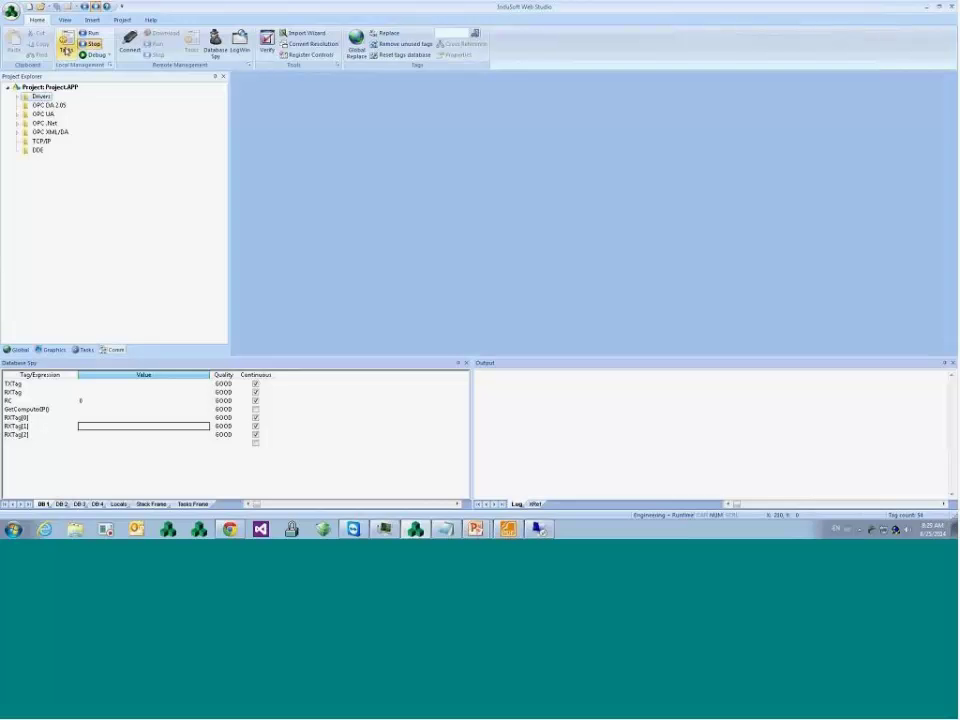
# - Open the project's communication driver list and remove TXRX from the selected drivers
pyautogui.rightClick(45, 99)
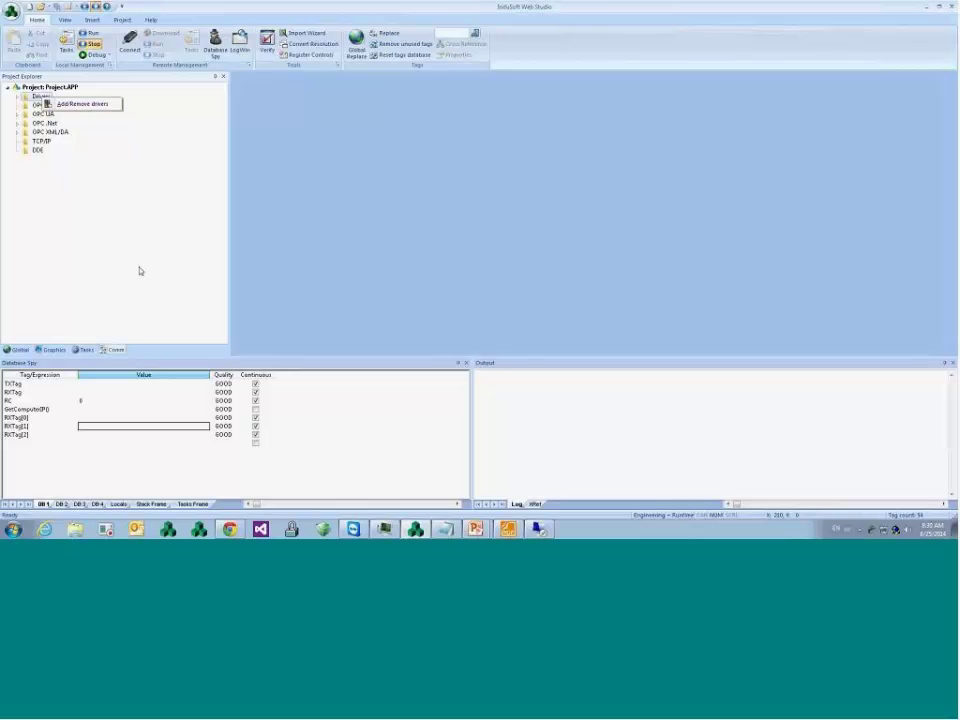
pyautogui.click(90, 265)
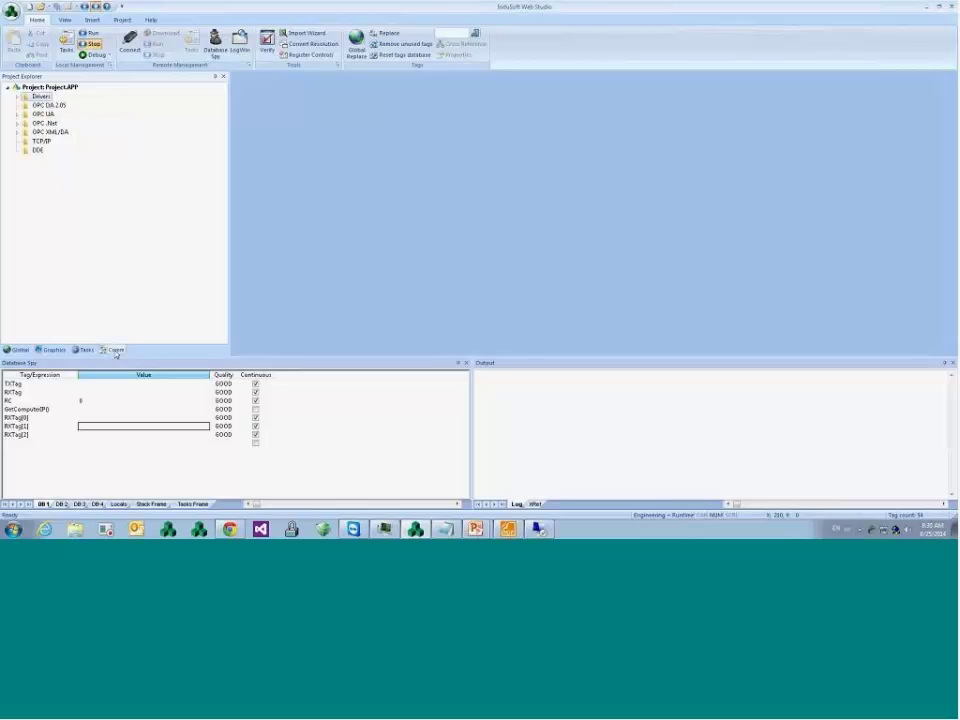
pyautogui.rightClick(52, 100)
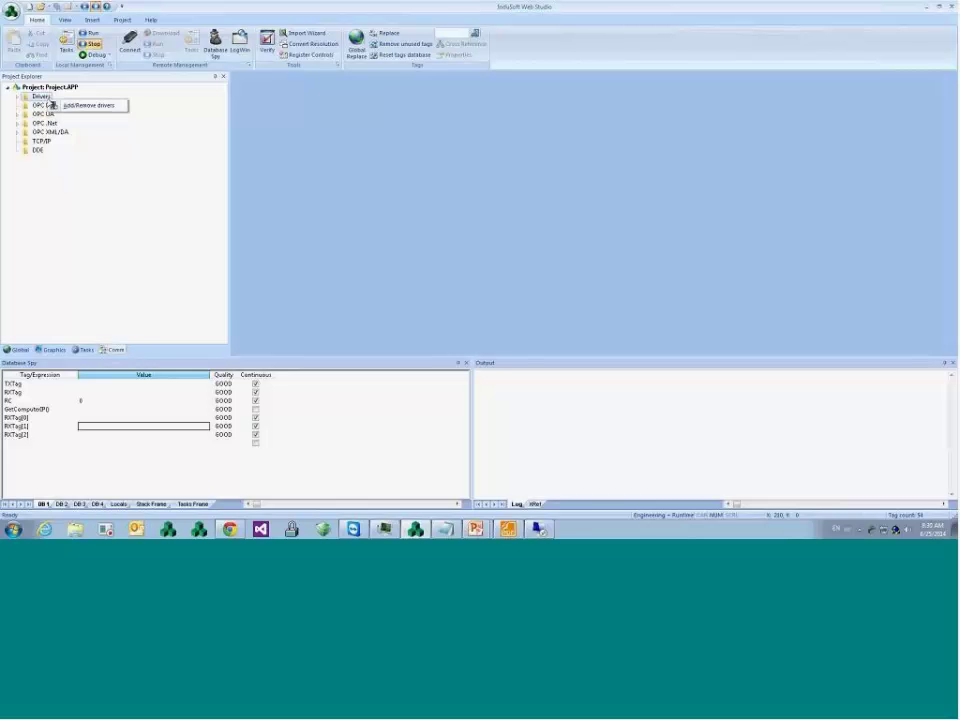
pyautogui.click(66, 108)
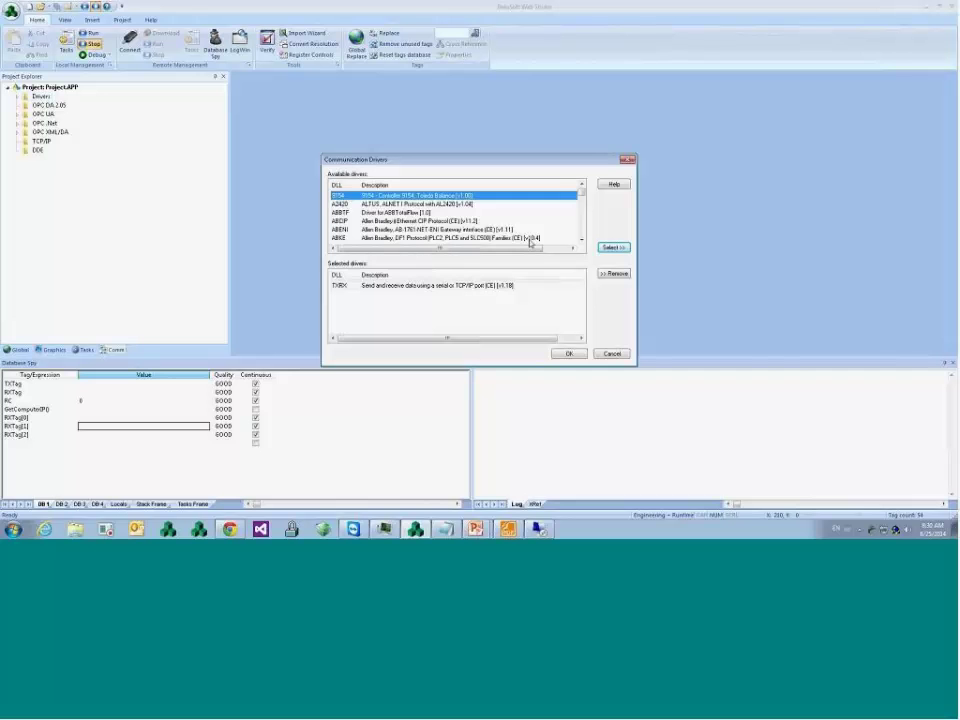
pyautogui.click(373, 287)
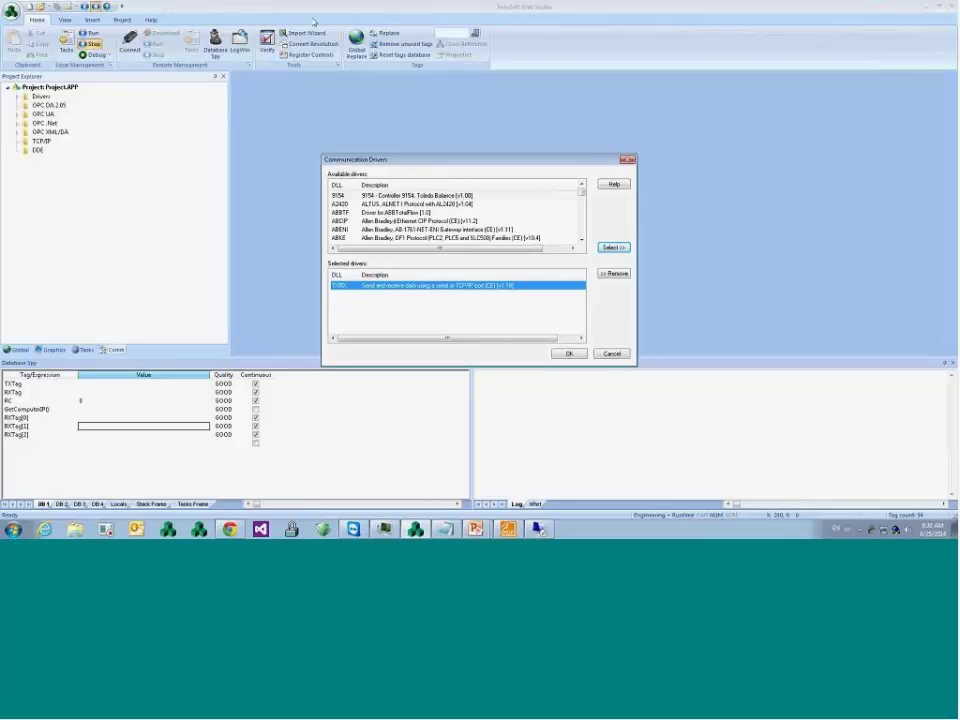
pyautogui.click(613, 273)
# - Add the TXRX driver for sending and receiving data over a serial or TCP/IP port to the selected drivers and confirm
pyautogui.click(470, 221)
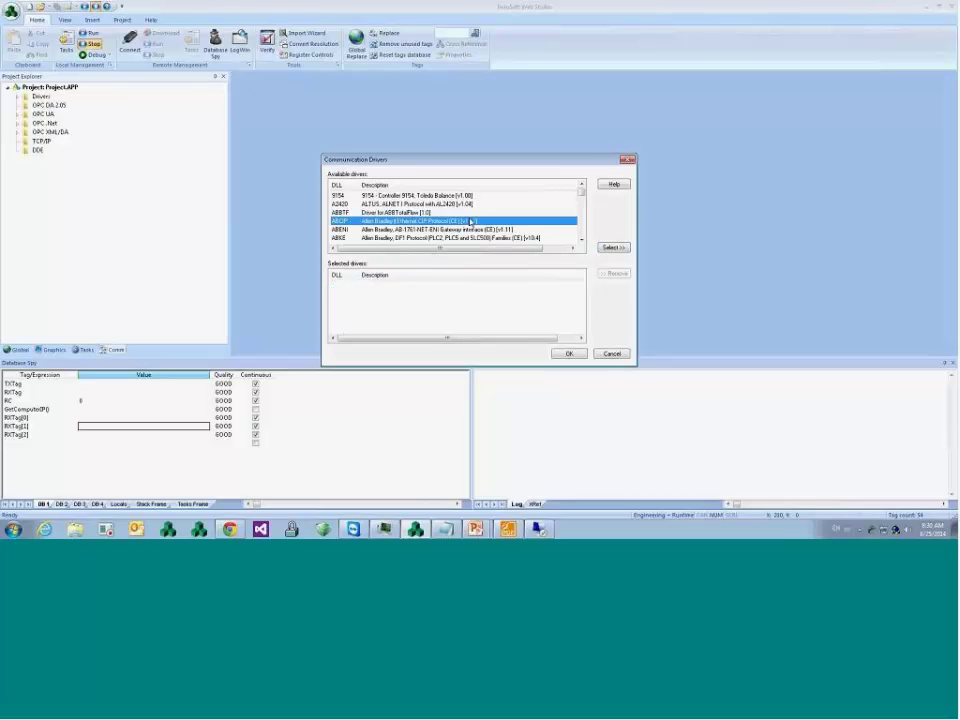
pyautogui.press('t')
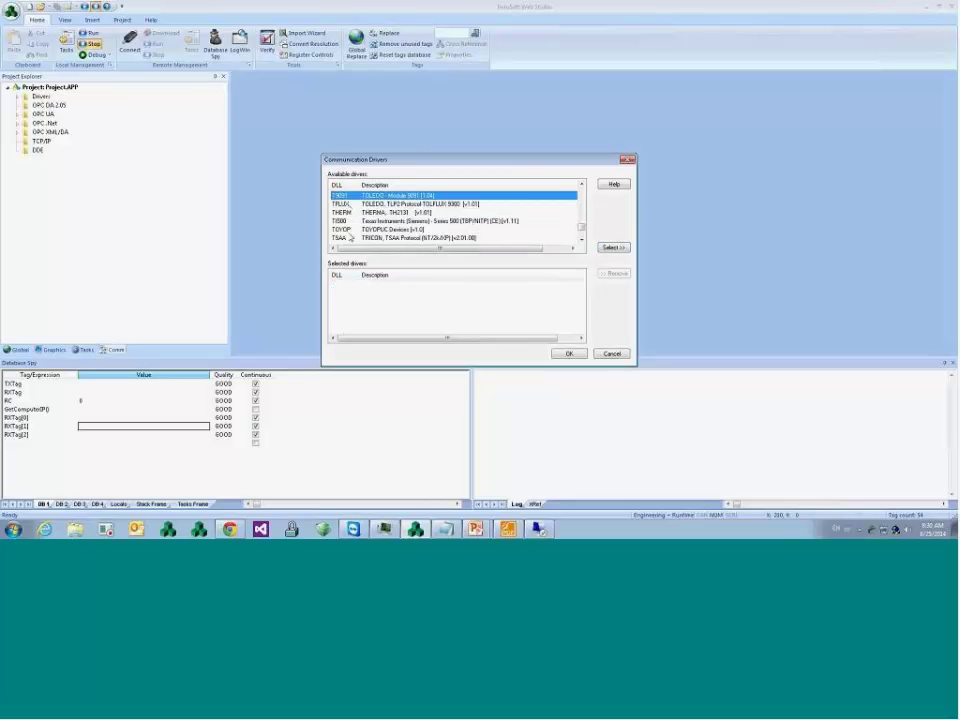
pyautogui.click(355, 221)
pyautogui.click(357, 238)
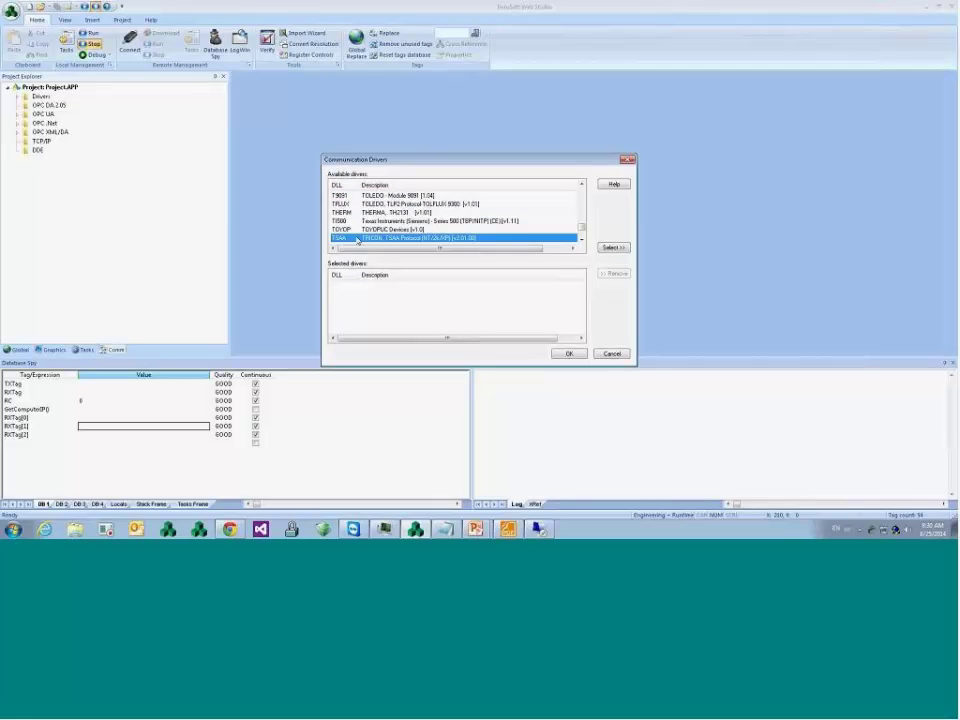
pyautogui.scroll(-2, 357, 238)
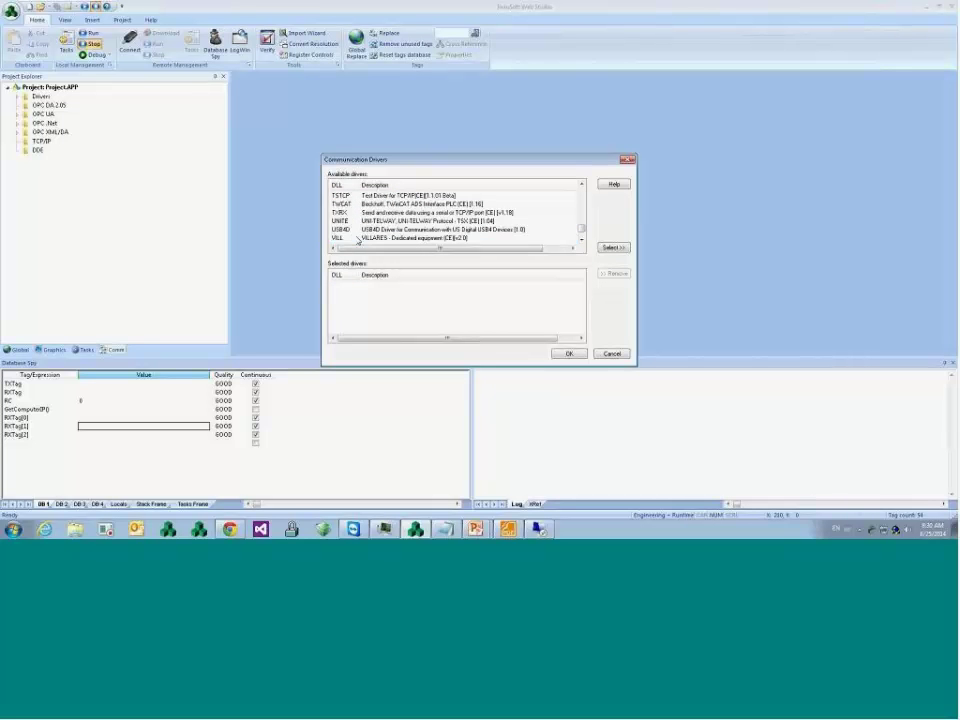
pyautogui.click(350, 212)
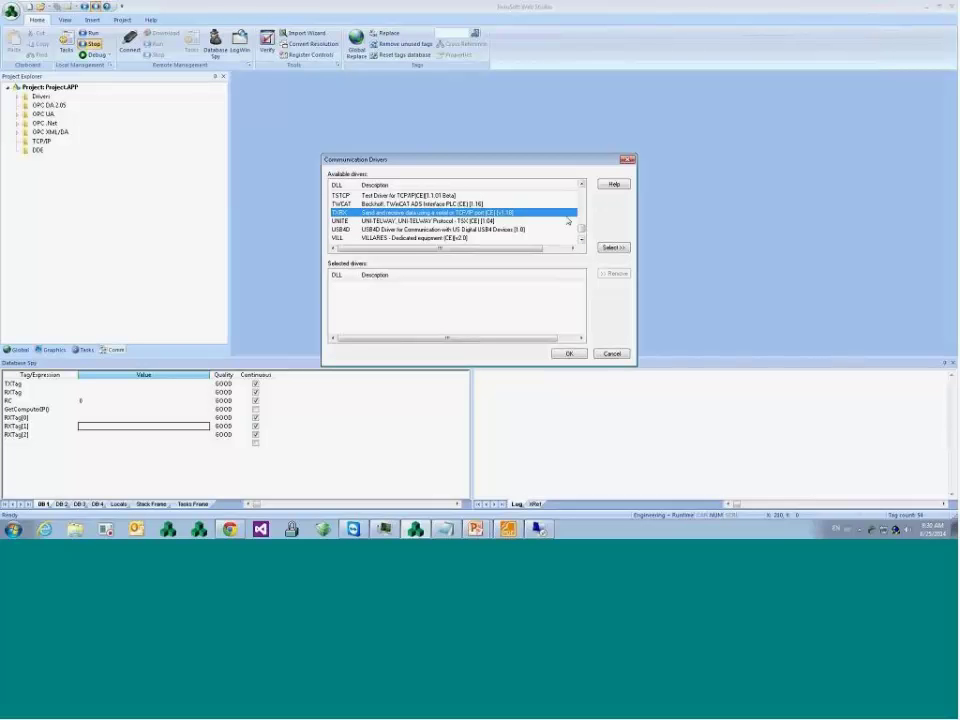
pyautogui.click(614, 247)
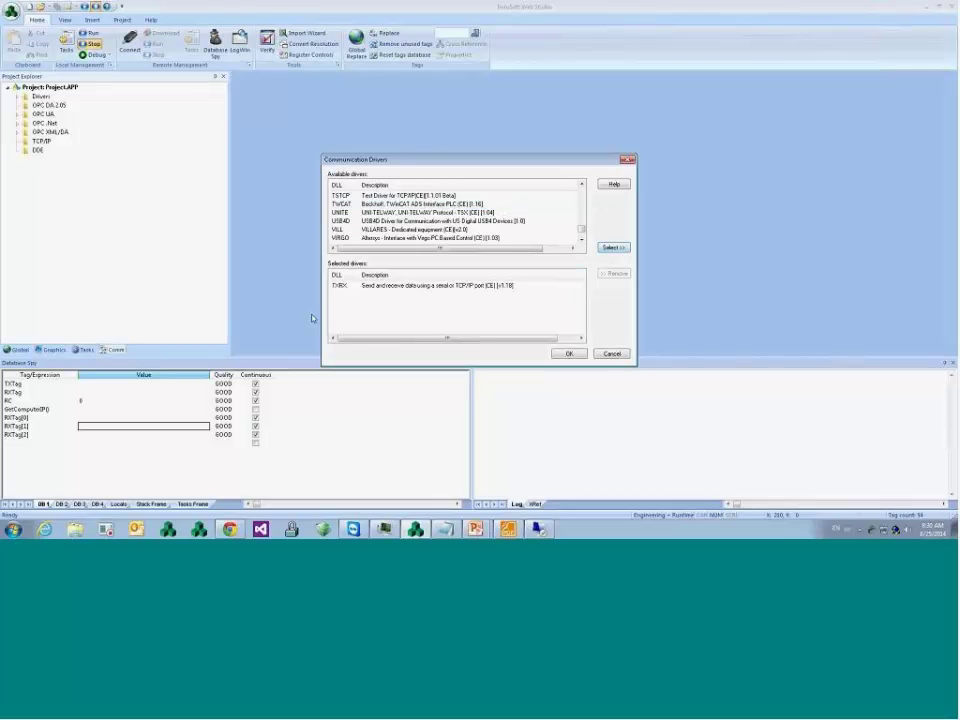
pyautogui.click(369, 287)
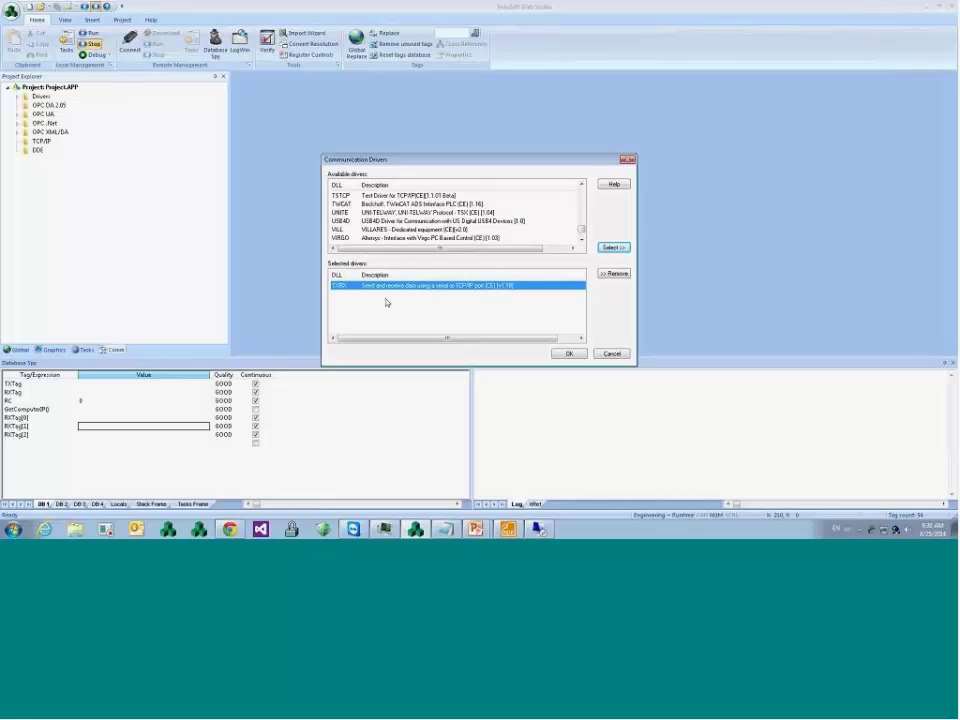
pyautogui.click(578, 355)
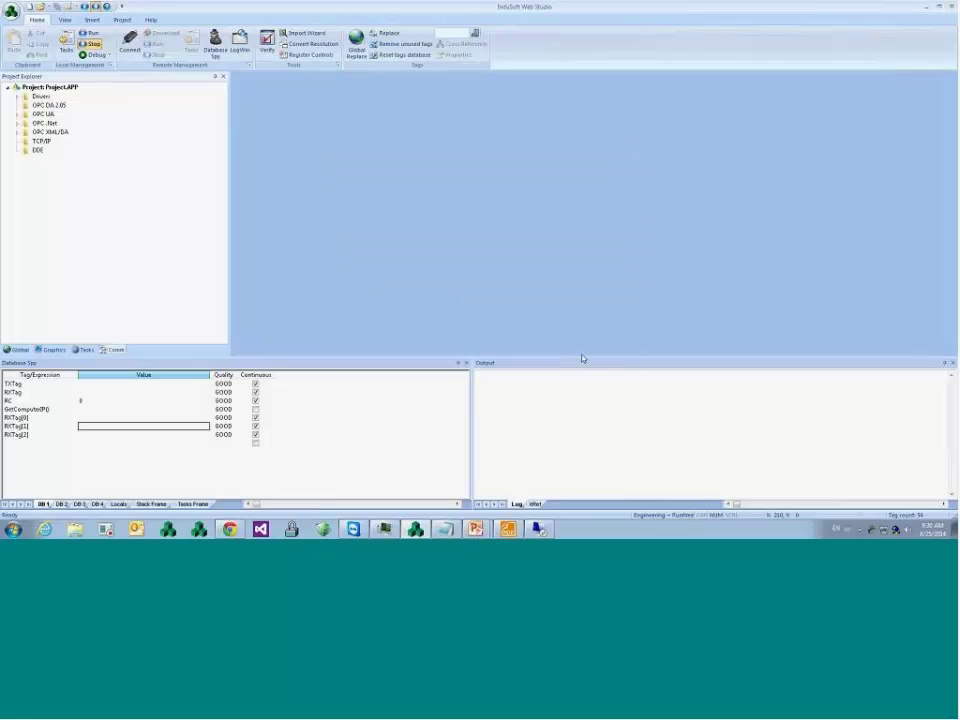
# - Open the TXRX driver's communication settings, set serial encapsulation to None and the TCP/IP port to 2222
pyautogui.click(17, 96)
pyautogui.rightClick(48, 105)
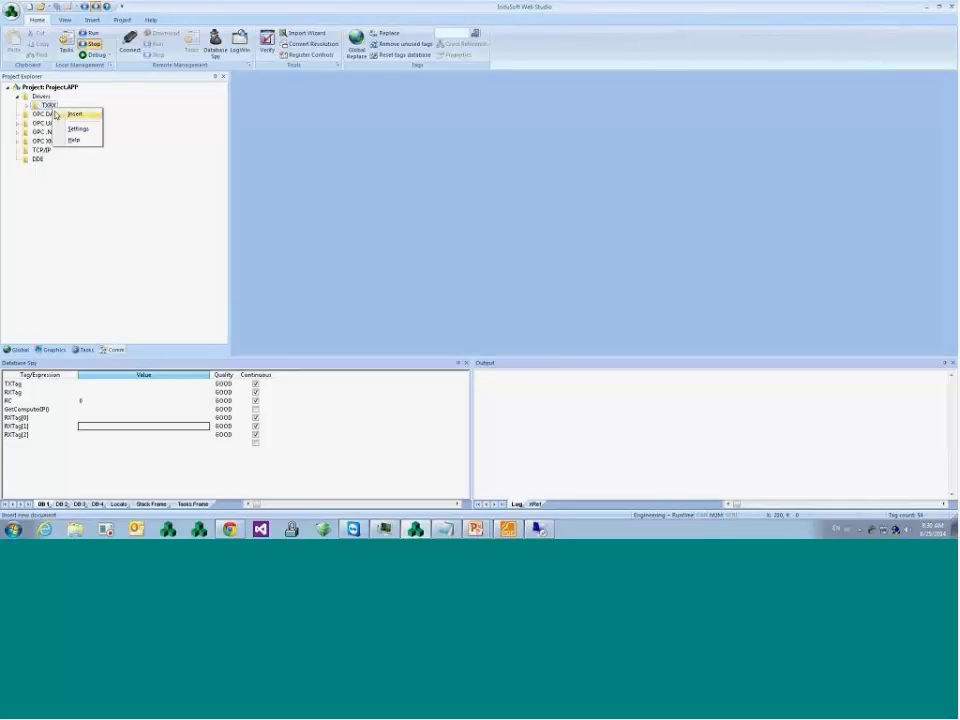
pyautogui.click(84, 132)
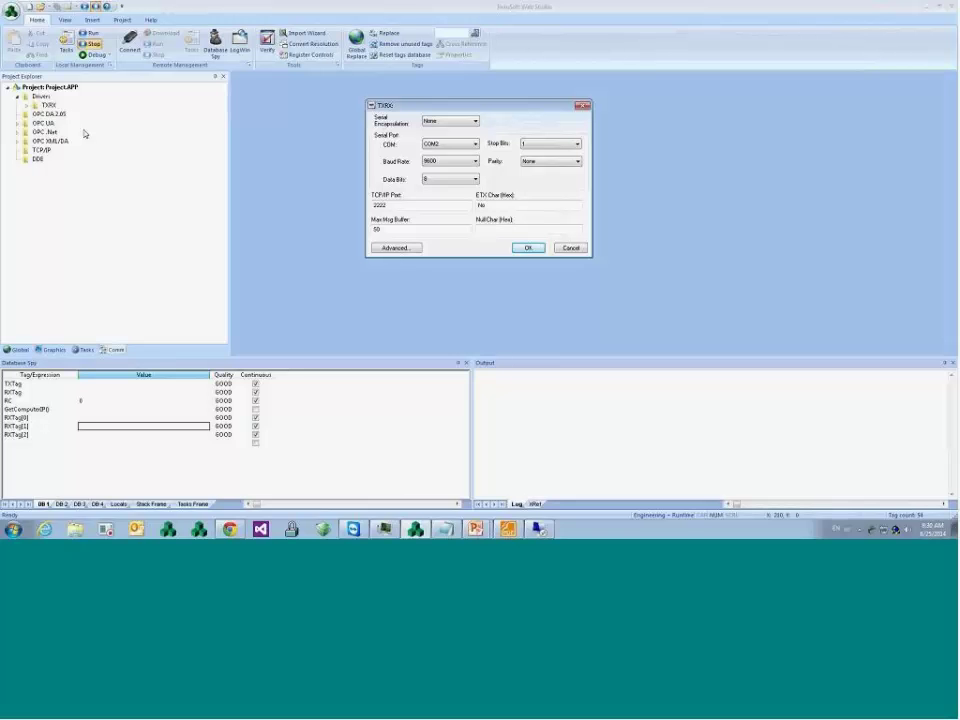
pyautogui.click(431, 122)
pyautogui.click(430, 131)
pyautogui.moveTo(391, 207); pyautogui.dragTo(368, 207)
pyautogui.write('2222')
pyautogui.click(500, 229)
# - Review the interval between characters in the advanced TXRX settings, dismiss them, and accept the driver's communication settings
pyautogui.click(400, 248)
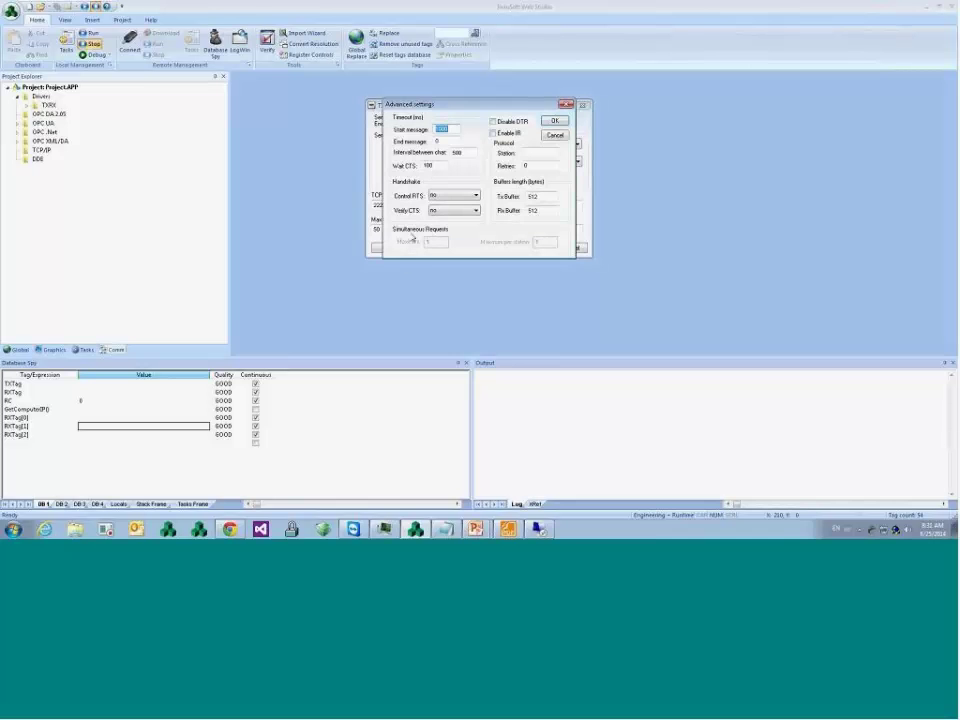
pyautogui.doubleClick(455, 152)
pyautogui.write('500')
pyautogui.doubleClick(460, 152)
pyautogui.click(460, 152)
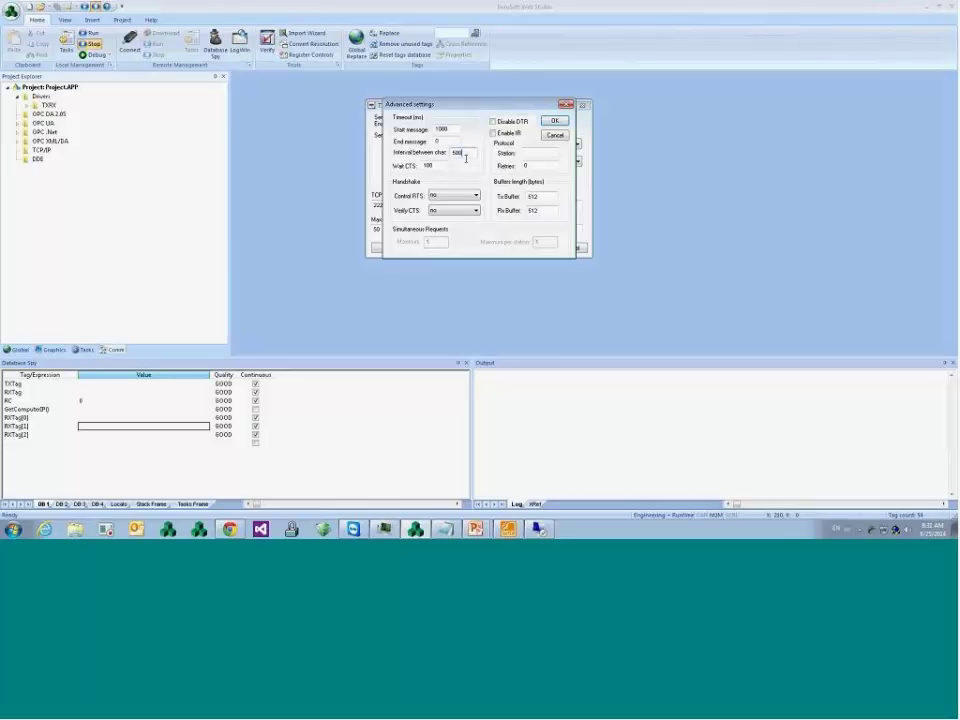
pyautogui.click(553, 134)
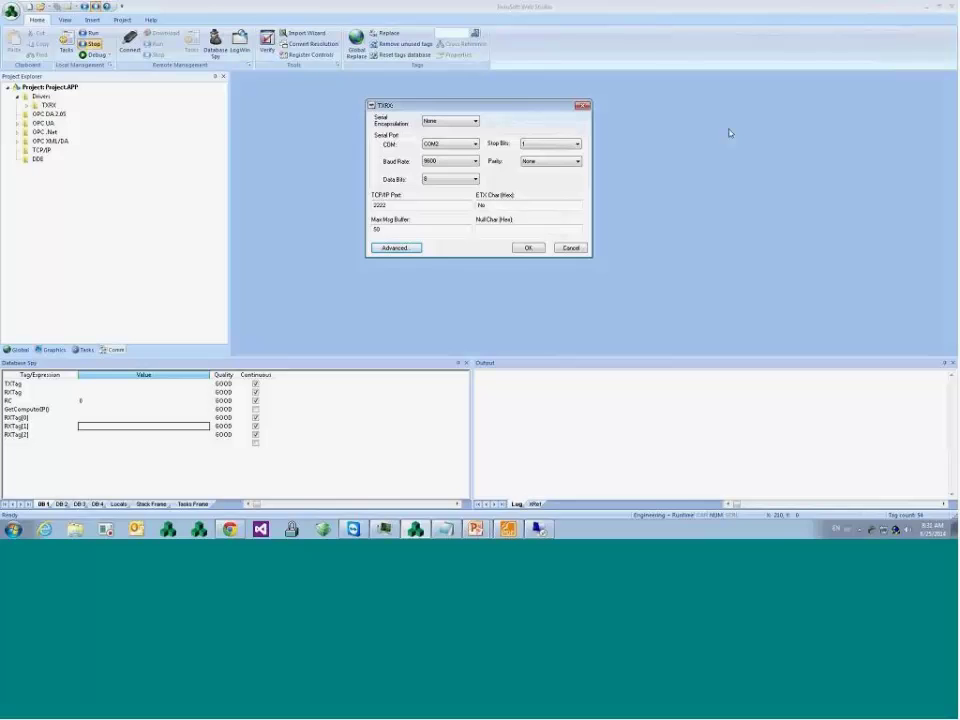
pyautogui.click(527, 249)
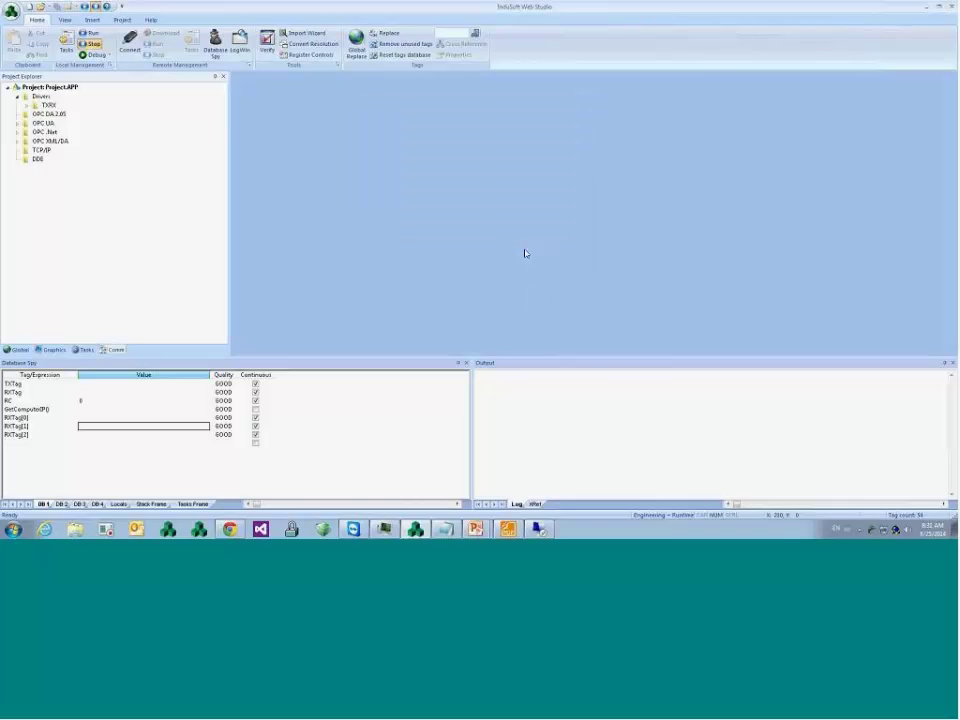
# - Open the RXTimeout worksheet of the TXRX driver and delete the contents of its three RXTag rows
pyautogui.click(26, 106)
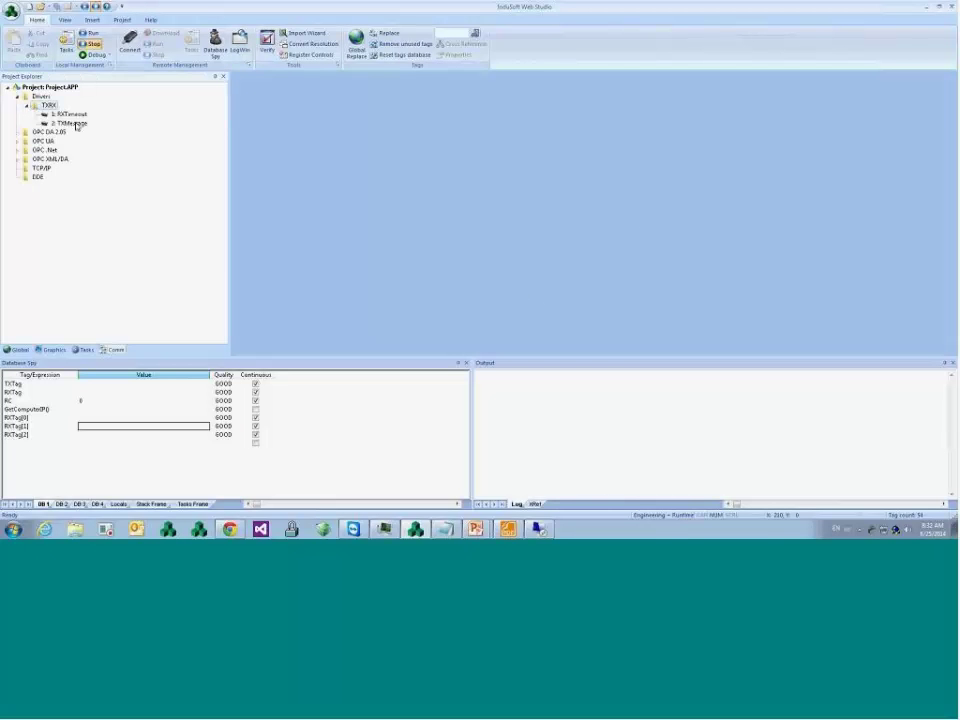
pyautogui.doubleClick(74, 115)
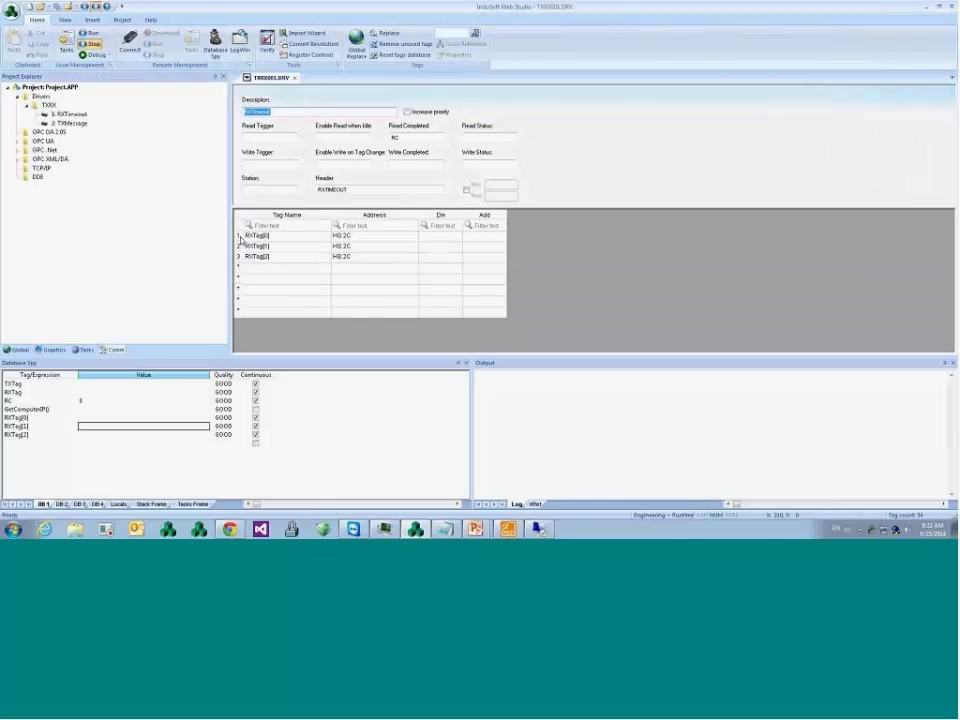
pyautogui.moveTo(240, 237); pyautogui.dragTo(470, 258)
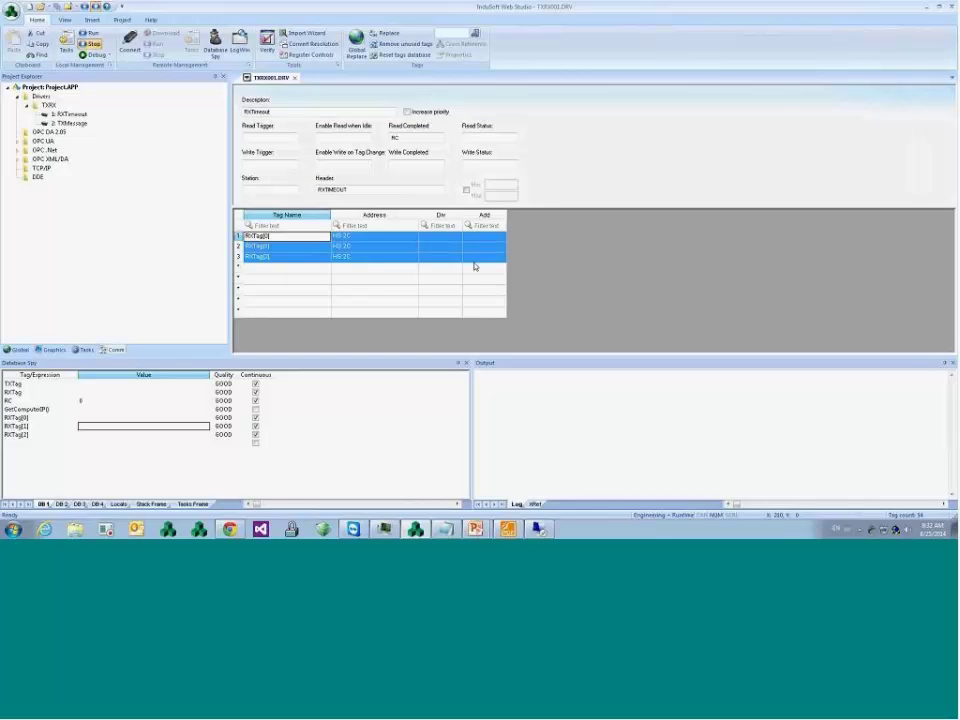
pyautogui.press('Delete')
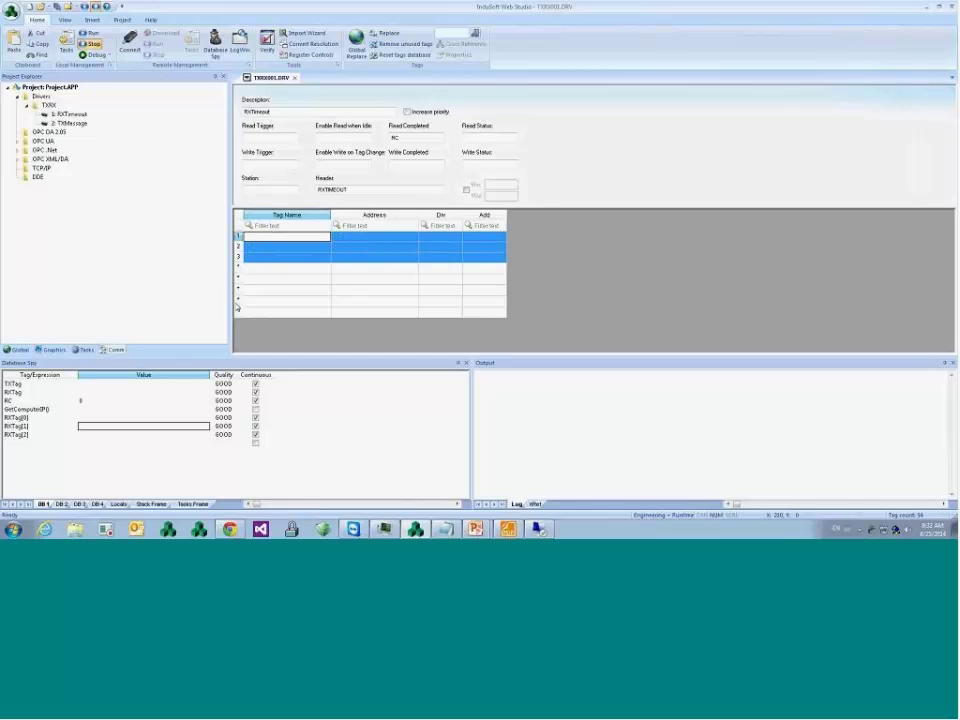
pyautogui.click(355, 238)
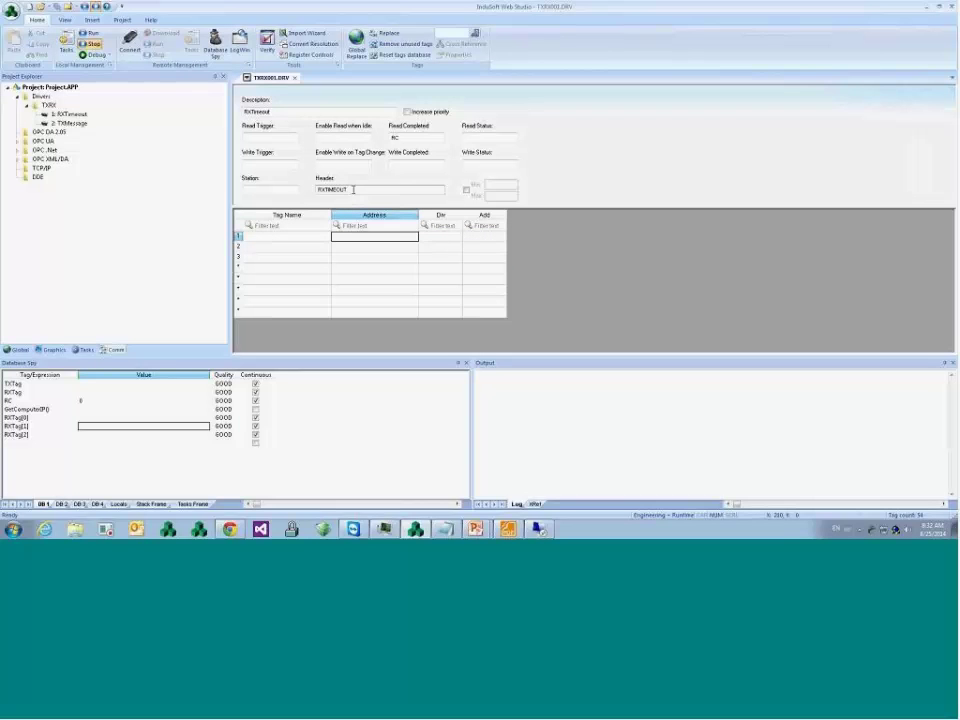
# - Examine the RXTimeout sheet's description, read and write, station and header fields, and check the TCP/IP port in the TXRX settings
pyautogui.doubleClick(272, 110)
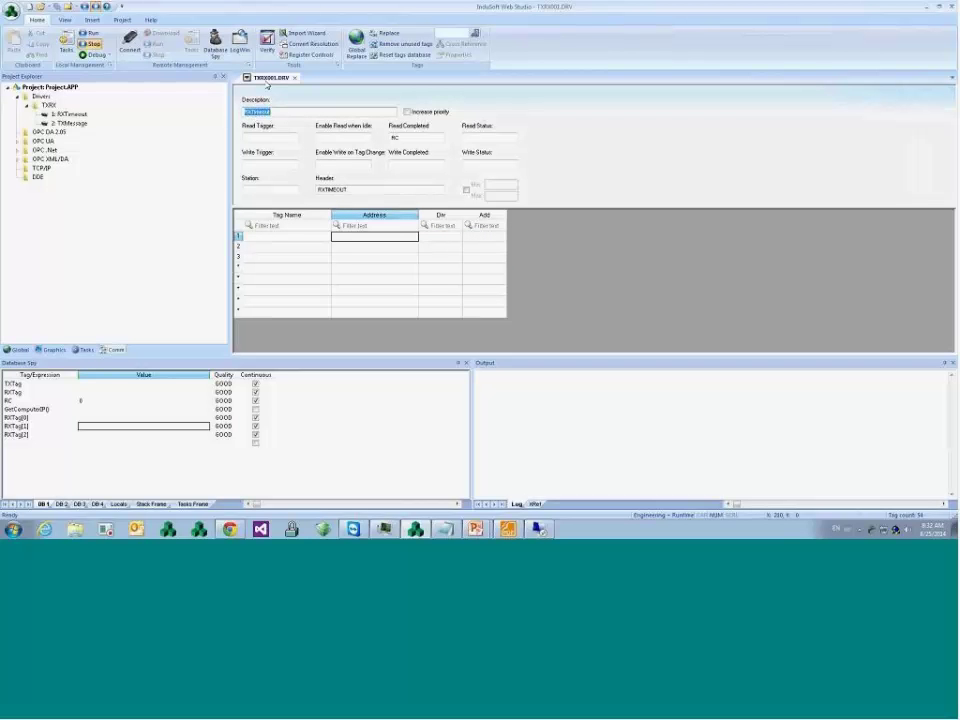
pyautogui.click(321, 139)
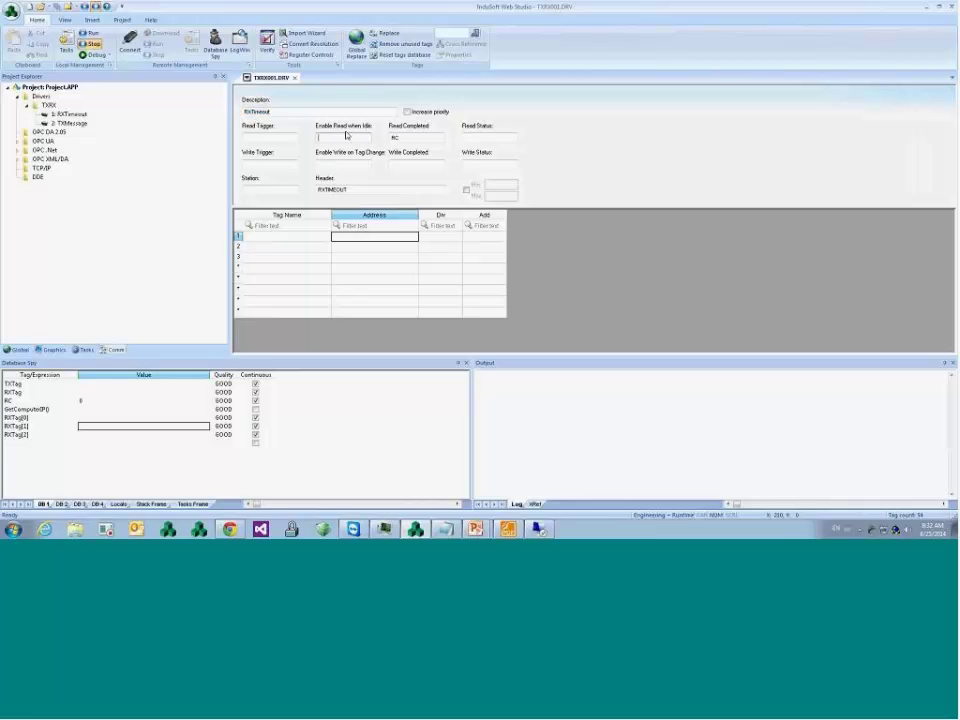
pyautogui.click(350, 162)
pyautogui.click(347, 190)
pyautogui.click(347, 190)
pyautogui.click(265, 191)
pyautogui.rightClick(56, 105)
pyautogui.click(72, 130)
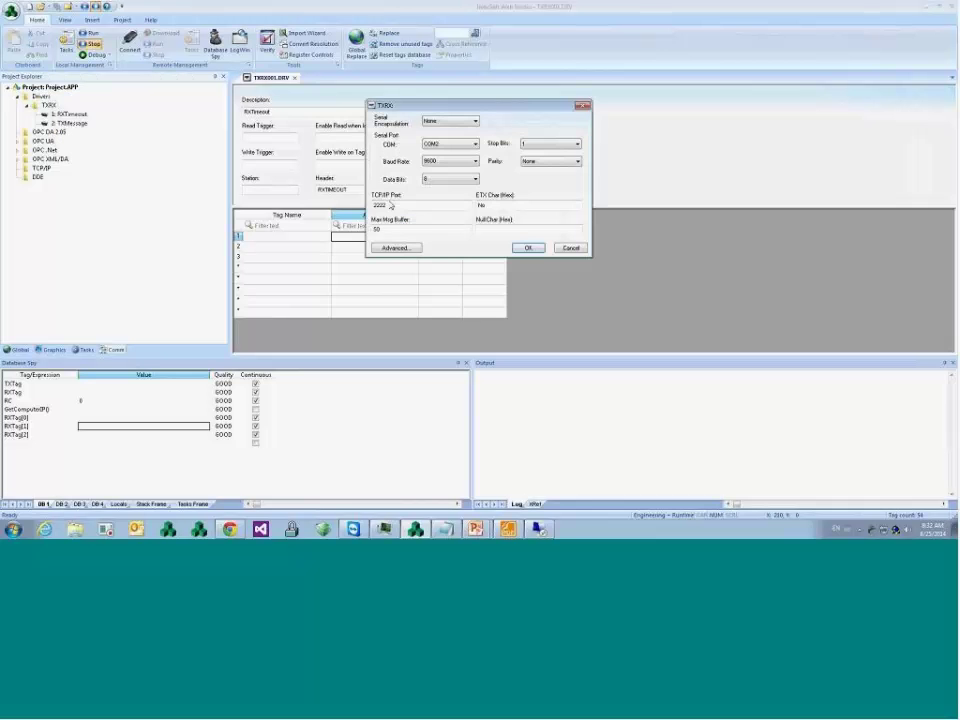
pyautogui.click(569, 247)
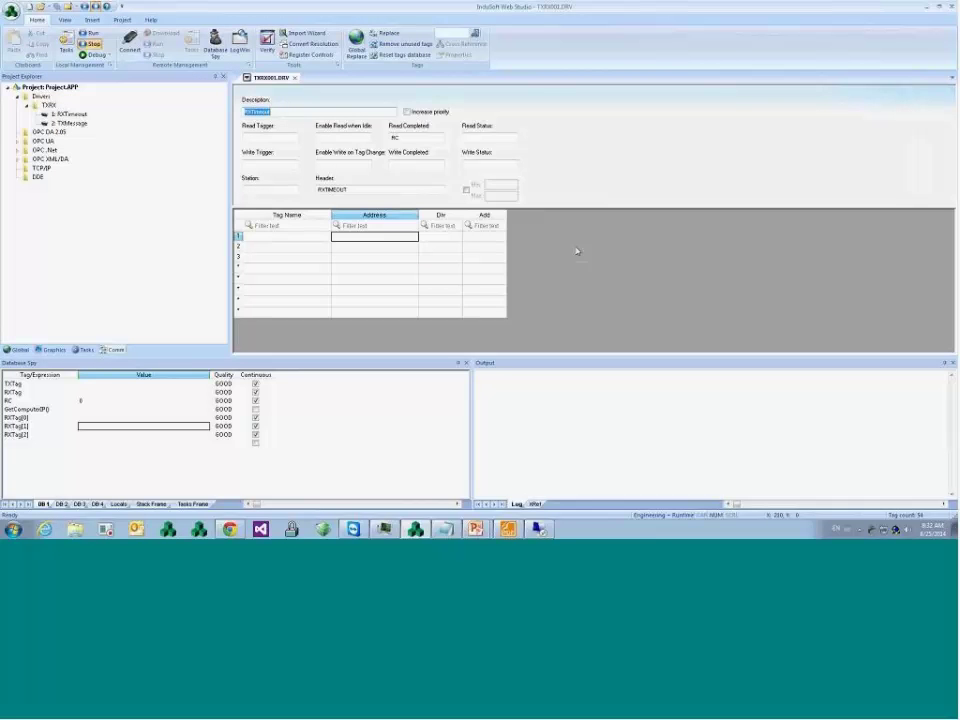
pyautogui.click(376, 189)
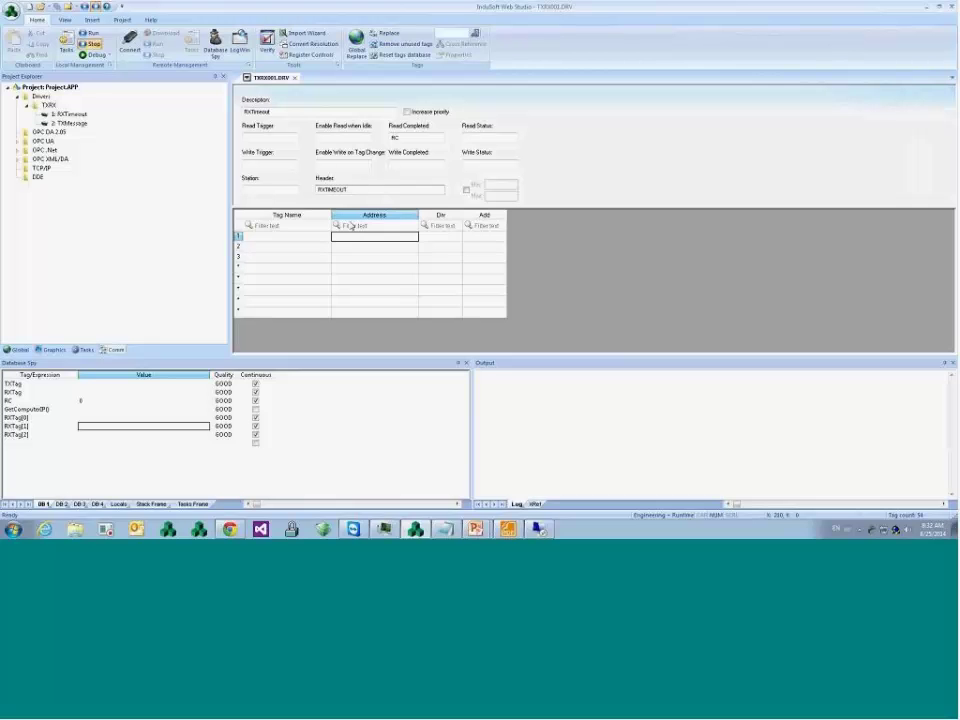
# - Enter RXTag as the tag name in the first row of the RXTimeout worksheet
pyautogui.click(320, 238)
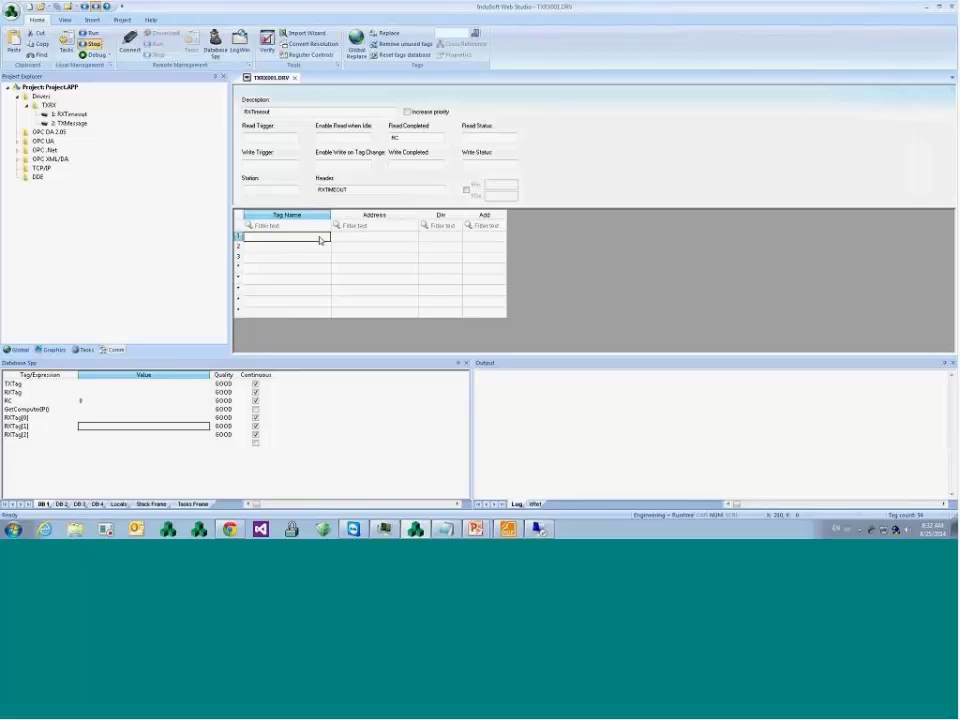
pyautogui.write('RXTag')
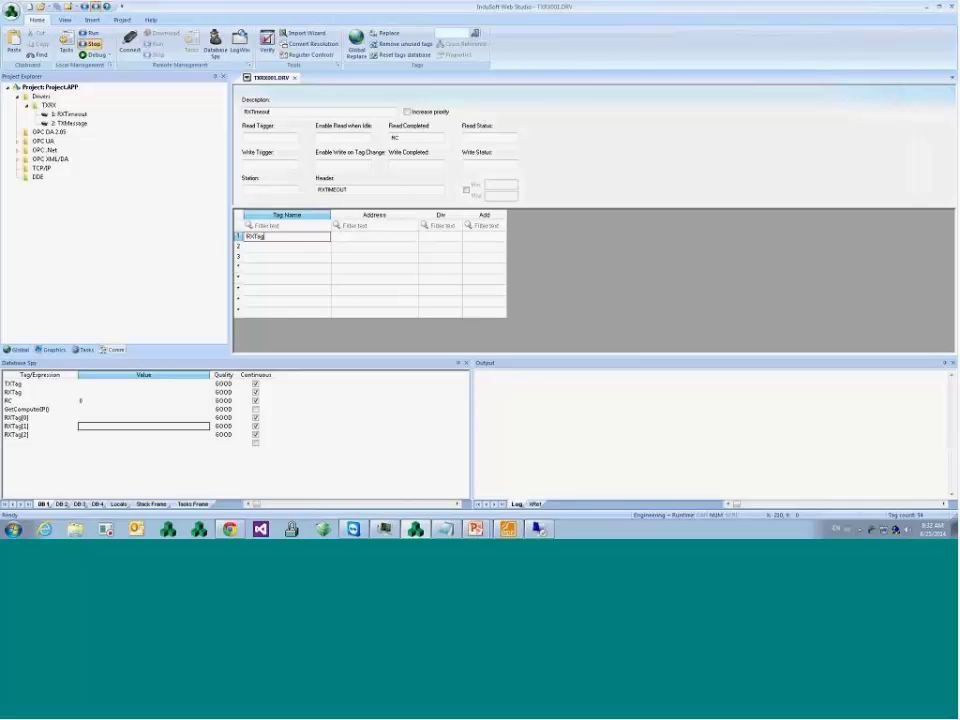
pyautogui.press('Return')
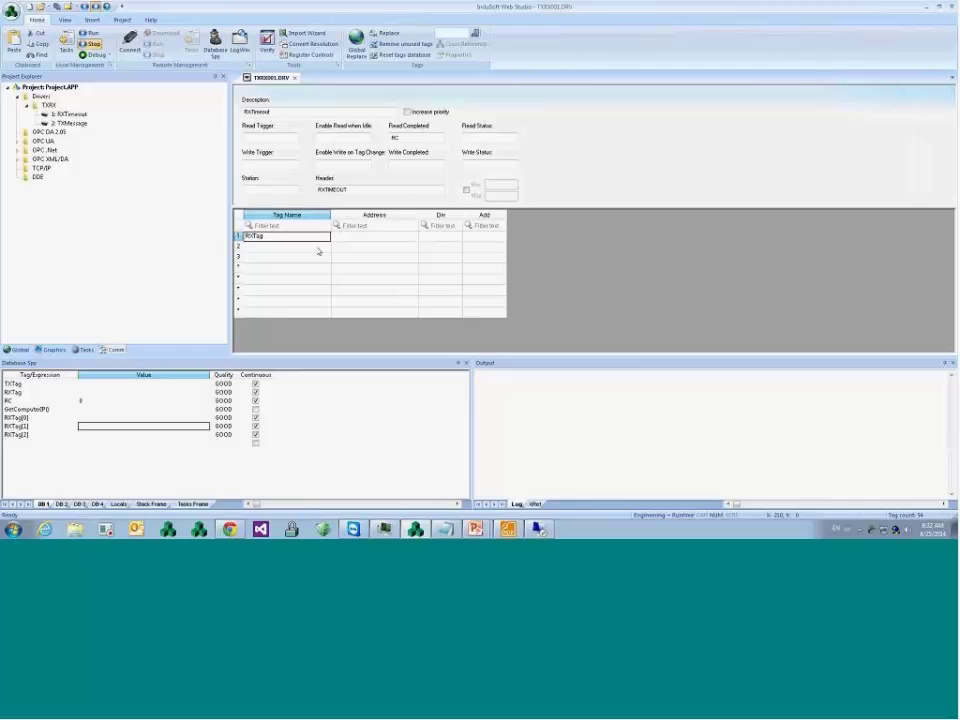
pyautogui.click(321, 246)
pyautogui.click(321, 237)
# - Check the data types of RXTag and TXTag in the project tags datasheet, and close the datasheet
pyautogui.click(15, 349)
pyautogui.click(18, 97)
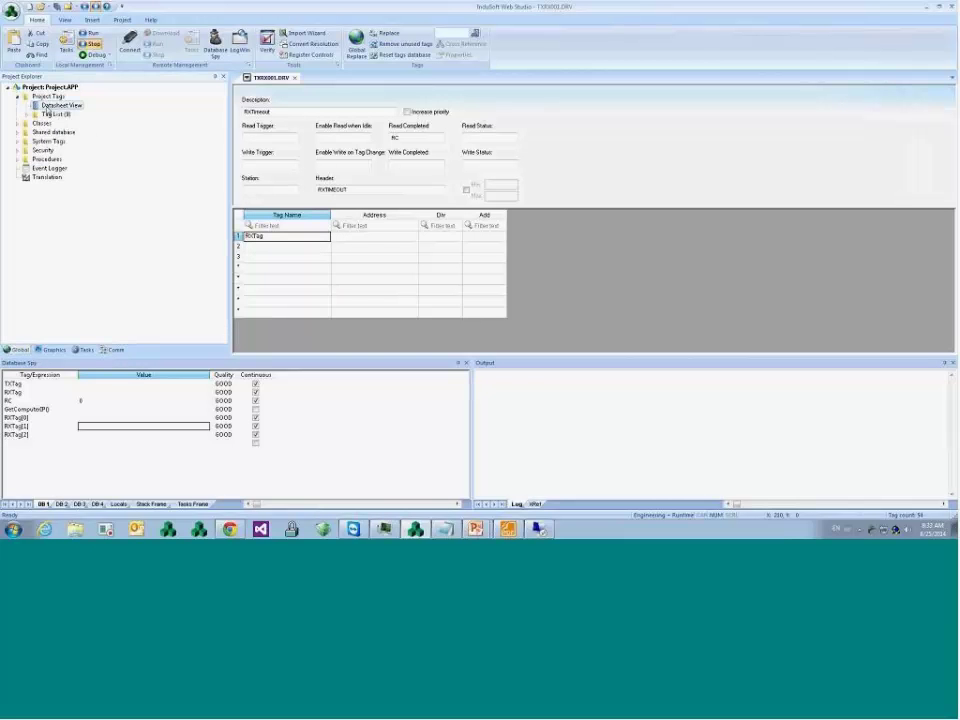
pyautogui.doubleClick(55, 105)
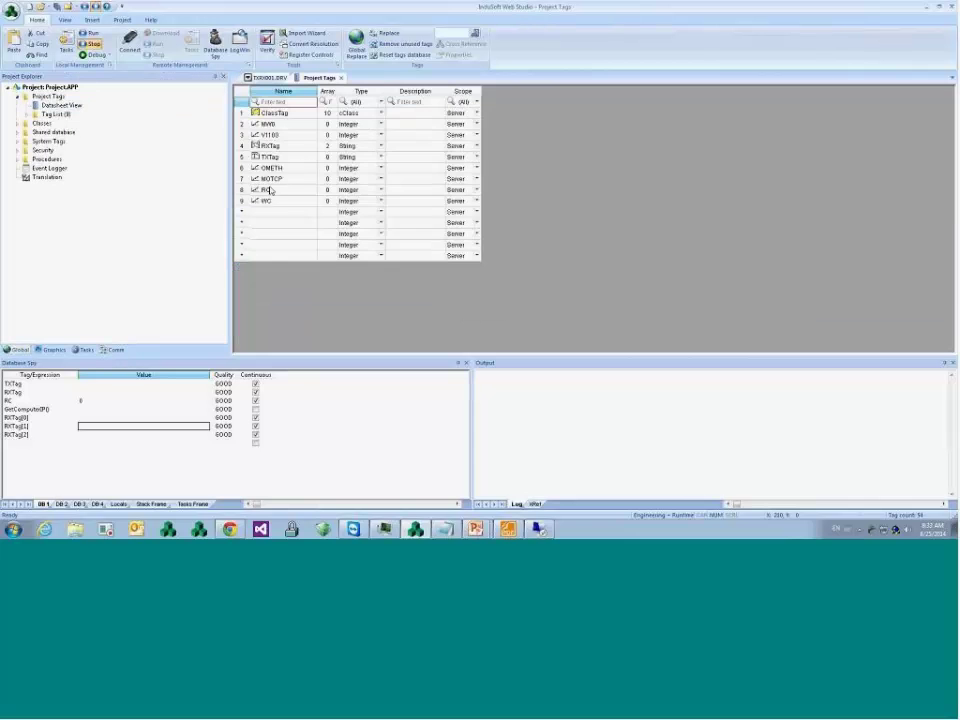
pyautogui.click(265, 146)
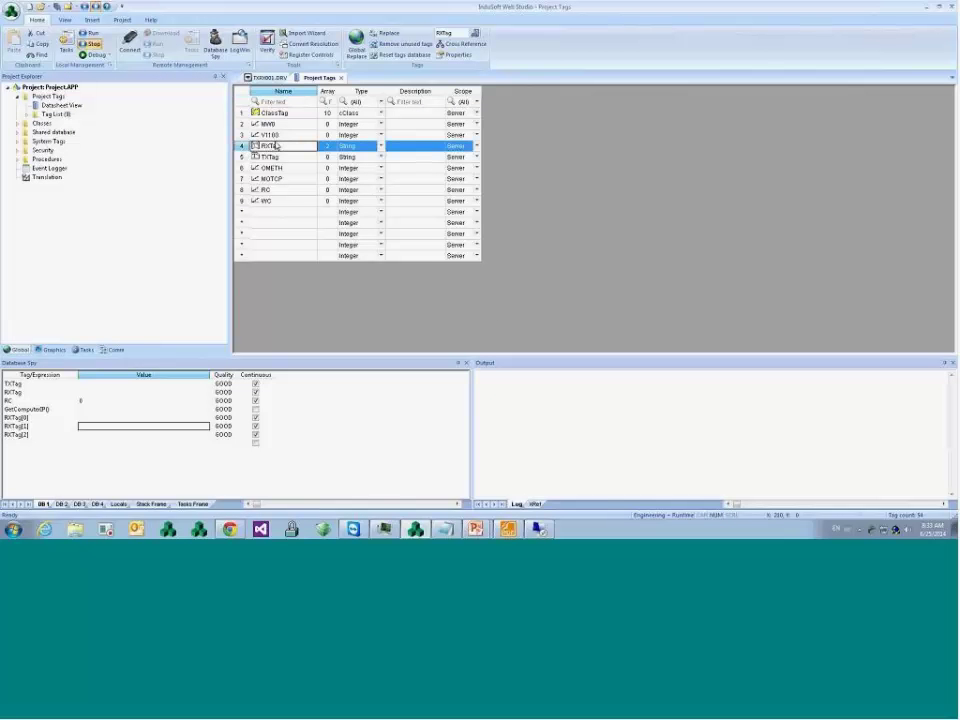
pyautogui.click(367, 157)
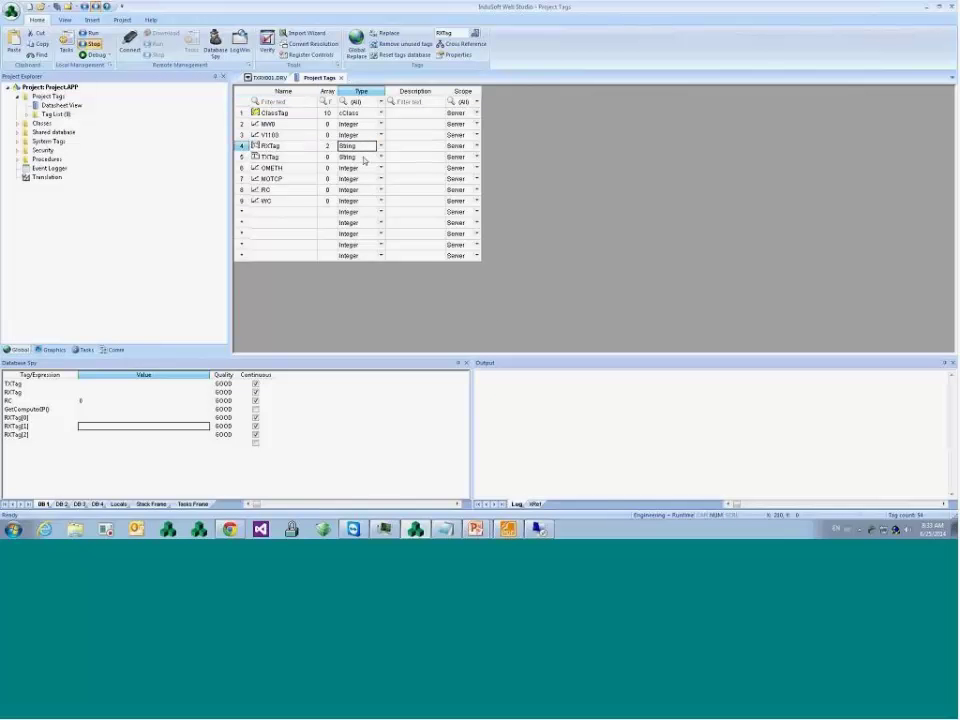
pyautogui.click(341, 78)
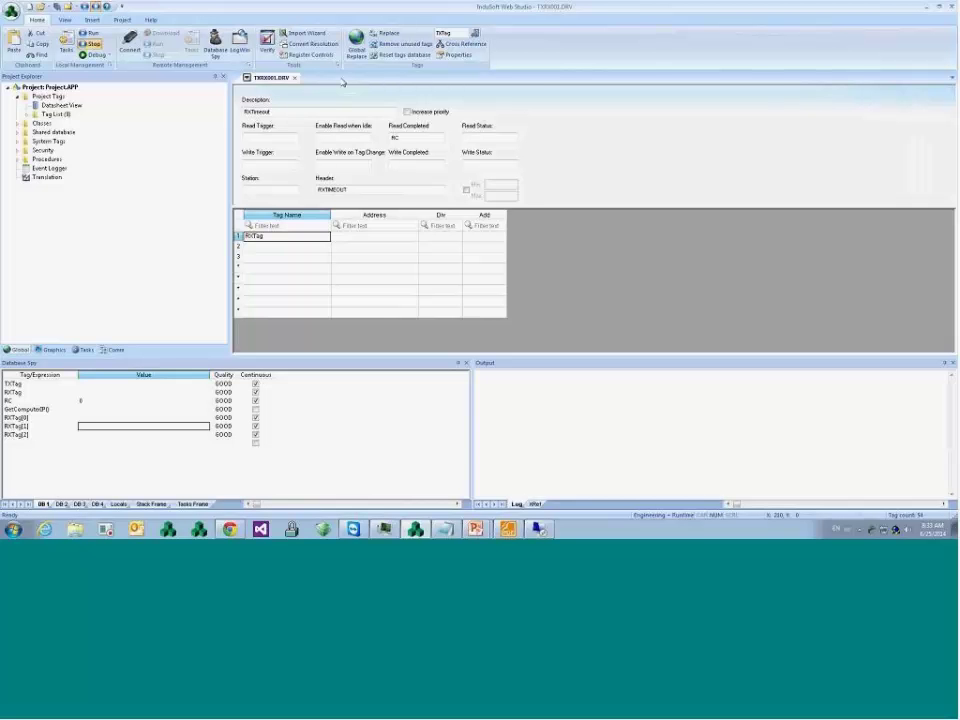
# - Examine the RXTag row's tag name and address cells and the Read Completed field of the RXTimeout worksheet
pyautogui.click(408, 237)
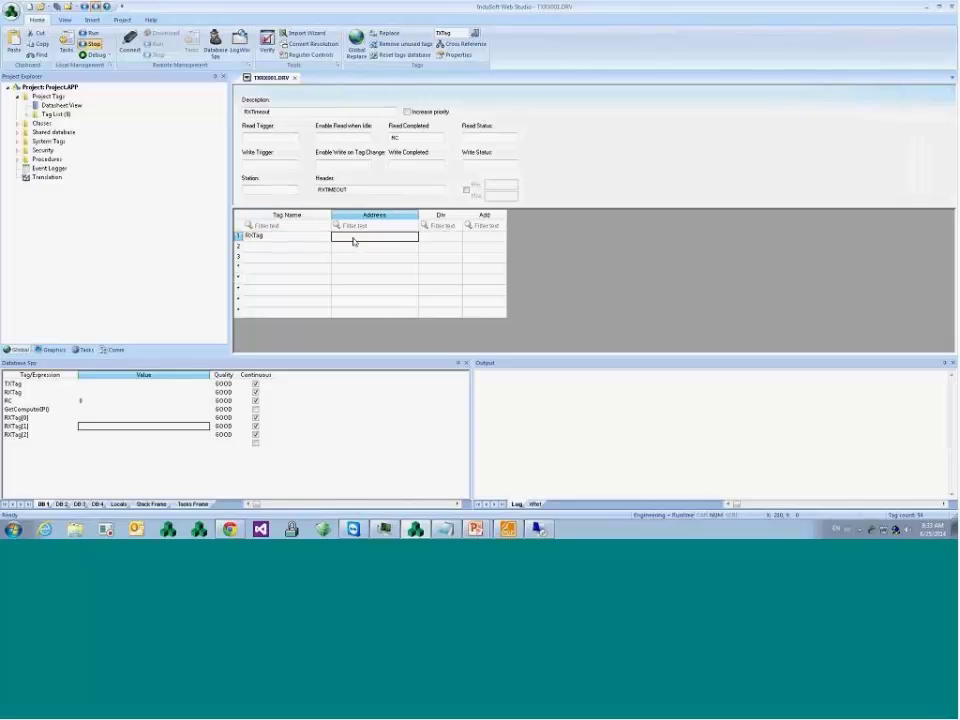
pyautogui.click(305, 240)
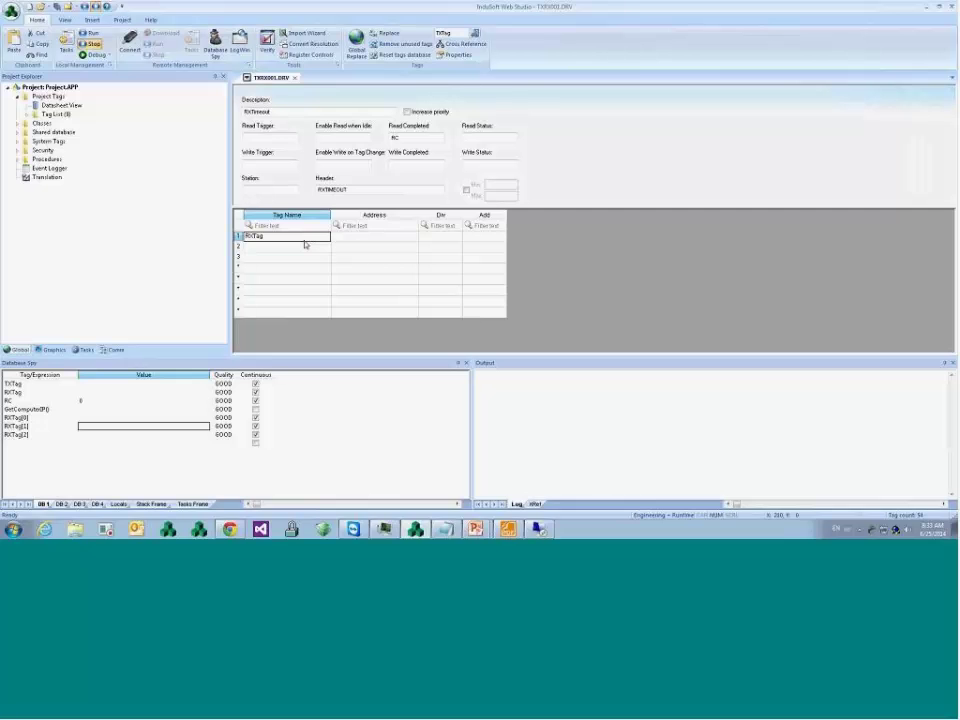
pyautogui.click(50, 349)
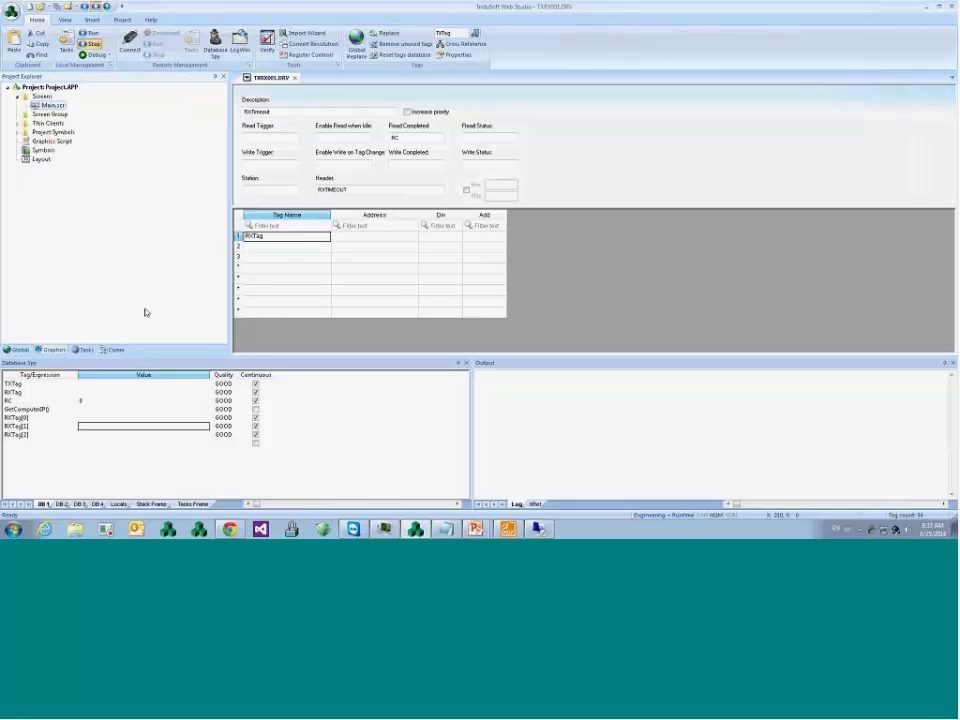
pyautogui.click(399, 138)
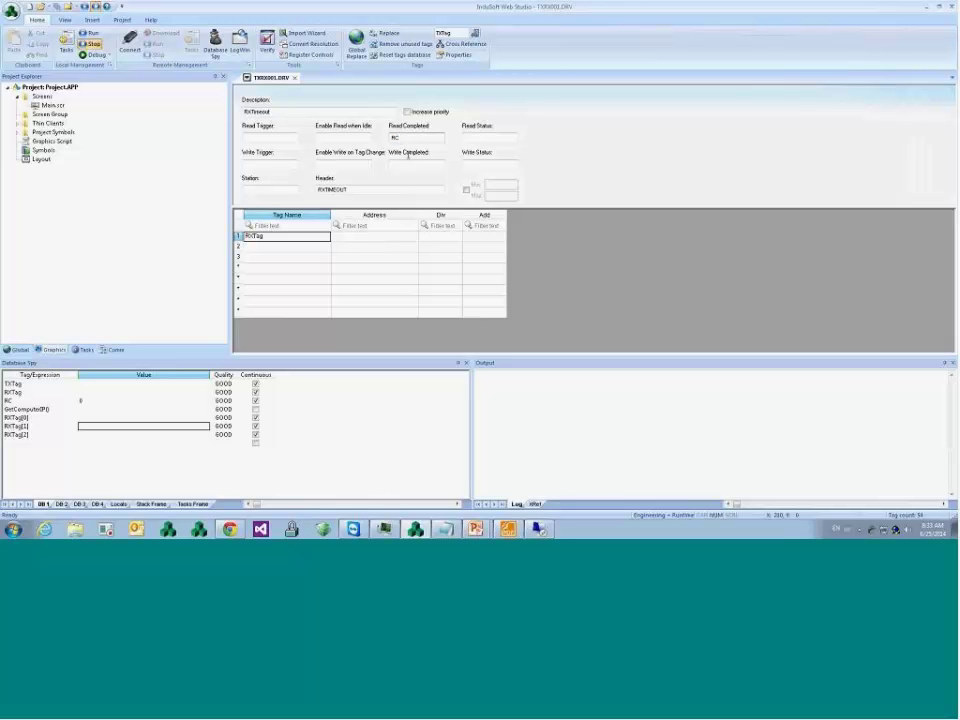
pyautogui.click(385, 237)
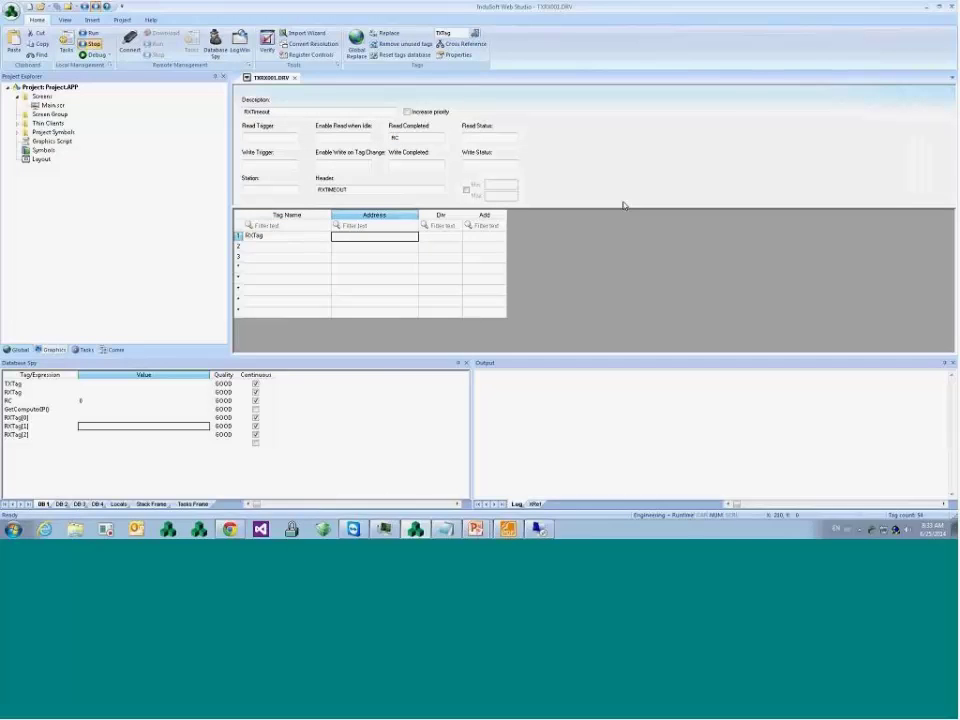
pyautogui.click(312, 239)
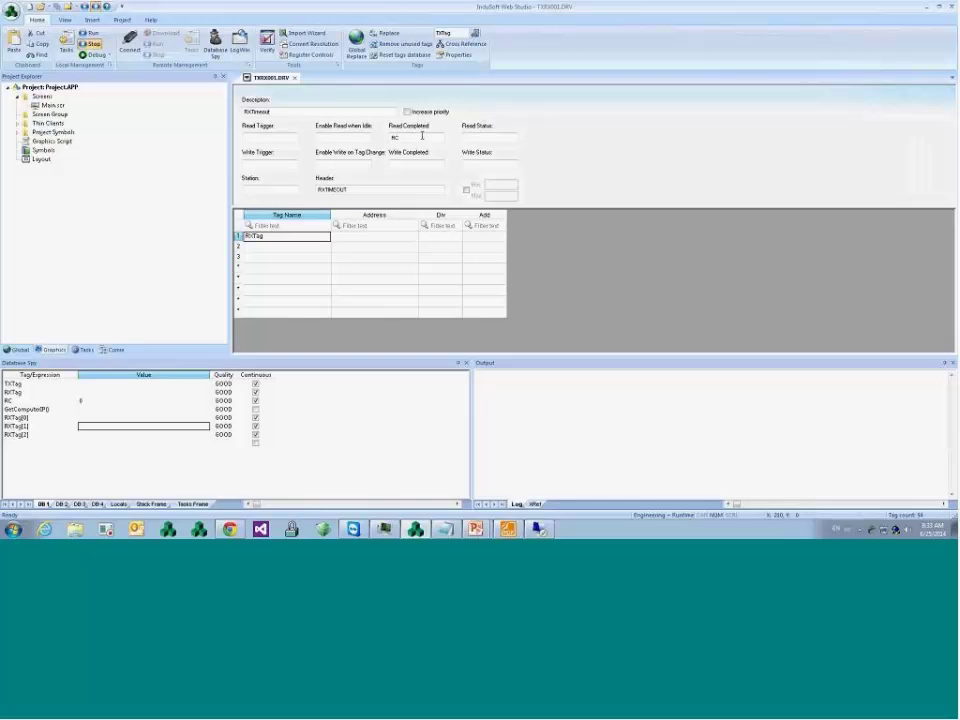
pyautogui.doubleClick(390, 139)
pyautogui.click(411, 142)
# - Run the project and bring up its runtime screen with the incoming and outgoing messages
pyautogui.click(91, 36)
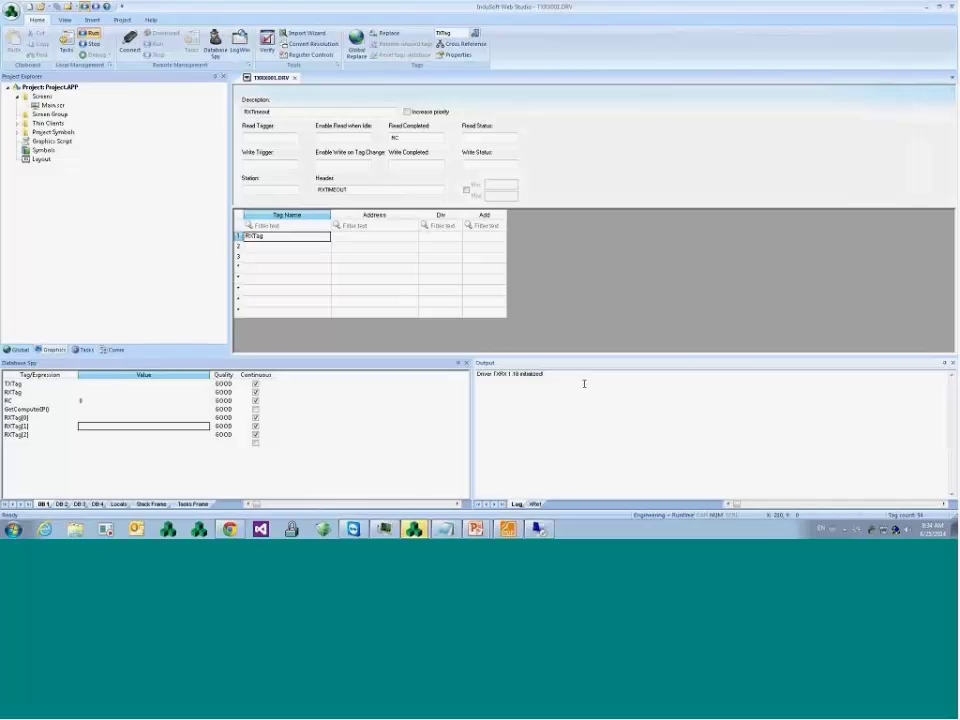
pyautogui.click(415, 529)
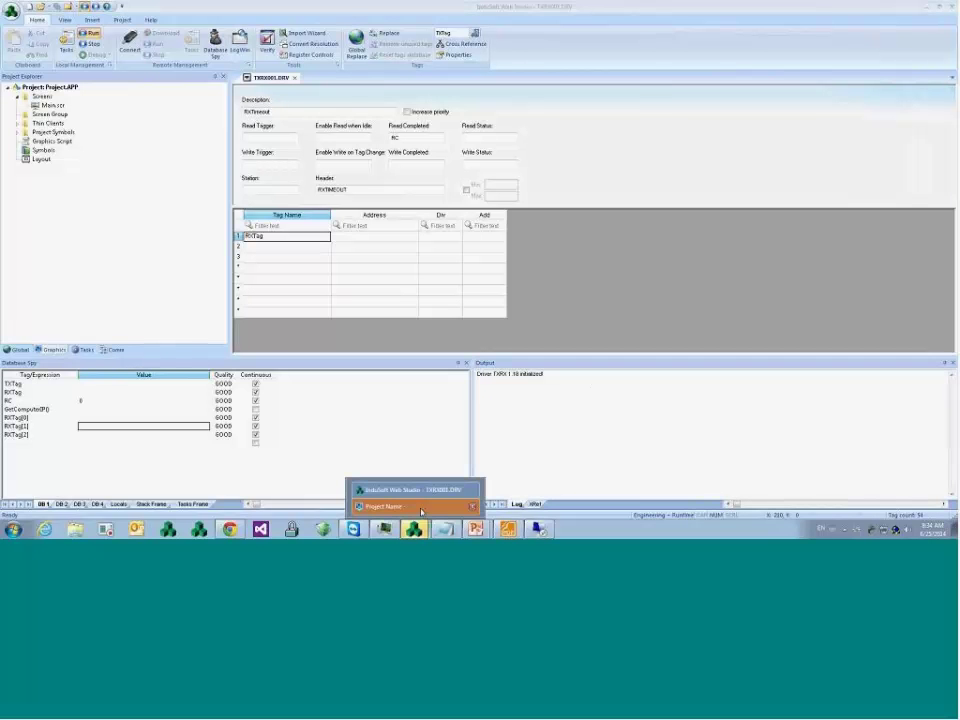
pyautogui.click(418, 446)
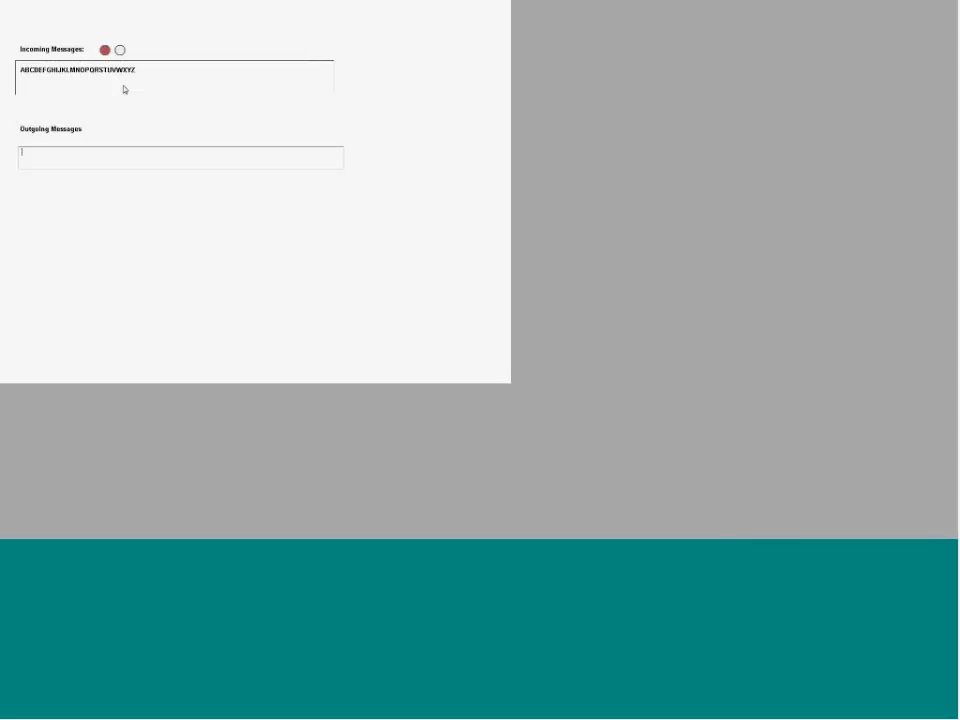
# - Return to the development environment and inspect the RXTag value received in the Database Spy
pyautogui.hotkey('alt', 'Tab')
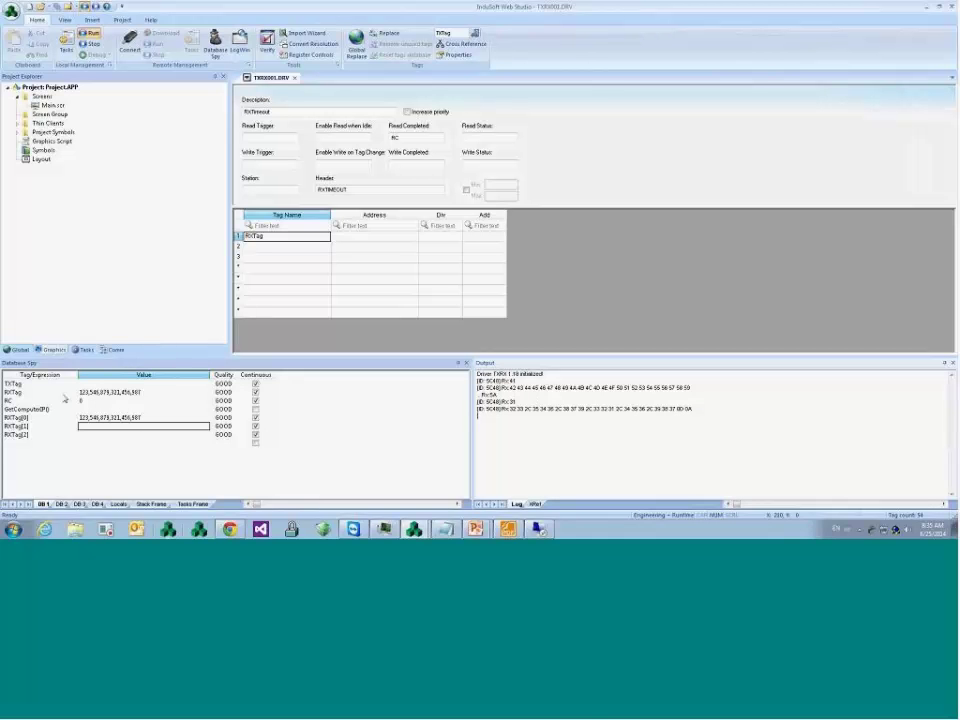
pyautogui.click(70, 394)
pyautogui.click(78, 394)
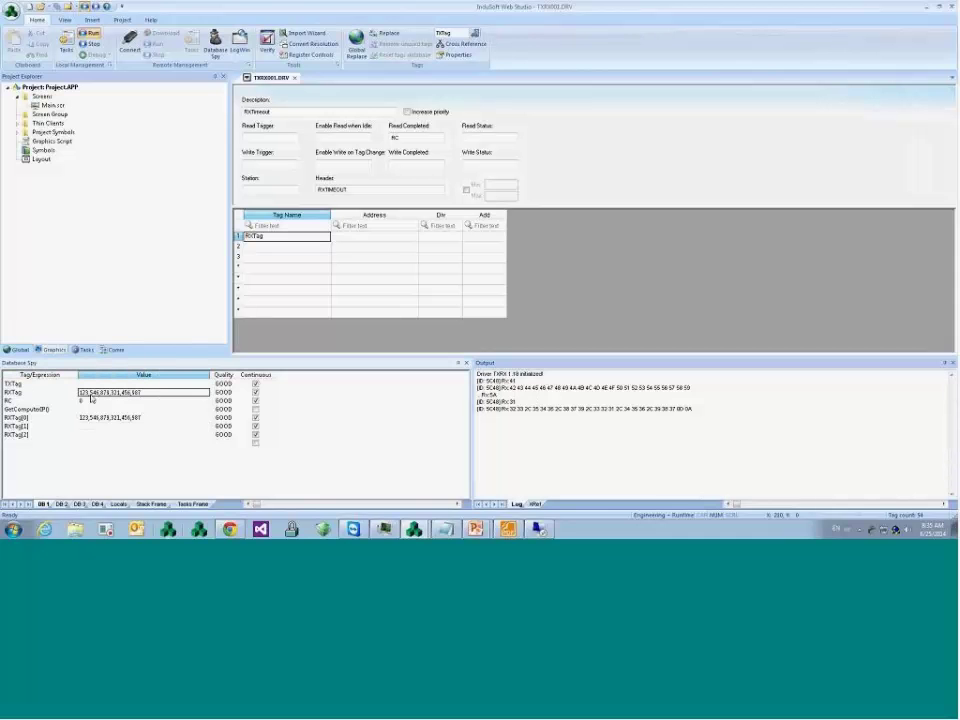
pyautogui.click(84, 394)
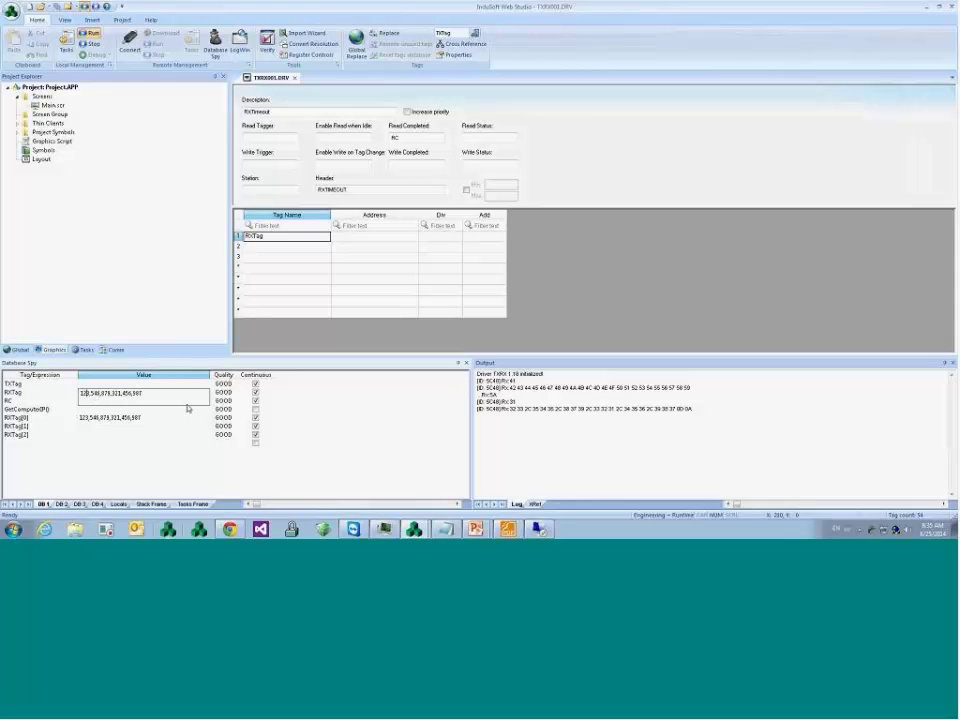
pyautogui.press('Return')
pyautogui.click(129, 393)
pyautogui.click(141, 409)
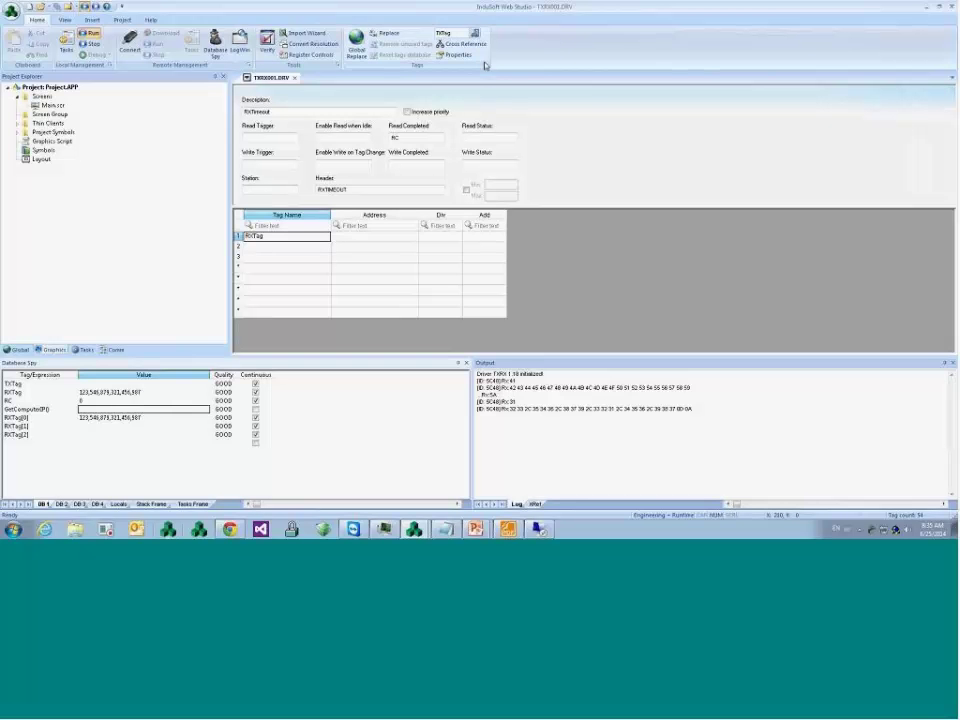
# - Stop the running project and set the RXTimeout worksheet's header to RX0
pyautogui.click(353, 190)
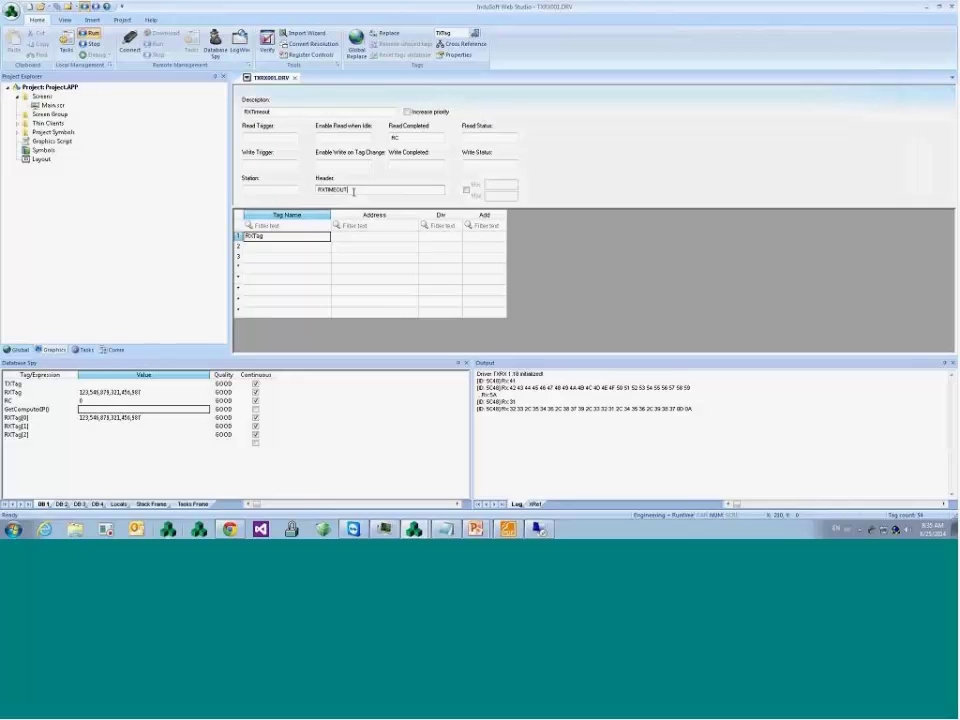
pyautogui.click(91, 45)
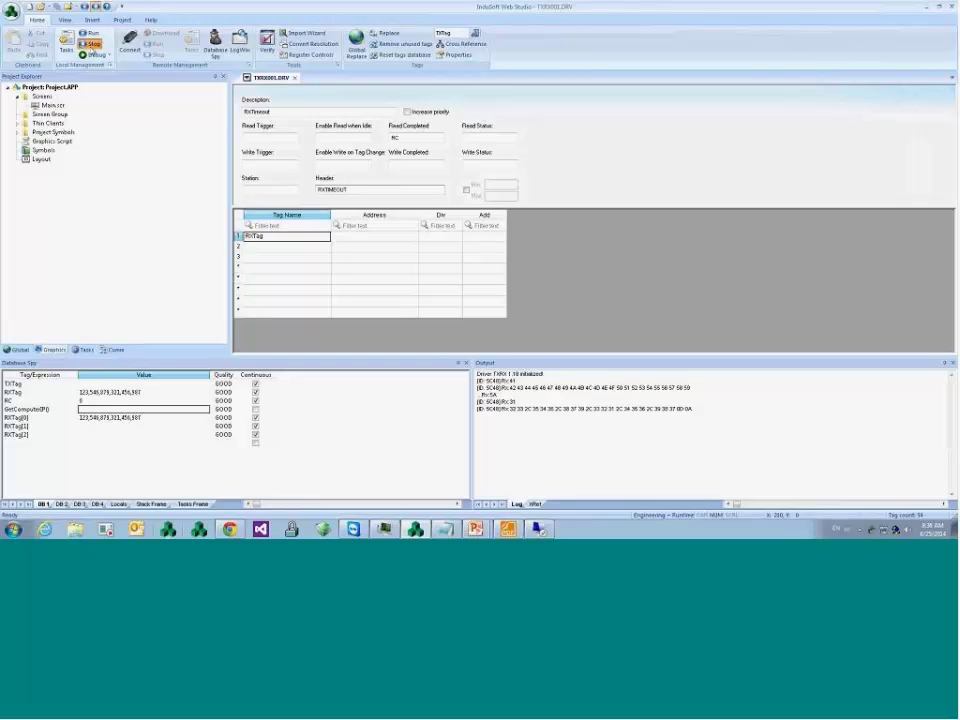
pyautogui.doubleClick(331, 190)
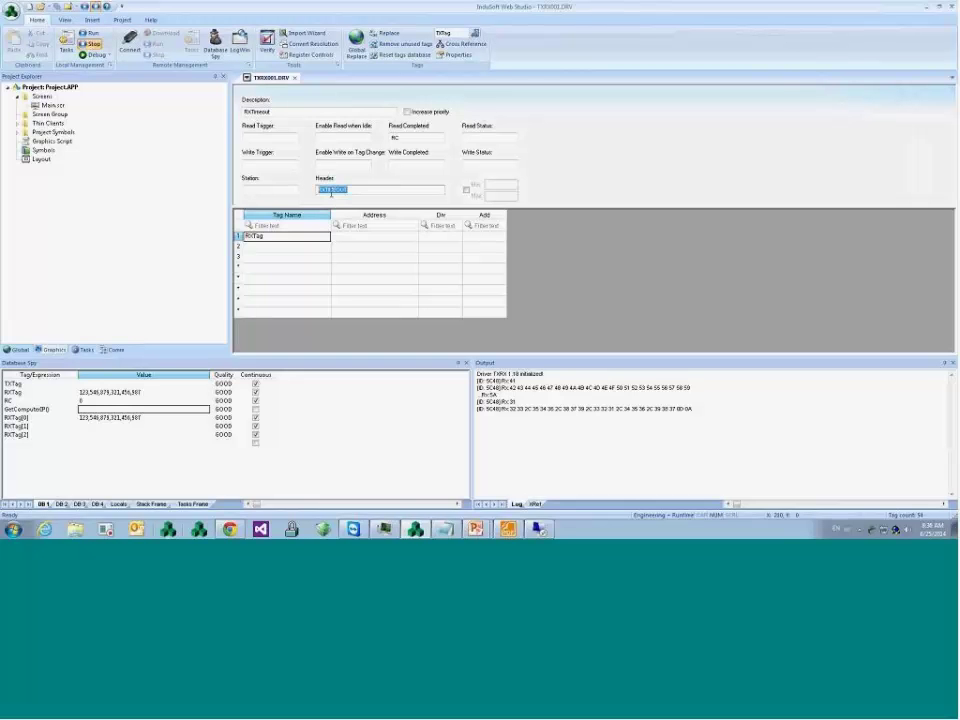
pyautogui.write('RX')
pyautogui.write('0')
pyautogui.click(360, 226)
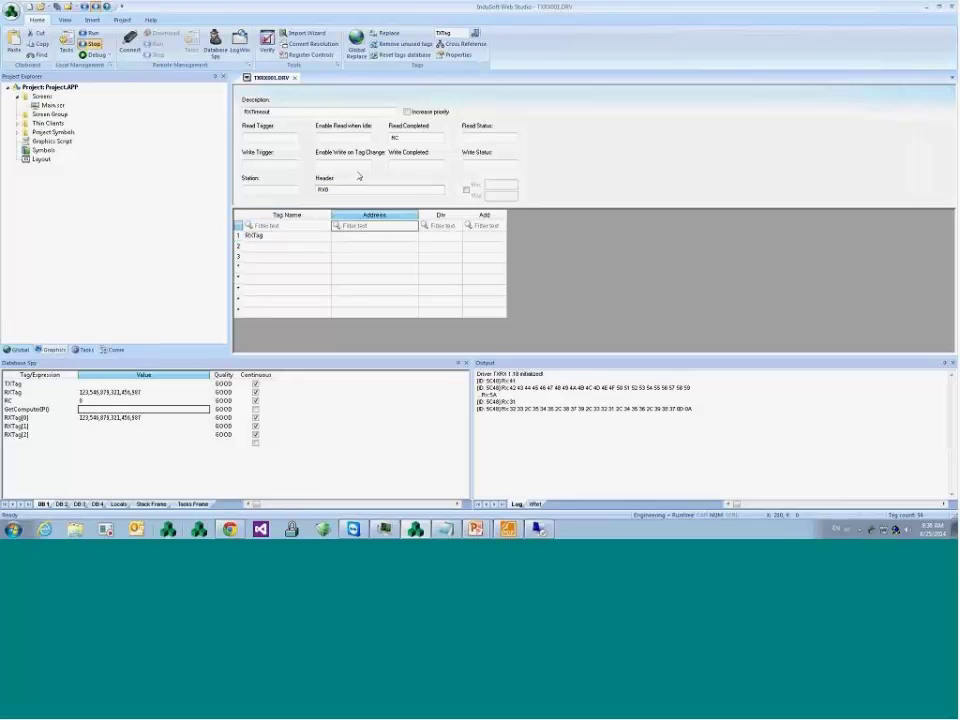
# - Set the worksheet's header to RX5 and review the RXTag row's tag name and address cells
pyautogui.doubleClick(344, 186)
pyautogui.write('TX0')
pyautogui.click(321, 243)
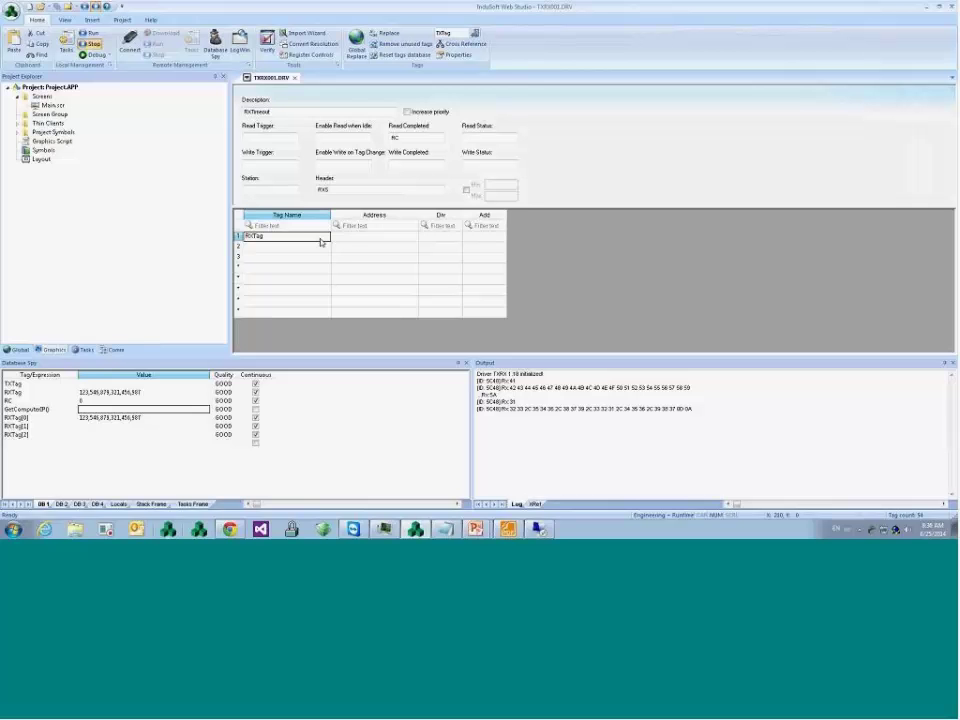
pyautogui.click(337, 237)
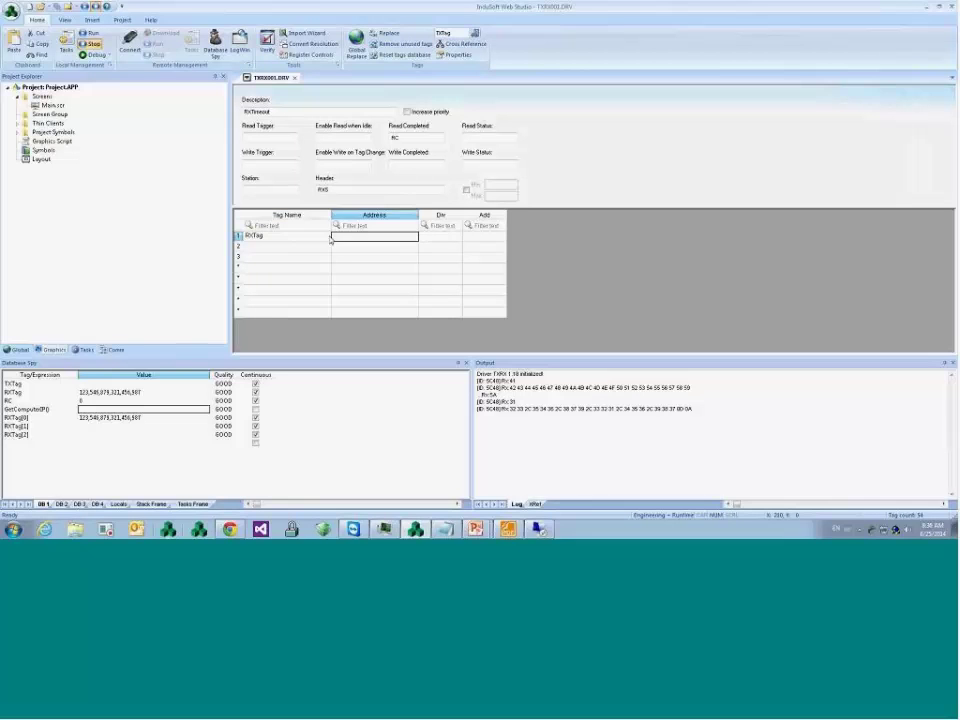
pyautogui.click(329, 238)
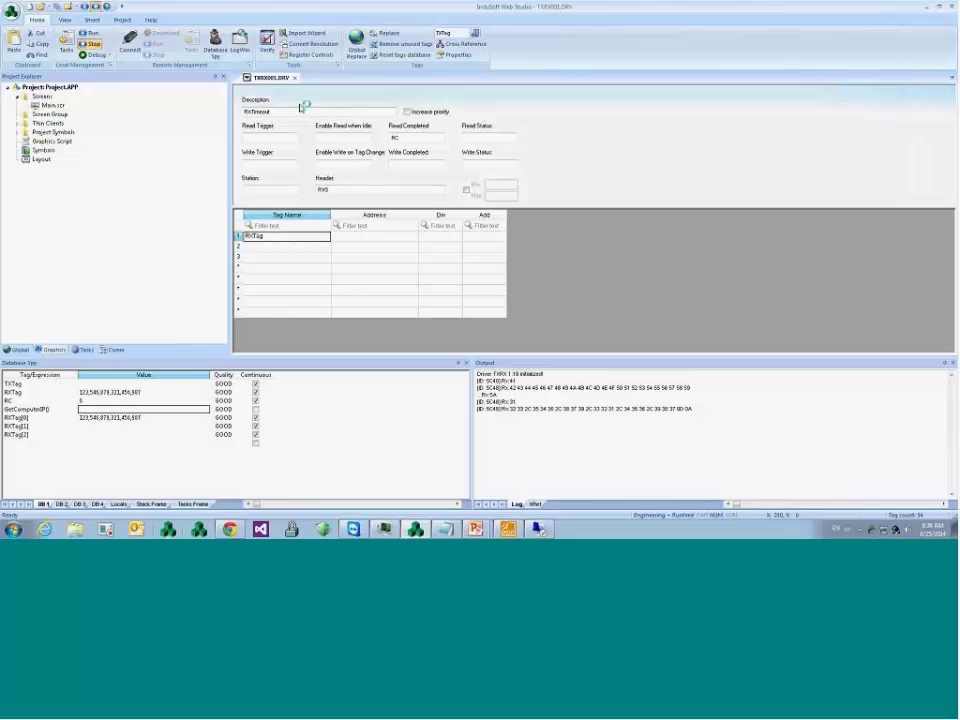
pyautogui.click(356, 245)
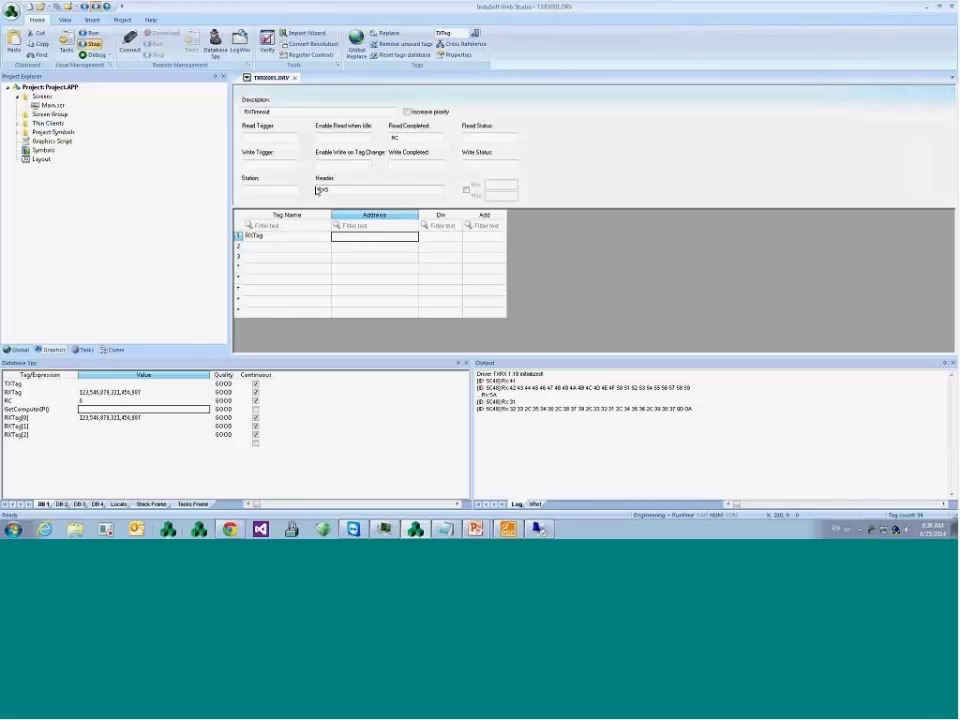
pyautogui.click(299, 240)
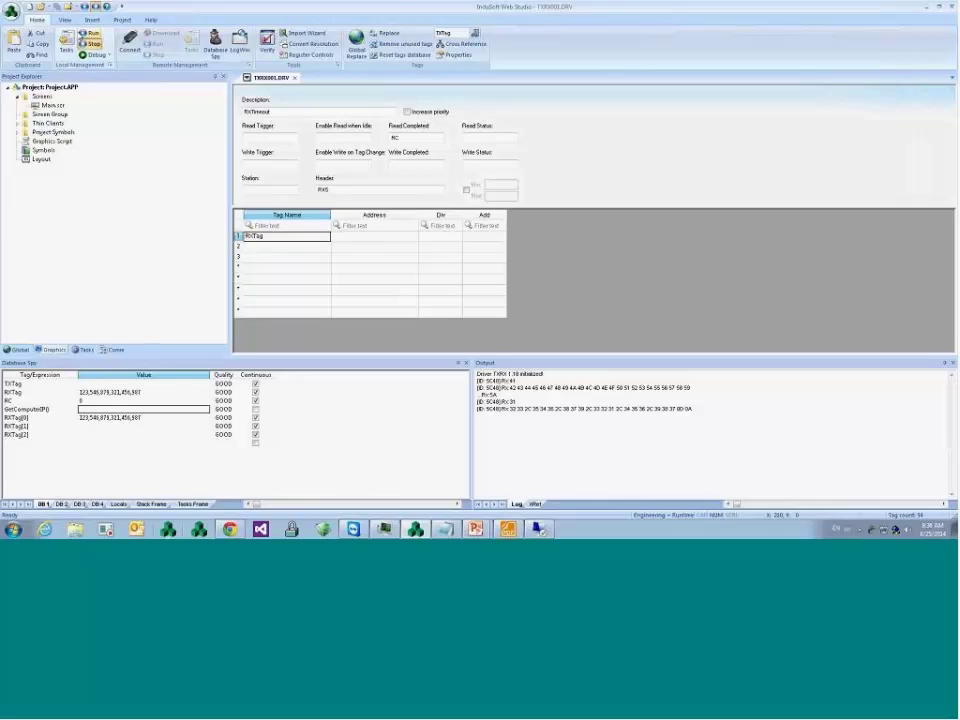
# - Run the project again and check the incoming message on the runtime screen against the worksheet's RX5 header
pyautogui.click(66, 48)
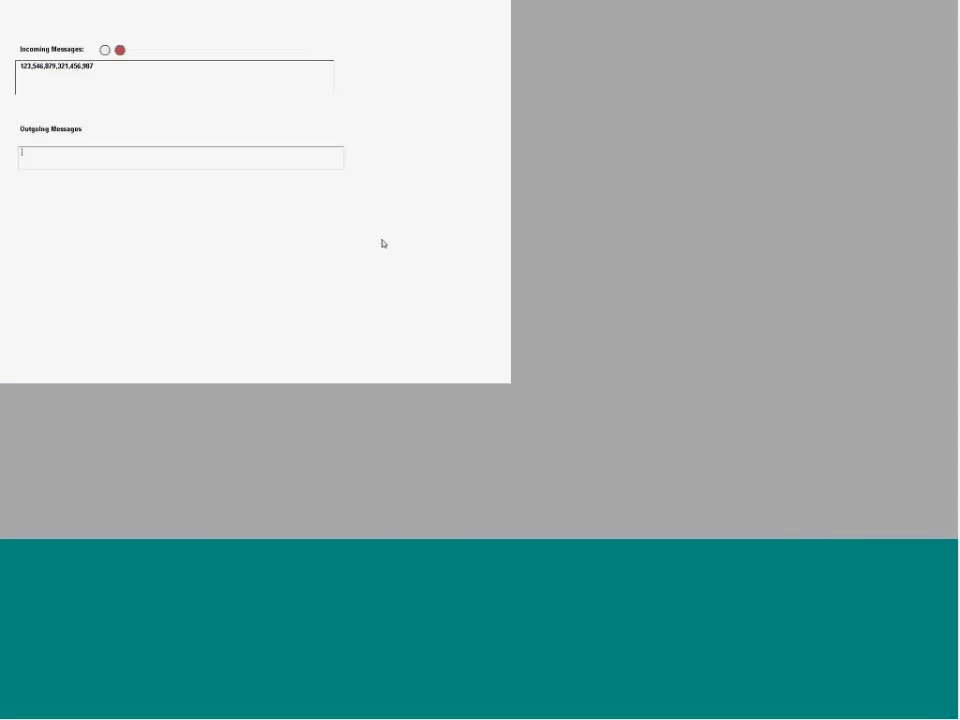
pyautogui.hotkey('alt', 'Tab')
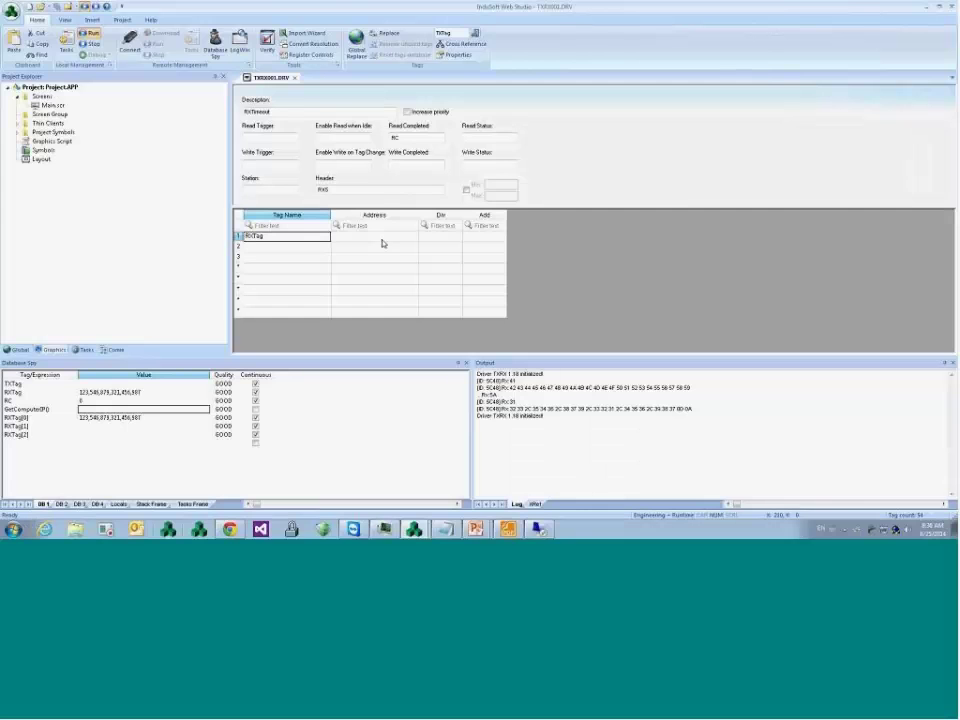
pyautogui.hotkey('alt', 'Tab')
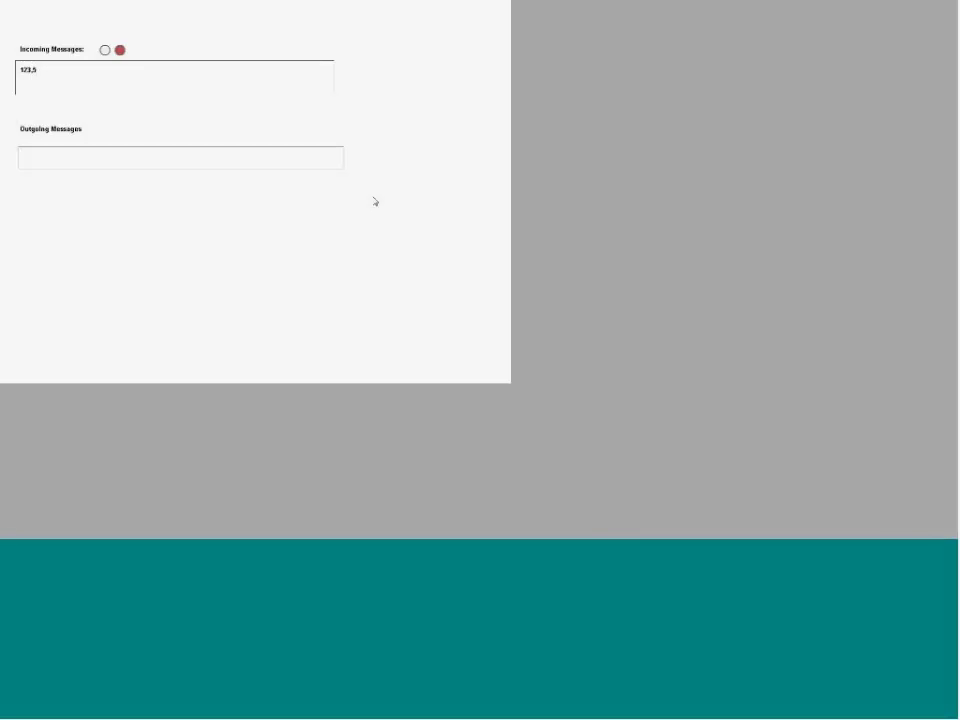
pyautogui.hotkey('alt', 'Tab')
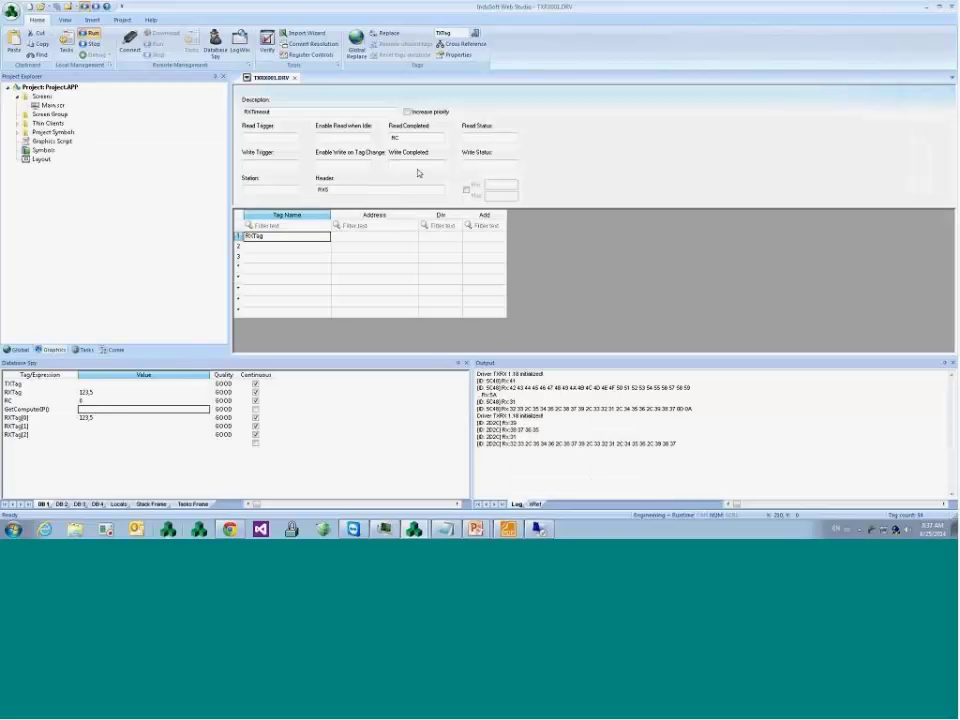
pyautogui.click(394, 189)
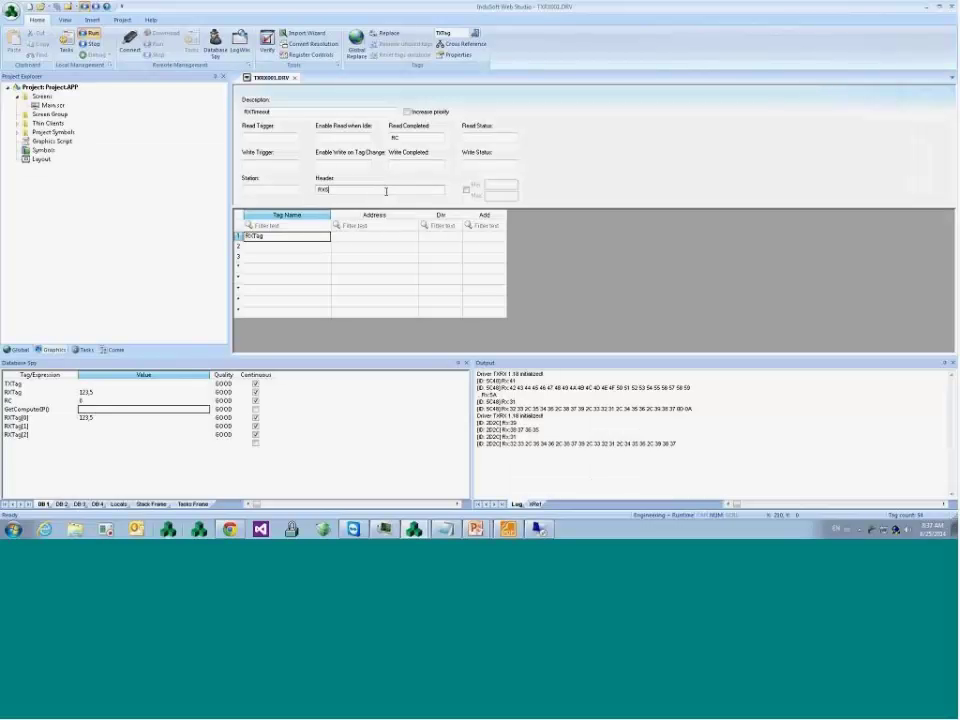
# - Check the incoming message on the runtime screen against the RXTimeout worksheet's header and stop the running project
pyautogui.doubleClick(394, 189)
pyautogui.write('RX0')
pyautogui.hotkey('alt', 'Tab')
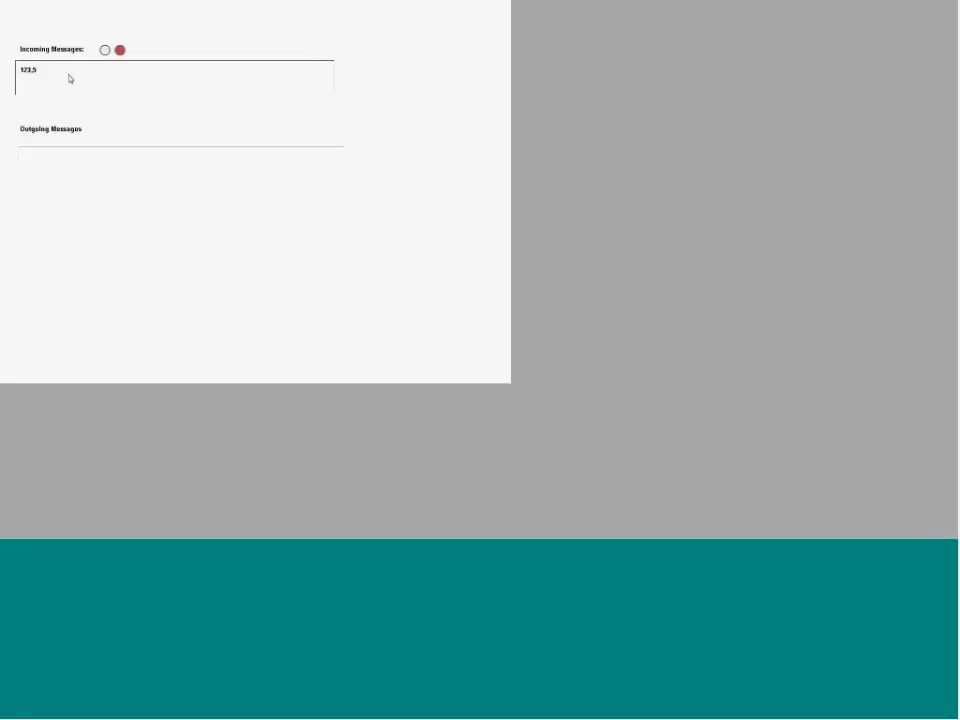
pyautogui.hotkey('alt', 'Tab')
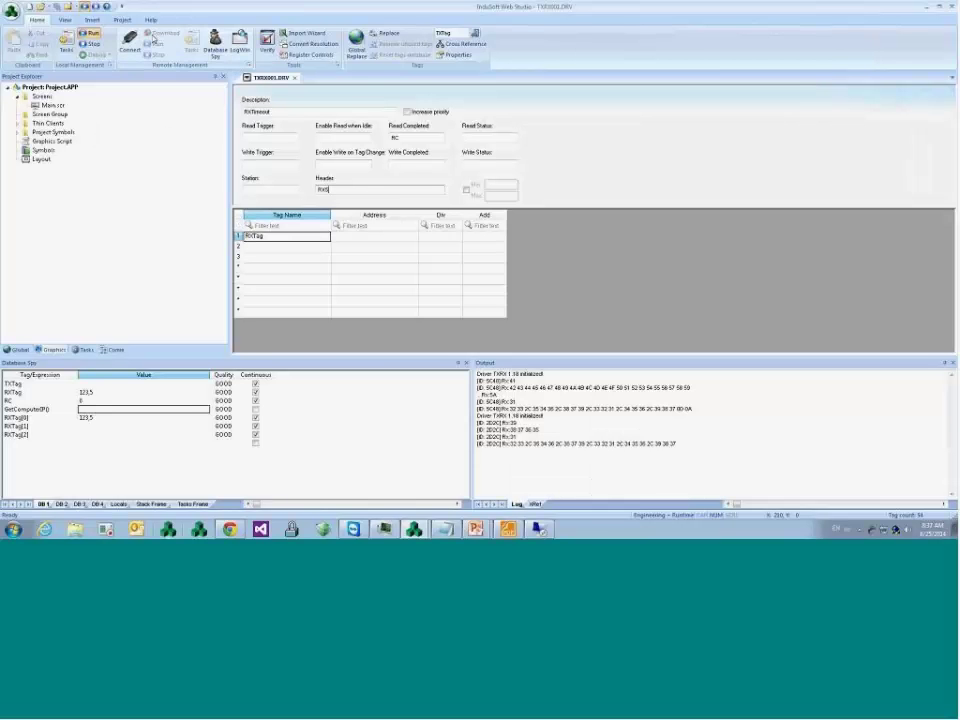
pyautogui.click(92, 45)
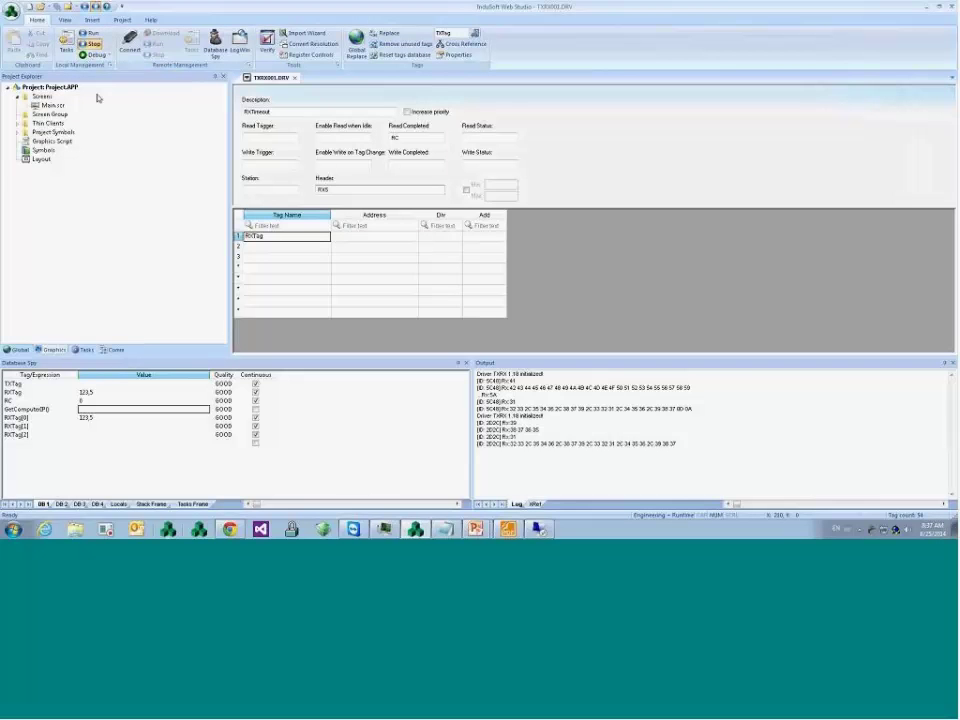
# - Set the TXRX driver's ETX Char (Hex) to 0A in its communication settings
pyautogui.click(113, 349)
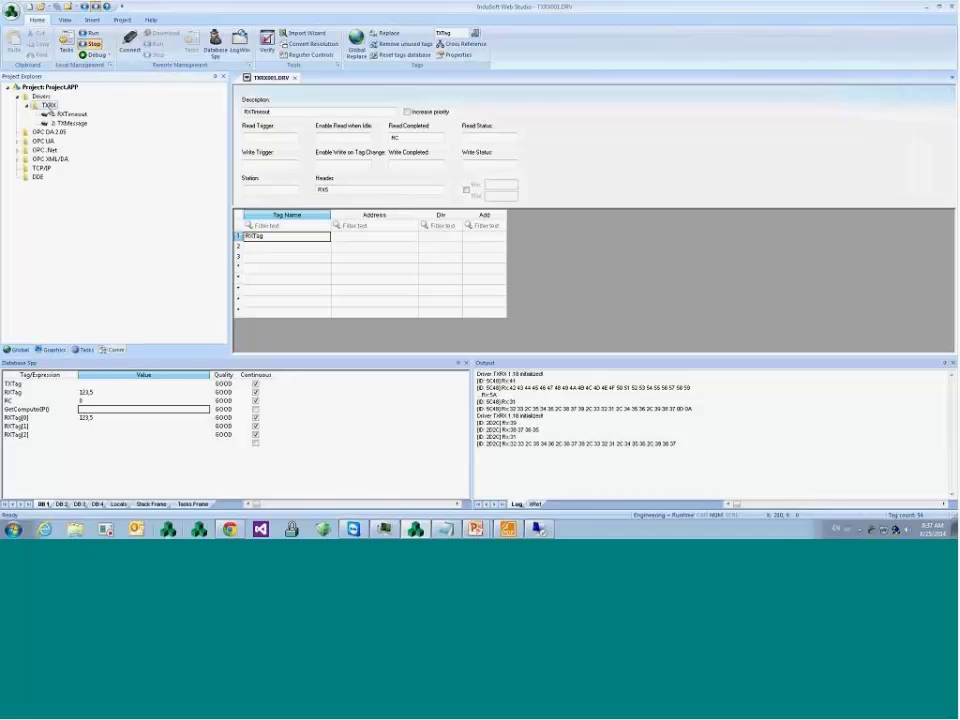
pyautogui.rightClick(36, 87)
pyautogui.press('Escape')
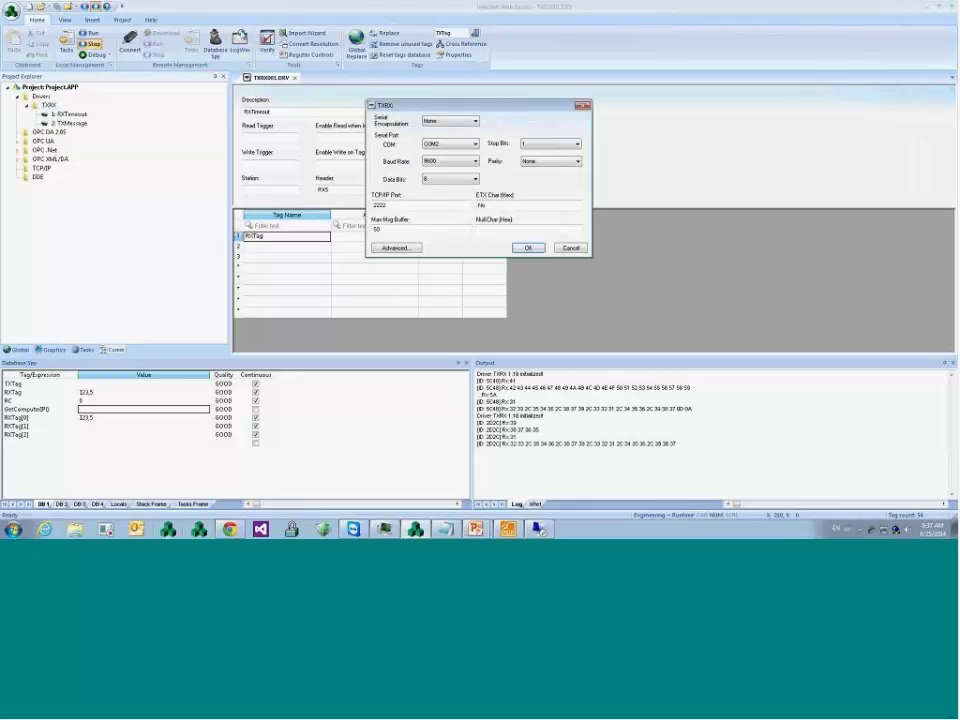
pyautogui.doubleClick(490, 205)
pyautogui.write('00')
pyautogui.click(539, 252)
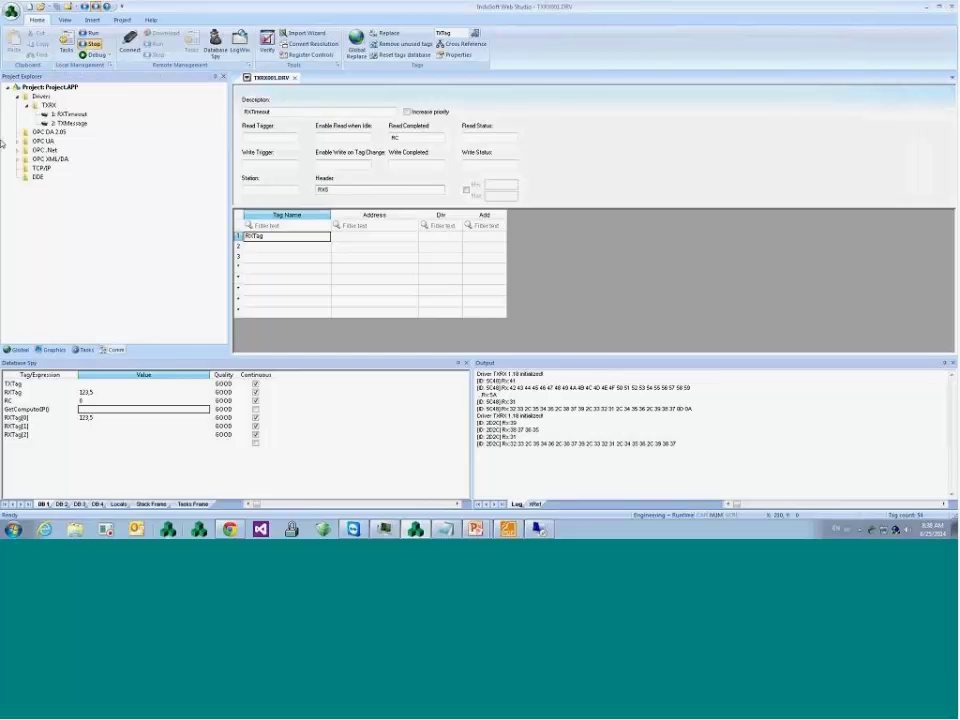
pyautogui.rightClick(58, 104)
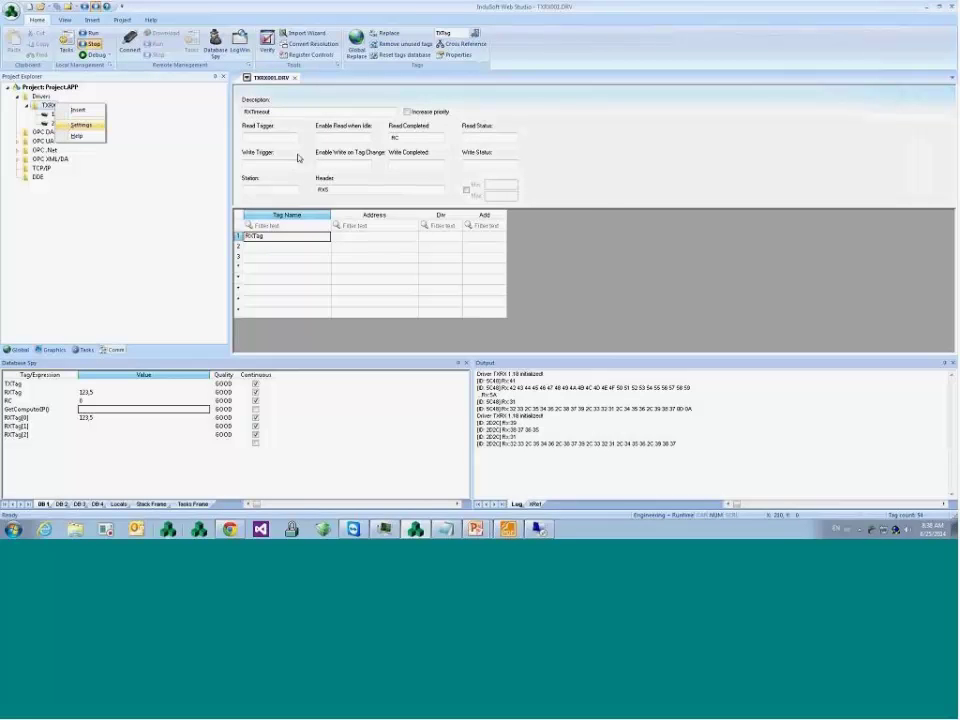
pyautogui.click(85, 122)
pyautogui.click(514, 205)
pyautogui.press('BackSpace')
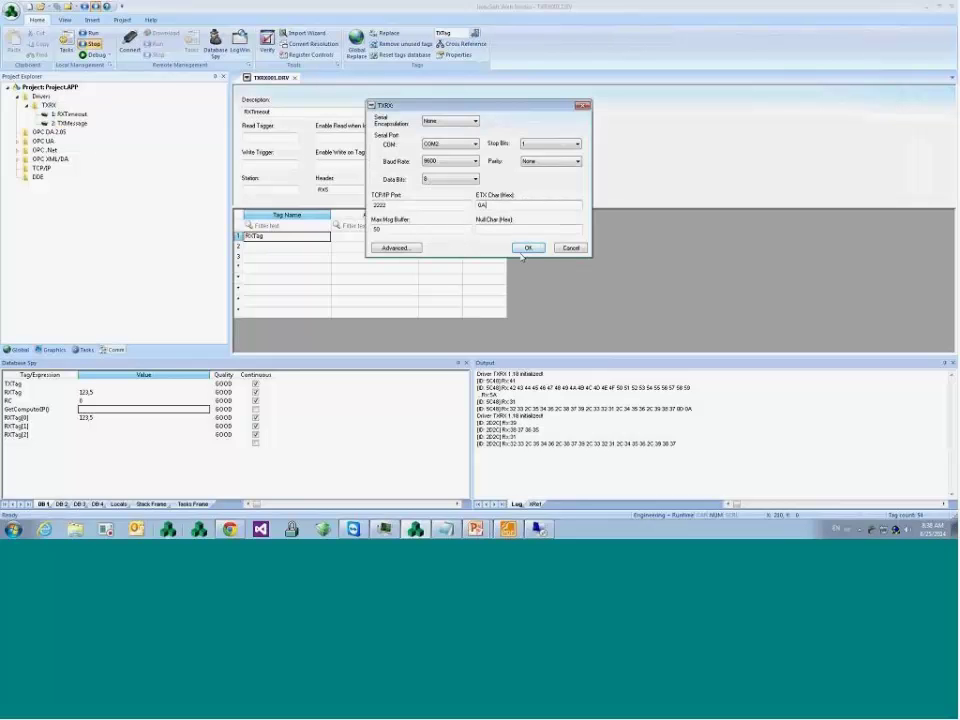
pyautogui.click(528, 247)
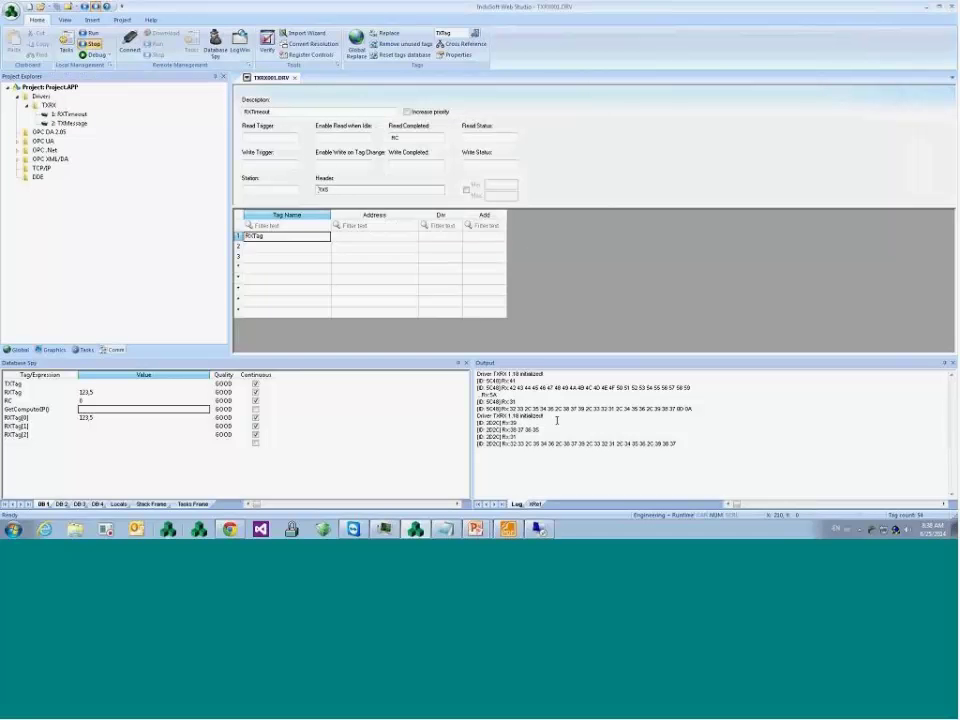
# - Examine the received message bytes ending in 0D 0A in the output log, highlighting the final 0A
pyautogui.moveTo(510, 409)
pyautogui.mouseDown()
pyautogui.moveTo(687, 409)
pyautogui.moveTo(502, 409)
pyautogui.mouseUp()
pyautogui.click(688, 409)
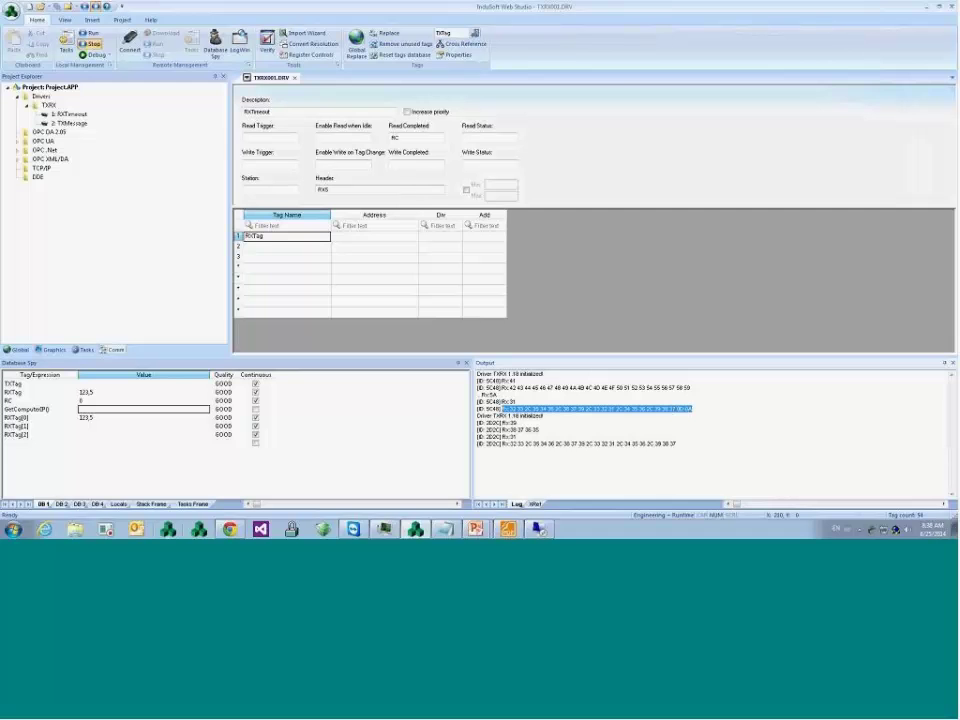
pyautogui.click(334, 236)
pyautogui.click(313, 237)
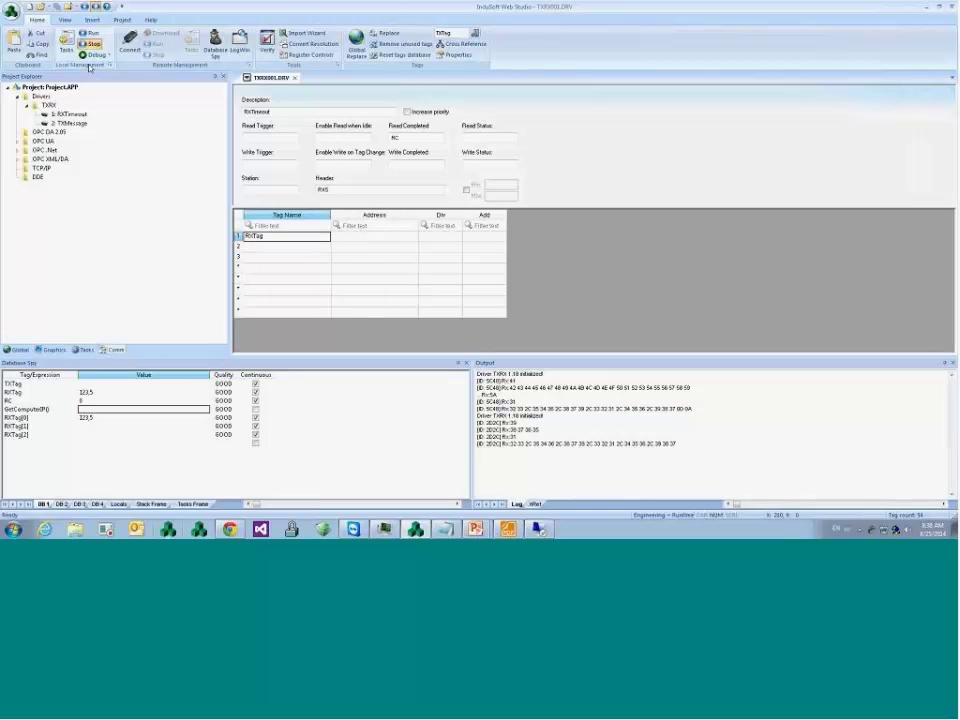
pyautogui.moveTo(703, 411); pyautogui.dragTo(689, 408)
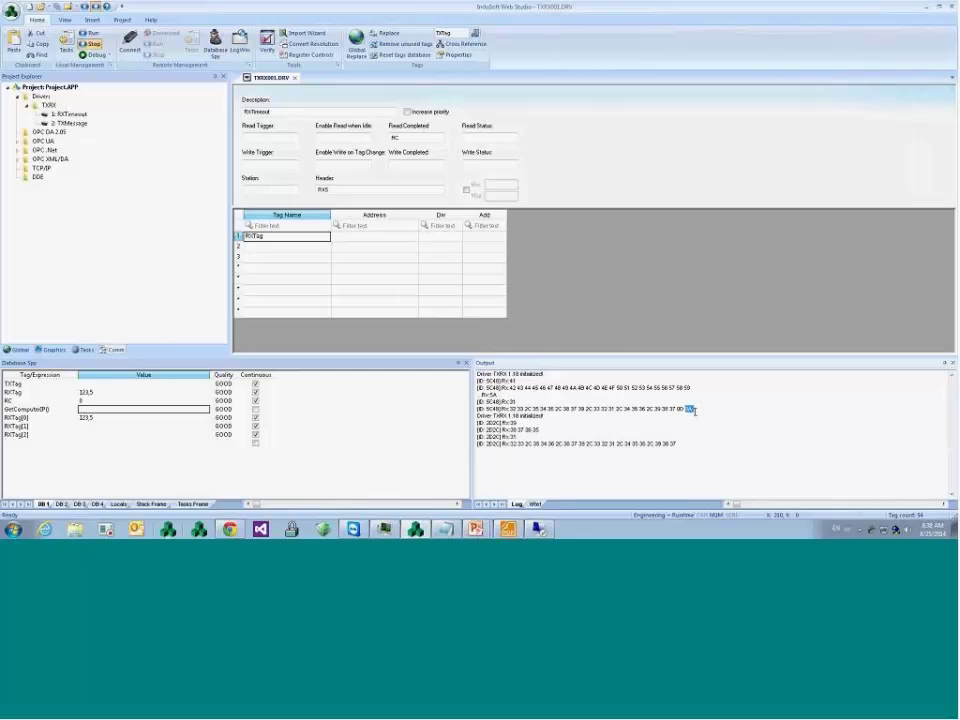
pyautogui.click(695, 411)
# - Set the RXTimeout worksheet's header to ETX and run the project
pyautogui.doubleClick(325, 189)
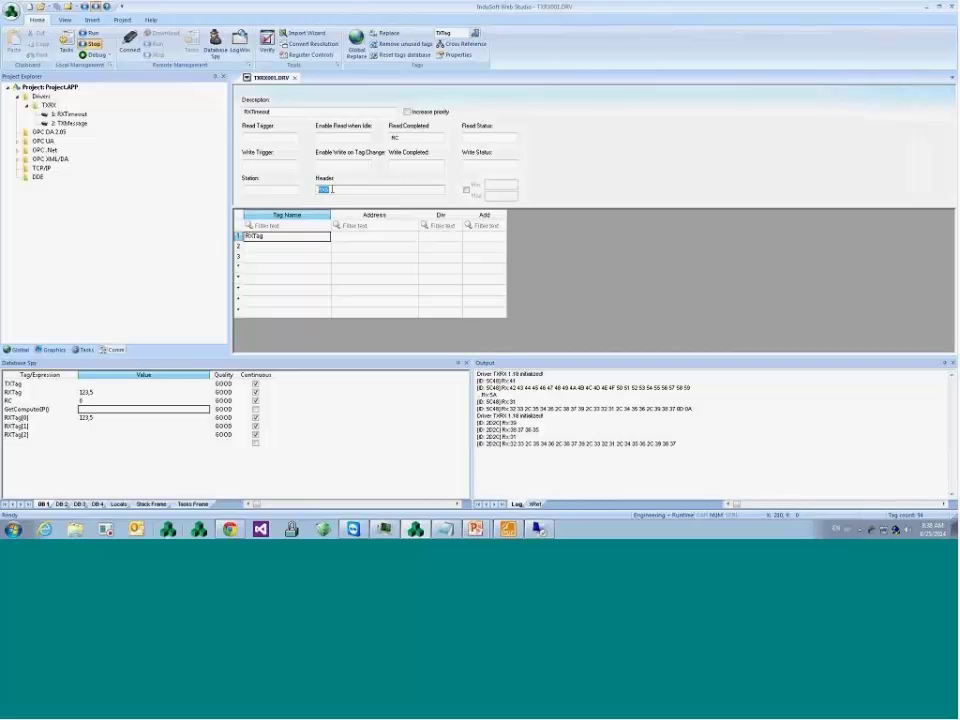
pyautogui.write('ETX')
pyautogui.click(350, 237)
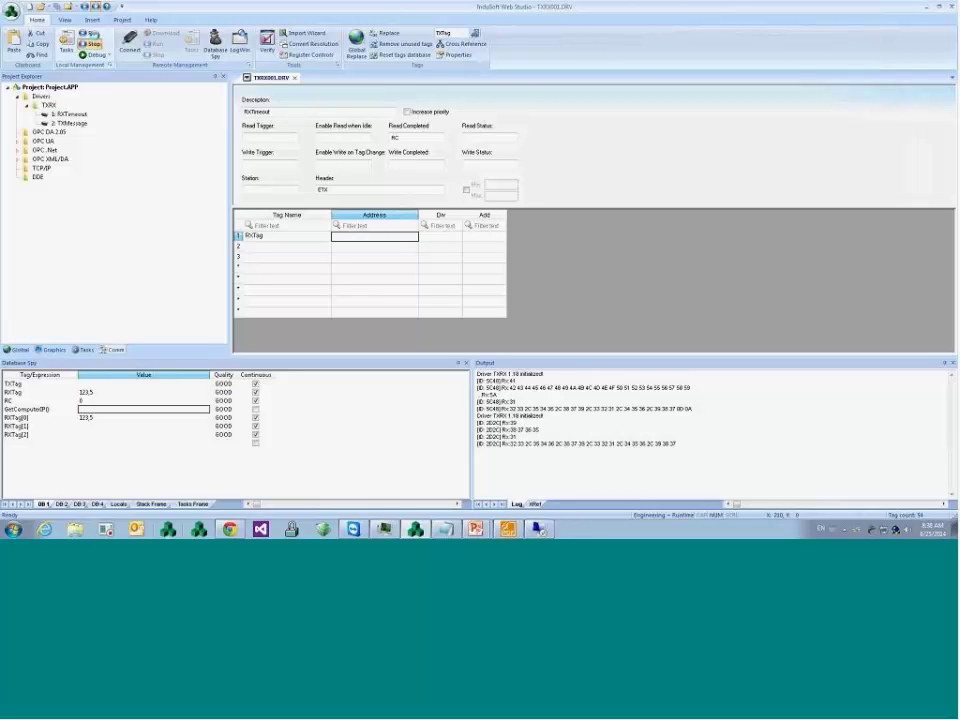
pyautogui.click(92, 34)
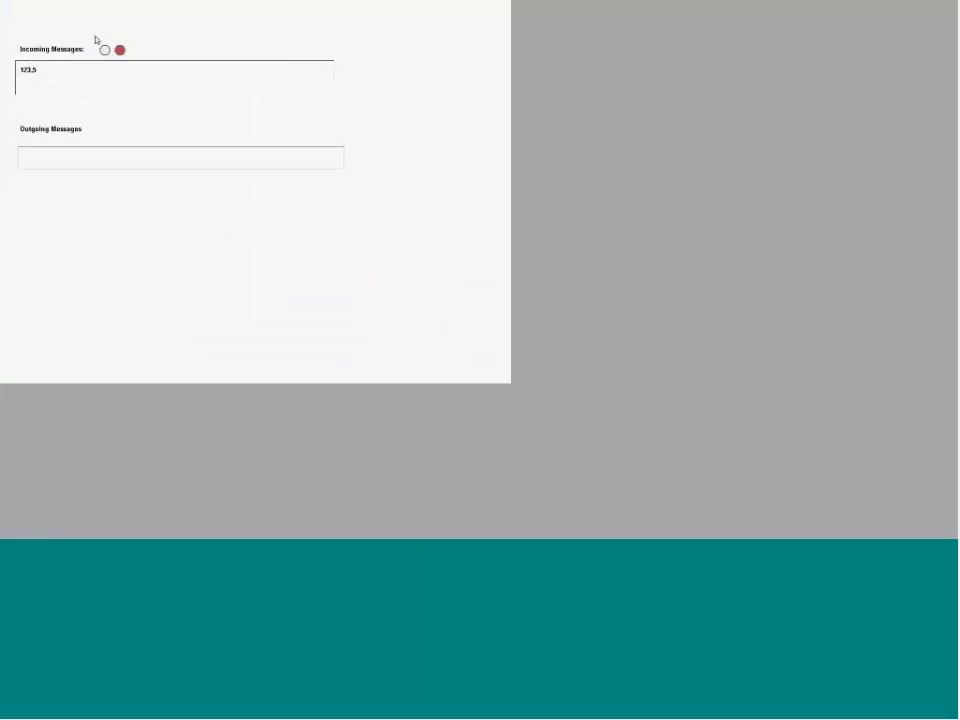
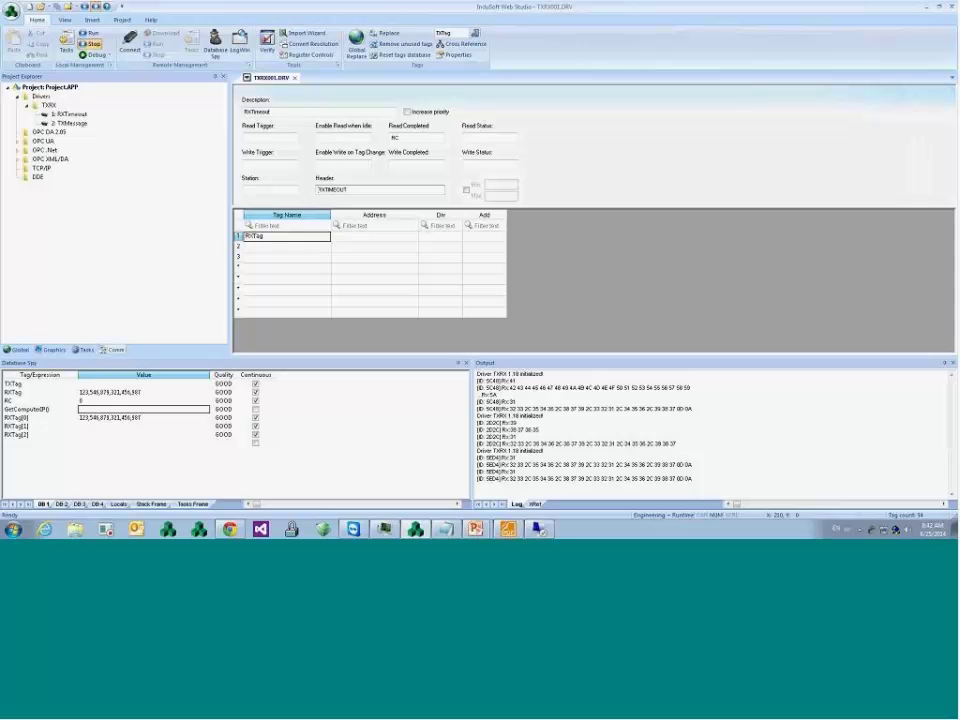
# - Change the worksheet's first tag to RXTag[0] and add RXTag[1] in the second row
pyautogui.click(305, 241)
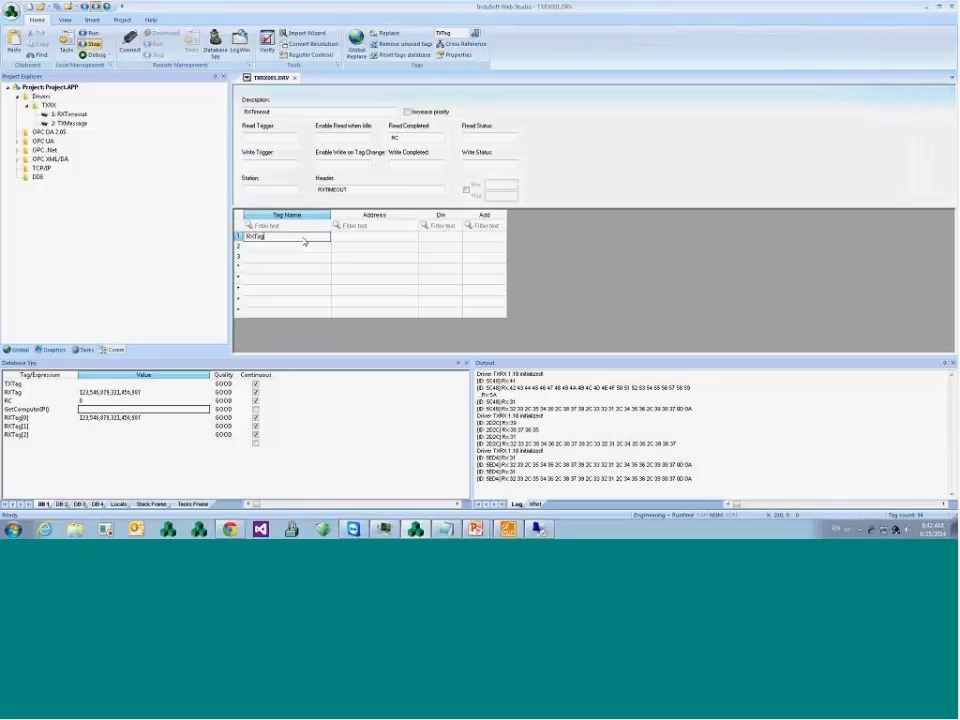
pyautogui.write('[0]')
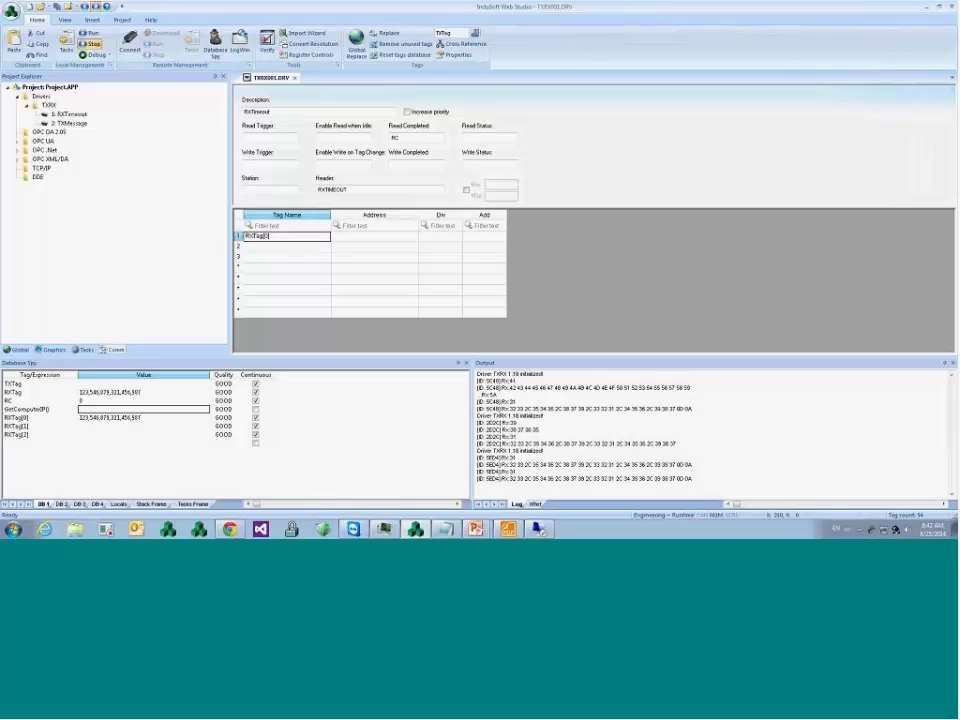
pyautogui.click(306, 245)
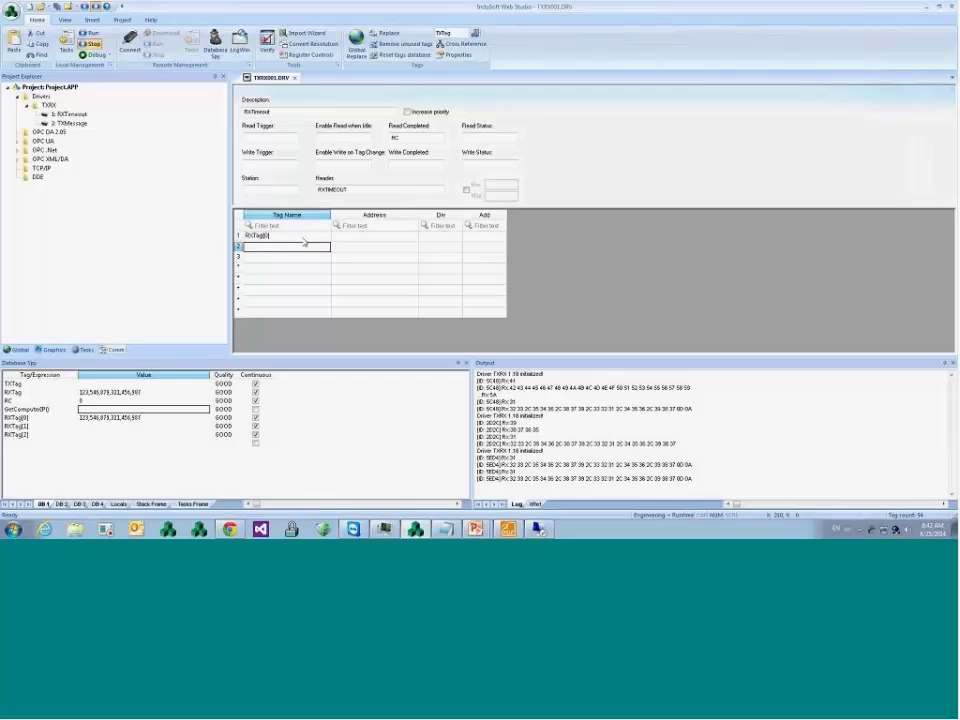
pyautogui.write('RxTag[1]')
# - Set the address of both the RXTag[0] and RXTag[1] rows to L:7
pyautogui.click(350, 238)
pyautogui.write('0')
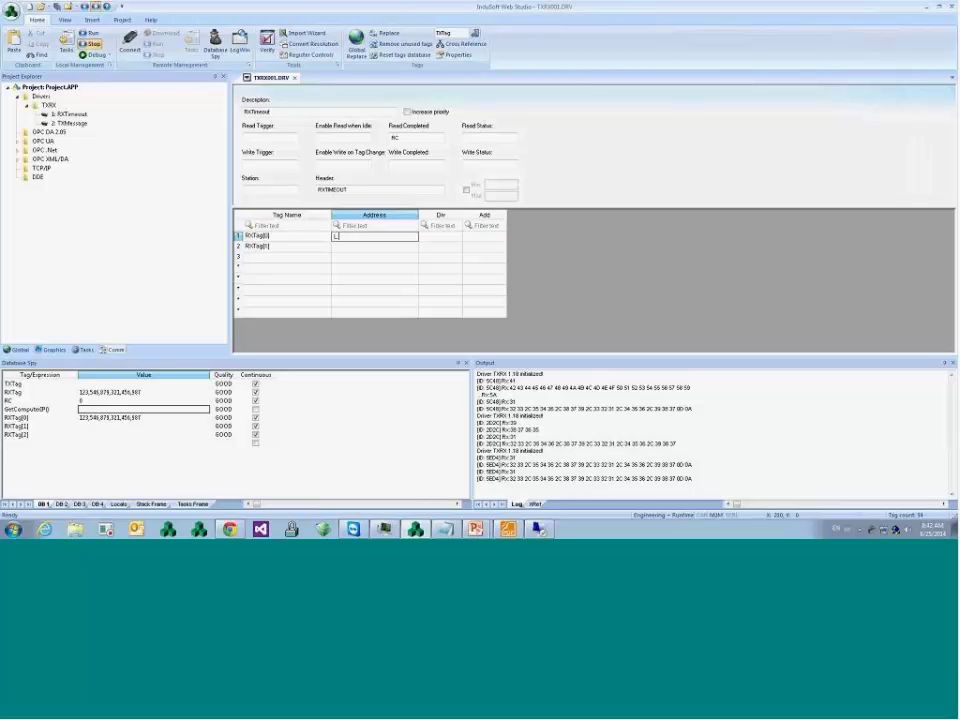
pyautogui.write(':7')
pyautogui.click(287, 236)
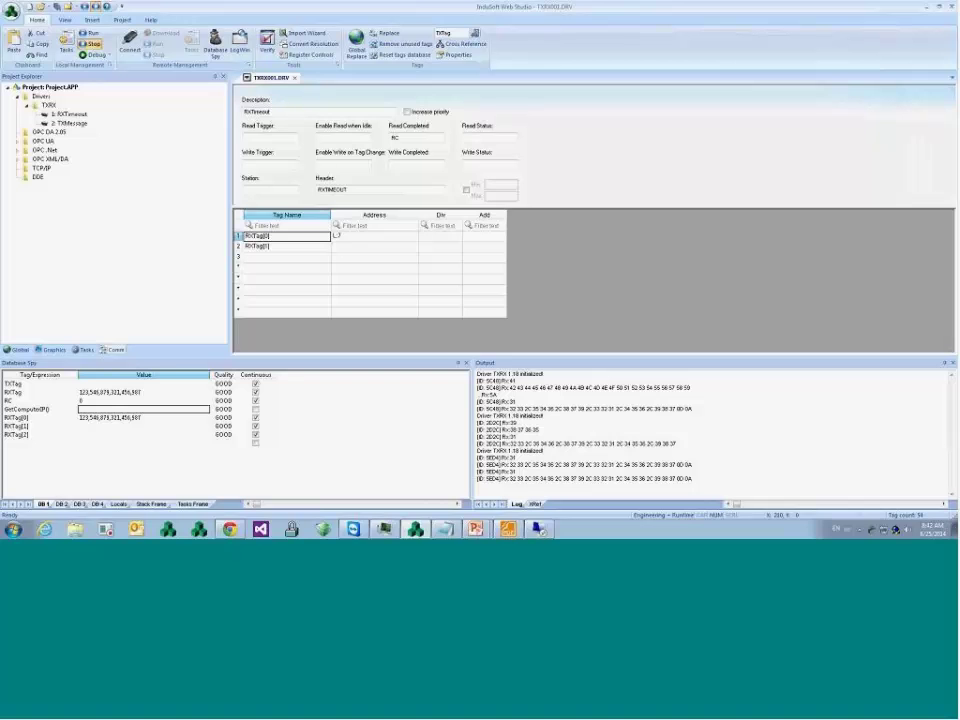
pyautogui.click(375, 246)
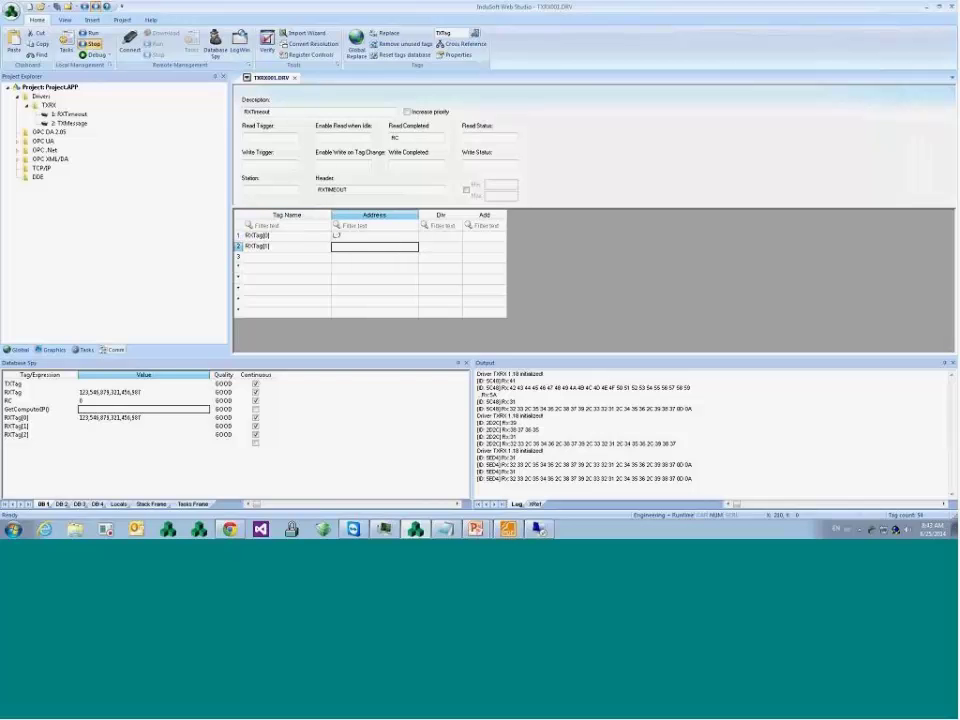
pyautogui.write('L:7')
pyautogui.click(287, 246)
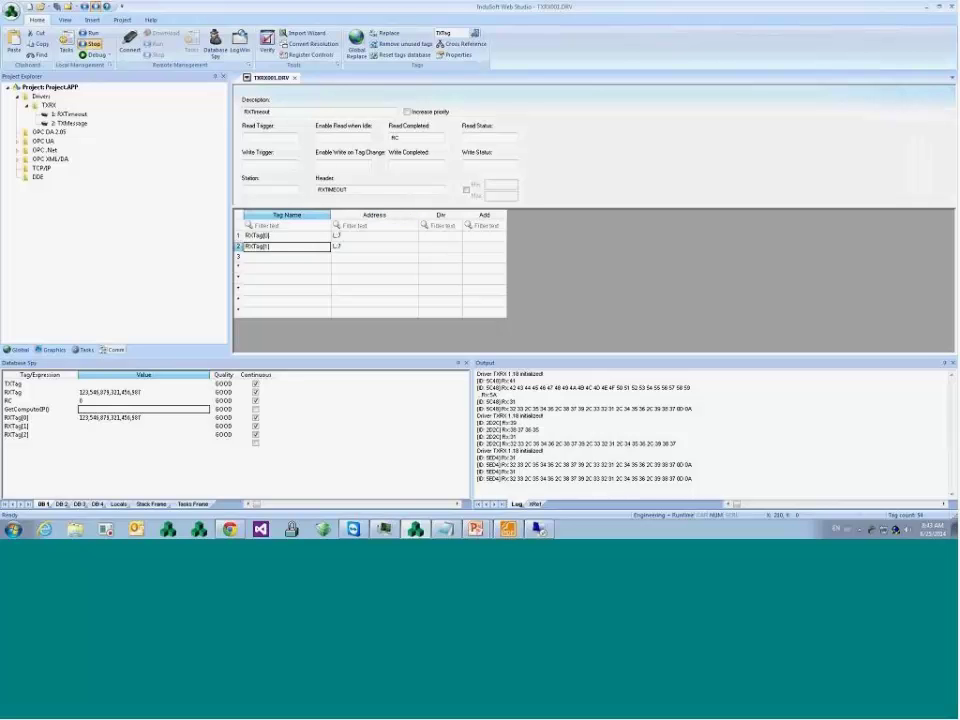
pyautogui.click(375, 235)
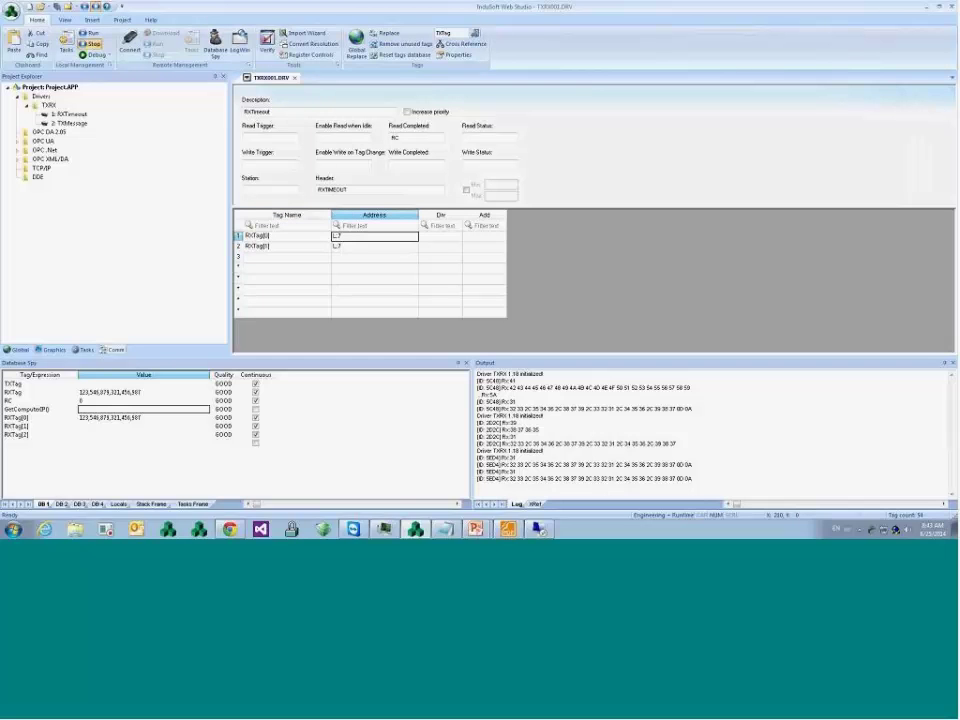
pyautogui.click(287, 235)
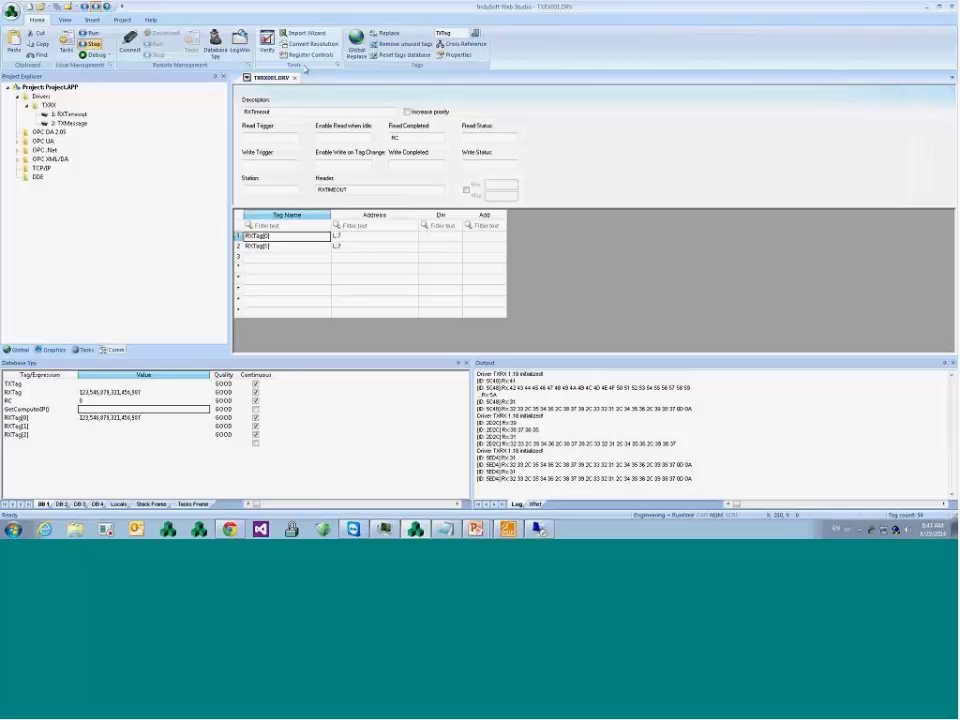
# - Clear the output log and run the project to check the received data in the development environment
pyautogui.rightClick(573, 424)
pyautogui.click(607, 451)
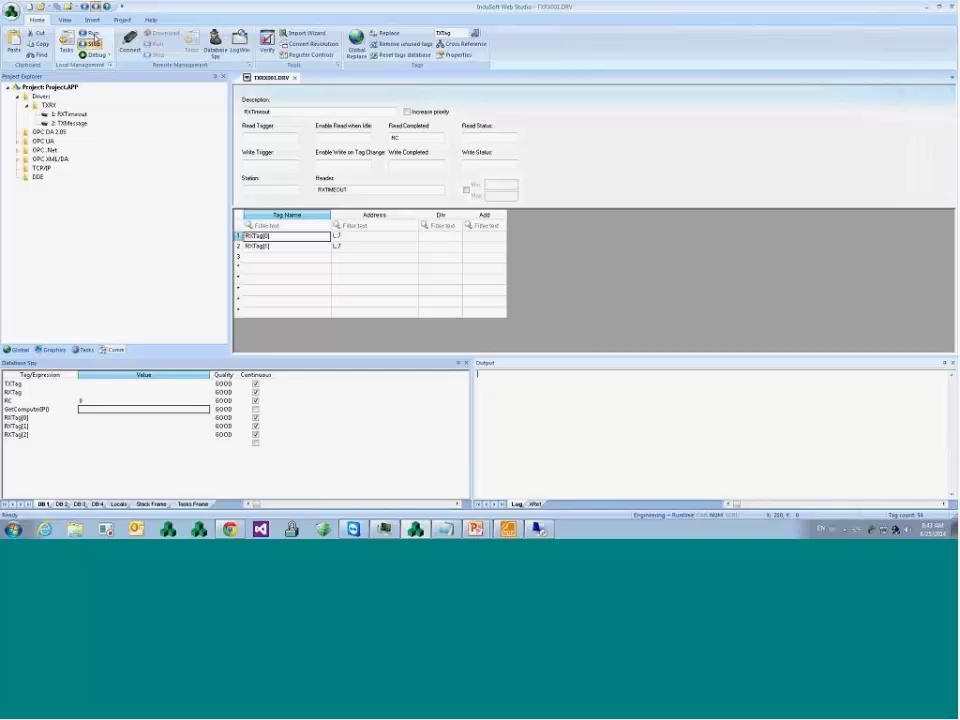
pyautogui.click(93, 36)
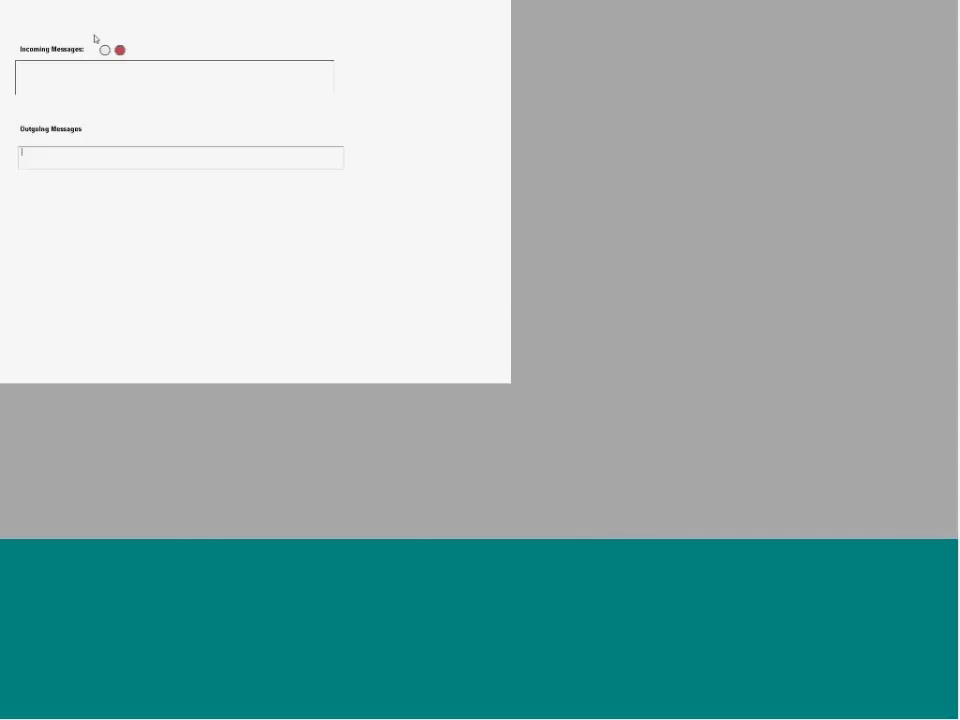
pyautogui.hotkey('alt', 'Tab')
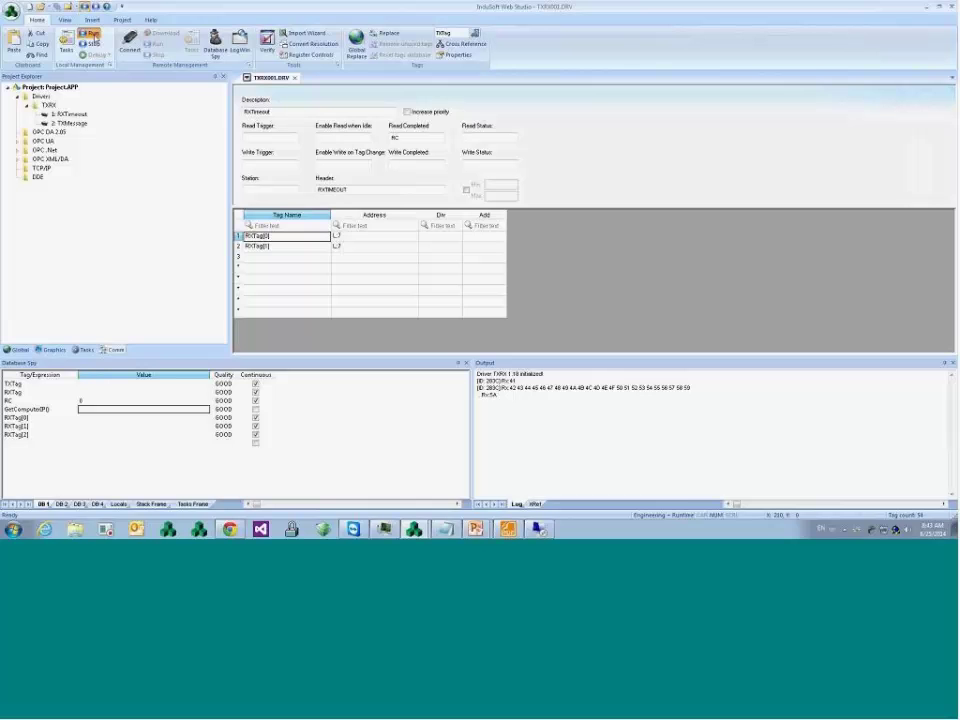
# - Stop the project and set the TXRX driver's ETX Char (Hex) to No
pyautogui.click(89, 33)
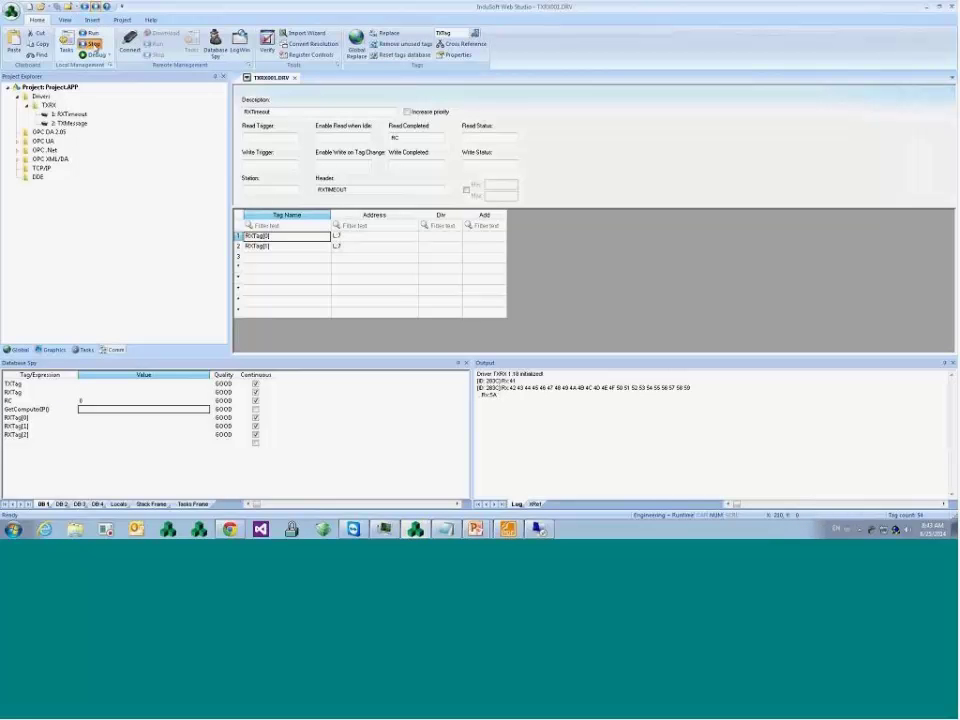
pyautogui.rightClick(48, 106)
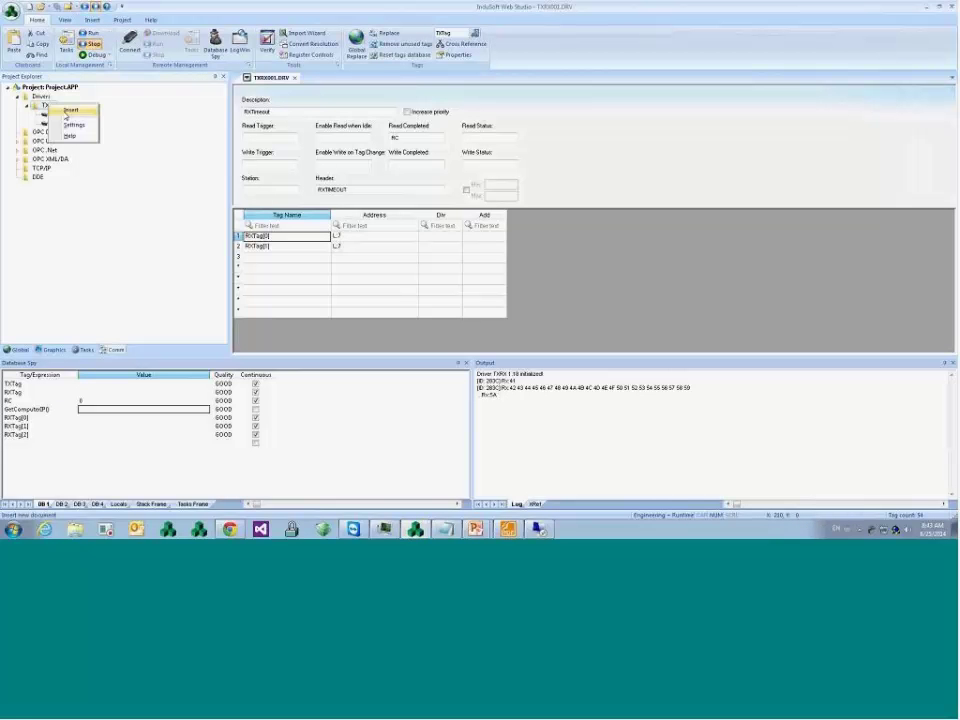
pyautogui.click(72, 124)
pyautogui.doubleClick(529, 205)
pyautogui.write('Ne')
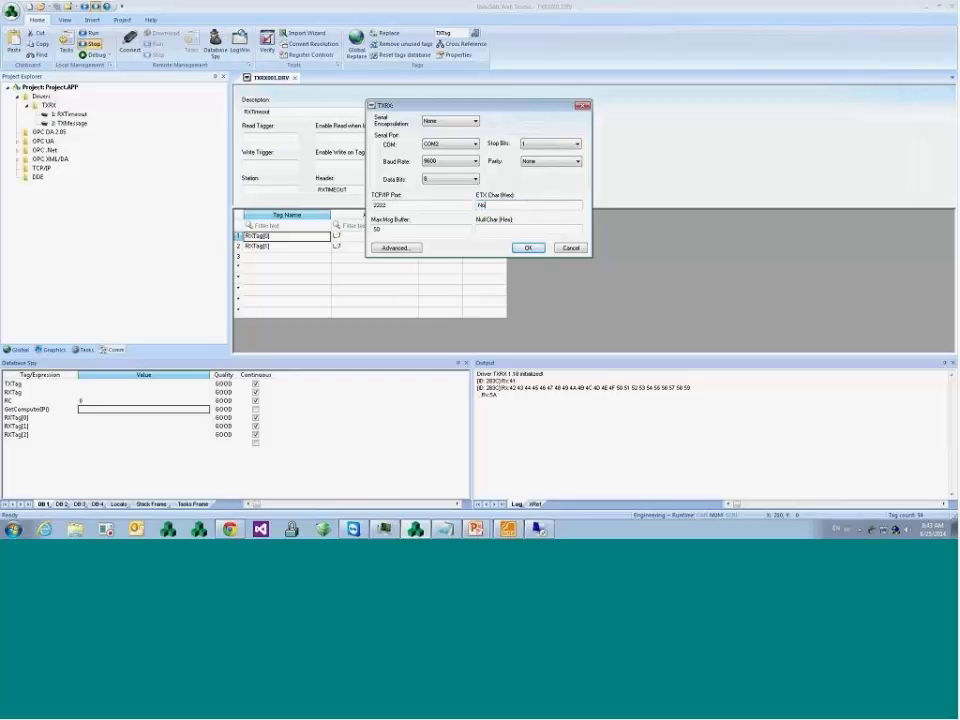
pyautogui.click(527, 248)
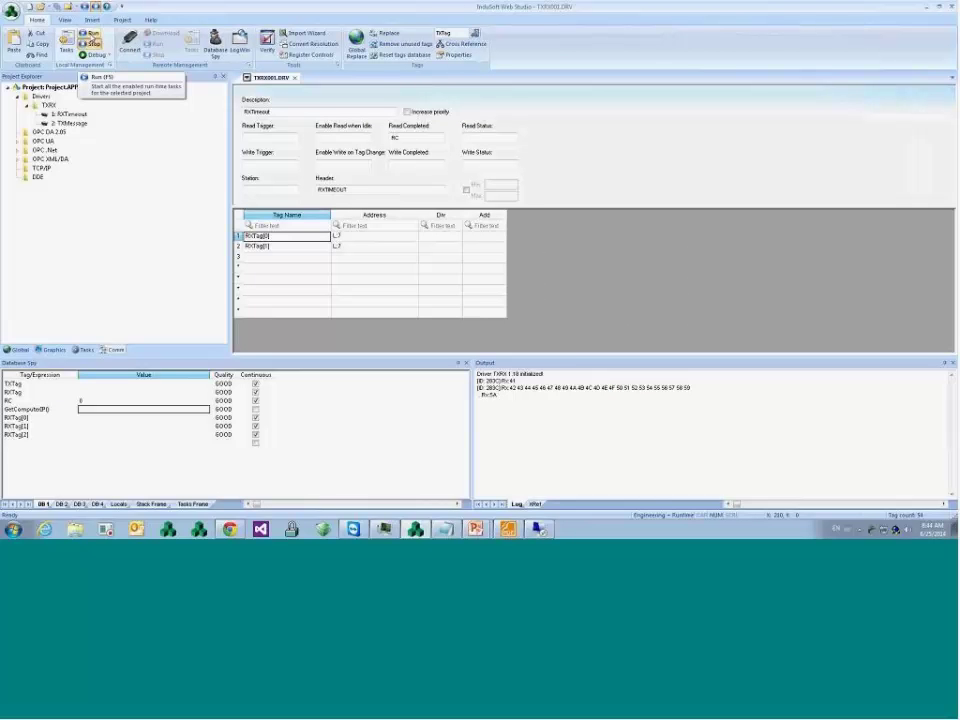
# - Run the project again and compare the RXTag[0] and RXTag[1] values in the Database Spy with the runtime screen
pyautogui.click(91, 34)
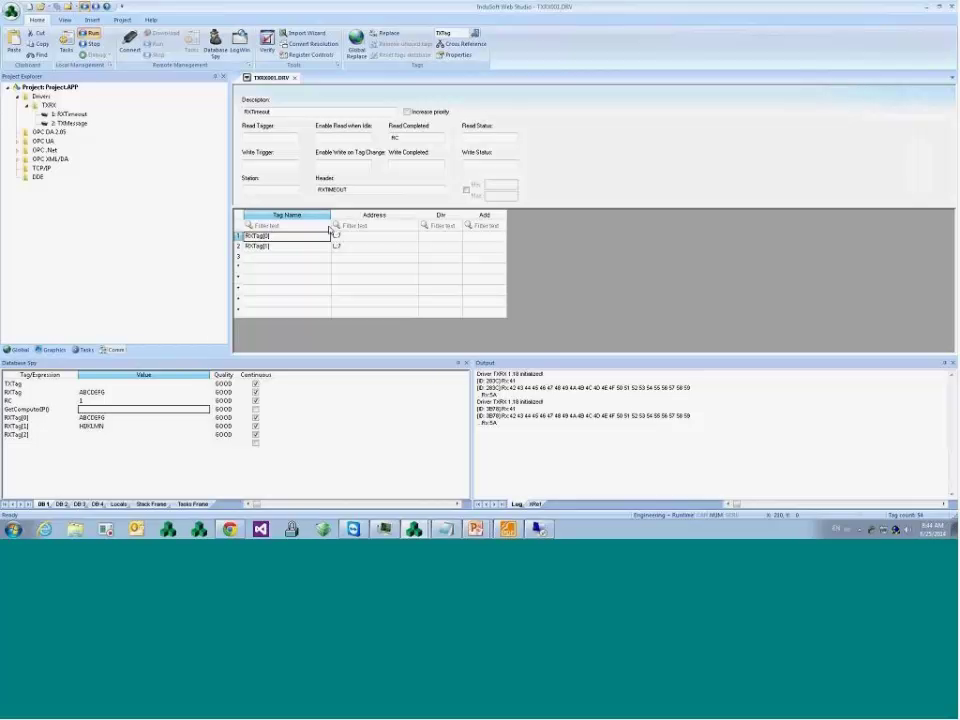
pyautogui.click(301, 238)
pyautogui.click(48, 425)
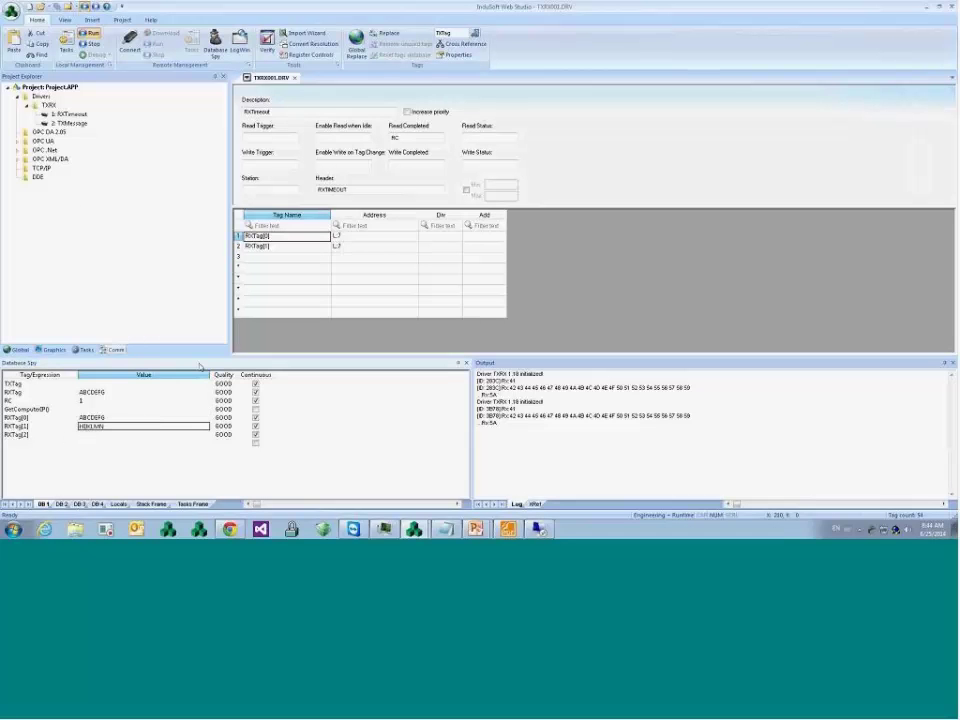
pyautogui.click(350, 246)
pyautogui.hotkey('alt', 'Tab')
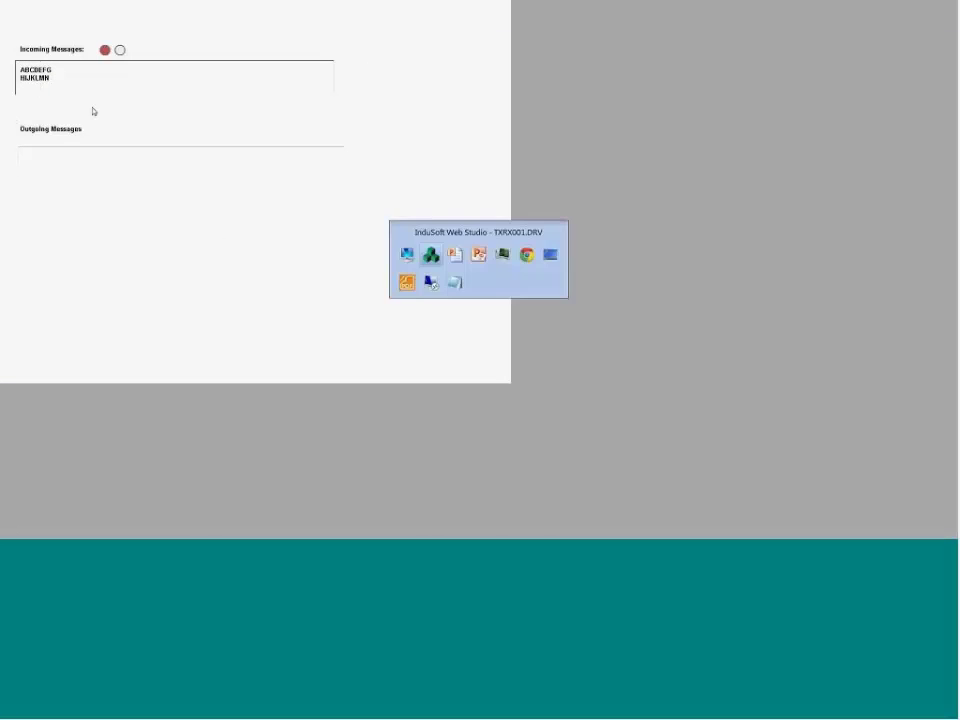
# - Open the Main screen in the development environment to review its RXTag message fields, and switch to the PowerPoint slide show
pyautogui.hotkey('alt', 'Tab')
pyautogui.click(302, 244)
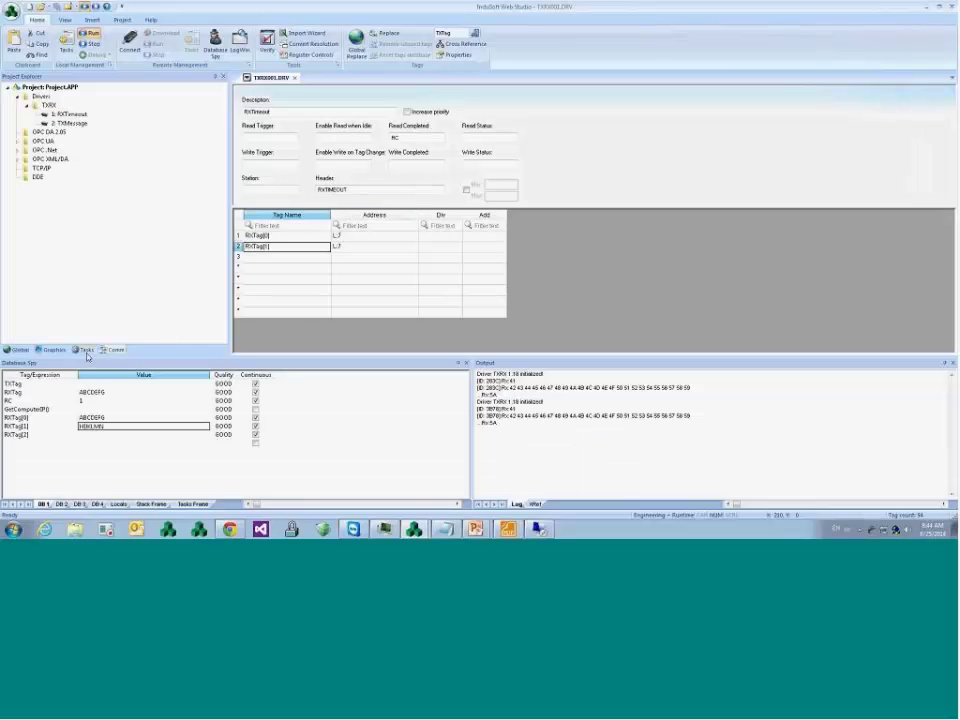
pyautogui.click(52, 349)
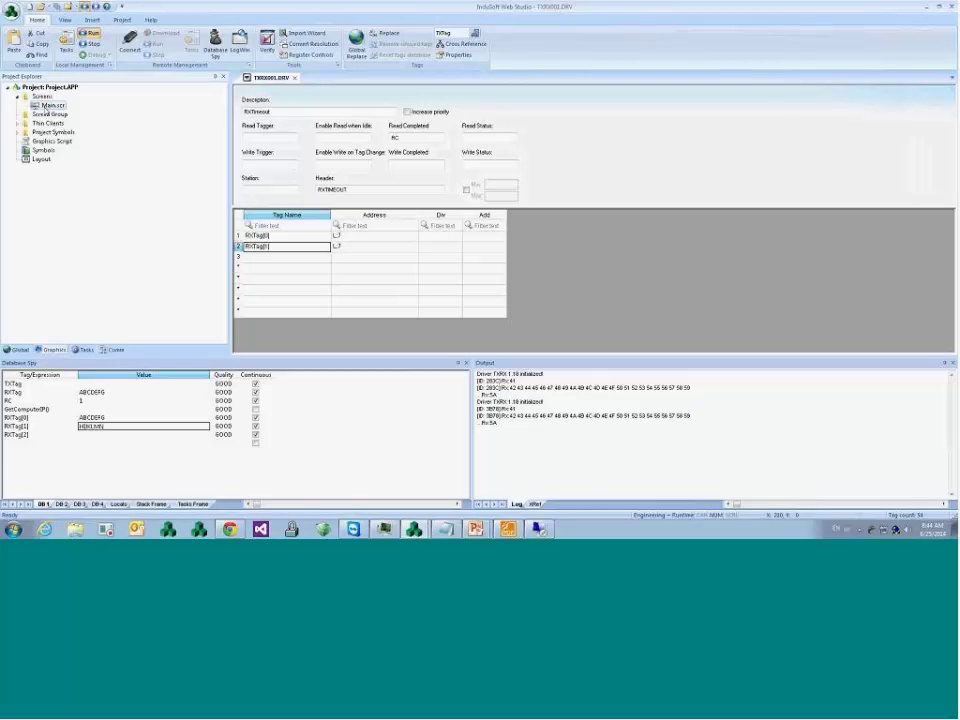
pyautogui.doubleClick(46, 104)
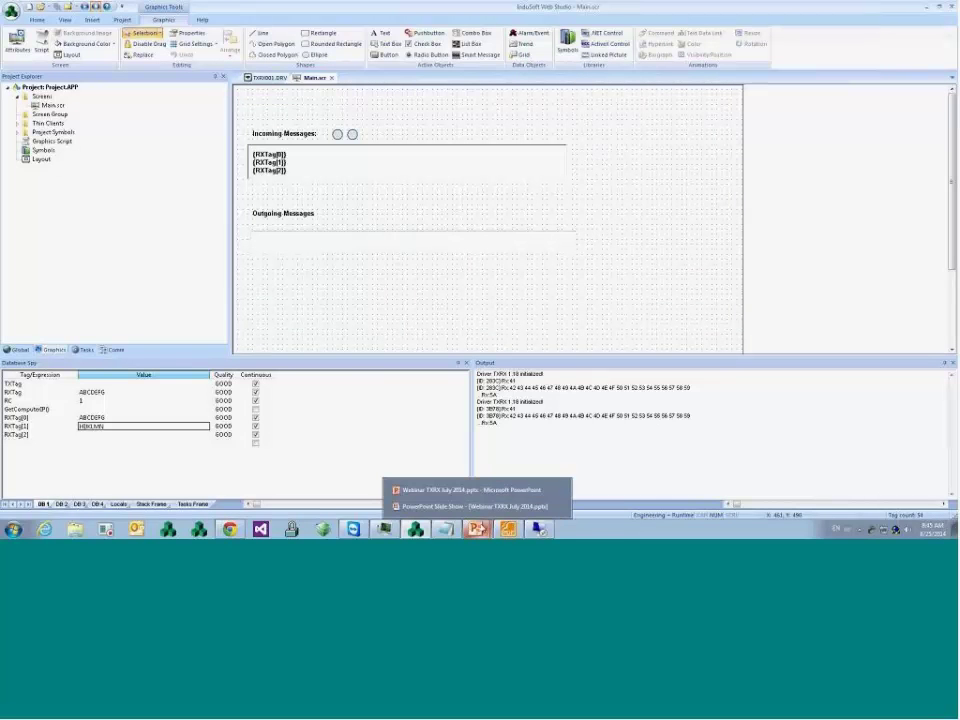
pyautogui.click(479, 507)
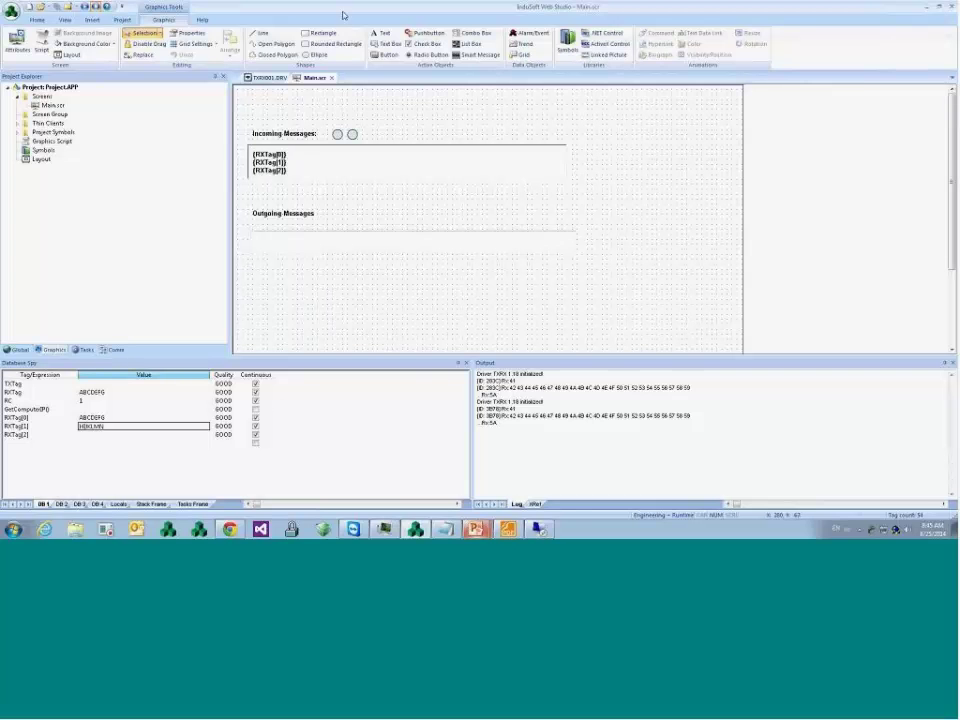
# - Set the RXTag[0] row's address in the RXTimeout driver sheet to S:2C
pyautogui.click(264, 78)
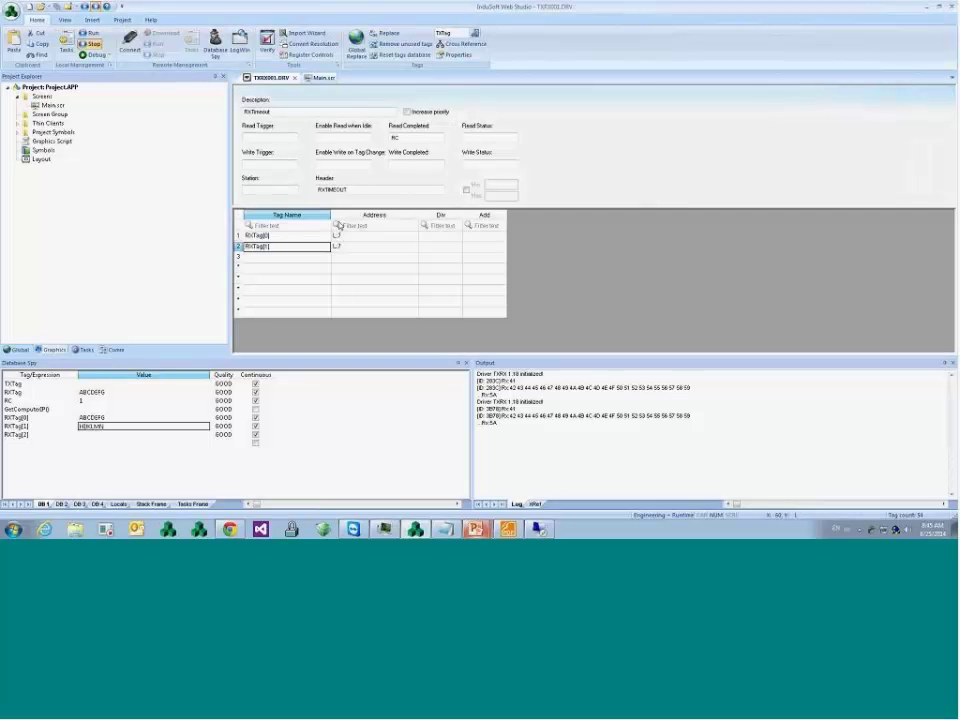
pyautogui.click(369, 237)
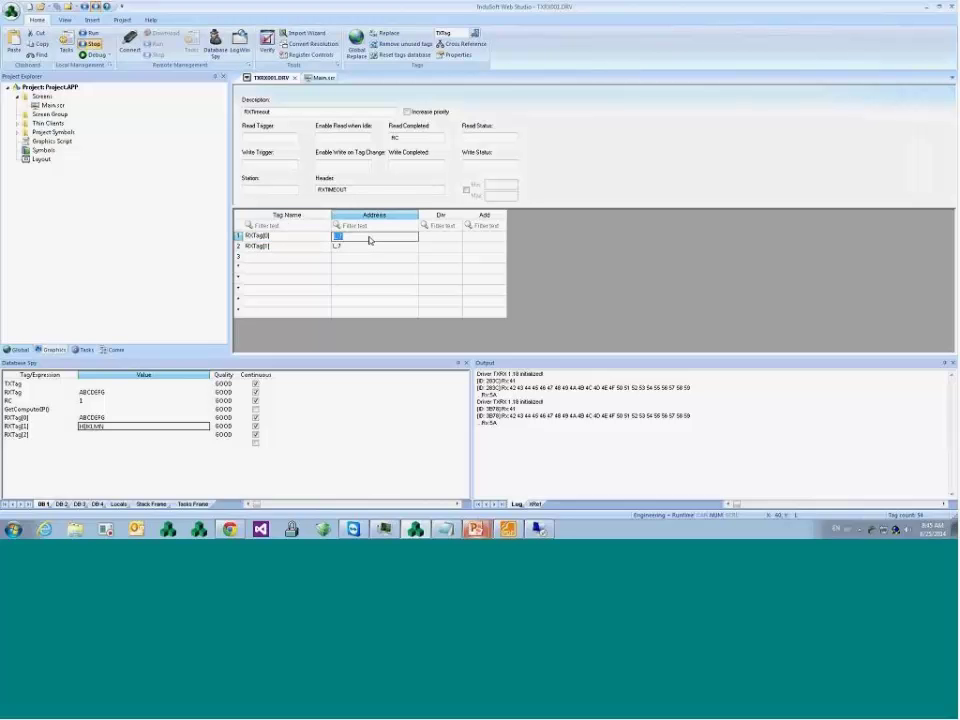
pyautogui.write('S')
pyautogui.write(':2C')
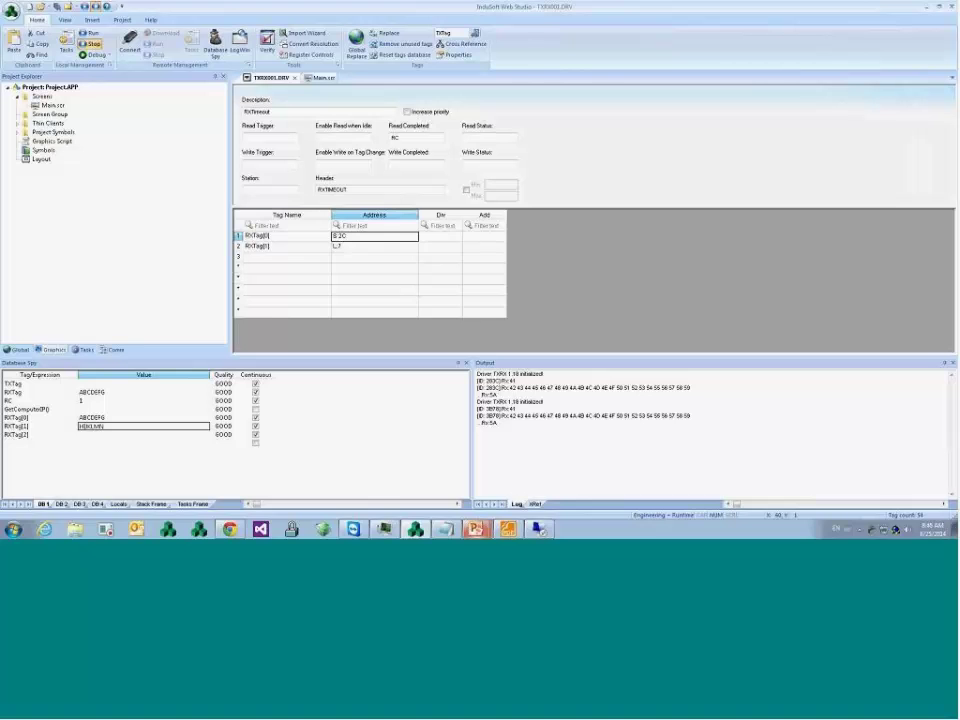
# - Add RXTag[2] as the third tag of the RXTimeout driver sheet
pyautogui.click(286, 235)
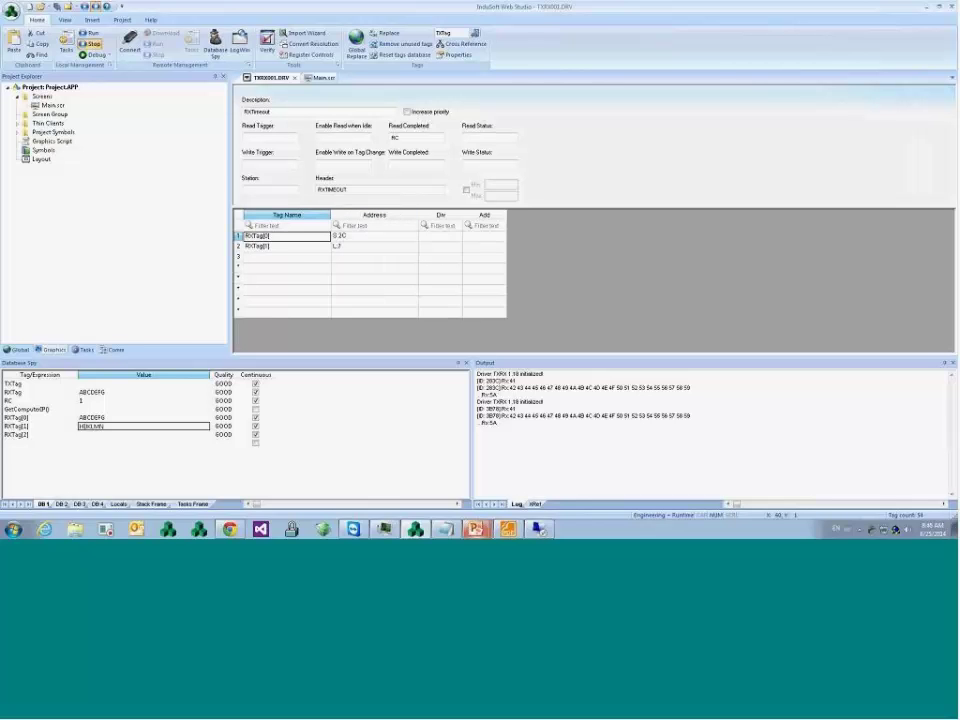
pyautogui.click(287, 246)
pyautogui.click(287, 257)
pyautogui.write('RX')
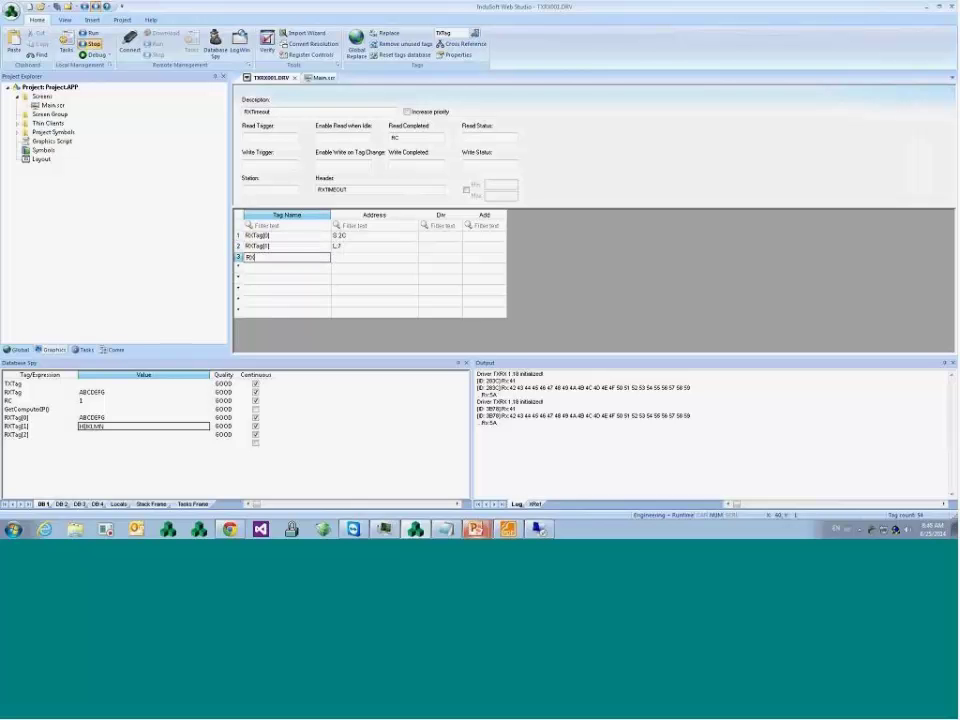
pyautogui.write('Tag[2]')
pyautogui.press('Return')
# - Set the addresses of the RXTag[1] and RXTag[2] rows to S:2C
pyautogui.click(375, 245)
pyautogui.click(375, 235)
pyautogui.press('Down')
pyautogui.write('0:2C')
pyautogui.press('Down')
pyautogui.write('0:2C')
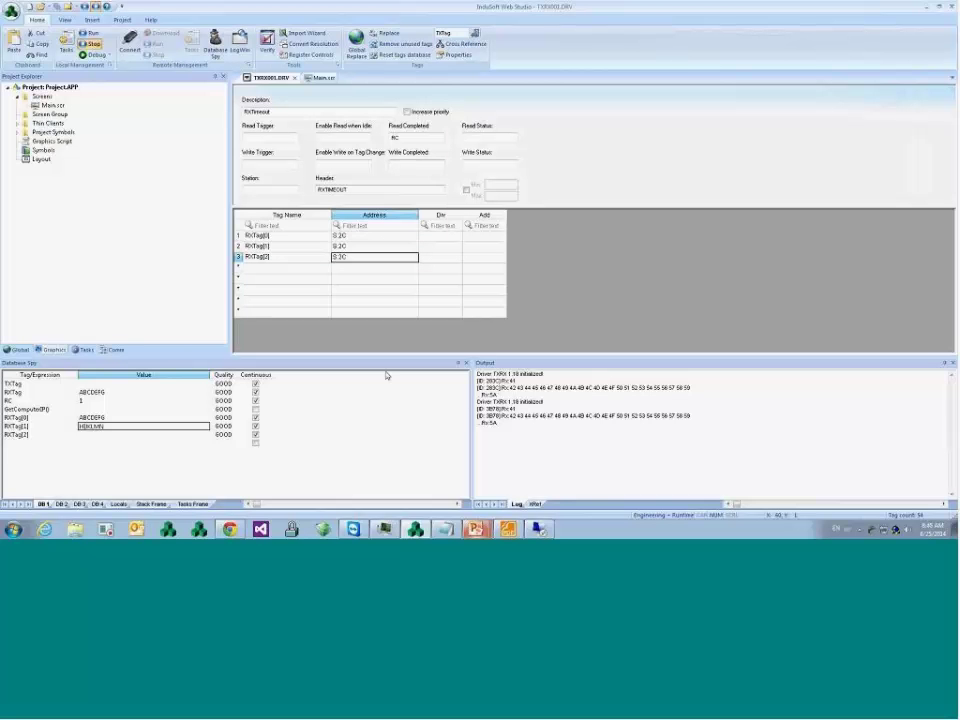
# - Run the project, check the incoming messages on the runtime screen, and return to the development environment
pyautogui.click(93, 44)
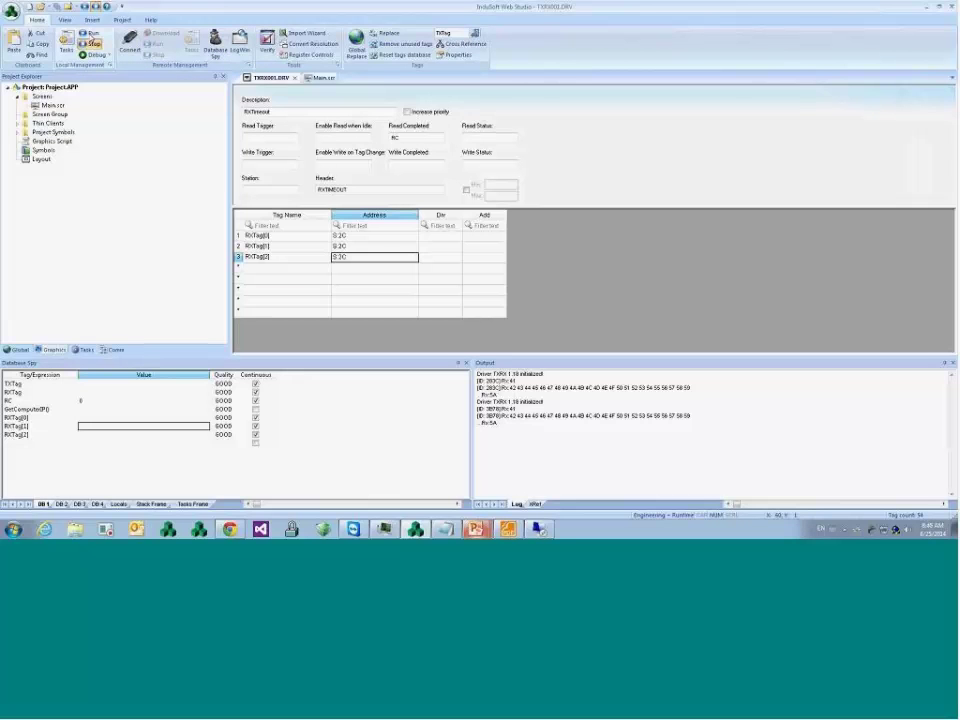
pyautogui.click(90, 38)
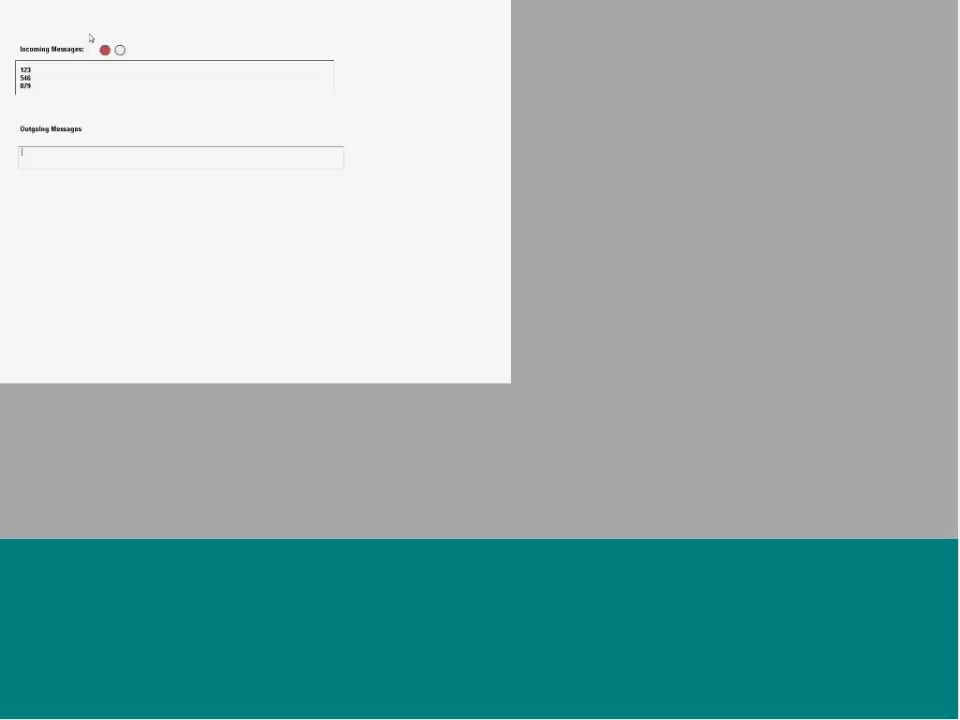
pyautogui.hotkey('alt', 'Tab')
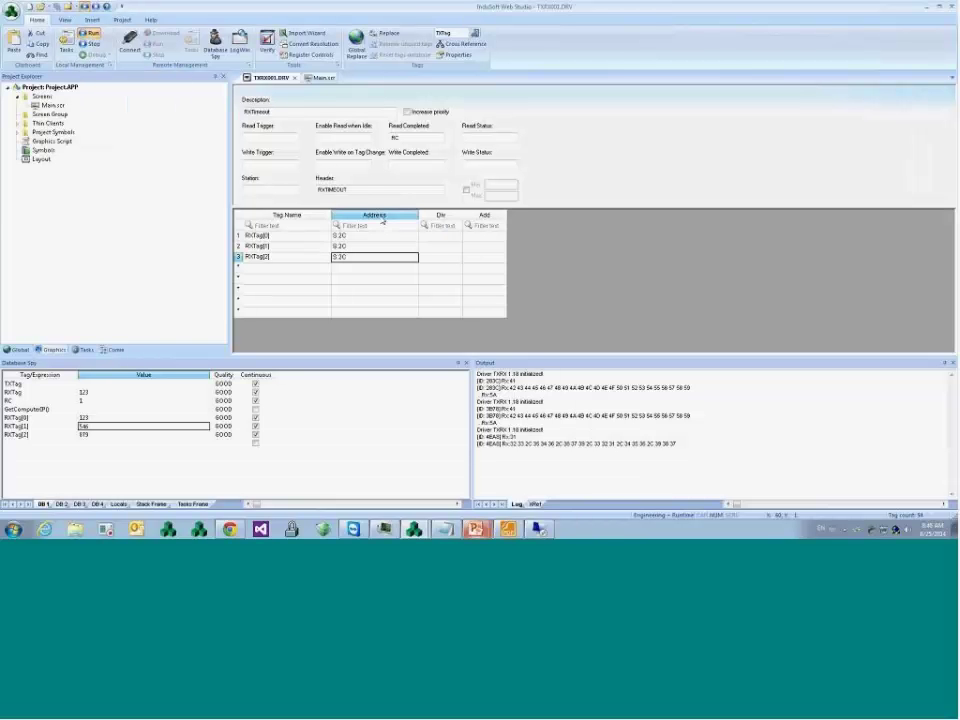
# - Examine the 2C separators and the remaining bytes of the latest received message in the output log
pyautogui.click(513, 448)
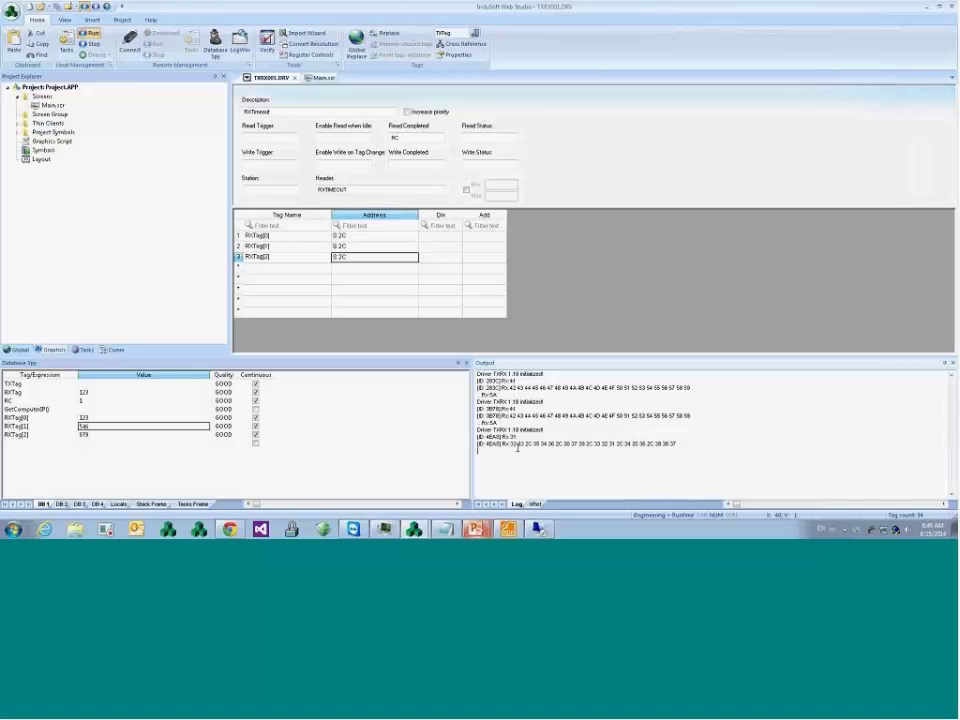
pyautogui.doubleClick(528, 443)
pyautogui.click(538, 443)
pyautogui.doubleClick(558, 443)
pyautogui.click(587, 443)
pyautogui.doubleClick(588, 443)
pyautogui.click(595, 443)
pyautogui.moveTo(596, 443); pyautogui.dragTo(678, 443)
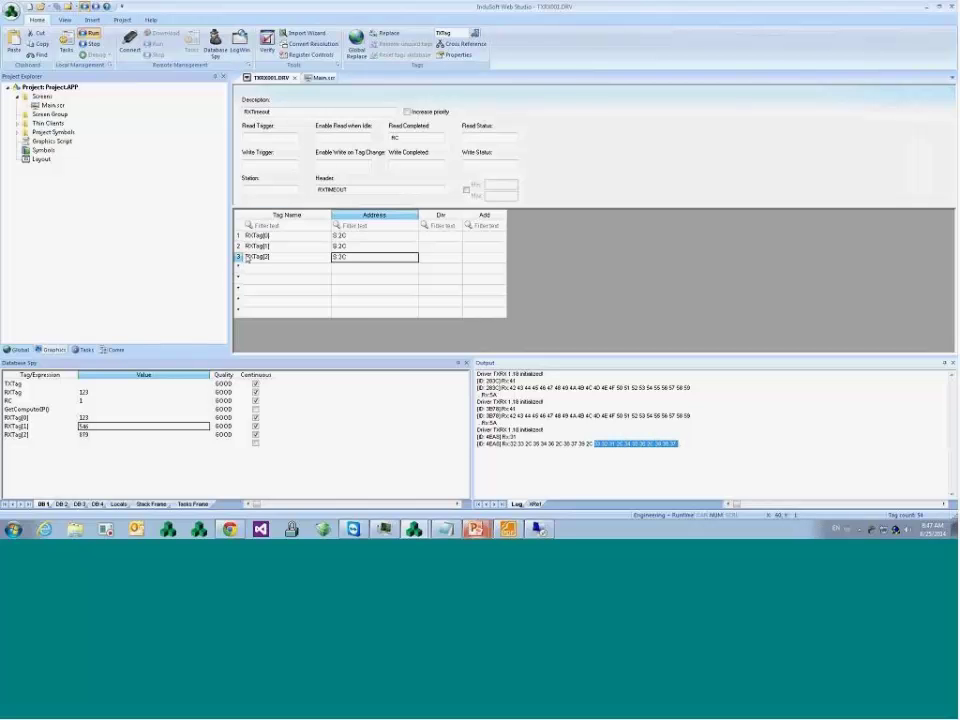
# - Review the RXTag[2] row, the Read Completed tag RC, and the bytes of the earlier message in the output log
pyautogui.click(272, 257)
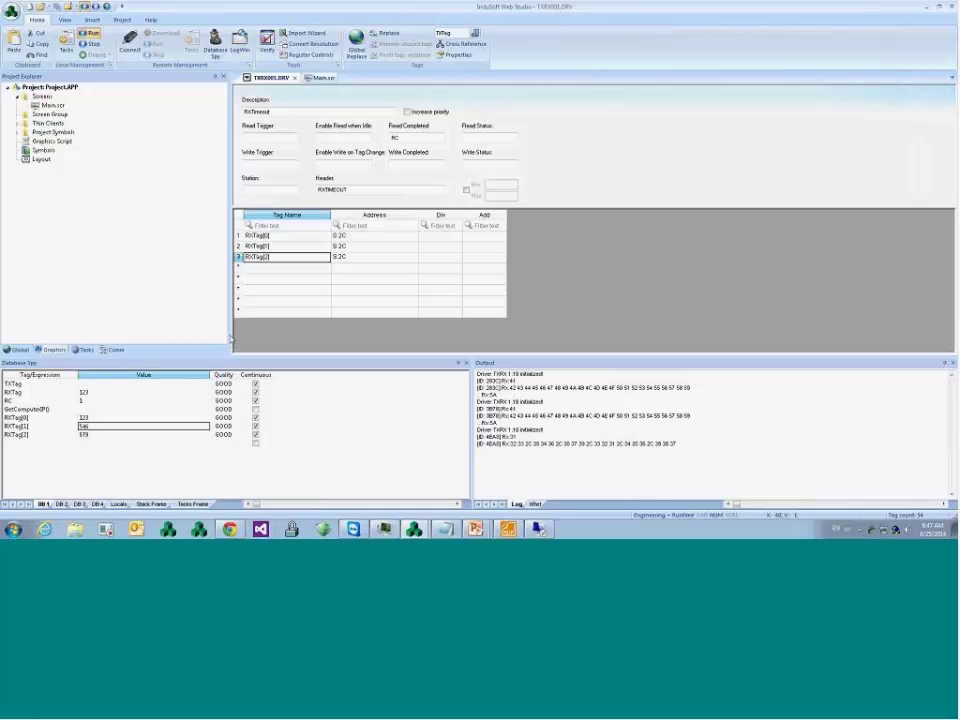
pyautogui.doubleClick(395, 138)
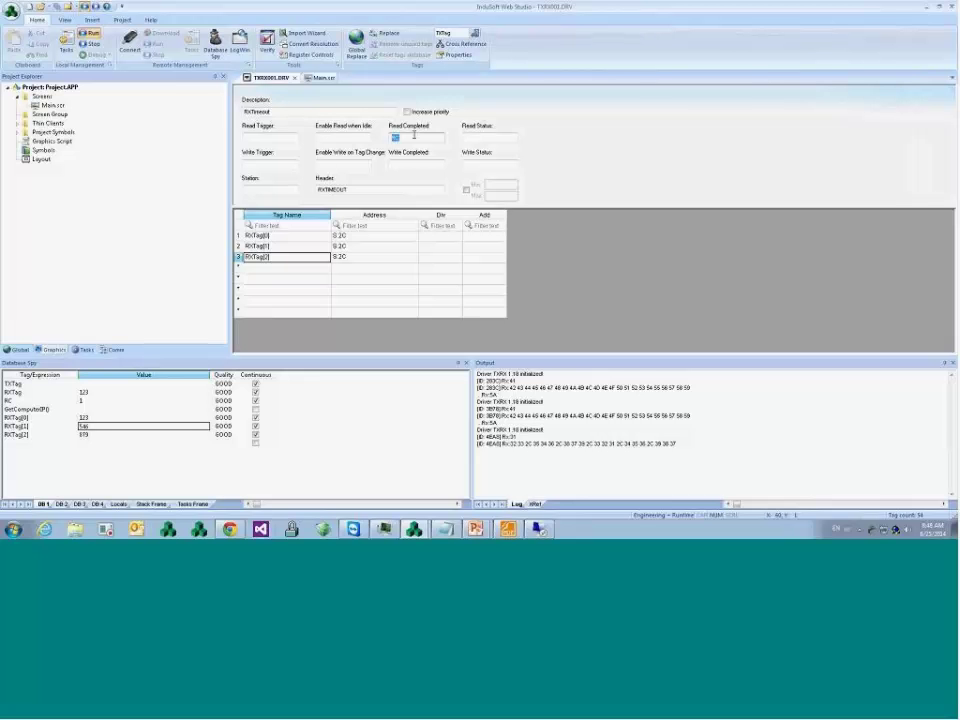
pyautogui.moveTo(512, 416); pyautogui.dragTo(689, 415)
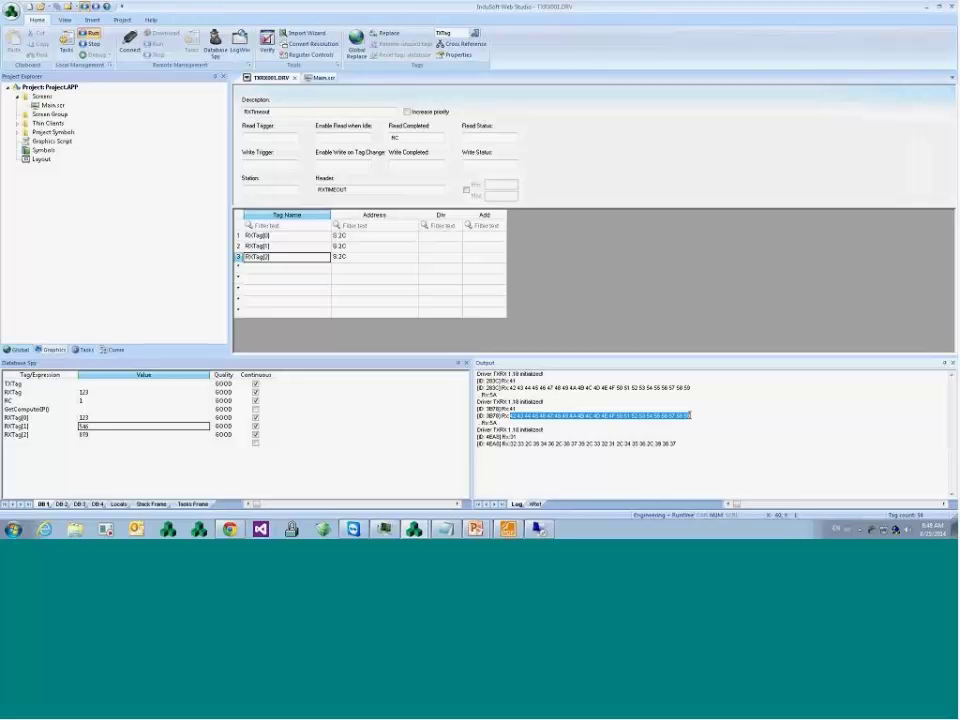
# - Stop the project, view the slide on receiving messages in HEX mode, and return to the development environment
pyautogui.click(95, 44)
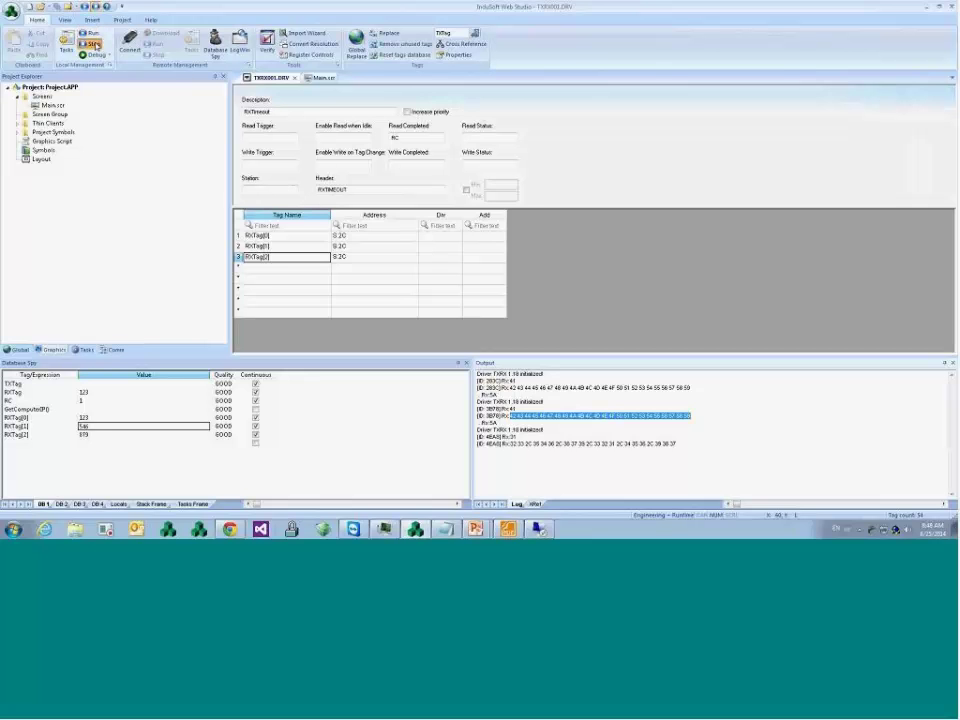
pyautogui.hotkey('alt', 'Tab')
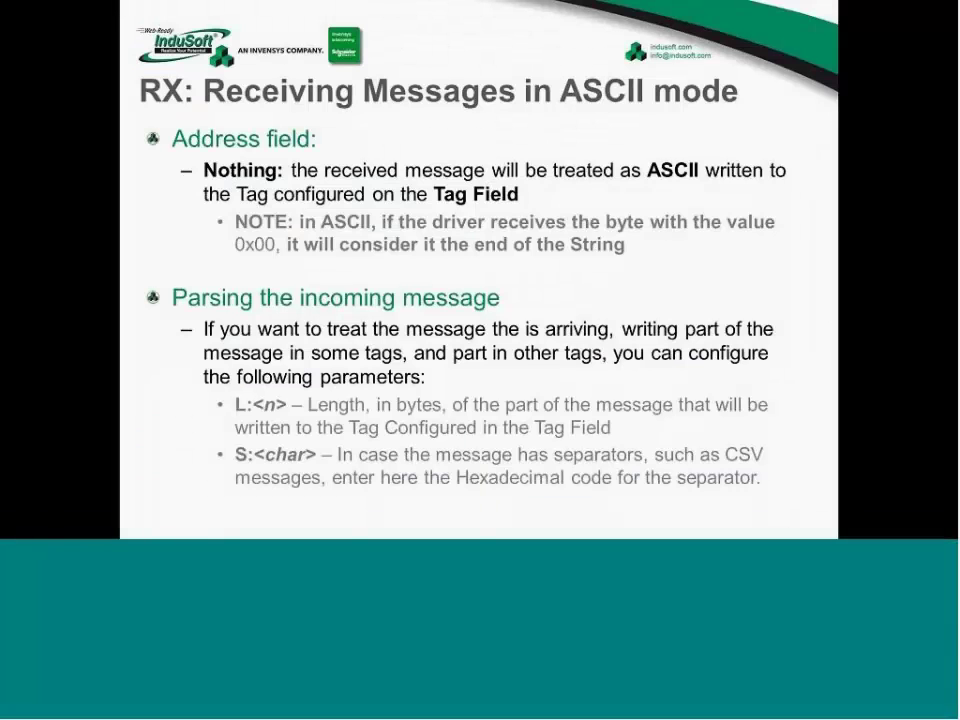
pyautogui.press('Right')
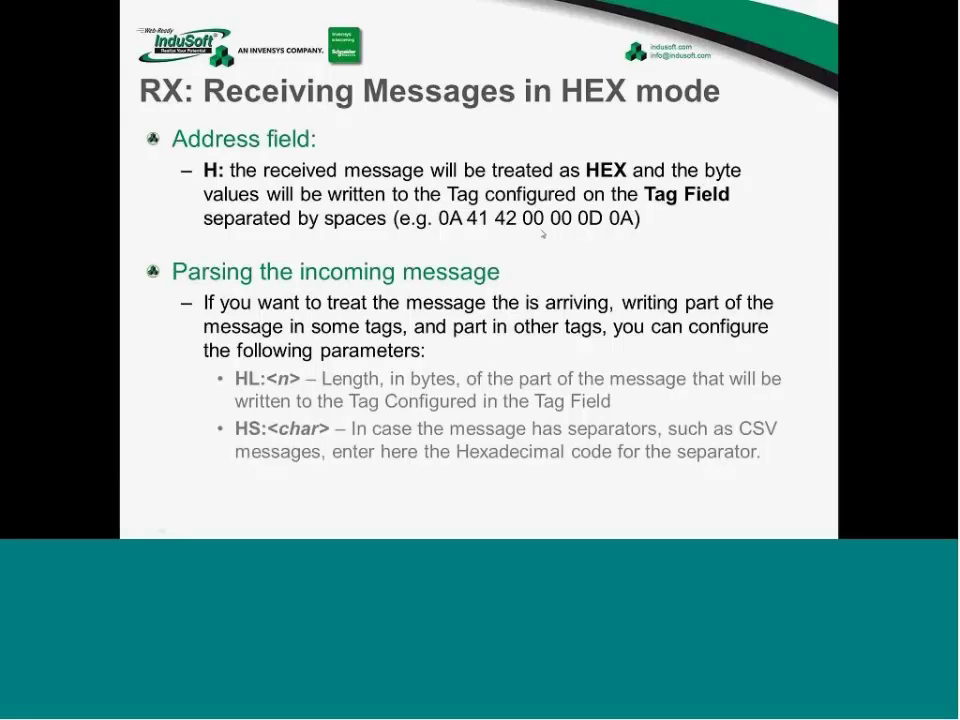
pyautogui.hotkey('alt', 'Tab')
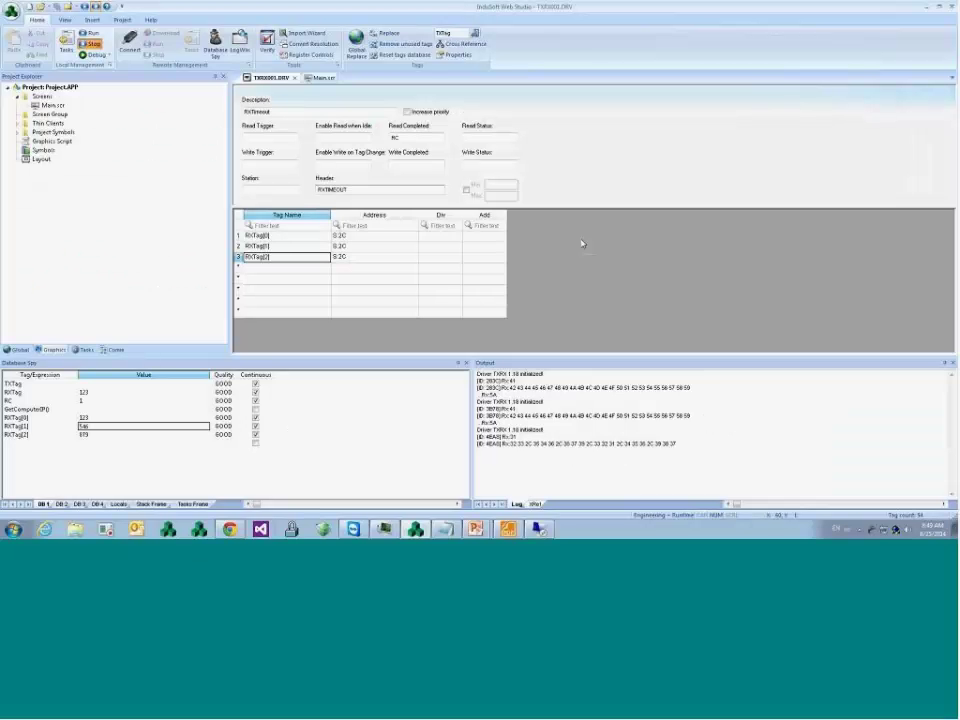
# - Delete the RXTag[1] and RXTag[2] rows from the RXTimeout sheet and clear the address of RXTag[0]
pyautogui.moveTo(275, 245); pyautogui.dragTo(390, 257)
pyautogui.press('Delete')
pyautogui.doubleClick(370, 240)
pyautogui.press('Delete')
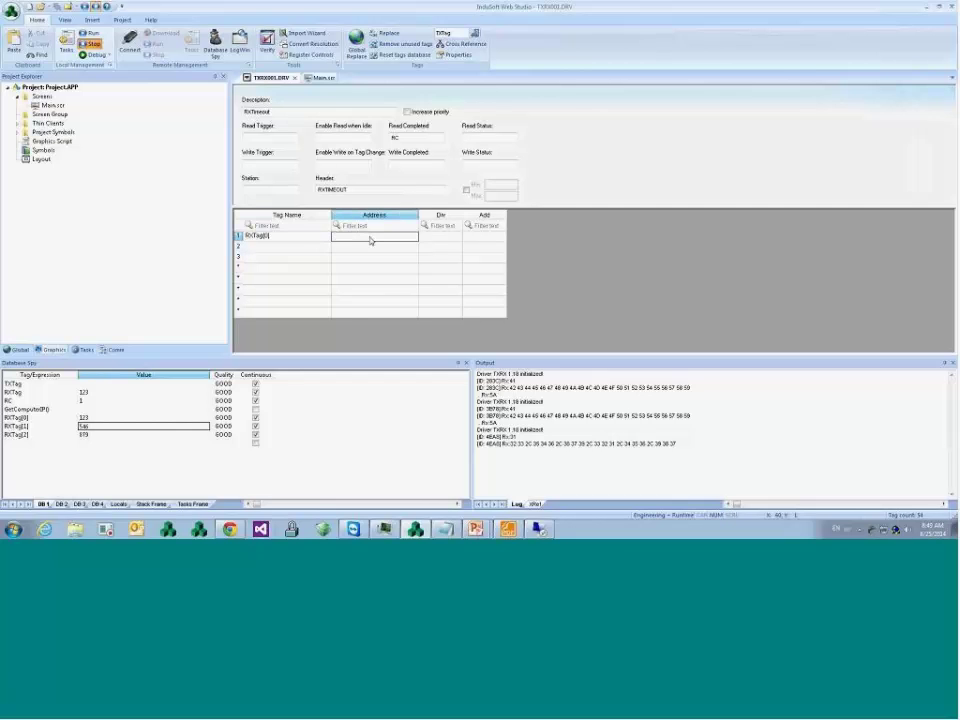
# - Set the RXTag[0] row's address to H for hexadecimal reception
pyautogui.click(327, 240)
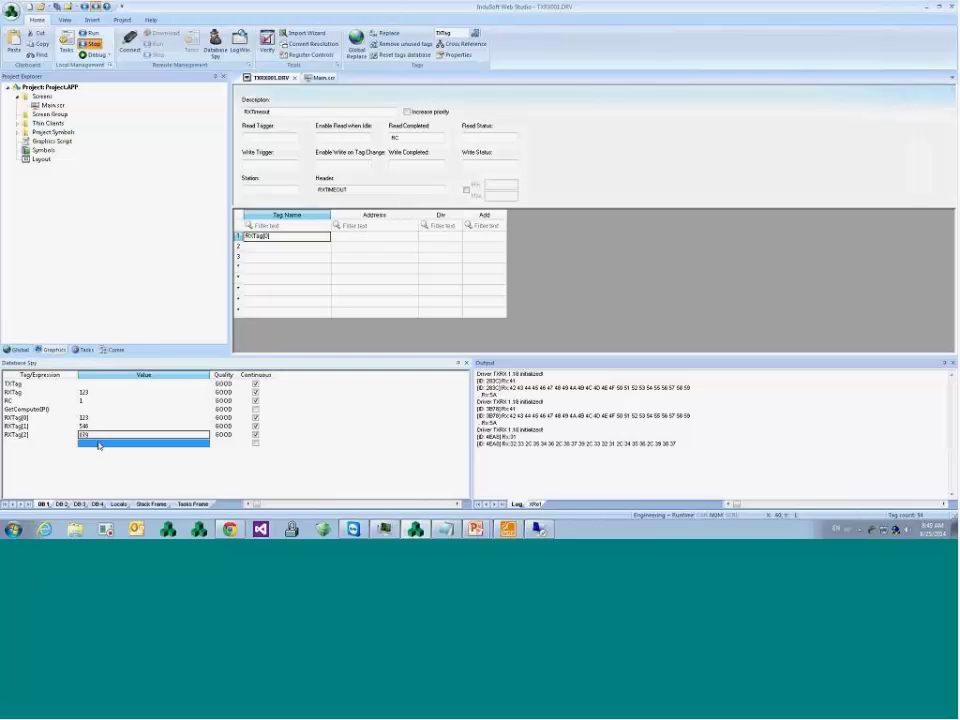
pyautogui.click(100, 418)
pyautogui.click(369, 239)
pyautogui.write('H')
pyautogui.click(369, 250)
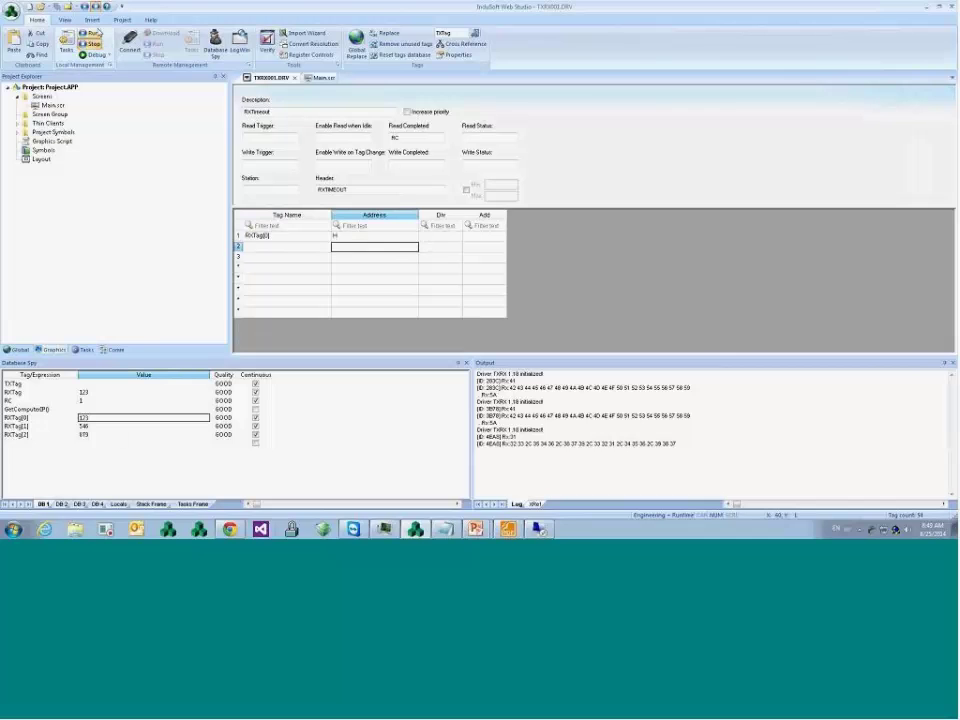
# - Run the project, check the hexadecimal message on the runtime screen and in the Database Spy, and stop the project
pyautogui.click(383, 56)
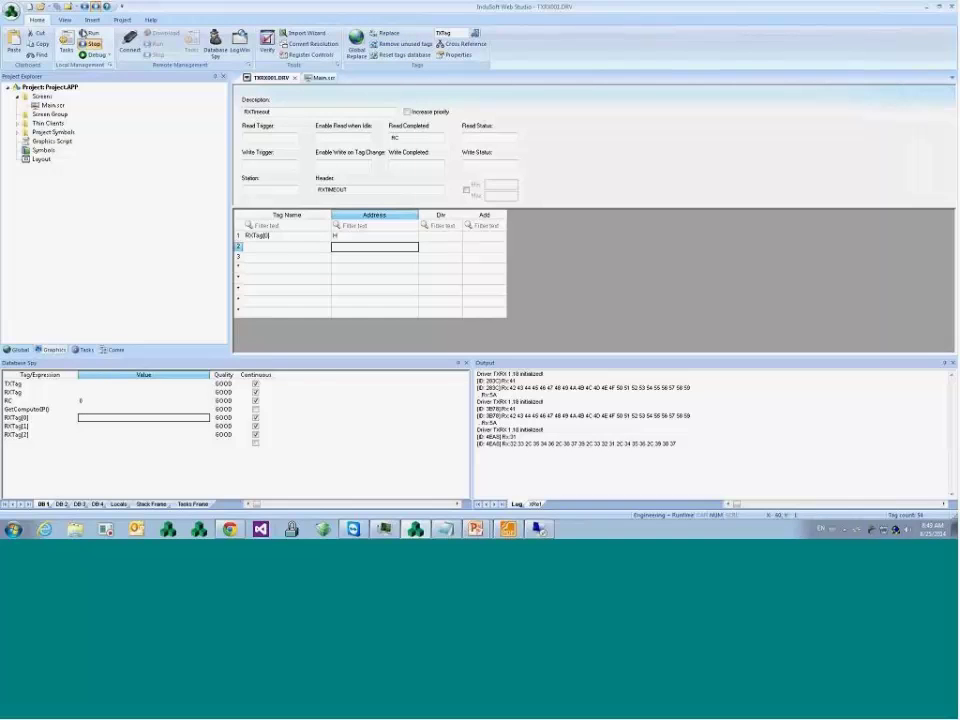
pyautogui.click(88, 33)
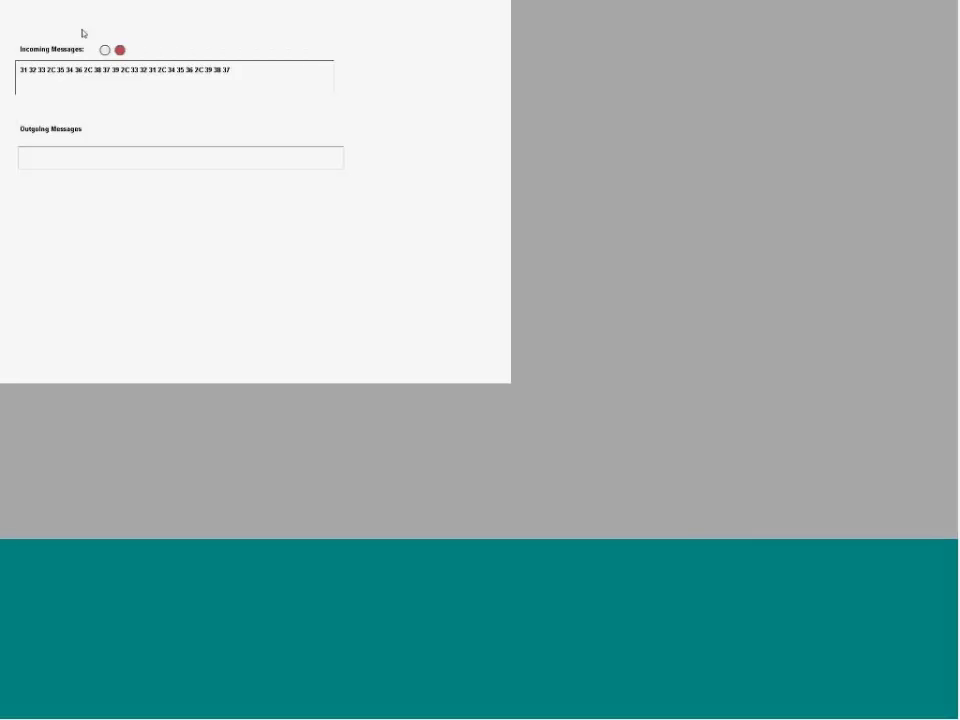
pyautogui.hotkey('alt', 'Tab')
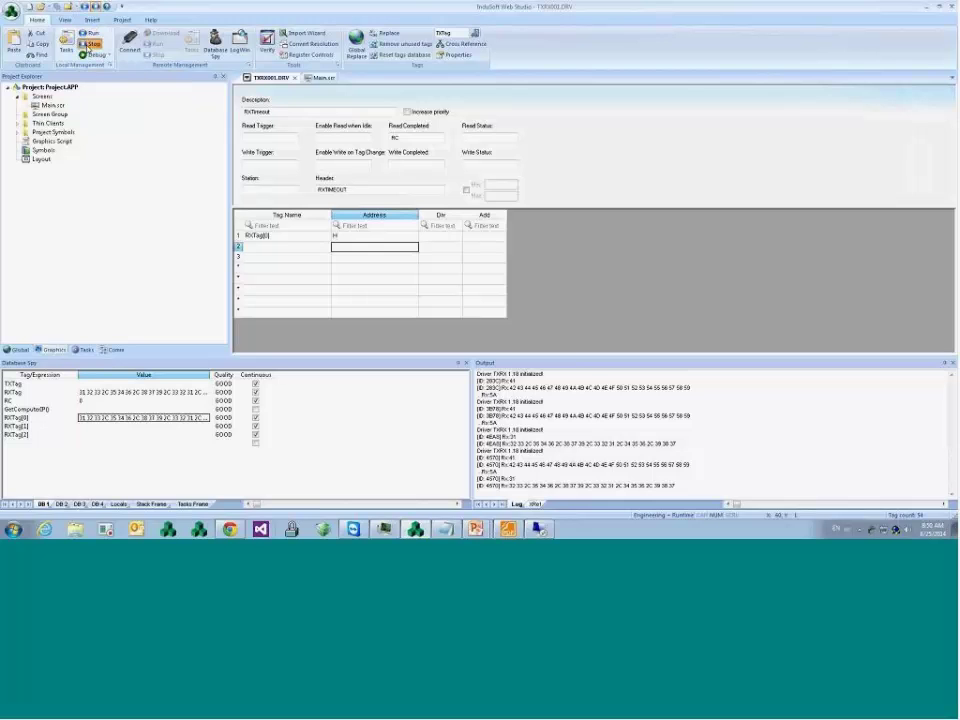
pyautogui.click(88, 44)
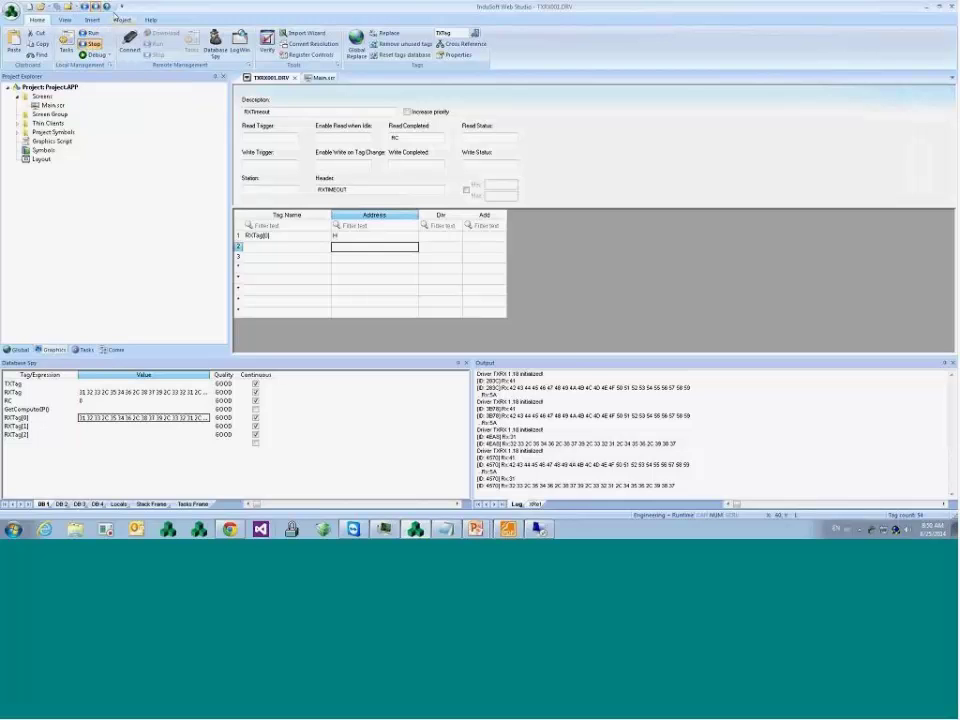
# - Close the open driver sheet and screen, and open the TXRX driver's TXMessage sheet to review its TXTag row
pyautogui.click(296, 77)
pyautogui.click(296, 77)
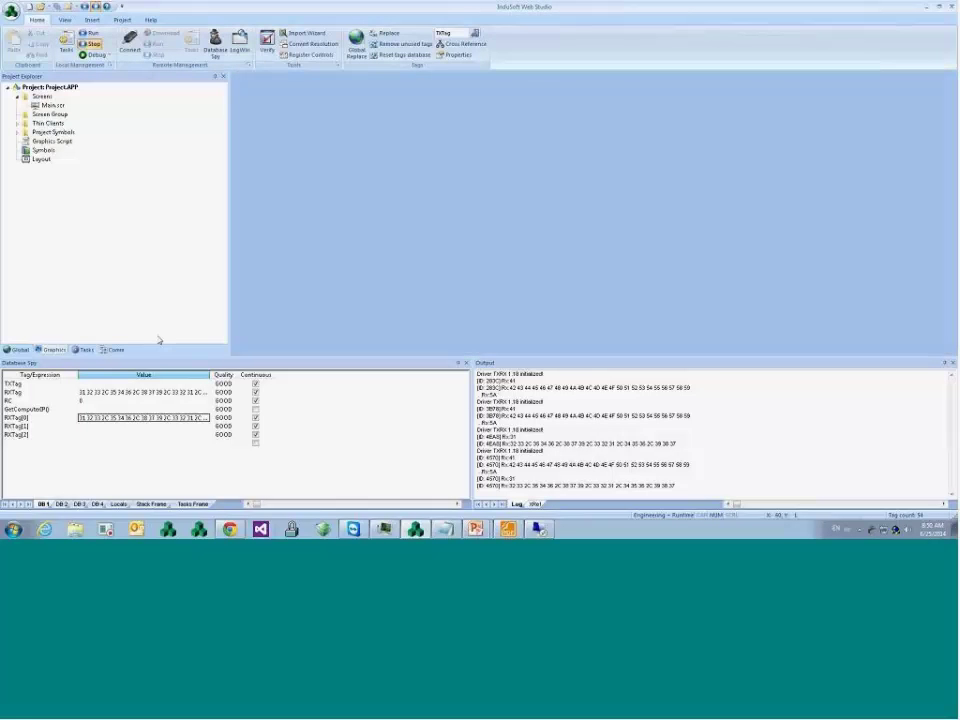
pyautogui.click(110, 349)
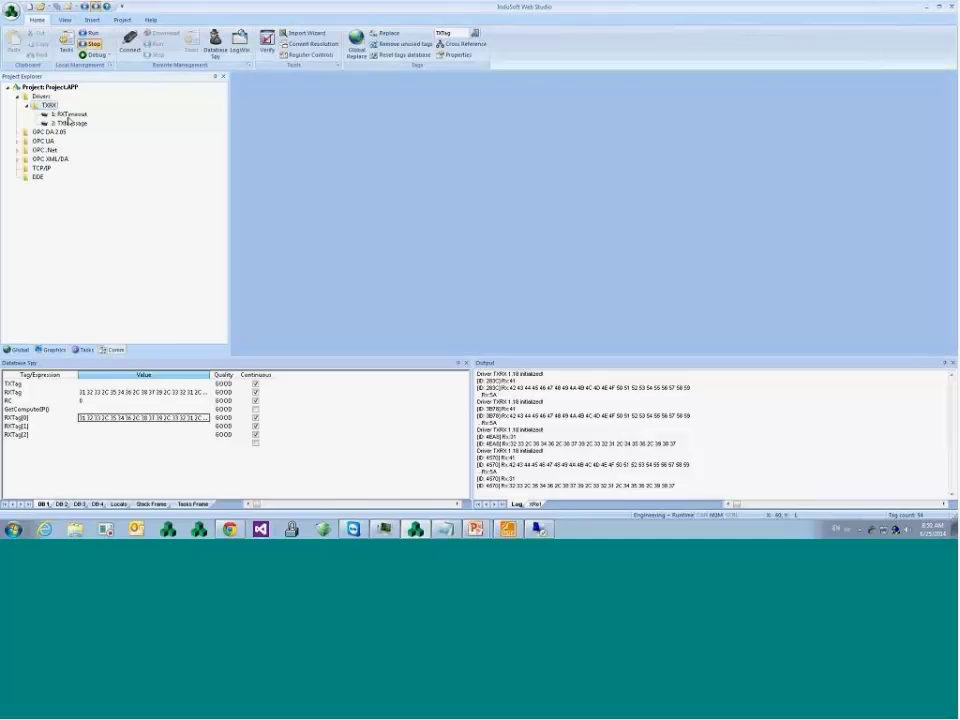
pyautogui.doubleClick(69, 123)
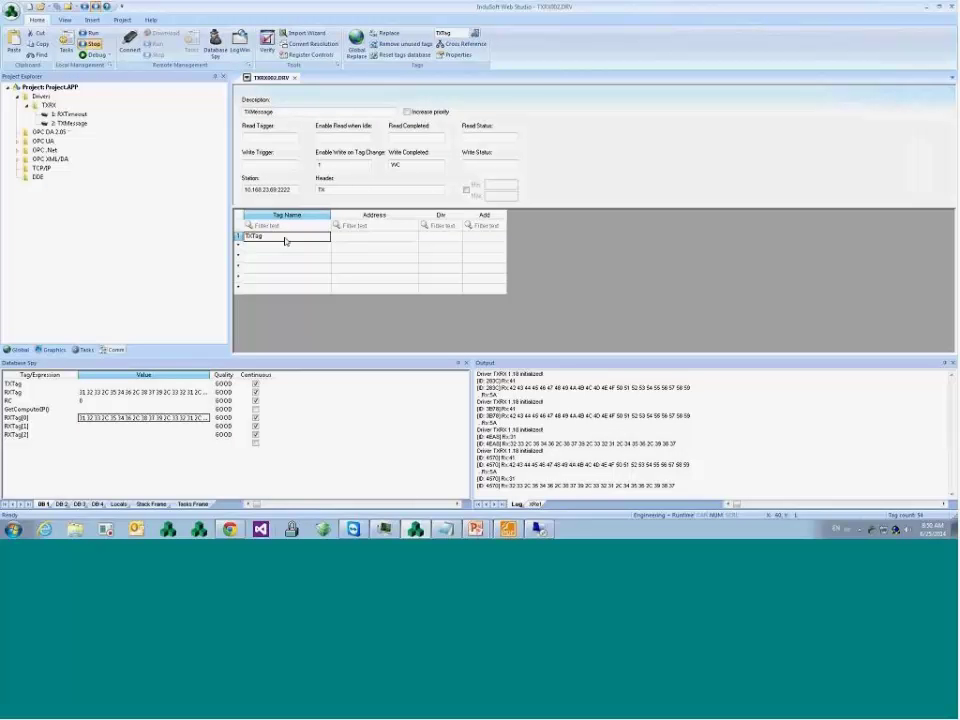
pyautogui.click(285, 241)
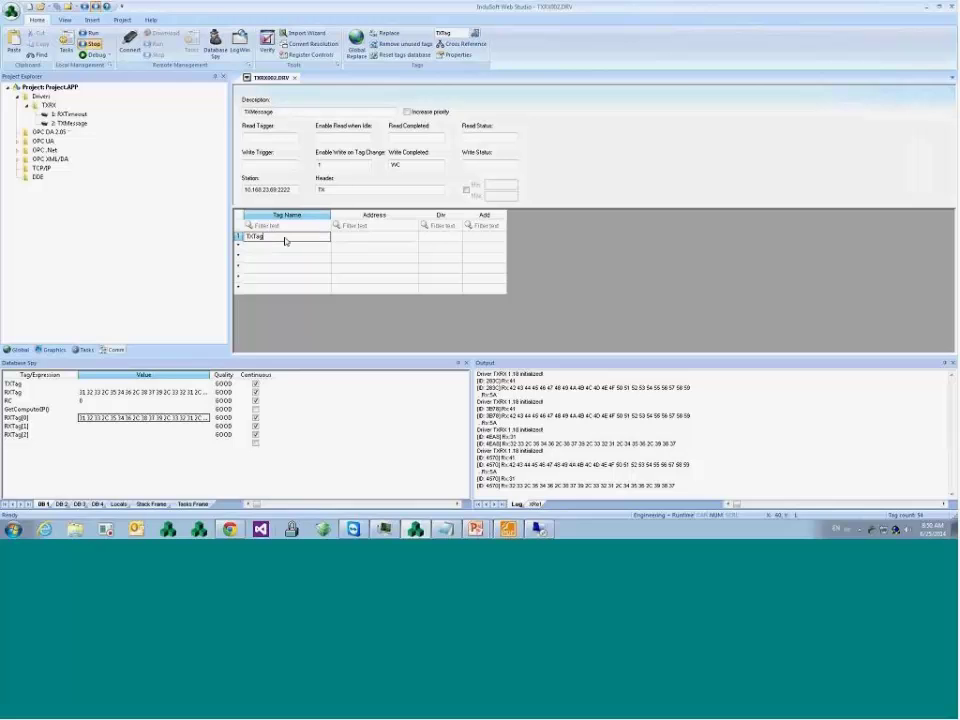
pyautogui.click(285, 247)
# - Switch to the PowerPoint slide show and move on to the slide TX: Sending Messages to read its concepts
pyautogui.hotkey('alt', 'Tab')
pyautogui.hotkey('alt', 'Tab')
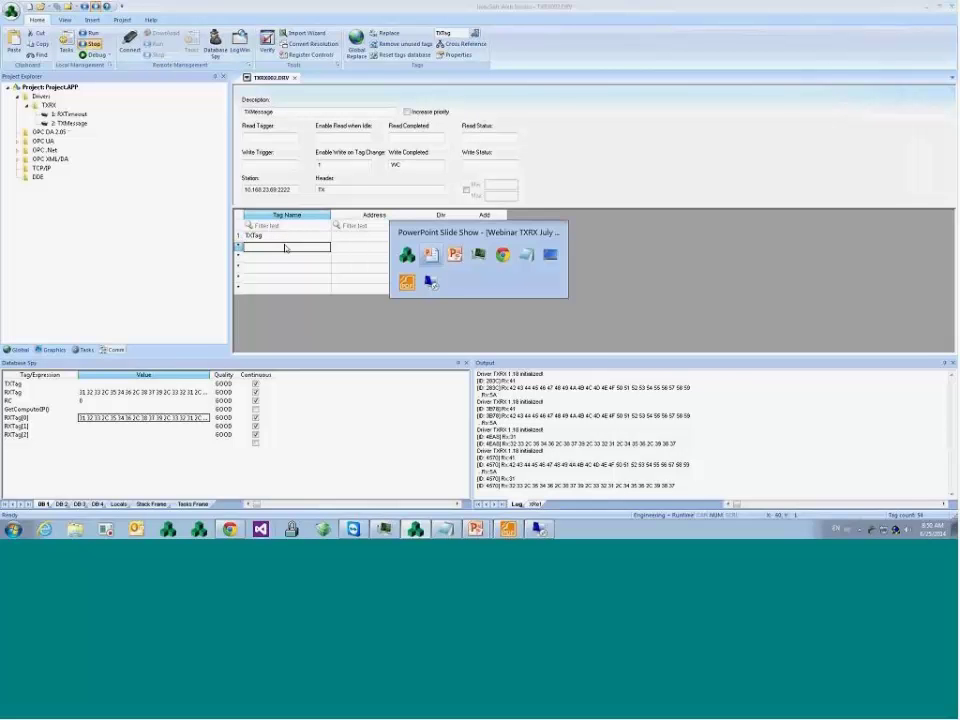
pyautogui.hotkey('alt', 'Tab')
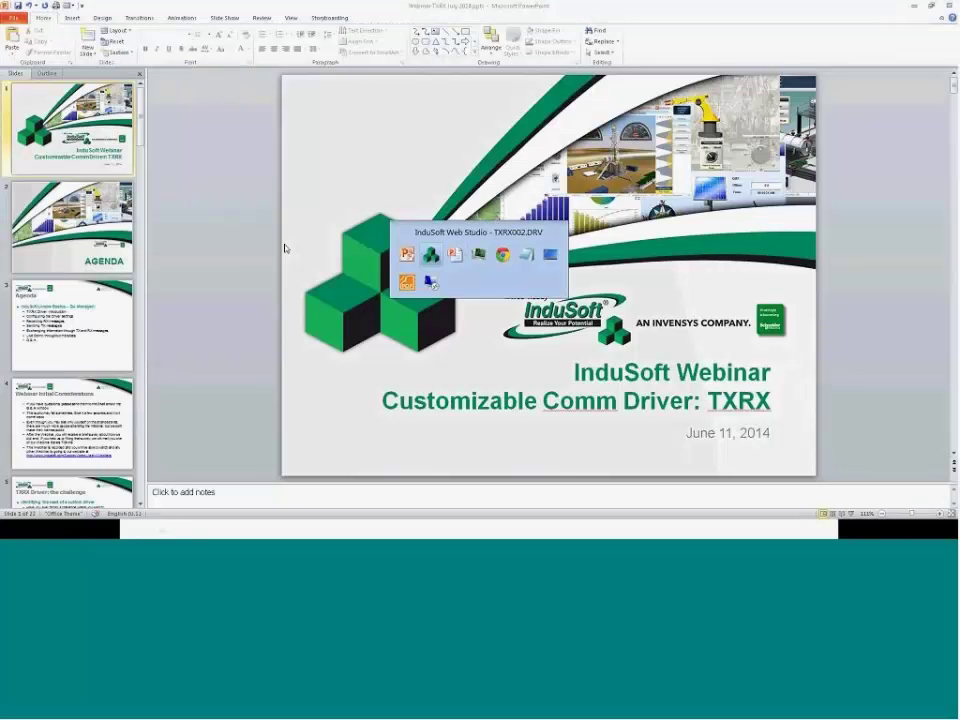
pyautogui.hotkey('alt', 'Tab')
pyautogui.press('Left')
pyautogui.press('Right')
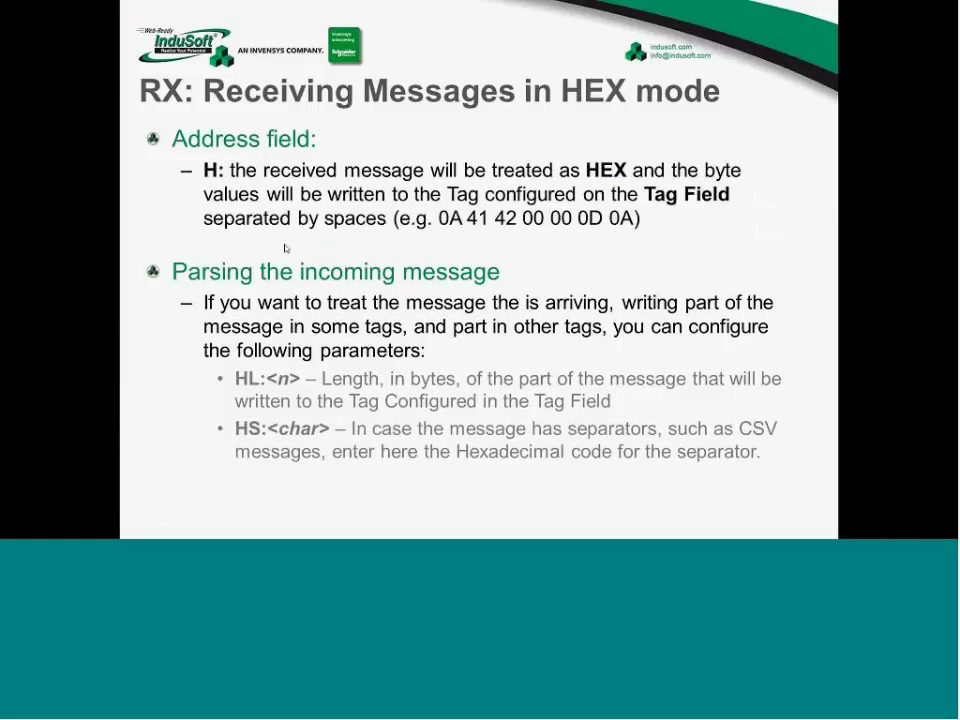
pyautogui.press('Right')
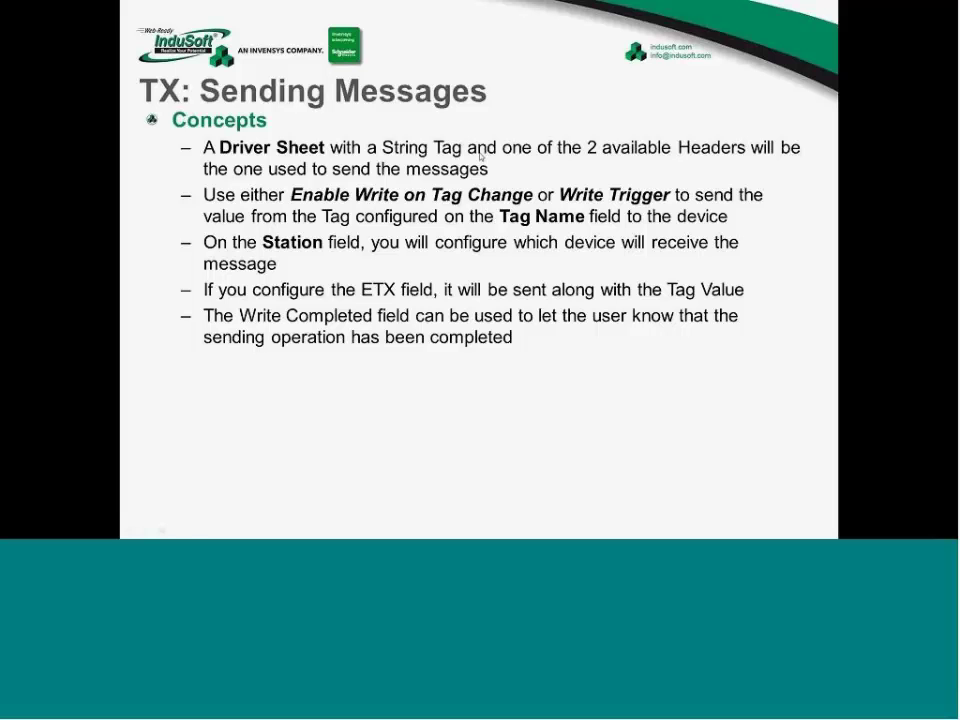
# - Return to InduSoft Web Studio and examine the TXMessage sheet's write trigger, enable write on tag change, TXTag row and station
pyautogui.hotkey('alt', 'Tab')
pyautogui.hotkey('alt', 'Tab')
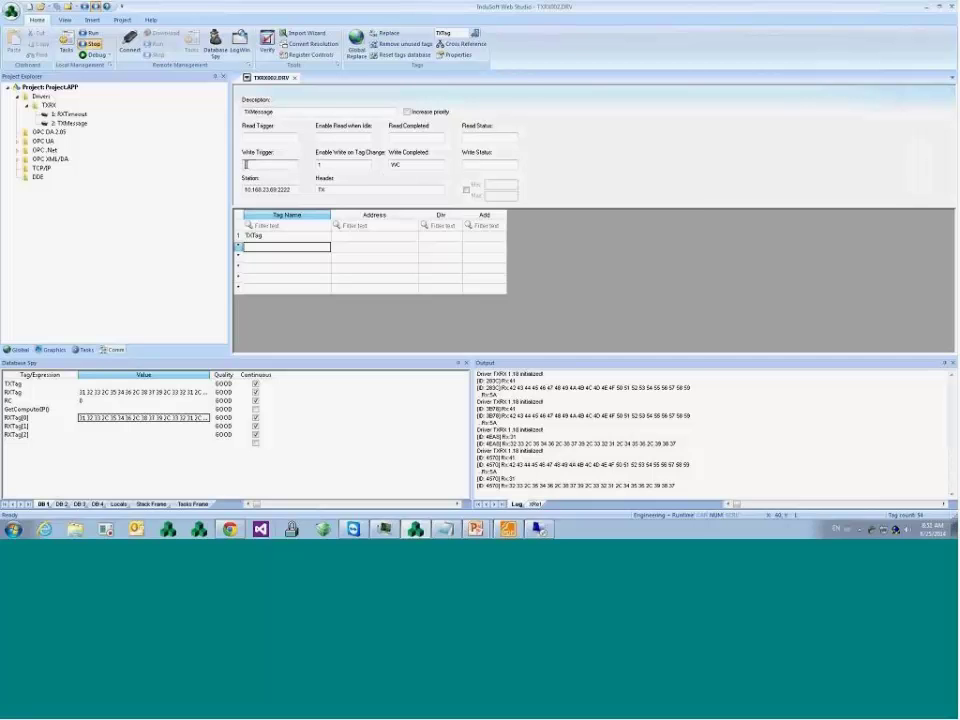
pyautogui.doubleClick(246, 164)
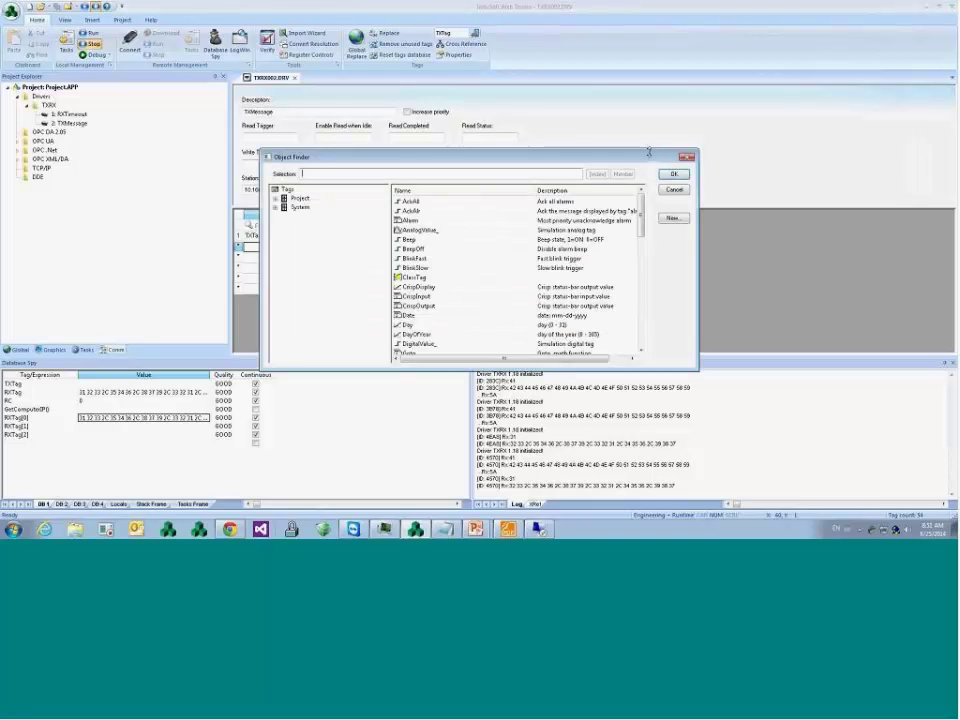
pyautogui.press('Escape')
pyautogui.click(314, 237)
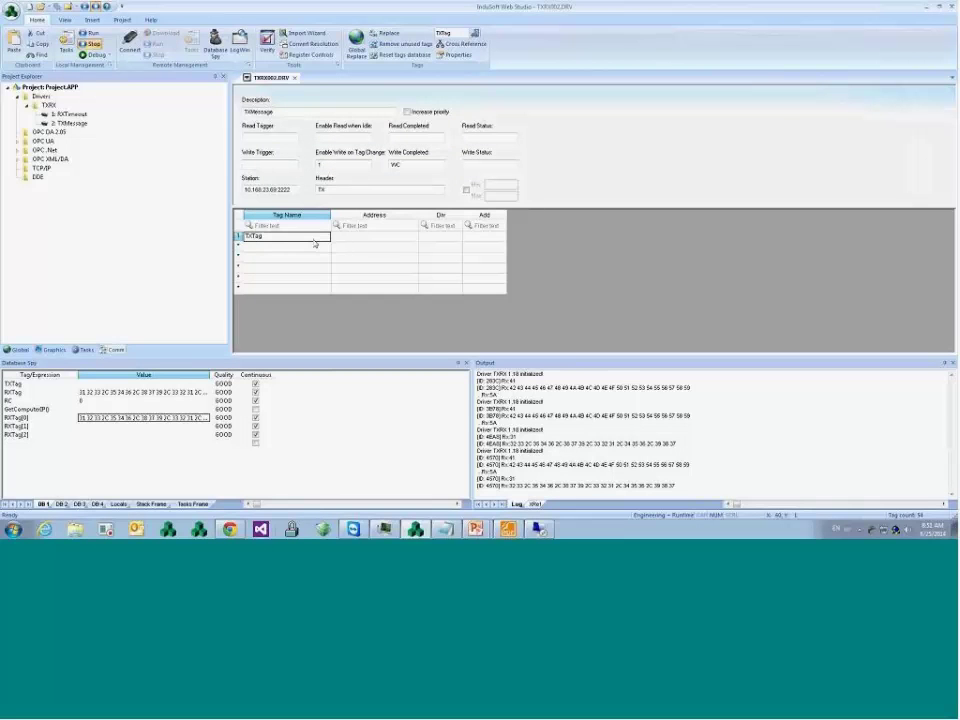
pyautogui.click(330, 164)
pyautogui.click(301, 239)
pyautogui.hotkey('alt', 'Tab')
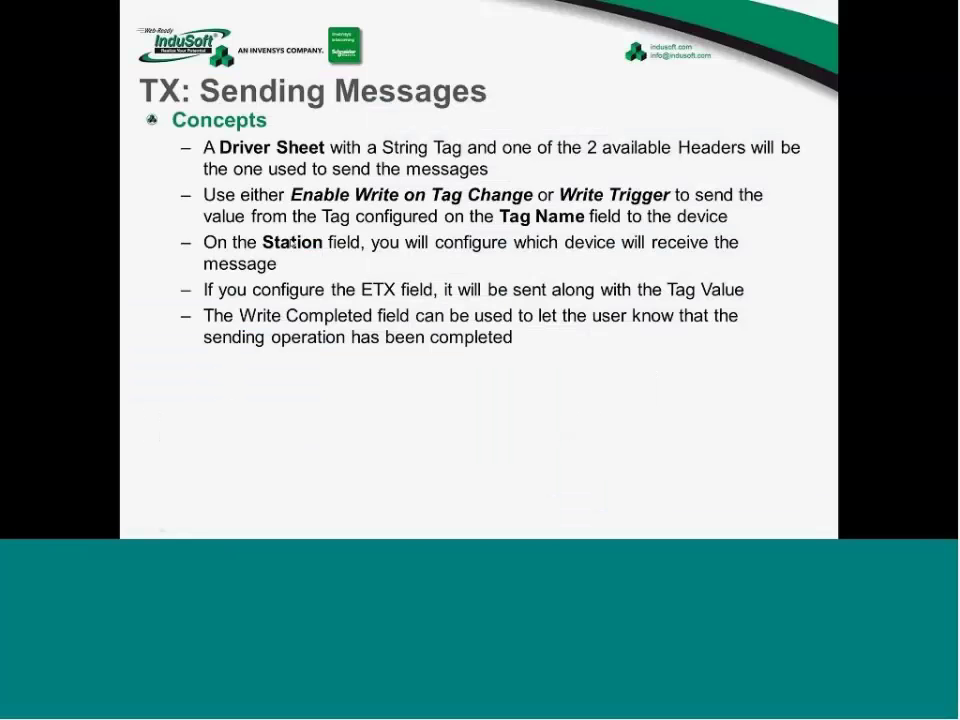
pyautogui.hotkey('alt', 'Tab')
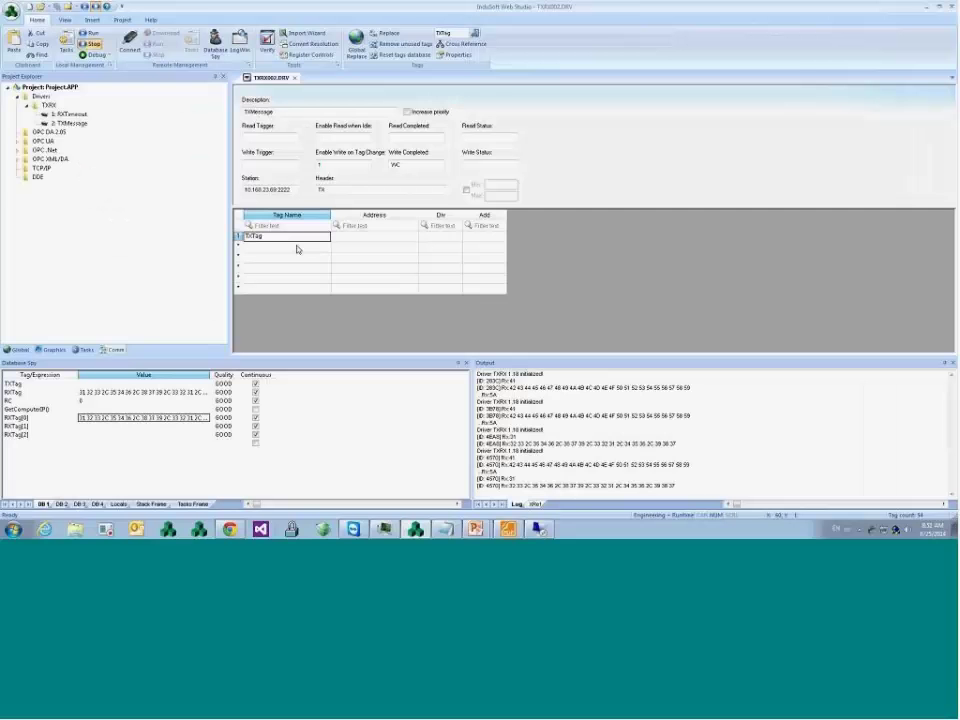
pyautogui.doubleClick(285, 189)
pyautogui.click(288, 191)
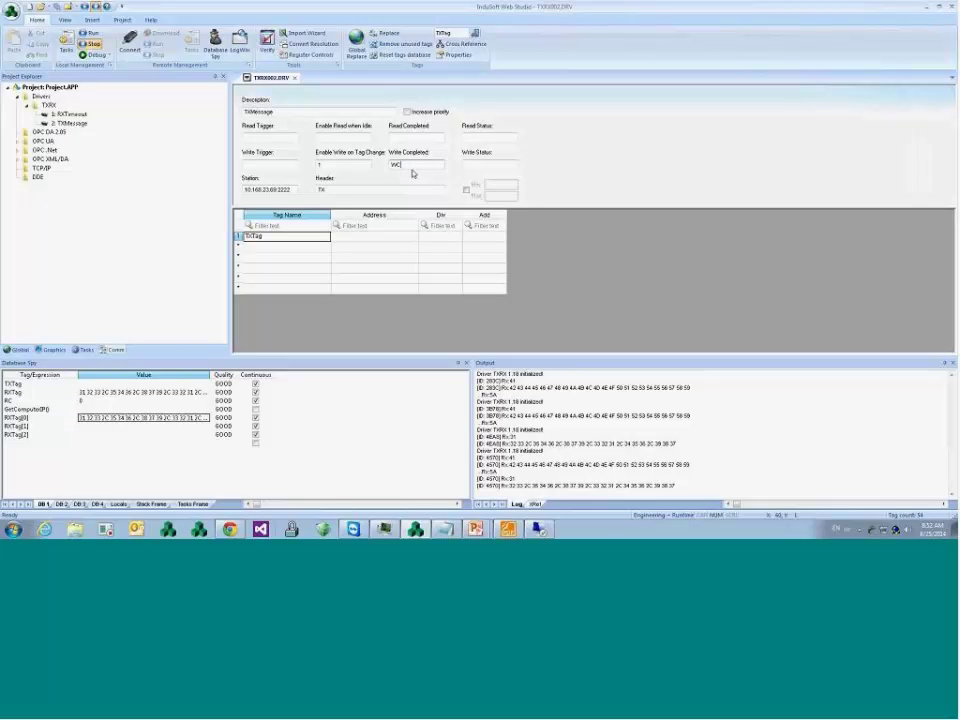
# - Open the Main screen, copy the two status circles next to the Outgoing Messages label and group the copies
pyautogui.click(53, 349)
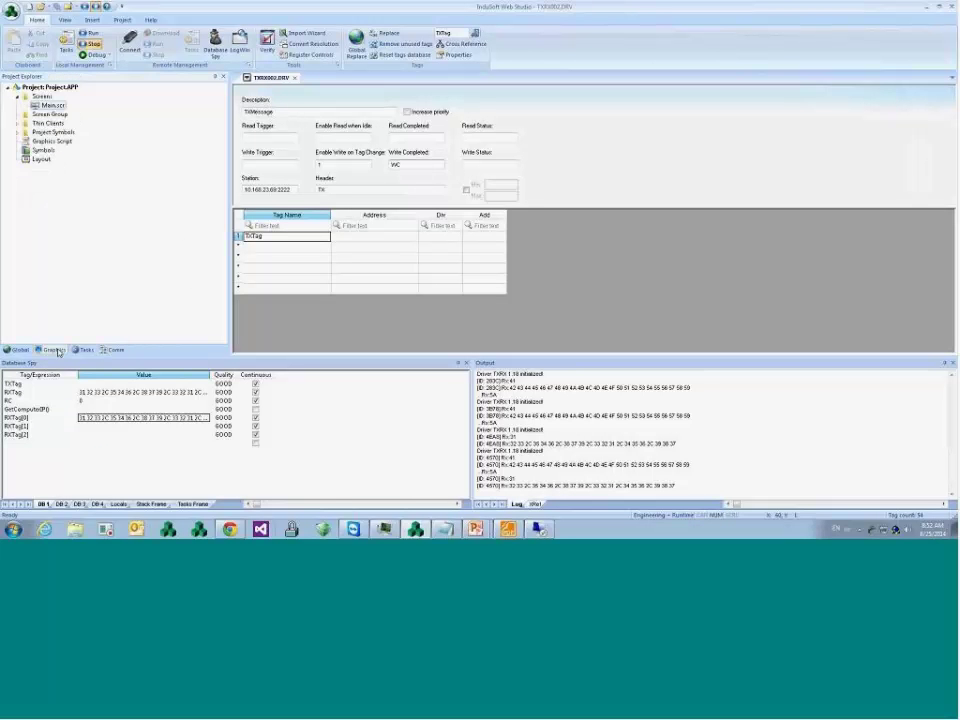
pyautogui.doubleClick(47, 104)
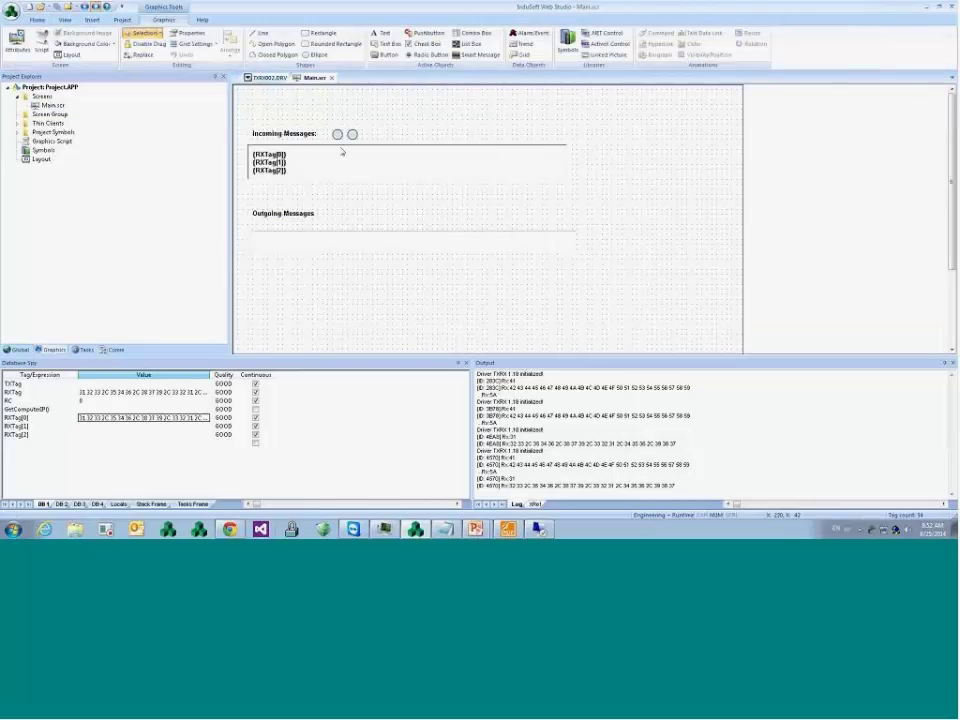
pyautogui.moveTo(328, 148); pyautogui.dragTo(334, 216)
pyautogui.rightClick(333, 214)
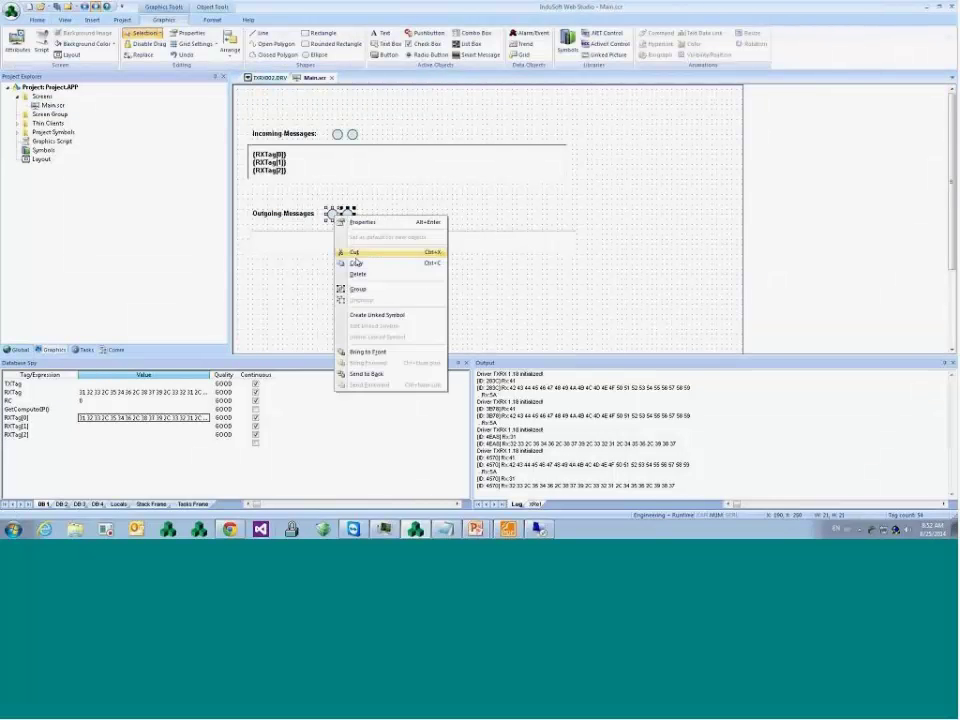
pyautogui.click(373, 260)
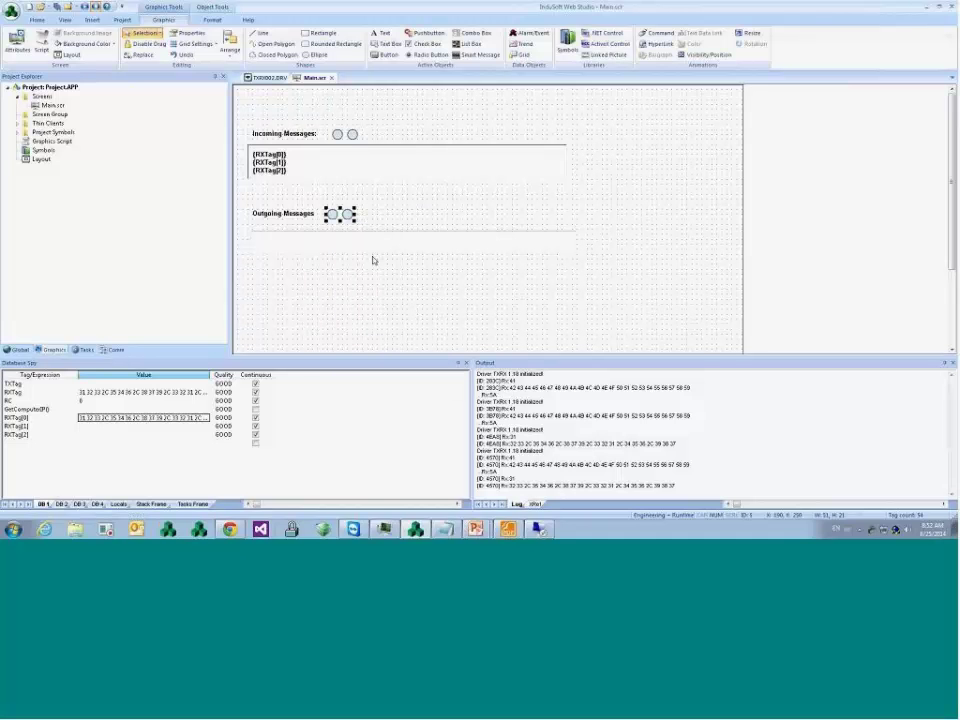
# - Replace the whole tag name RC with WC in the grouped circles beside Outgoing Messages
pyautogui.doubleClick(339, 214)
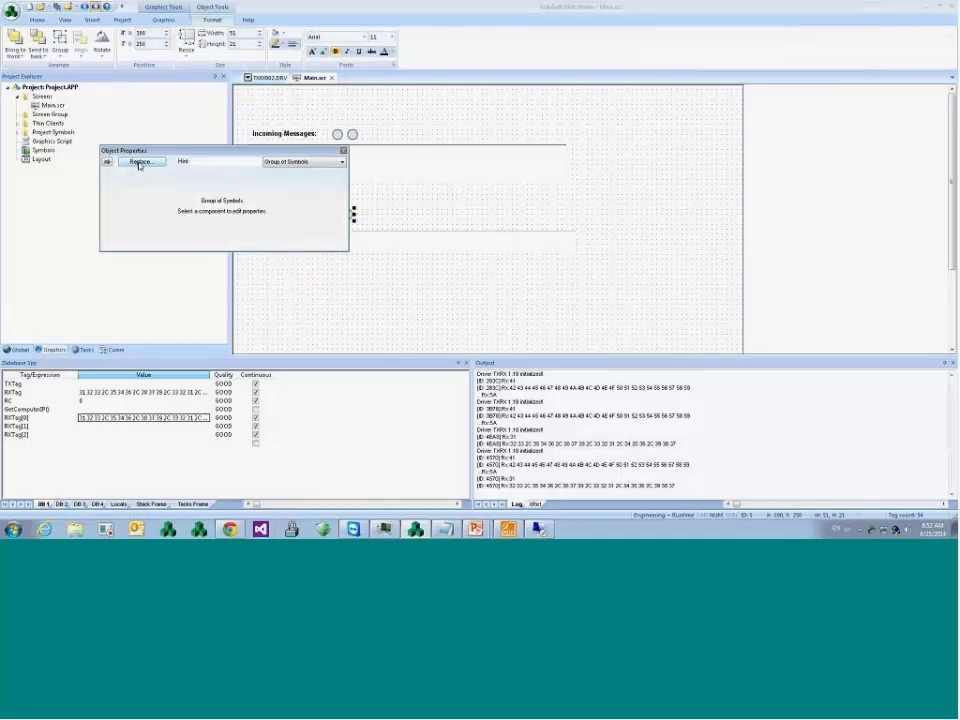
pyautogui.click(139, 162)
pyautogui.click(189, 159)
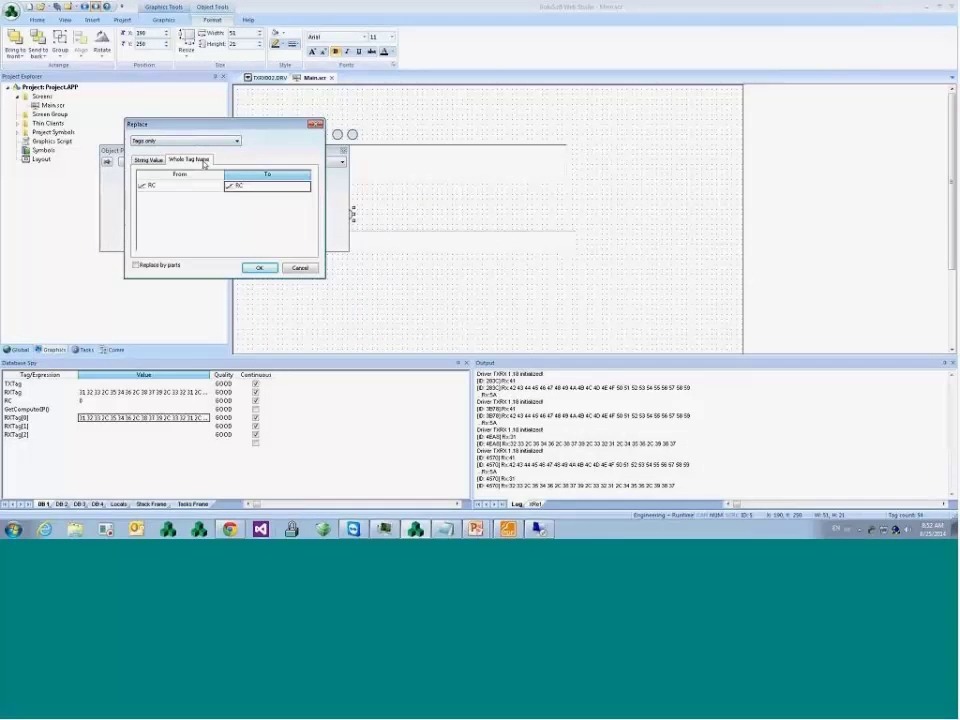
pyautogui.click(251, 192)
pyautogui.press('BackSpace')
pyautogui.press('BackSpace')
pyautogui.write('WC')
pyautogui.press('Return')
pyautogui.click(260, 268)
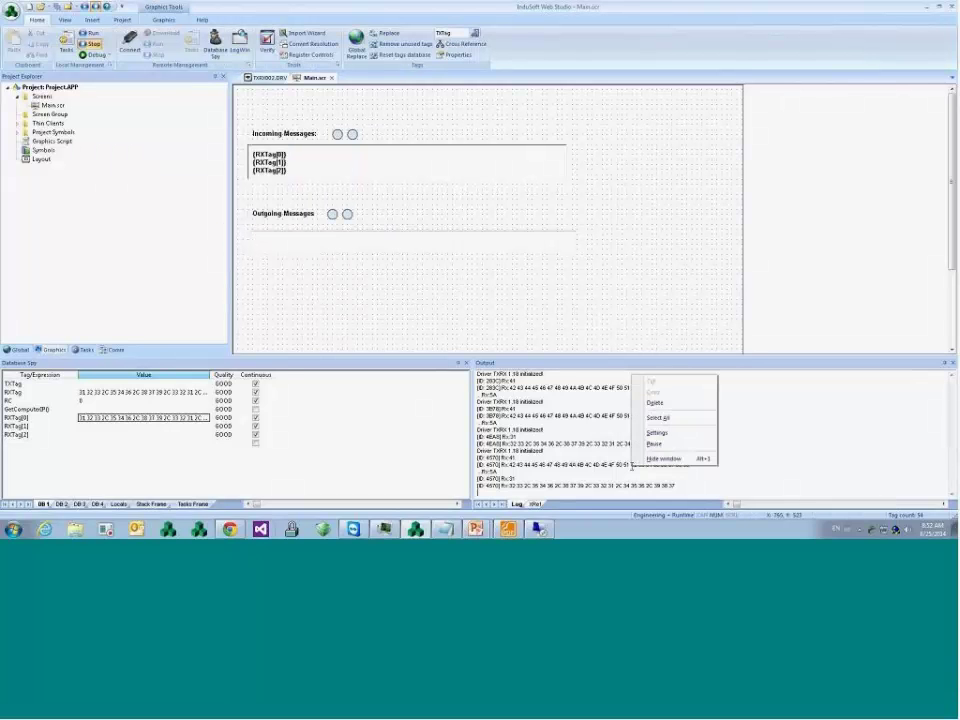
# - Clear the output log and close the Main screen, leaving the TXMessage driver sheet open
pyautogui.click(662, 403)
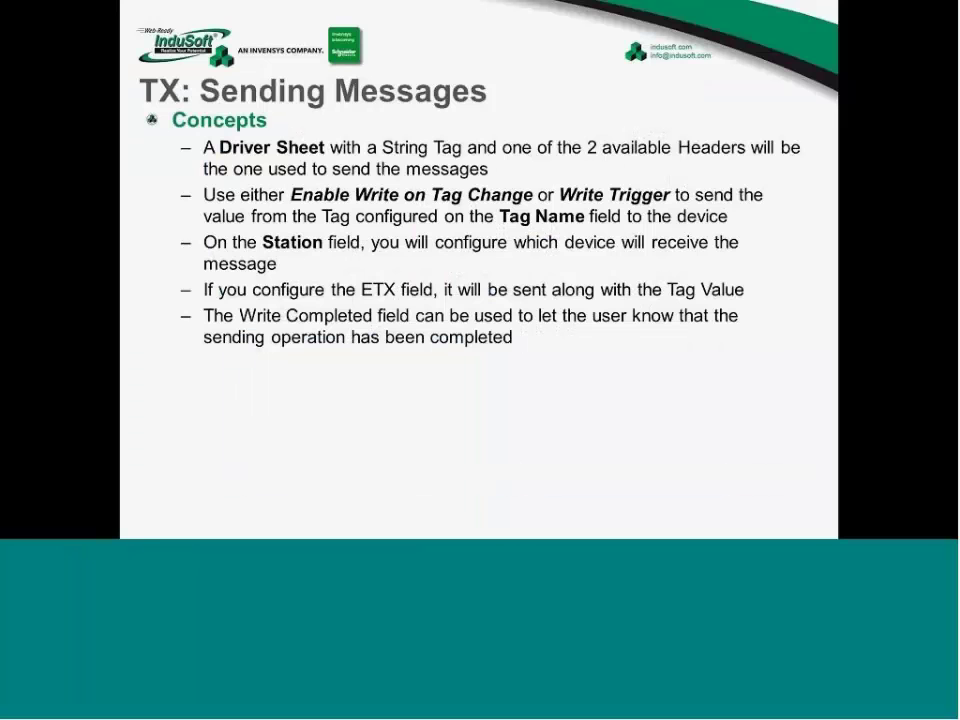
pyautogui.hotkey('alt', 'Tab')
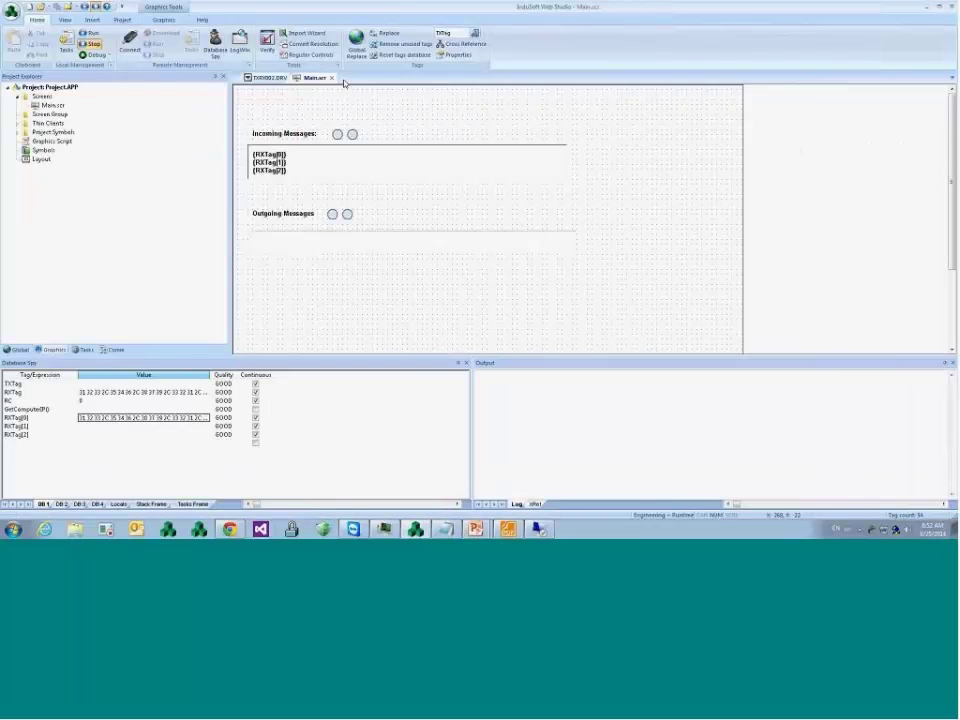
pyautogui.click(331, 77)
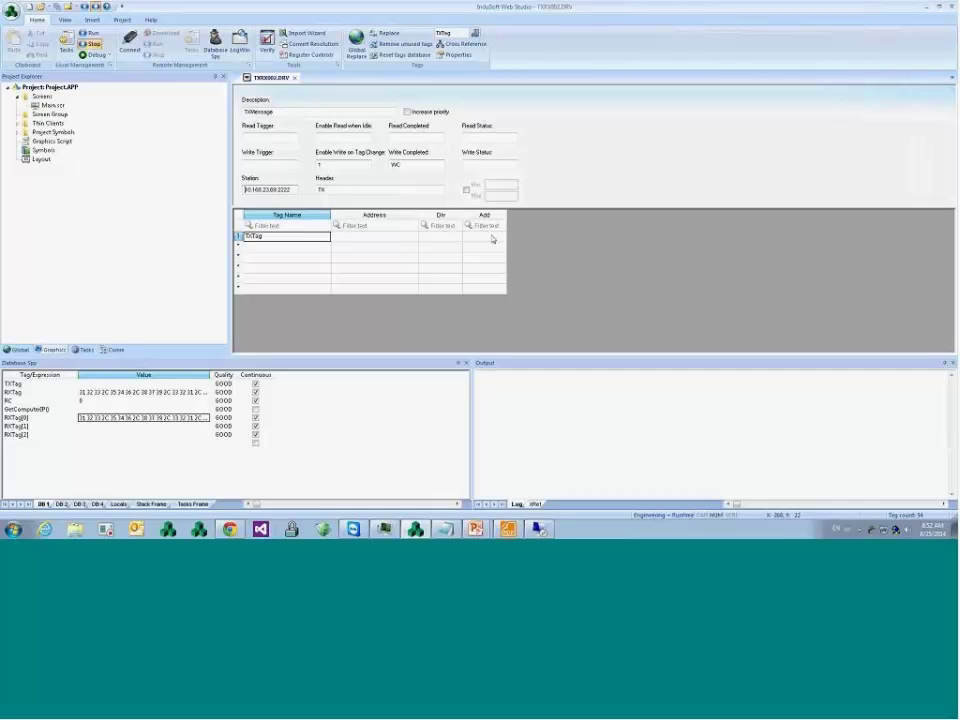
# - Switch to the Remote Desktop Connection and start HyperTerminal on the remote computer
pyautogui.click(543, 531)
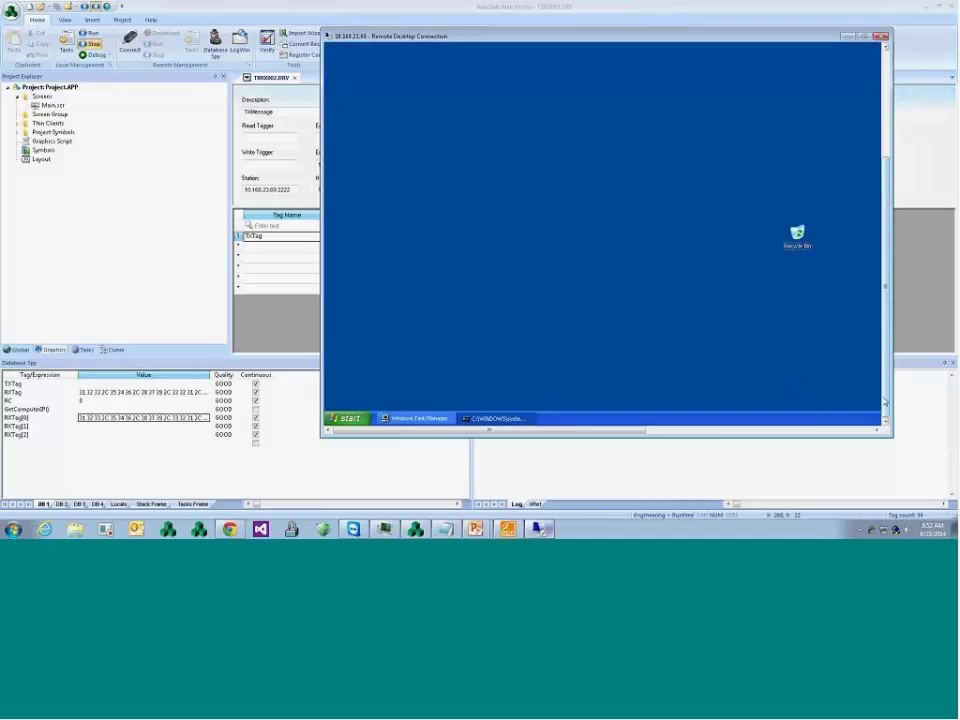
pyautogui.click(347, 418)
pyautogui.click(363, 384)
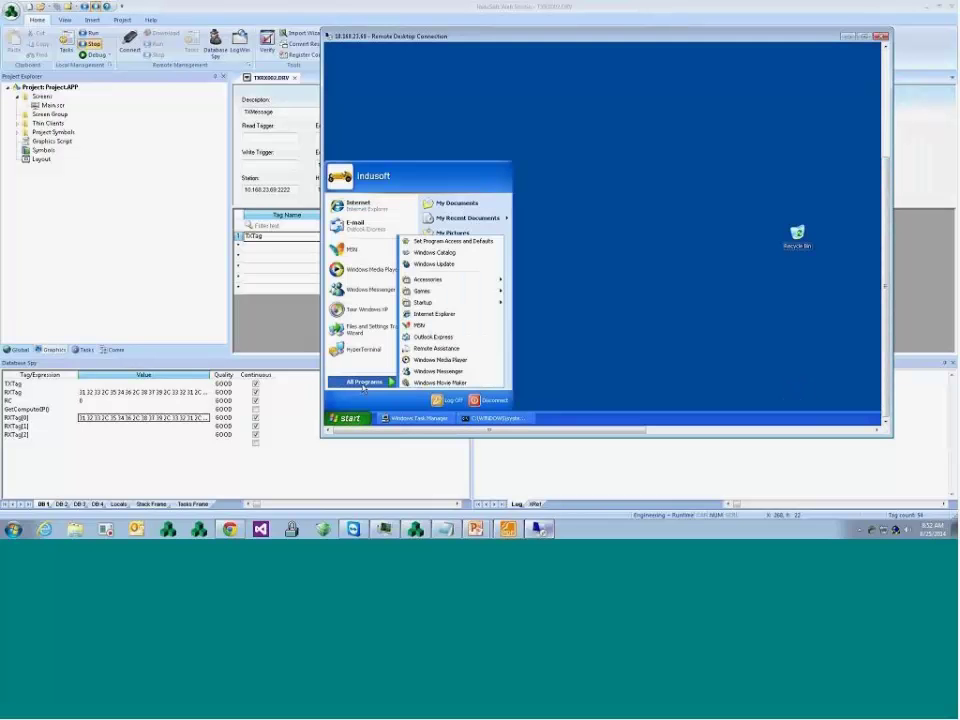
pyautogui.moveTo(446, 284)
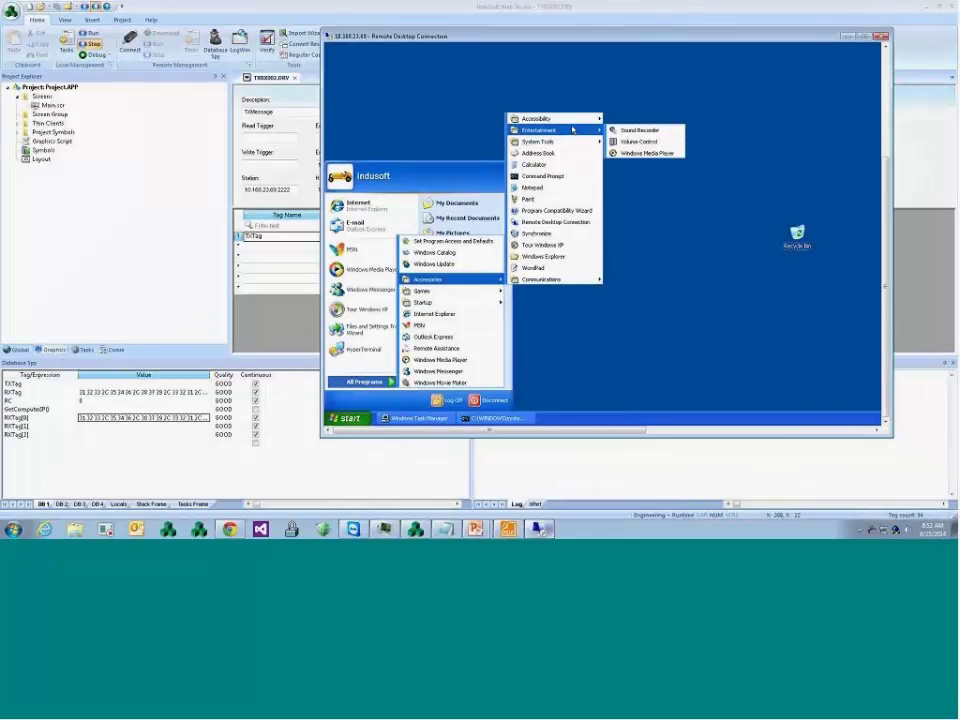
pyautogui.moveTo(572, 122)
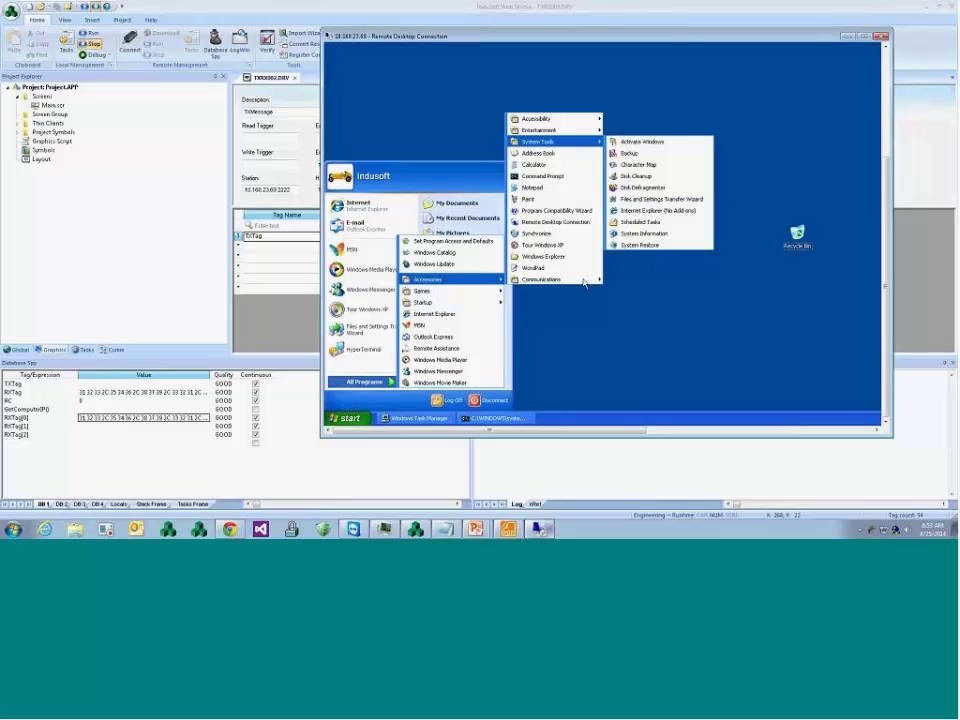
pyautogui.moveTo(556, 279)
pyautogui.click(640, 290)
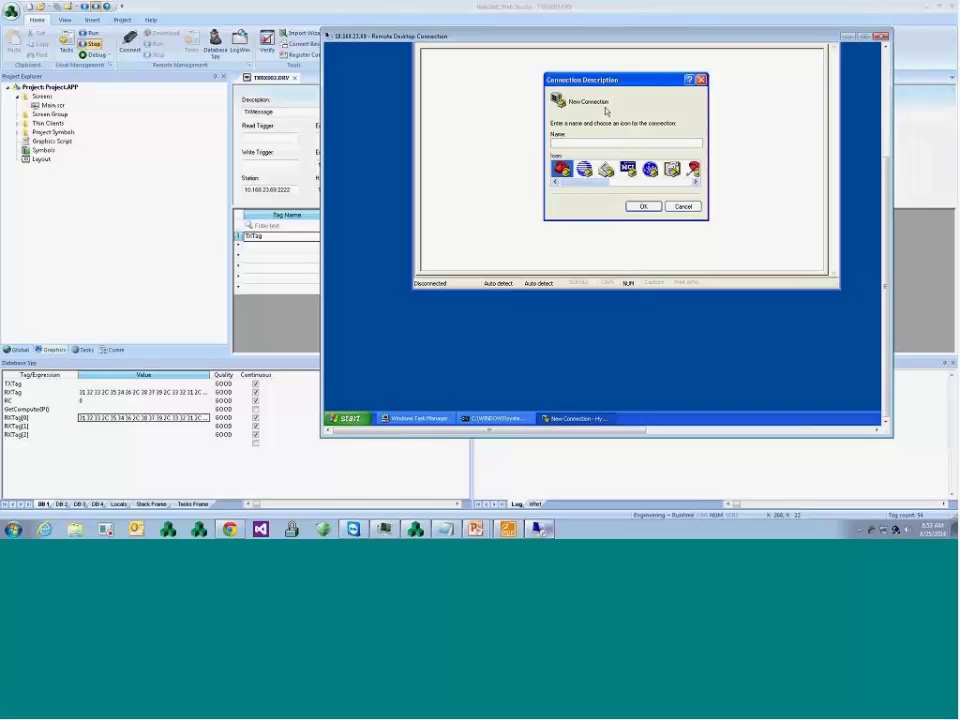
# - Create a HyperTerminal connection named A using TCP/IP (Winsock) with host address 10.168.23.183 and port 2222, and try to connect
pyautogui.write('A')
pyautogui.click(643, 206)
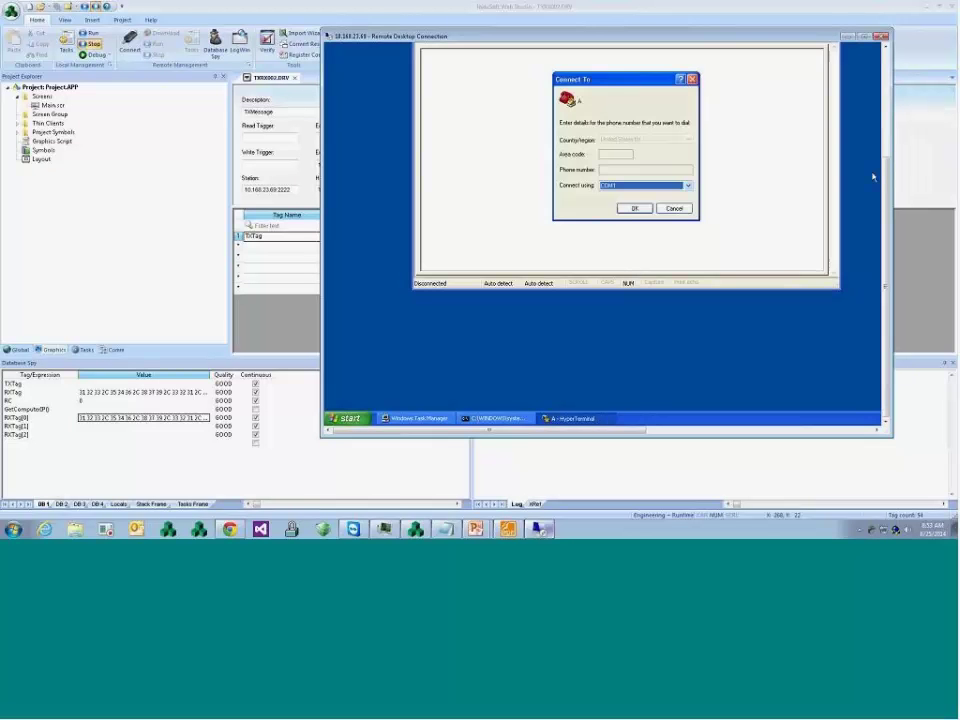
pyautogui.click(672, 186)
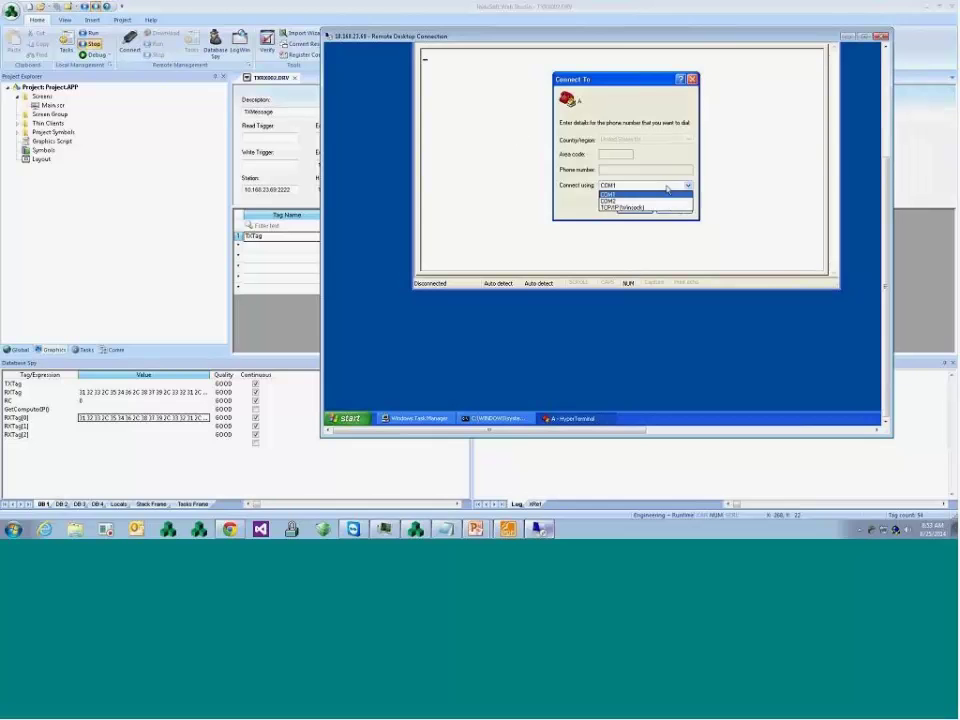
pyautogui.click(615, 207)
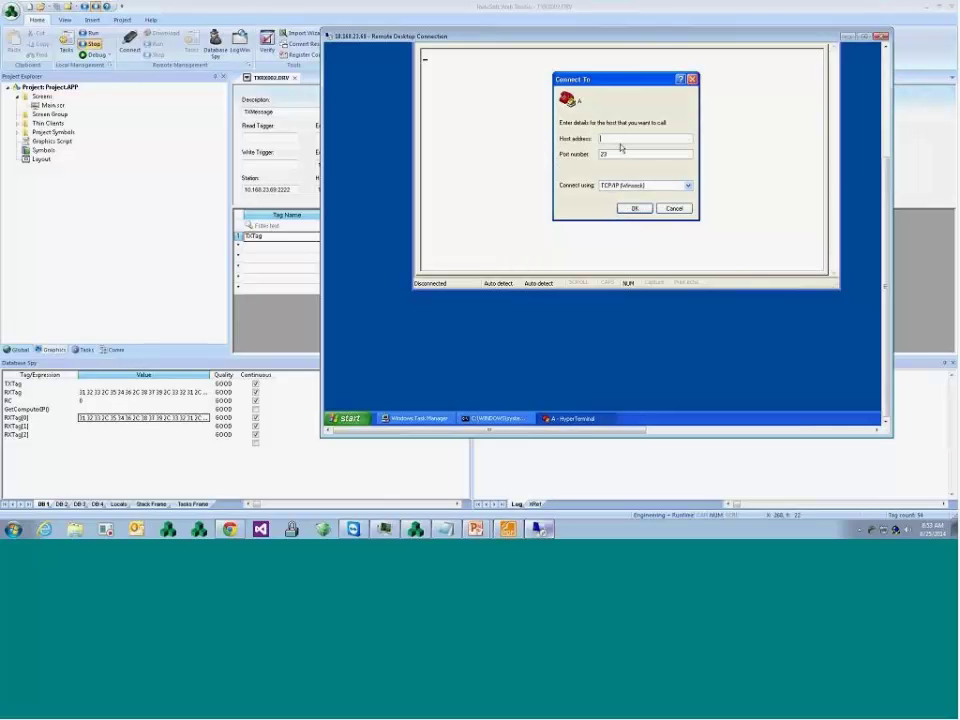
pyautogui.write('10.168.23.183')
pyautogui.press('Tab')
pyautogui.write('2222')
pyautogui.click(634, 209)
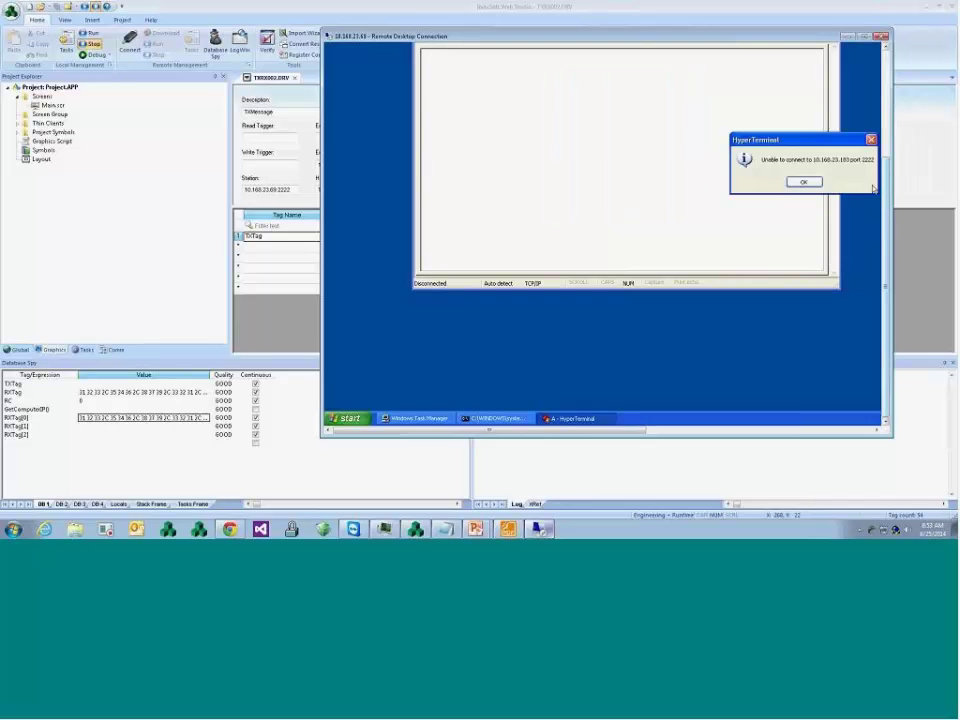
pyautogui.press('Return')
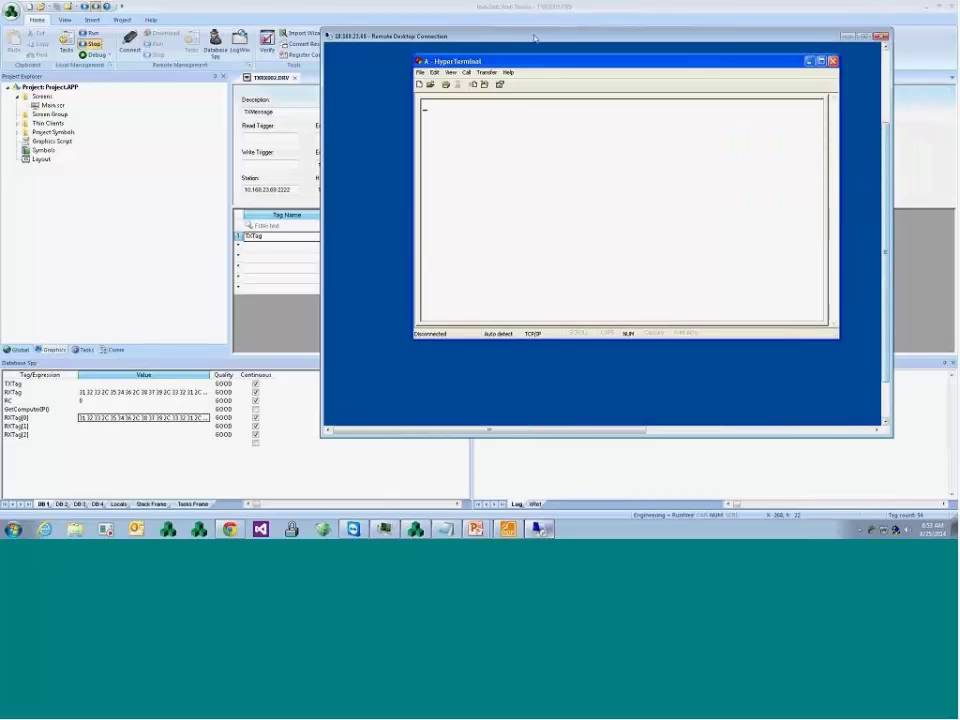
# - Set HyperTerminal to wait for a call and move the remote desktop window aside
pyautogui.click(487, 72)
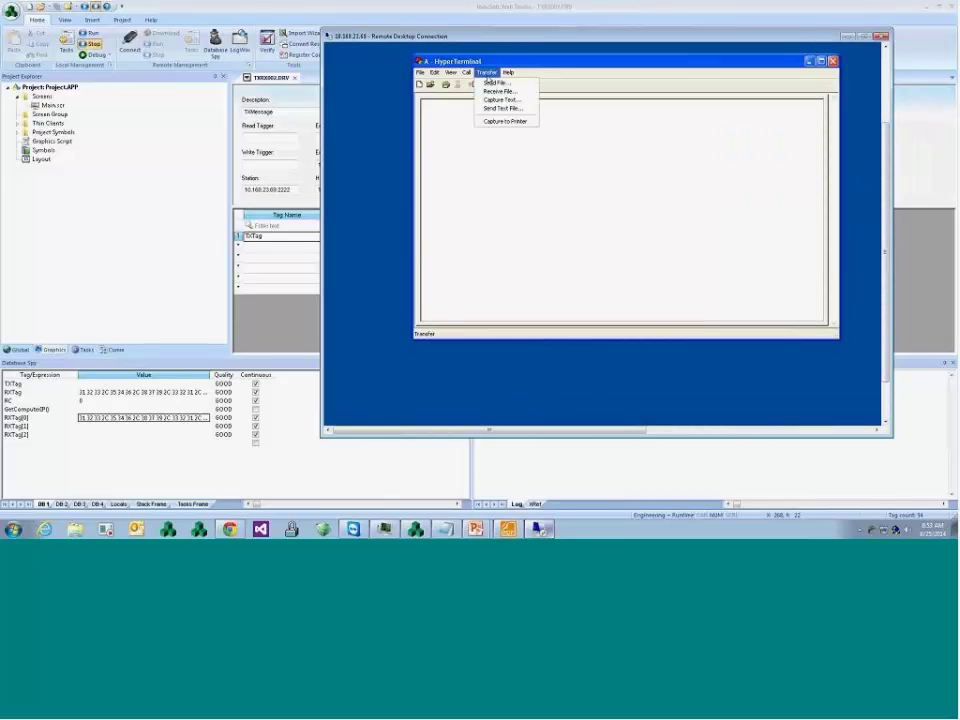
pyautogui.moveTo(466, 72)
pyautogui.click(487, 93)
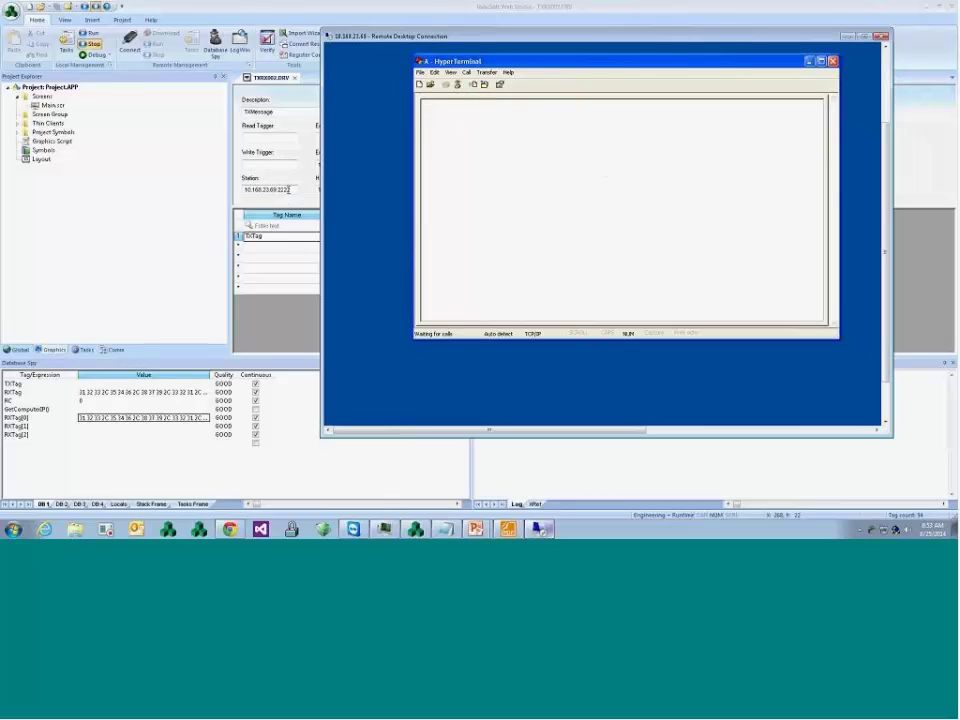
pyautogui.moveTo(422, 38); pyautogui.dragTo(478, 66)
# - Run the InduSoft project, send "This is a test" as the outgoing message, and check its arrival in HyperTerminal
pyautogui.click(322, 240)
pyautogui.click(322, 240)
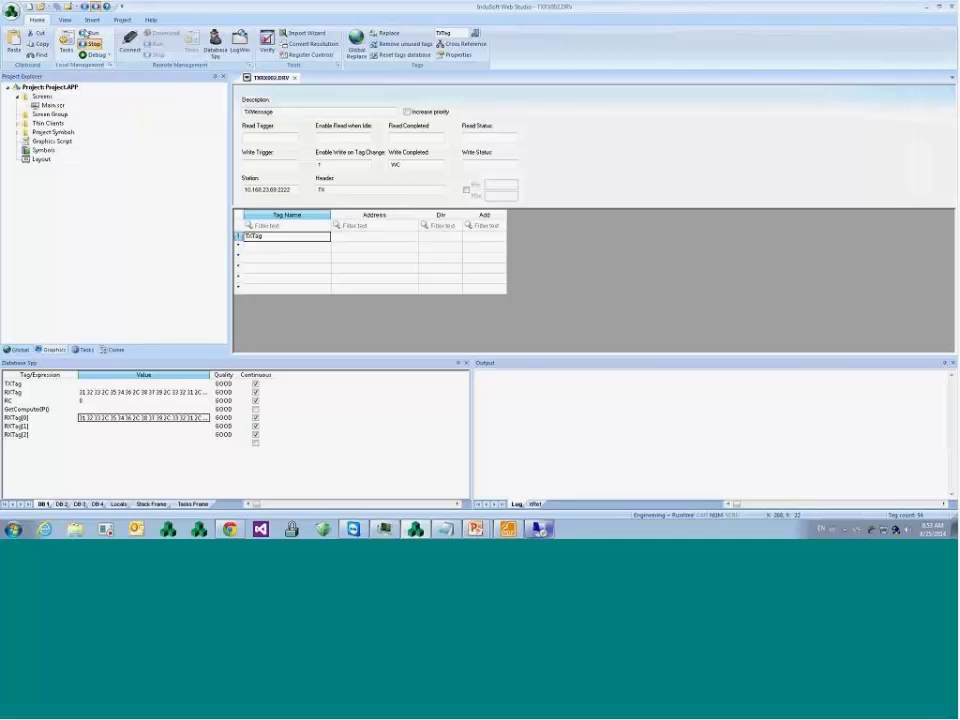
pyautogui.hotkey('alt', 'Tab')
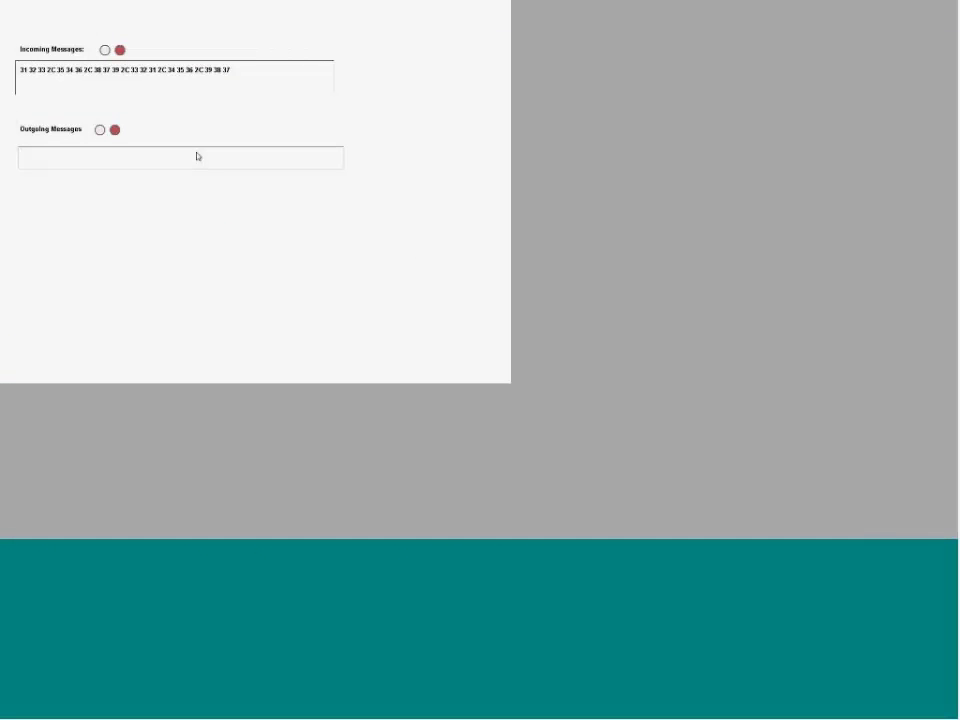
pyautogui.write('This is a test')
pyautogui.press('Return')
pyautogui.hotkey('alt', 'Tab')
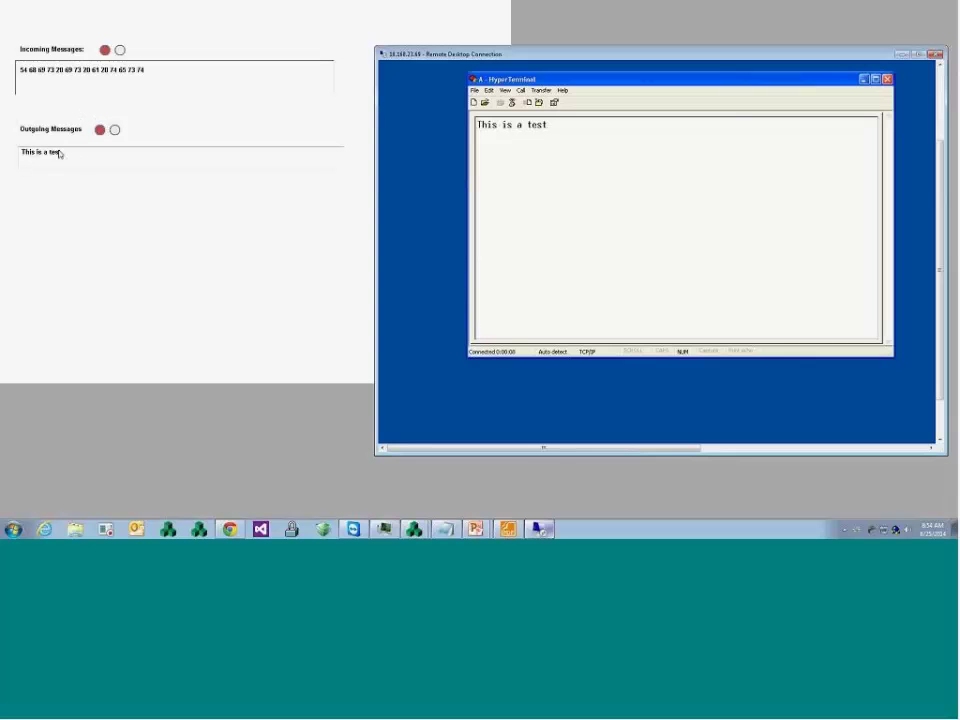
# - Replace the outgoing message with "THis is another test for the Webinar Series" and send it
pyautogui.moveTo(75, 158); pyautogui.dragTo(6, 150)
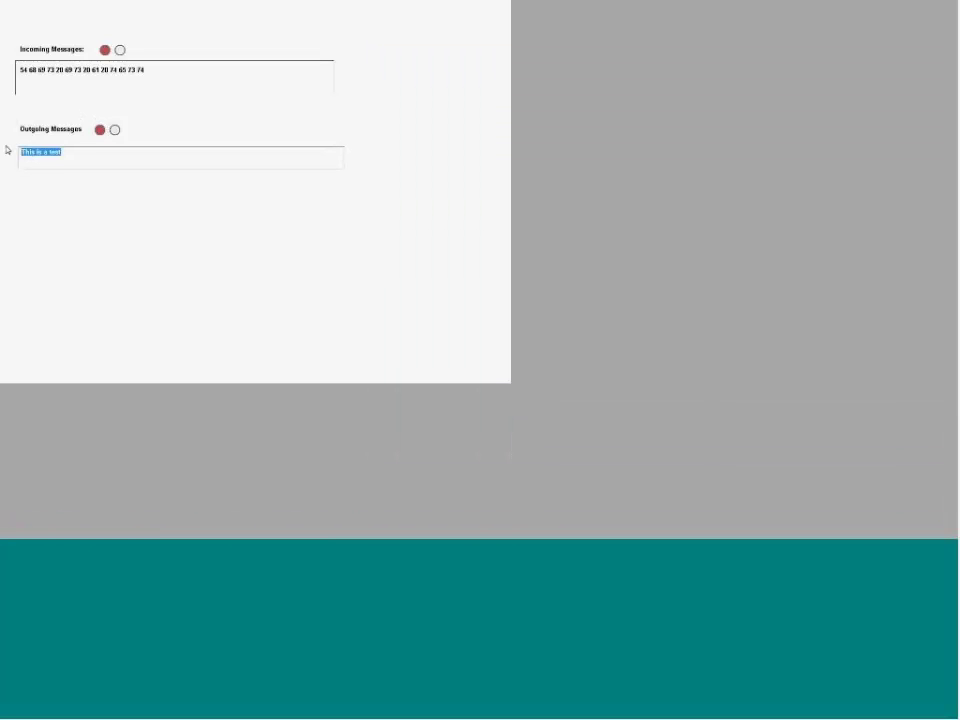
pyautogui.write('This is another test for the Webinar Ser')
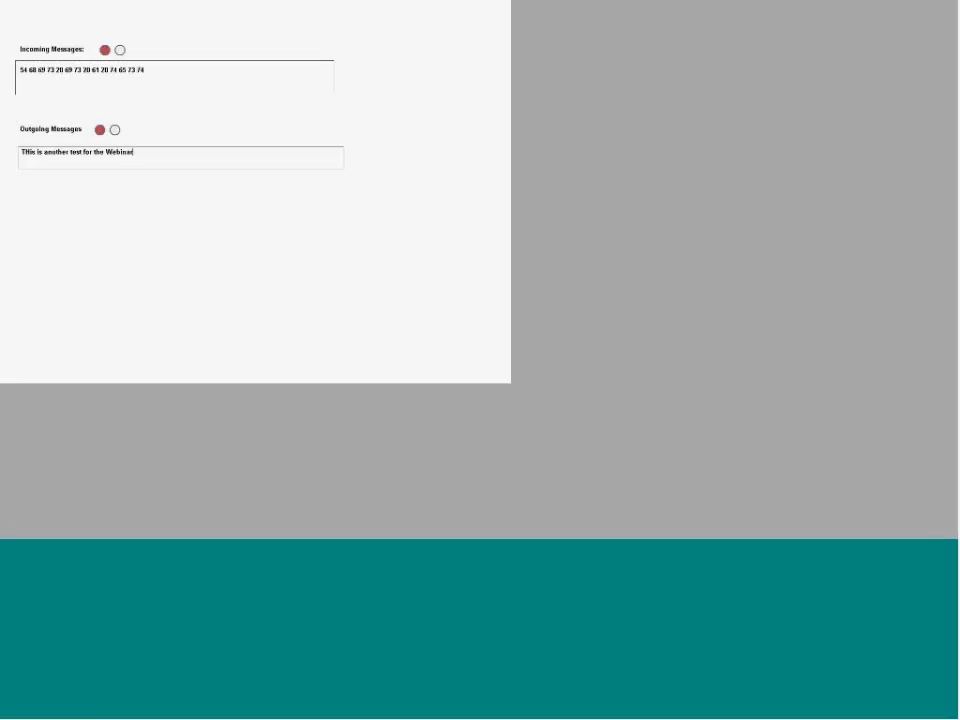
pyautogui.write('ies')
pyautogui.press('Return')
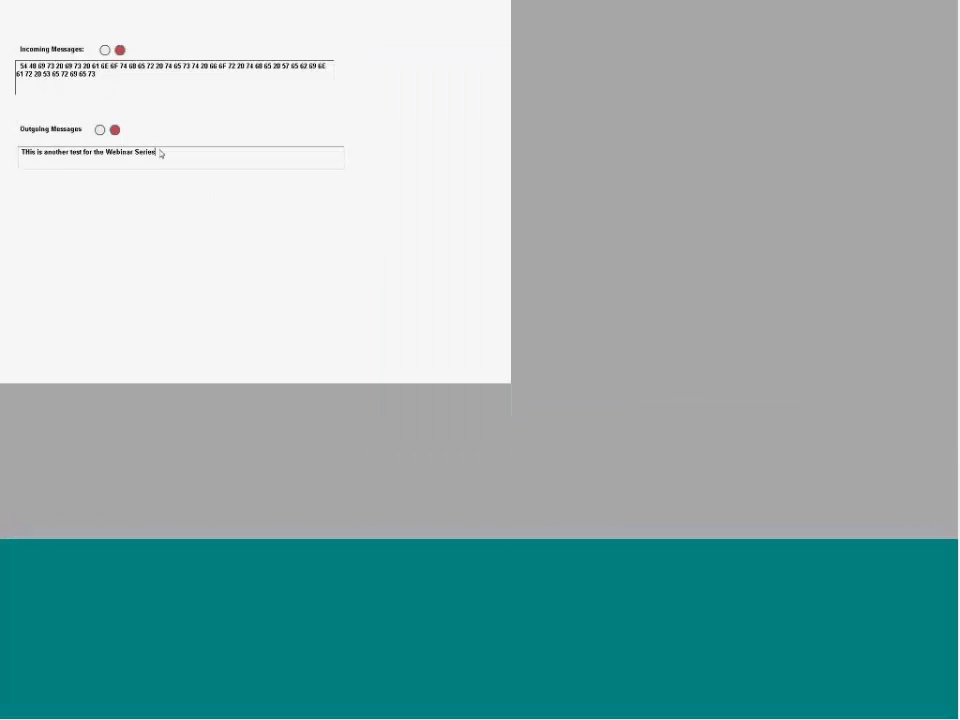
# - Send "I guess this is it" as the outgoing message and check its arrival in HyperTerminal
pyautogui.moveTo(161, 154); pyautogui.dragTo(2, 172)
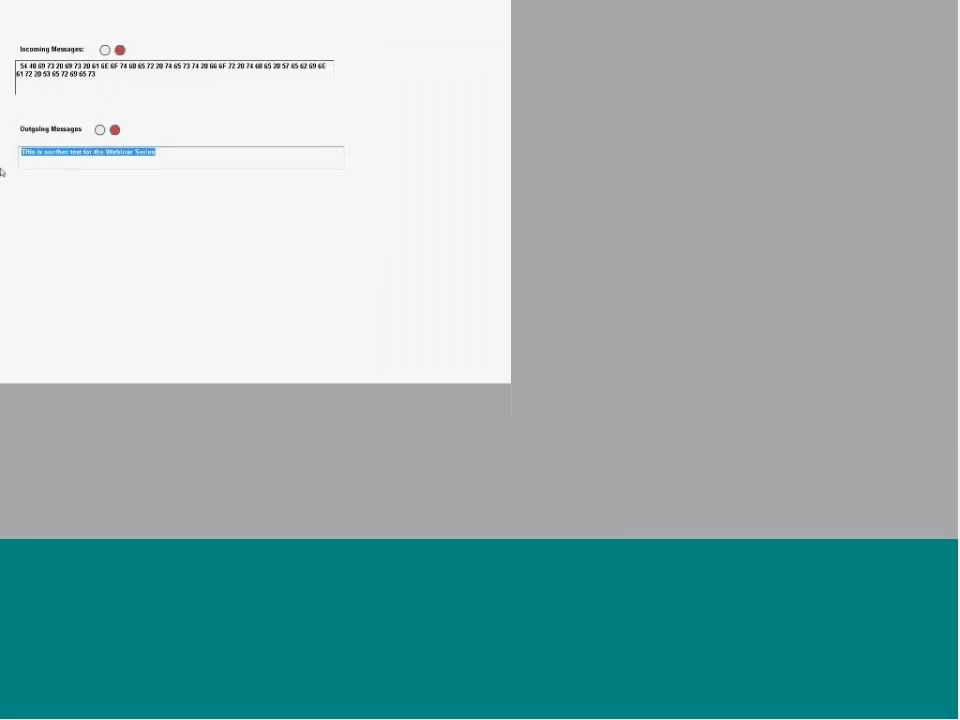
pyautogui.press('BackSpace')
pyautogui.write('I guess this is it')
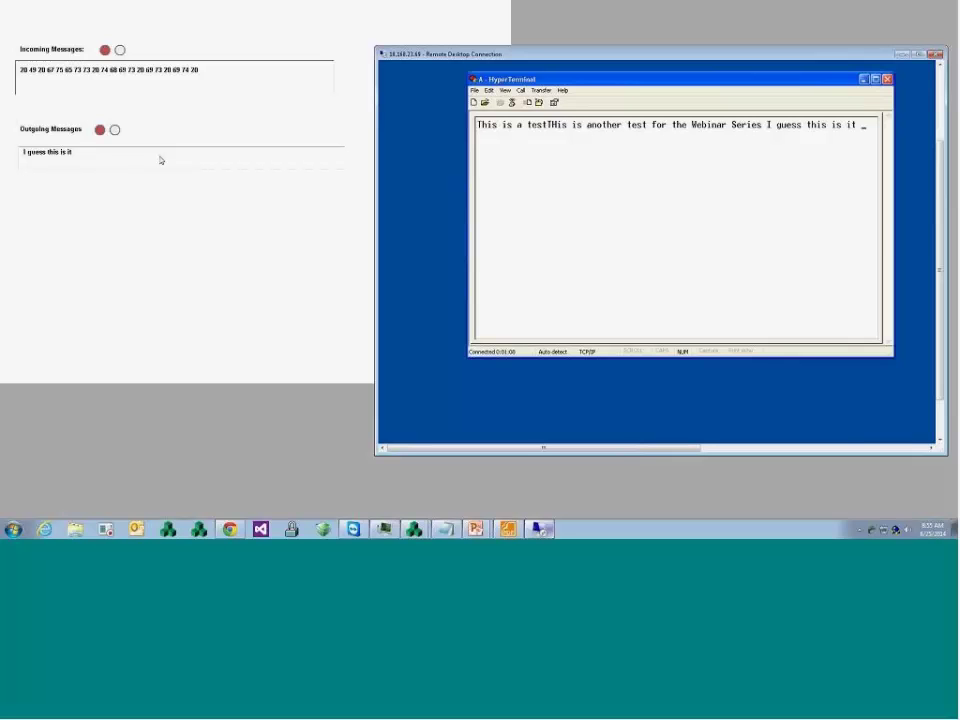
# - Return to InduSoft Web Studio, stop the project and change the TXMessage worksheet's header to HTX
pyautogui.hotkey('alt', 'Tab')
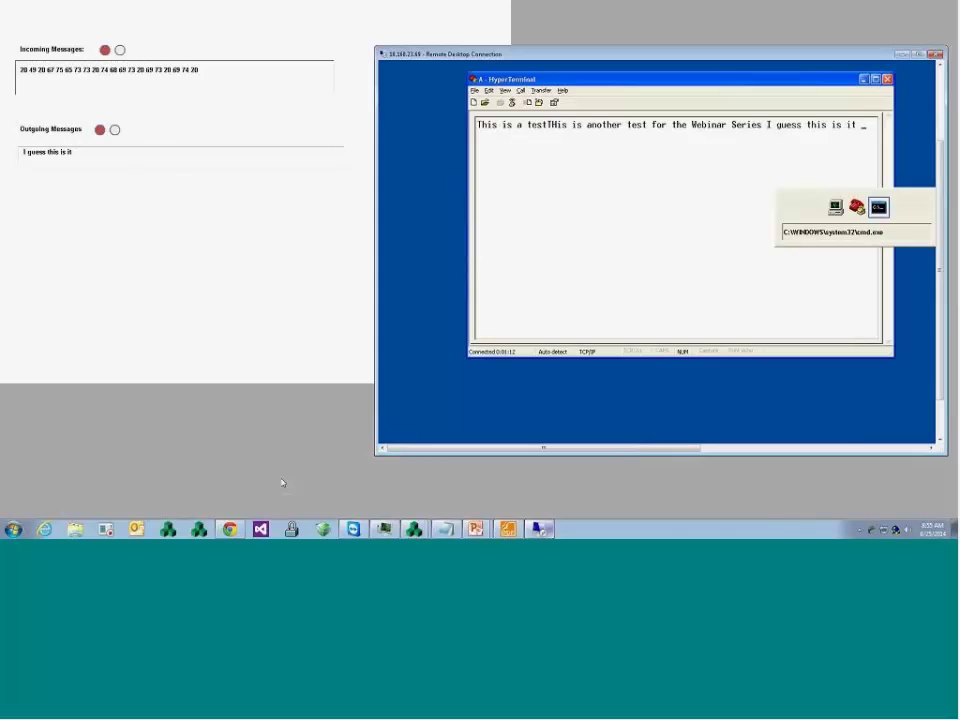
pyautogui.moveTo(414, 529)
pyautogui.click(396, 491)
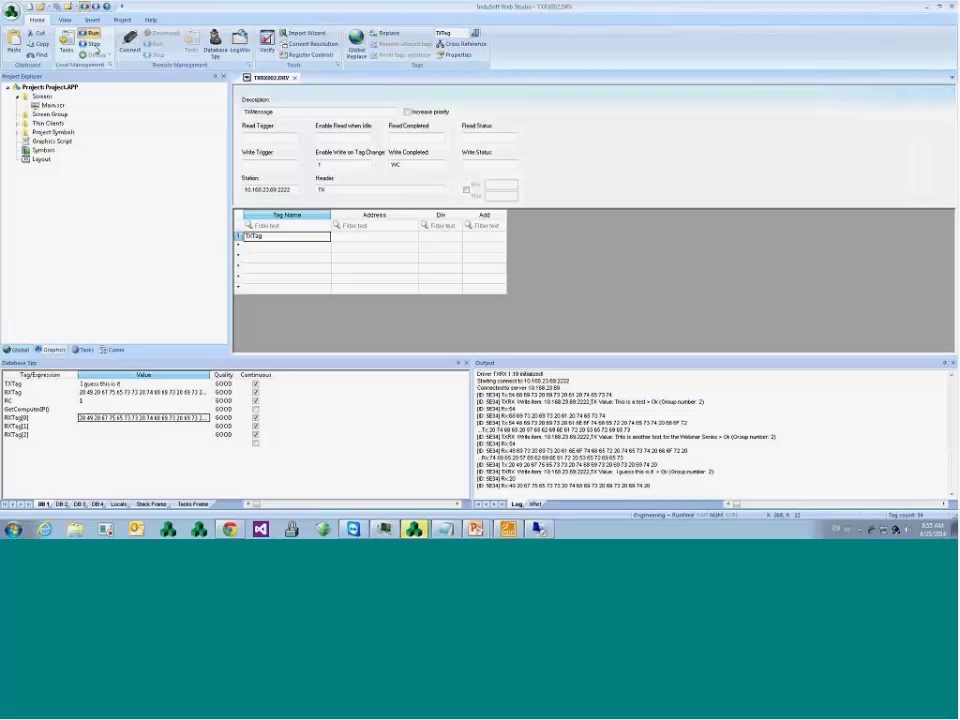
pyautogui.click(93, 44)
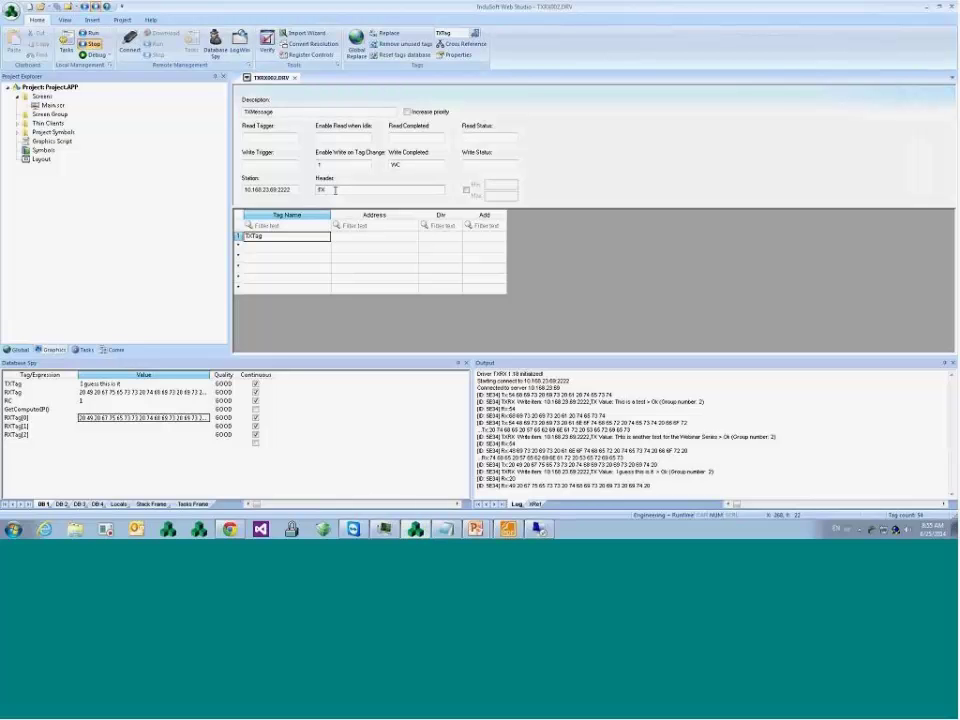
pyautogui.click(351, 238)
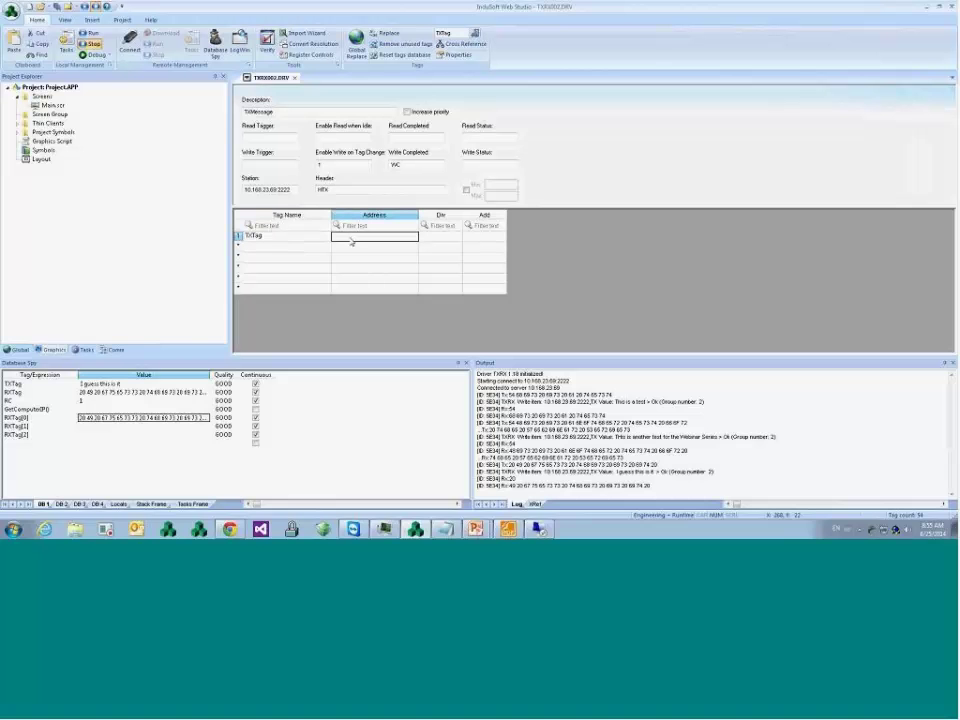
# - Clear the output log and run the project again
pyautogui.rightClick(612, 345)
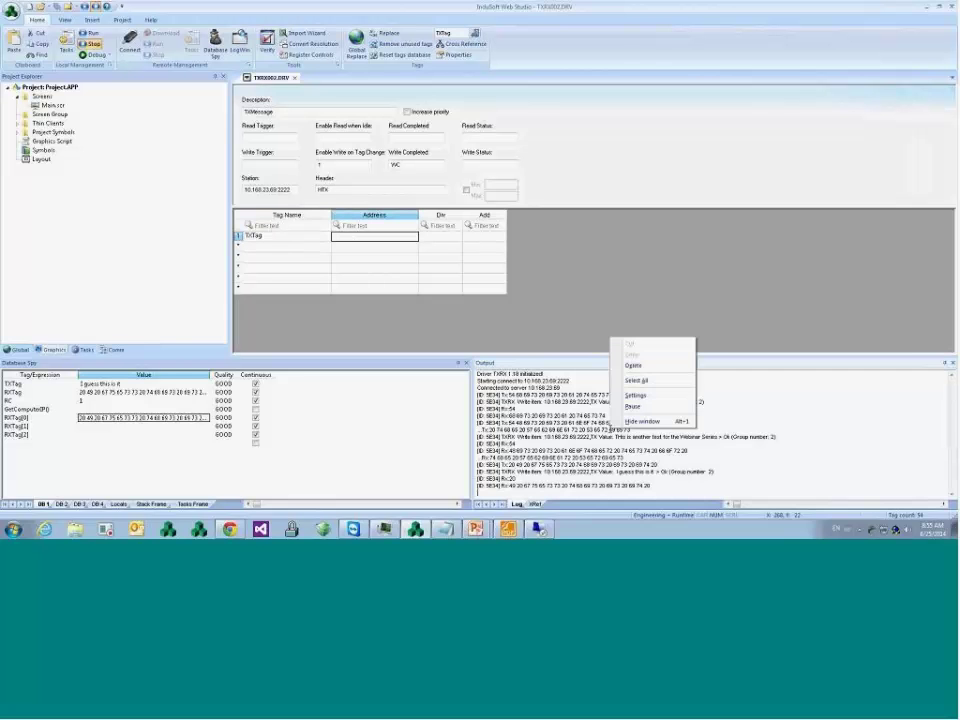
pyautogui.click(640, 365)
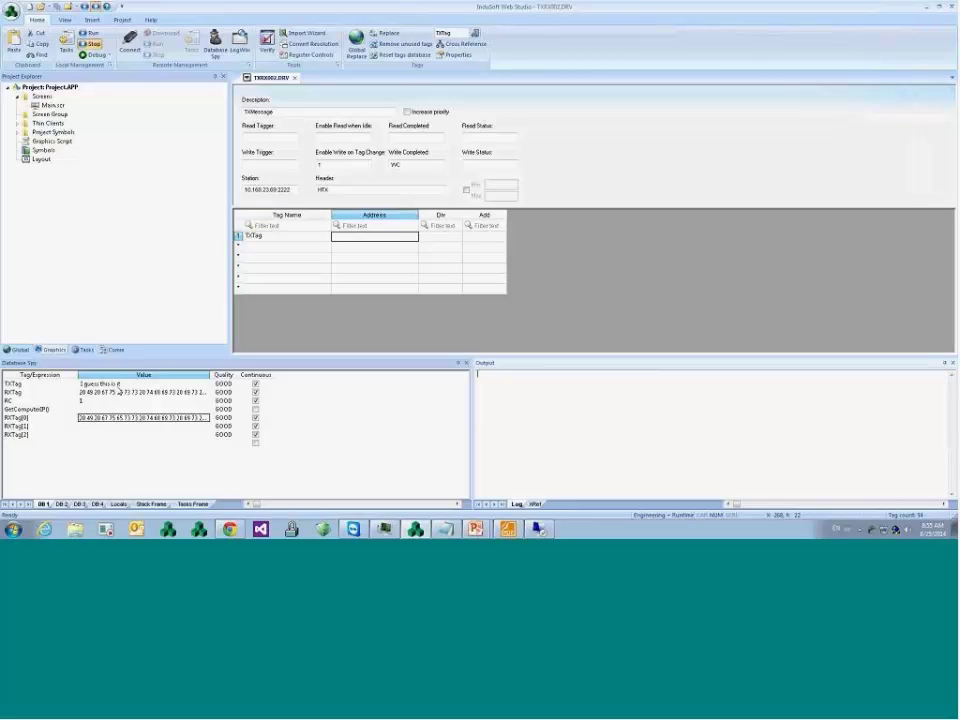
pyautogui.click(100, 384)
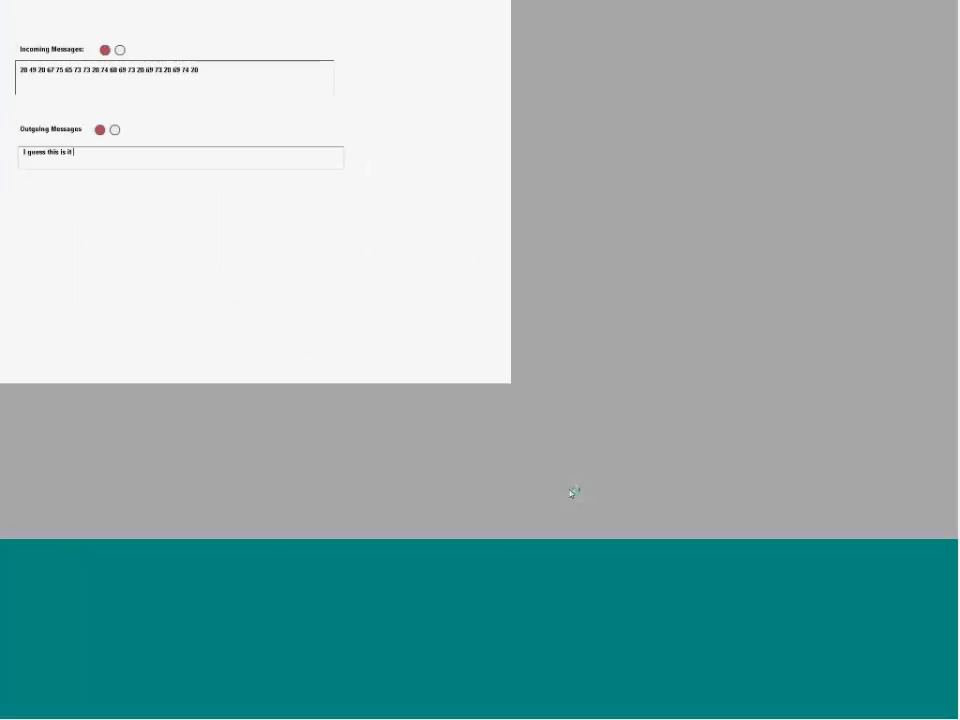
pyautogui.moveTo(94, 157); pyautogui.dragTo(2, 155)
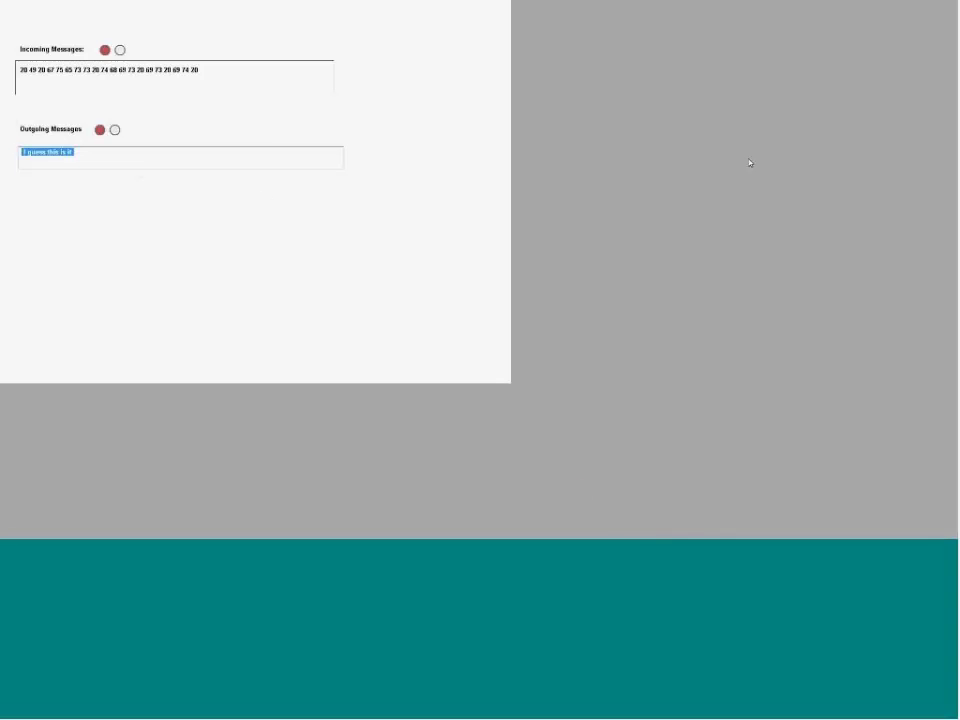
pyautogui.write('41 42 43 44 45 46 47 48 49 4A')
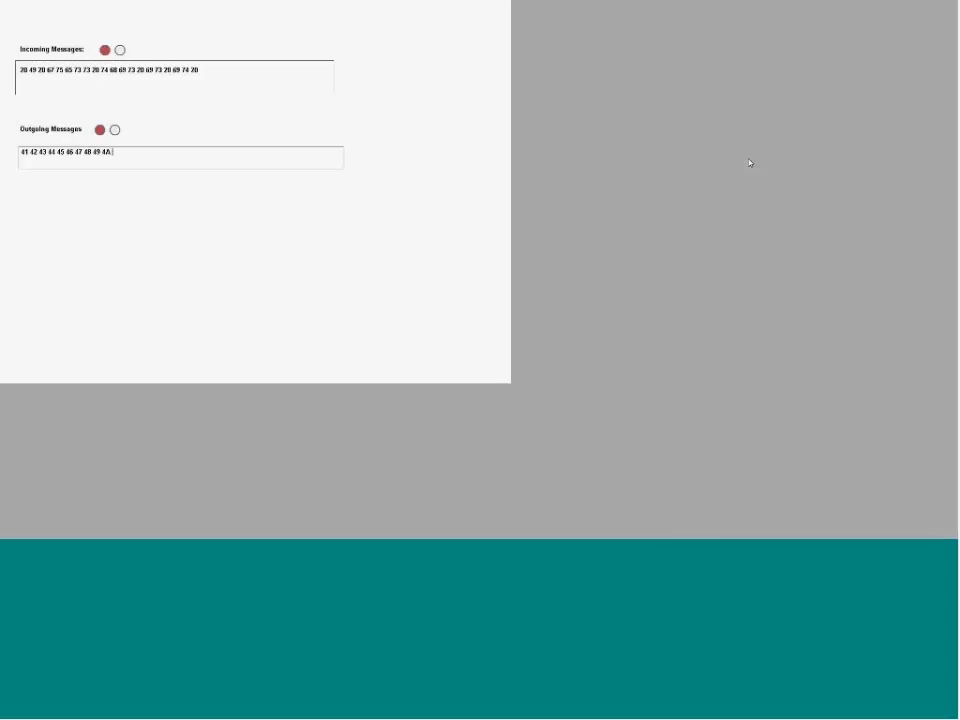
pyautogui.write('B')
pyautogui.press('Return')
# - Switch to HyperTerminal in the Remote Desktop Connection and set it to wait for a call
pyautogui.hotkey('alt', 'Tab')
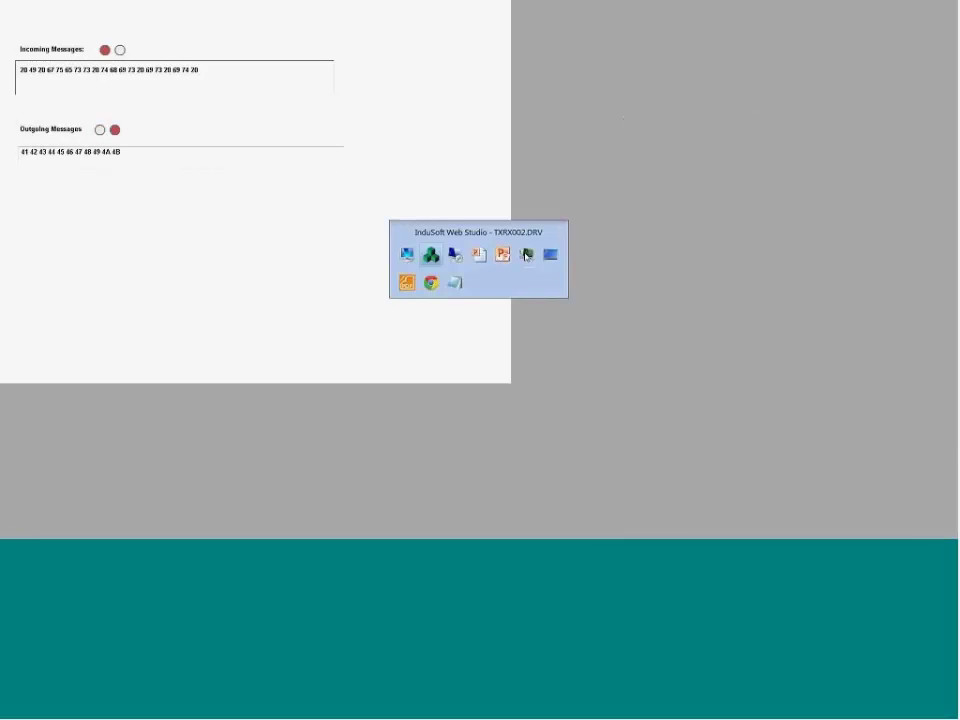
pyautogui.click(526, 255)
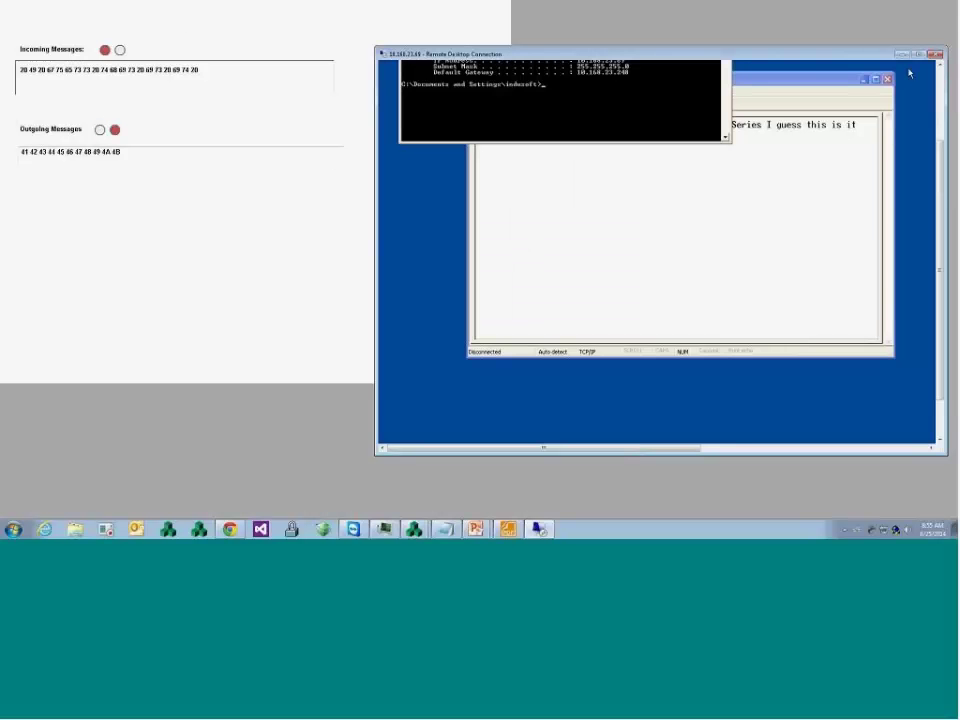
pyautogui.click(836, 83)
pyautogui.moveTo(836, 83); pyautogui.dragTo(841, 124)
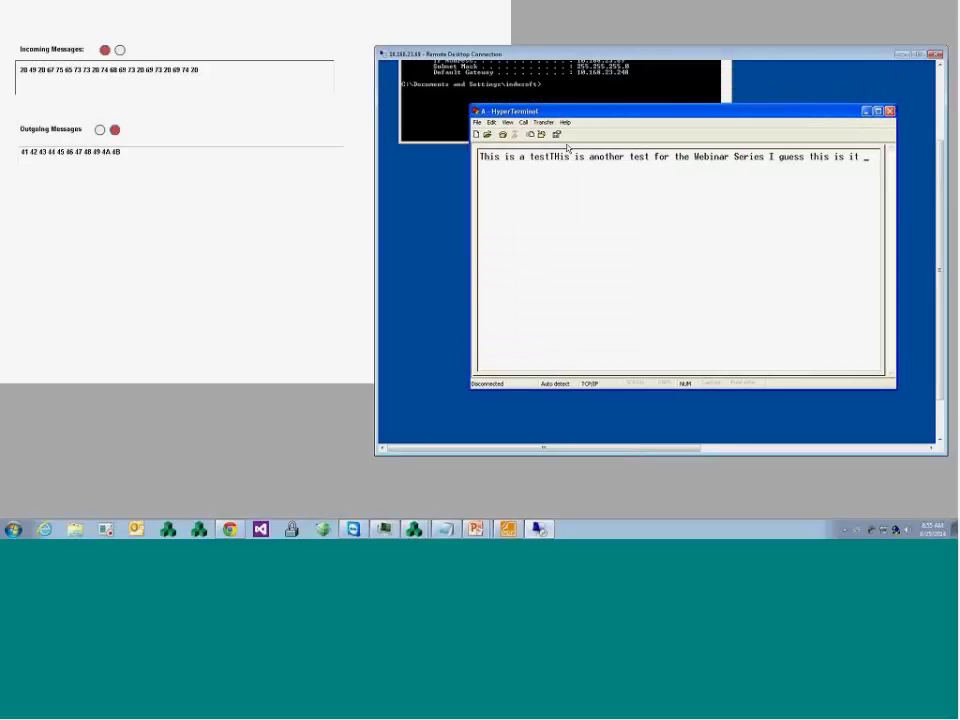
pyautogui.click(526, 131)
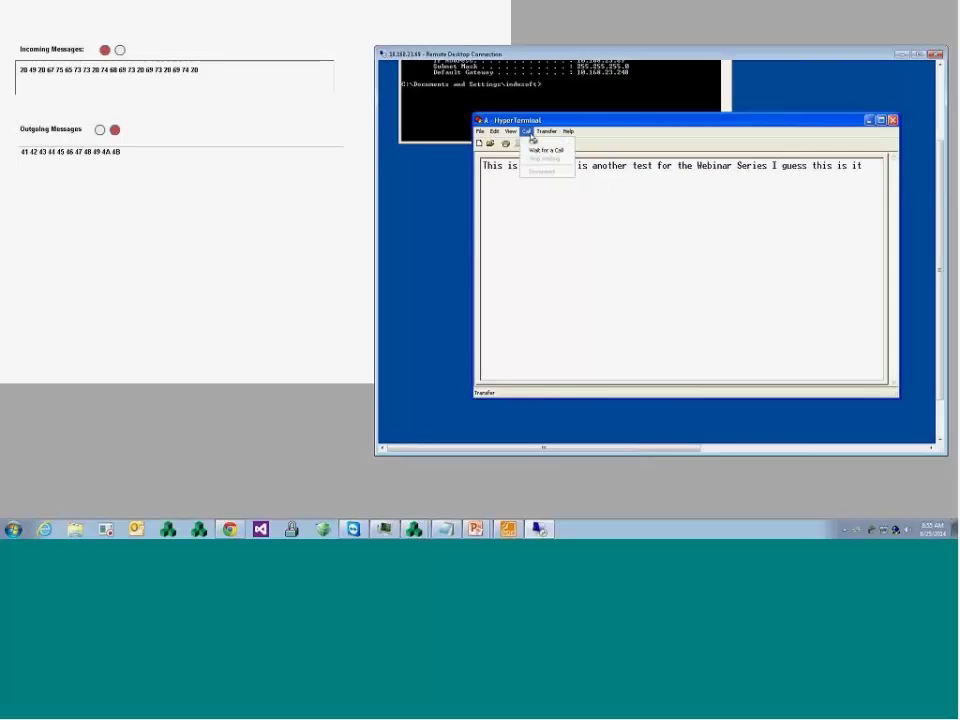
pyautogui.click(540, 150)
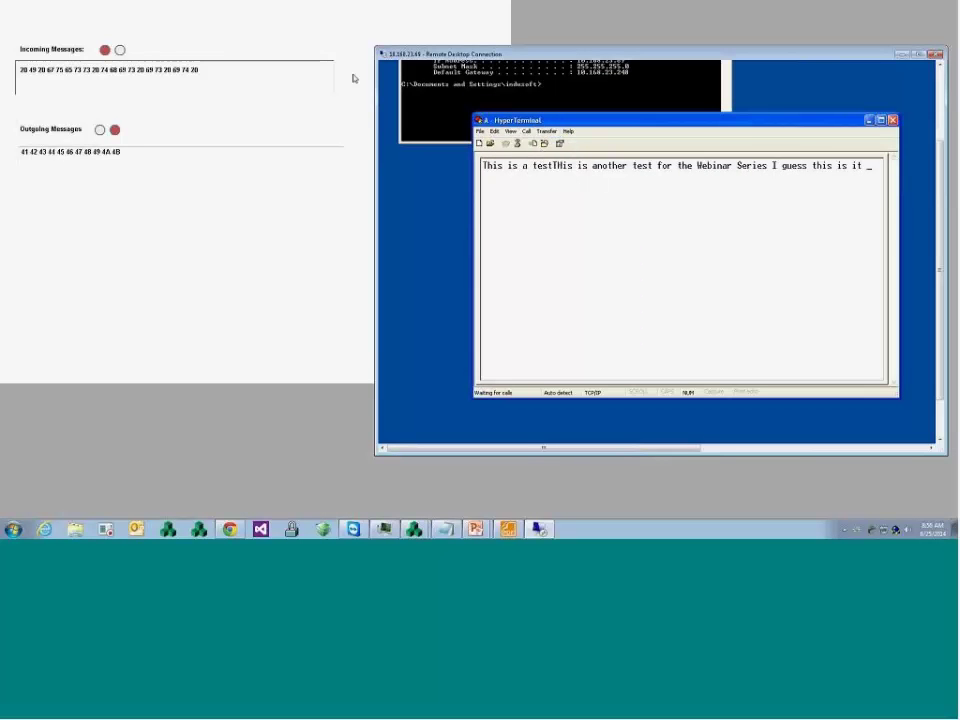
# - Add 4C to the outgoing message, send it, and check the write result in HyperTerminal and the output log
pyautogui.click(164, 156)
pyautogui.write('4C')
pyautogui.press('Return')
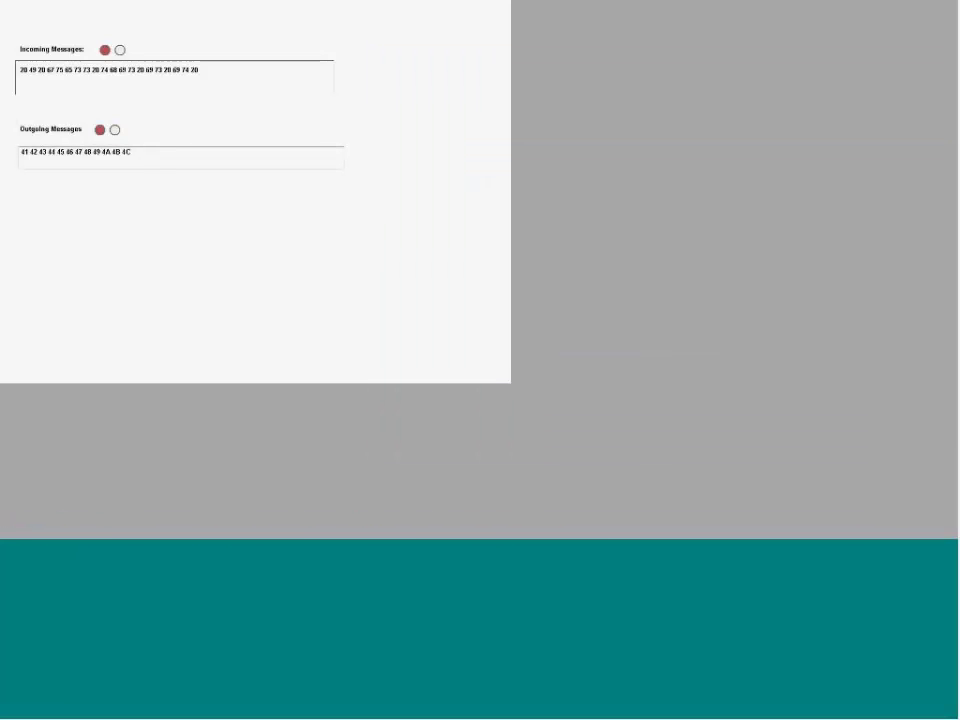
pyautogui.hotkey('alt', 'Tab')
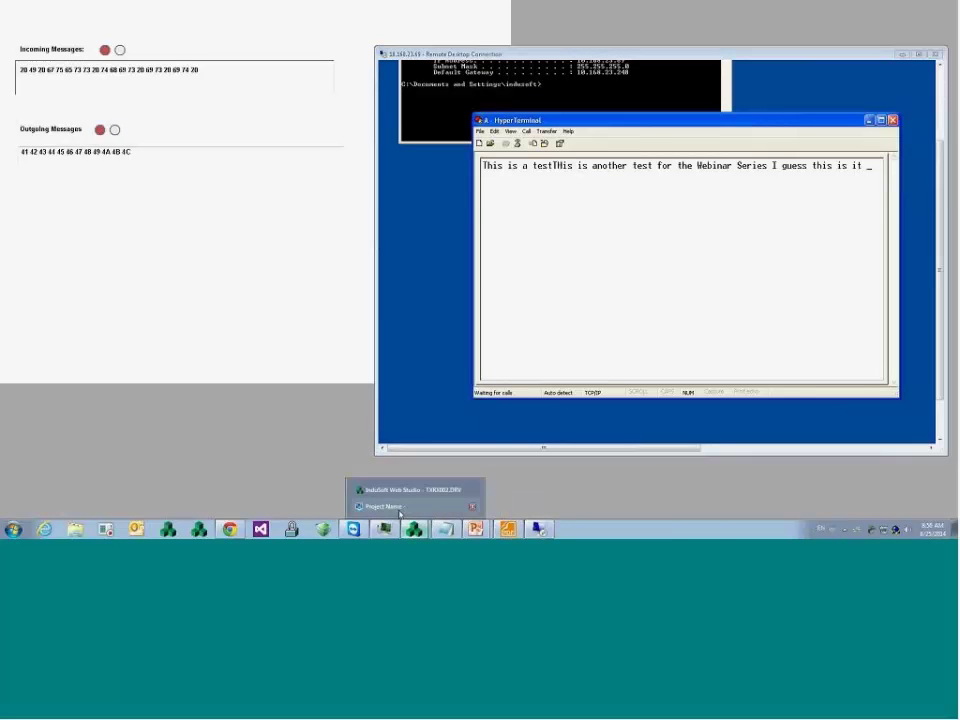
pyautogui.hotkey('alt', 'Tab')
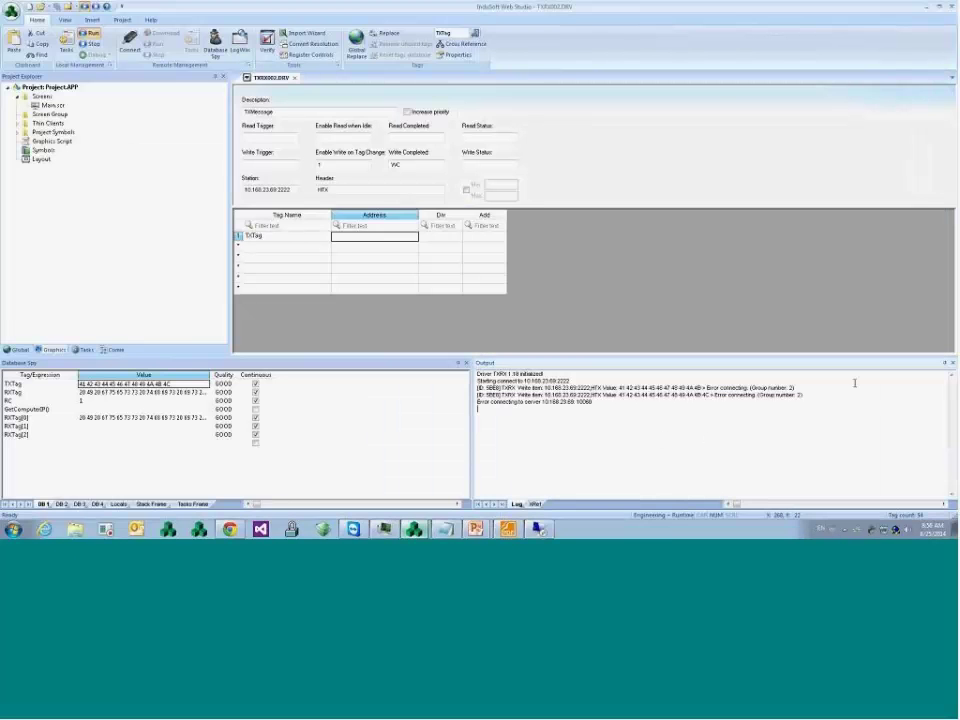
pyautogui.moveTo(825, 394); pyautogui.dragTo(720, 388)
pyautogui.click(720, 388)
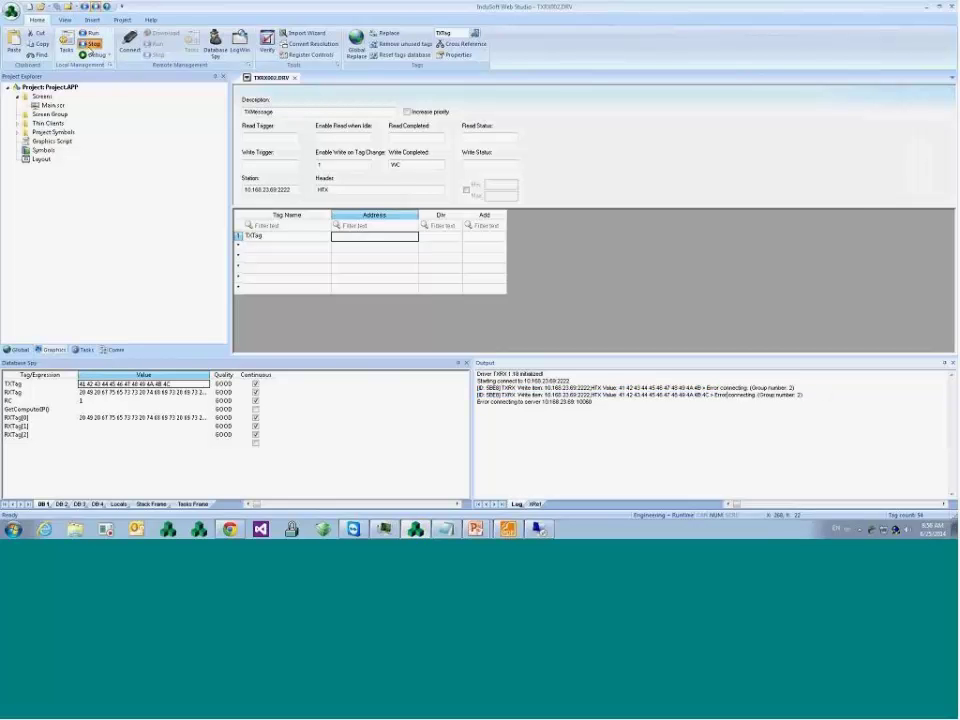
# - Stop the project, end the current waiting in HyperTerminal and set it to wait for a call again
pyautogui.hotkey('alt', 'Tab')
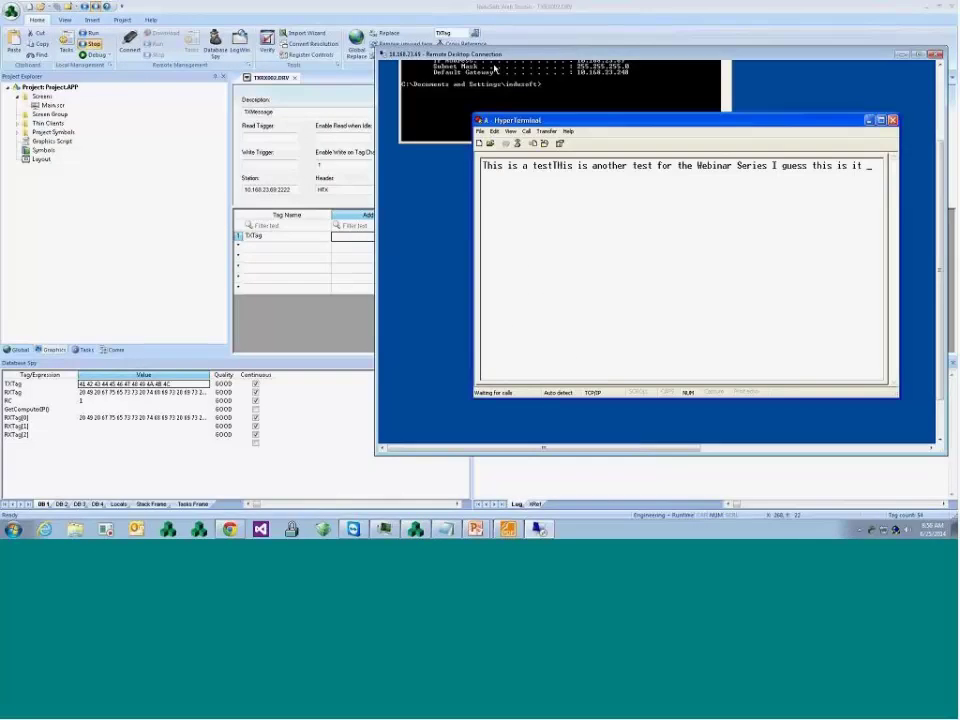
pyautogui.click(527, 131)
pyautogui.click(540, 141)
pyautogui.click(527, 132)
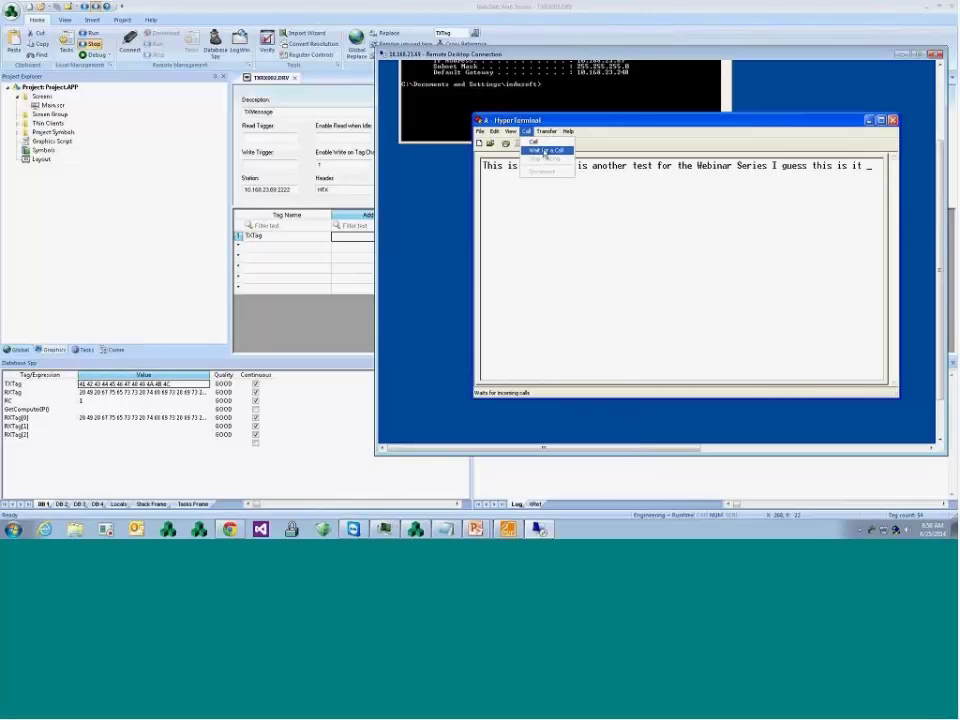
pyautogui.click(541, 150)
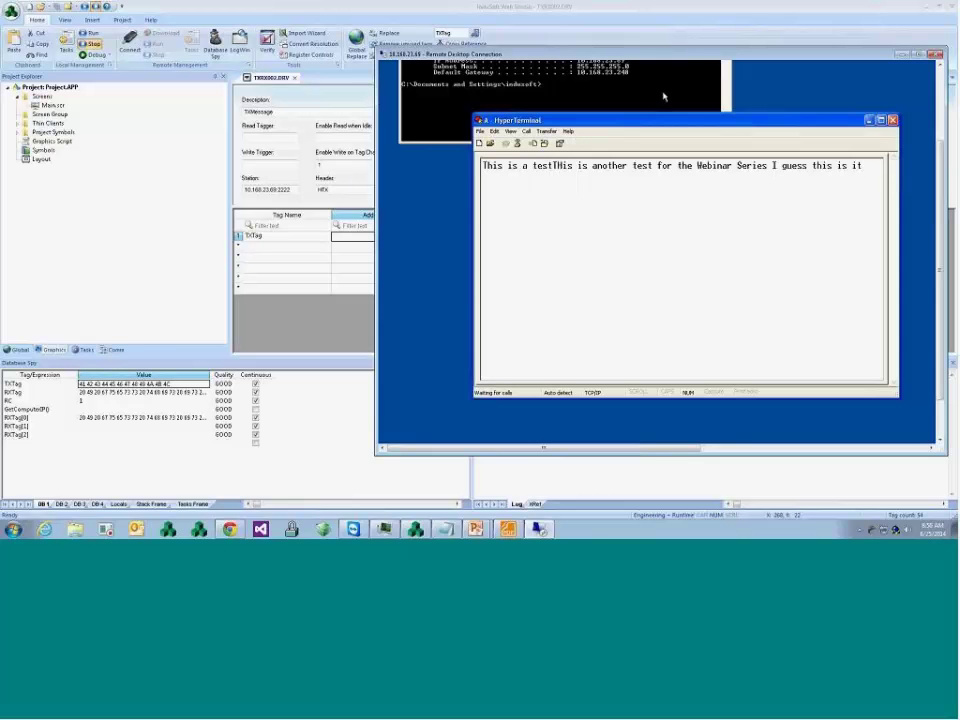
# - Run the project, send the hexadecimal message with 4D added, and check it in the output log and HyperTerminal
pyautogui.click(219, 204)
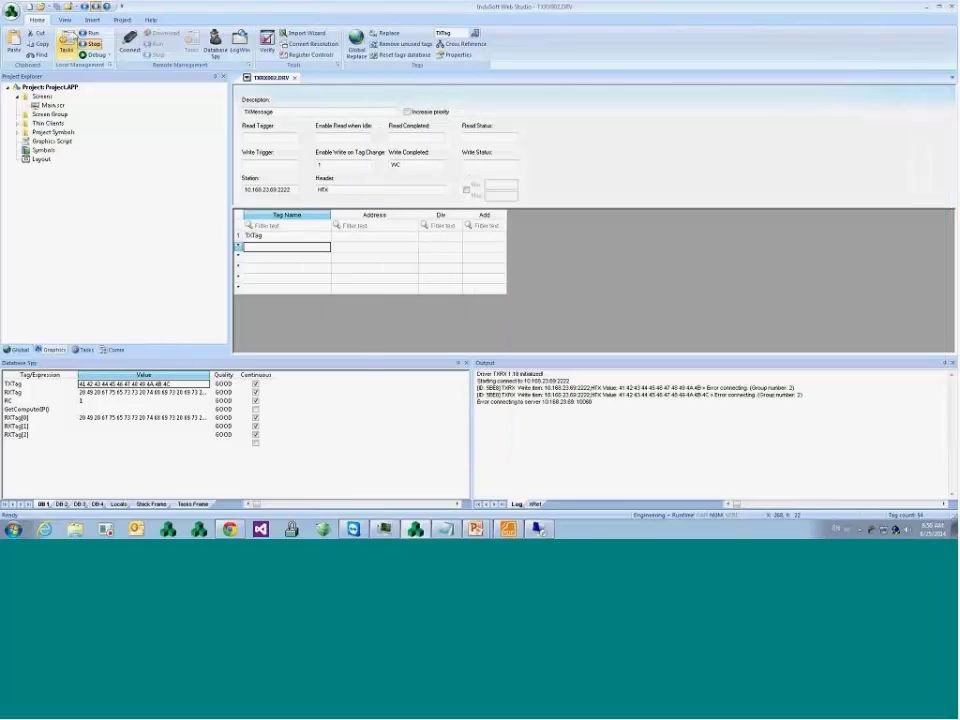
pyautogui.click(88, 33)
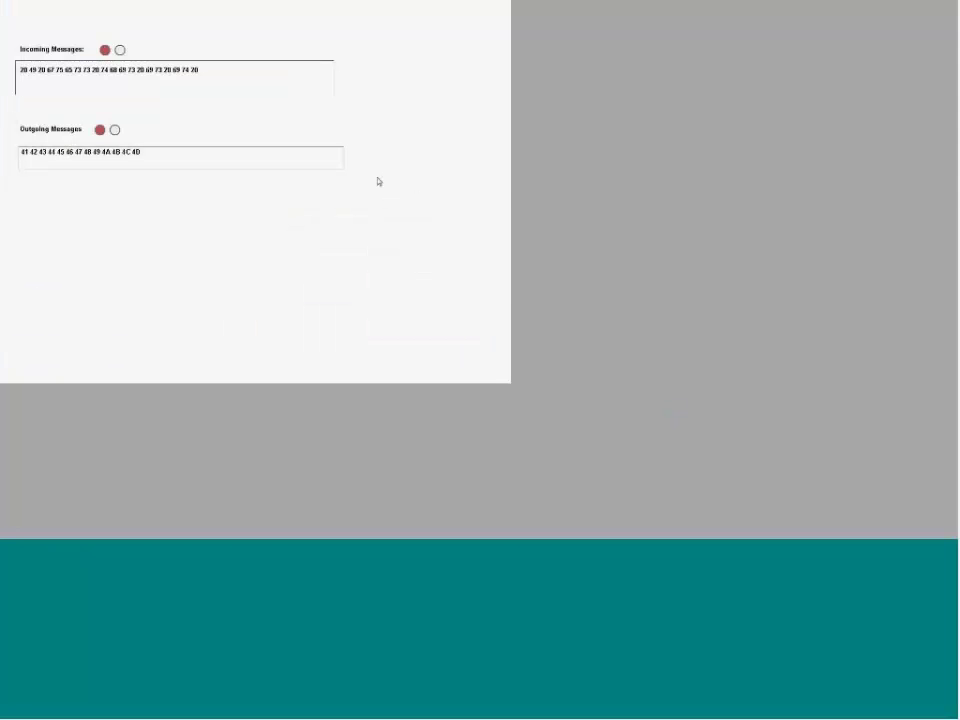
pyautogui.hotkey('alt', 'Tab')
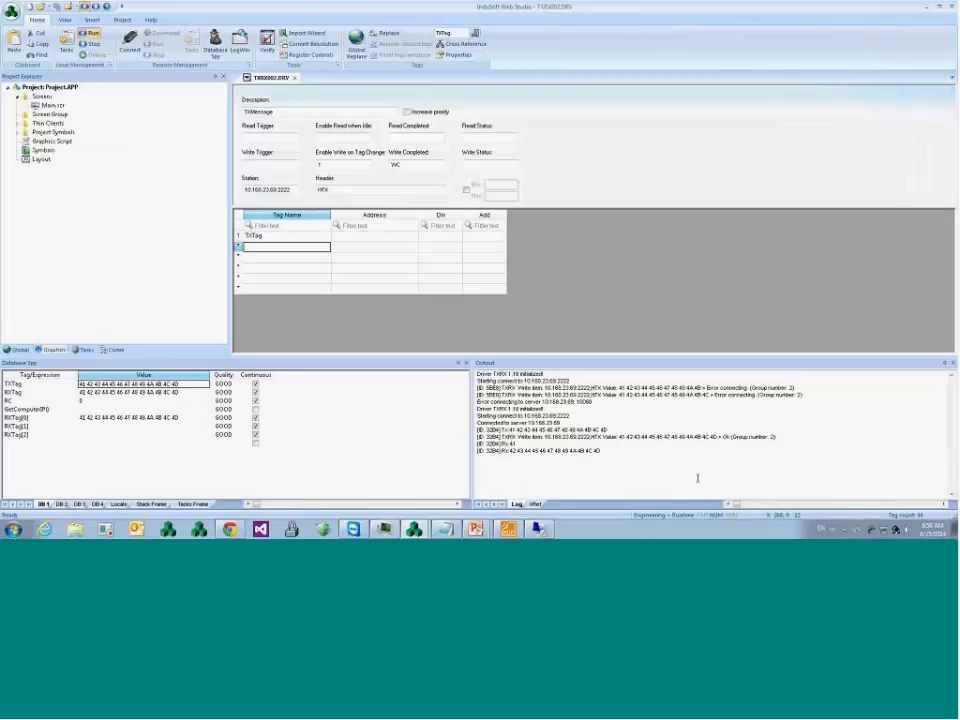
pyautogui.click(662, 431)
pyautogui.click(540, 528)
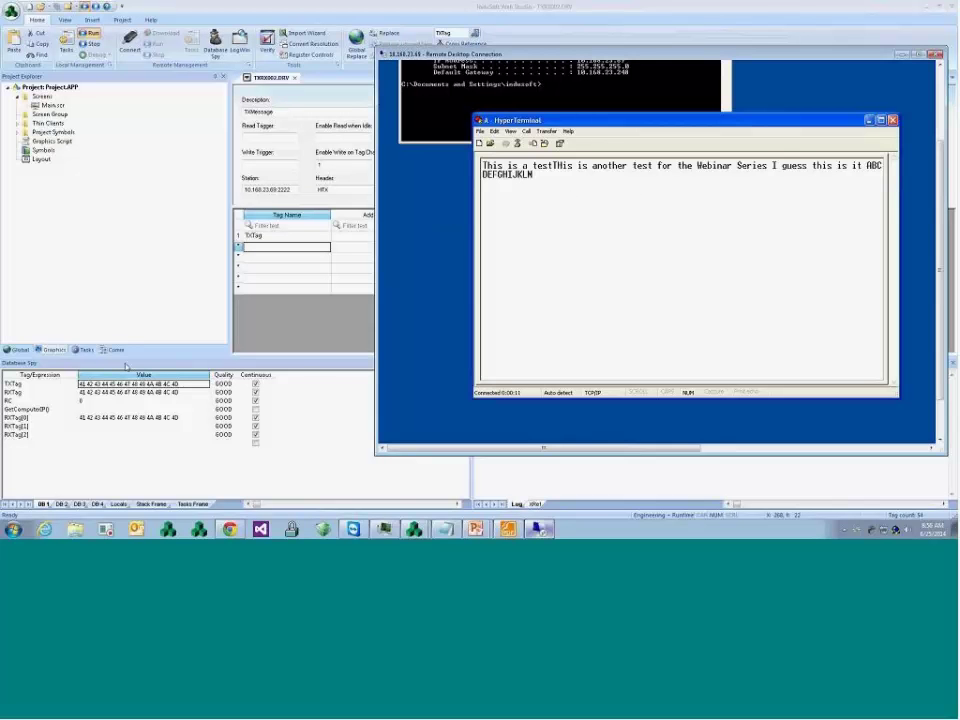
pyautogui.hotkey('alt', 'Tab')
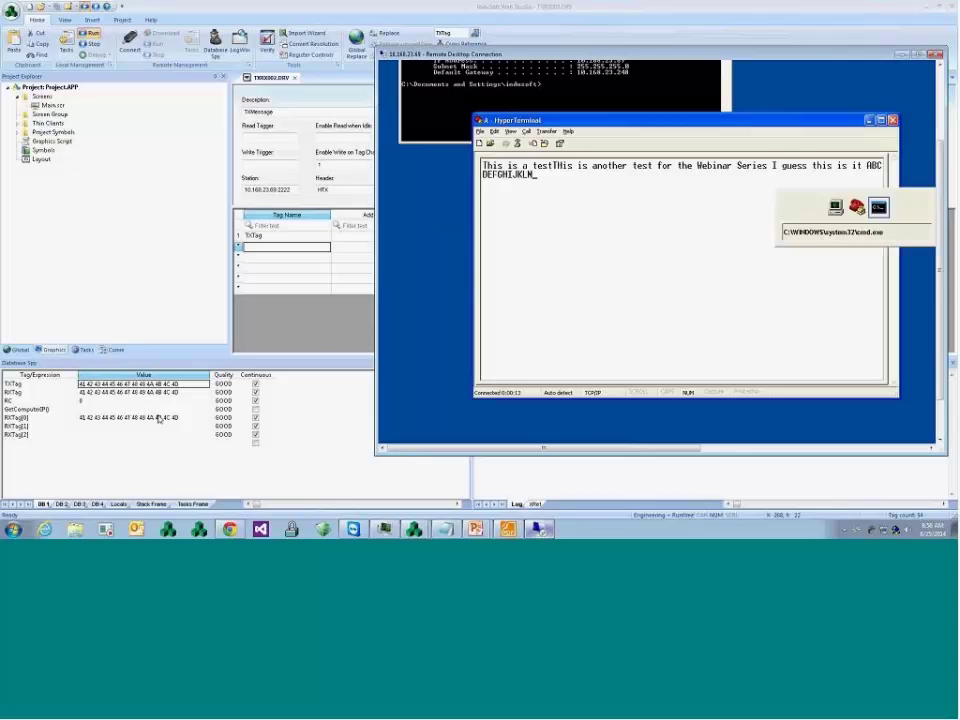
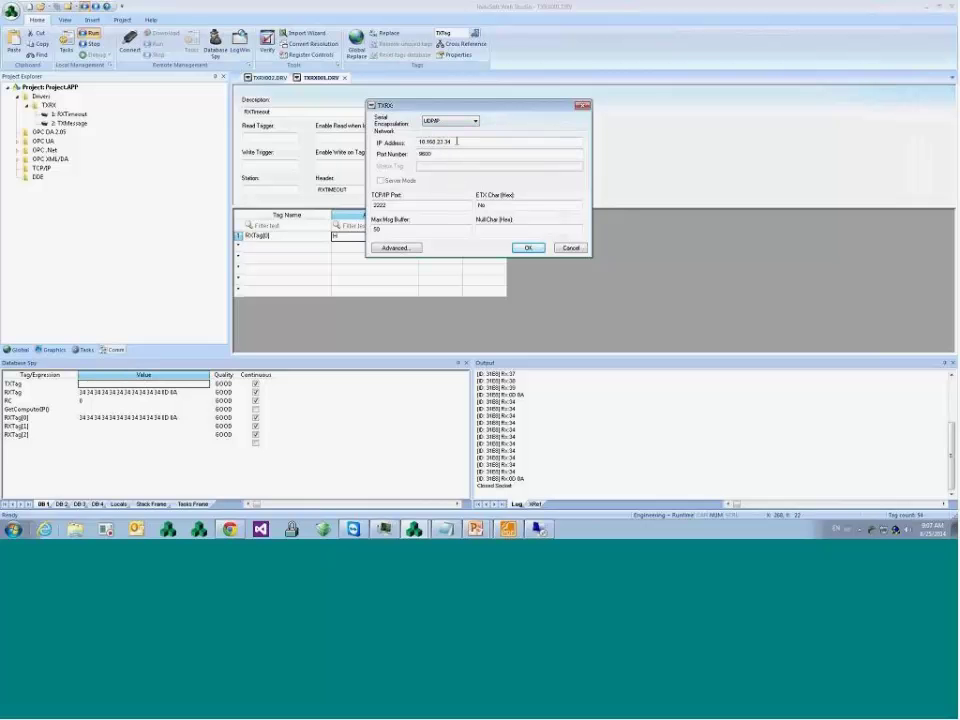
# - Set the TXRX driver's IP address to 1.1.1.1 and TCP/IP port to 0 under UDP/IP encapsulation, then stop the project
pyautogui.moveTo(452, 142); pyautogui.dragTo(403, 146)
pyautogui.click(473, 144)
pyautogui.doubleClick(473, 144)
pyautogui.write('1.1.1.1')
pyautogui.doubleClick(392, 205)
pyautogui.write('0')
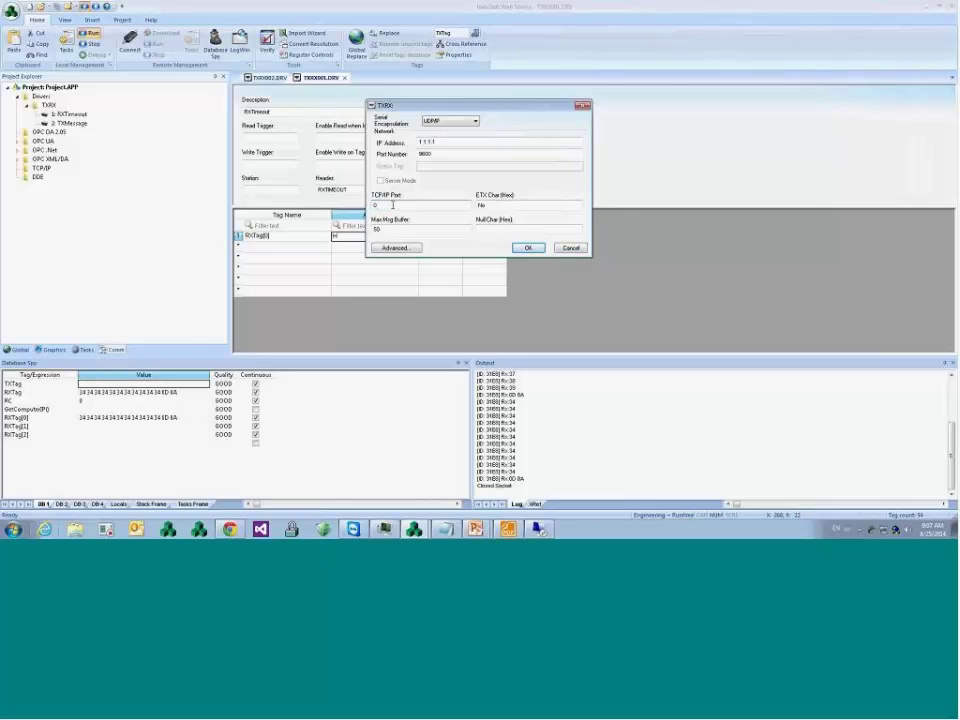
pyautogui.click(528, 247)
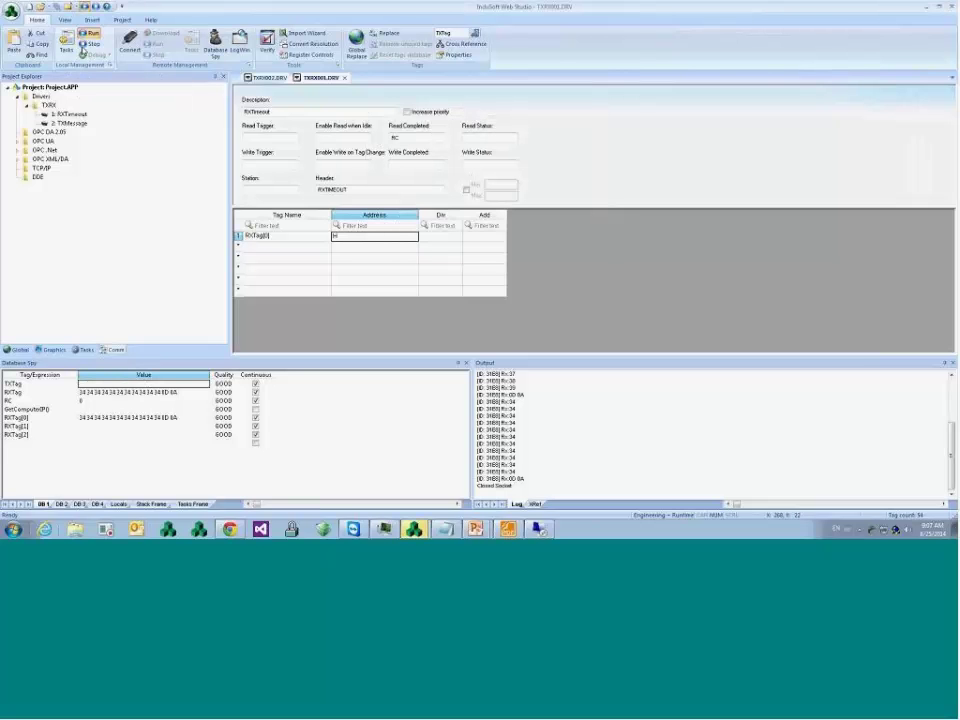
pyautogui.click(93, 44)
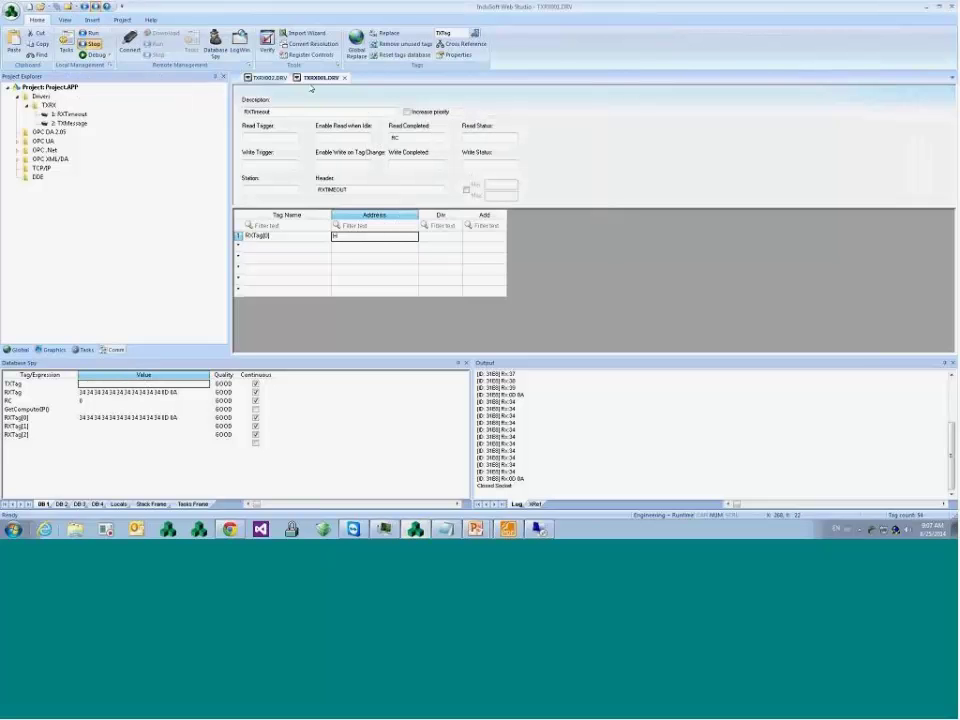
# - Set the TXMessage sheet's station to 10.168.23.34:9600 and accept the TXRX driver's UDP/IP settings
pyautogui.click(268, 77)
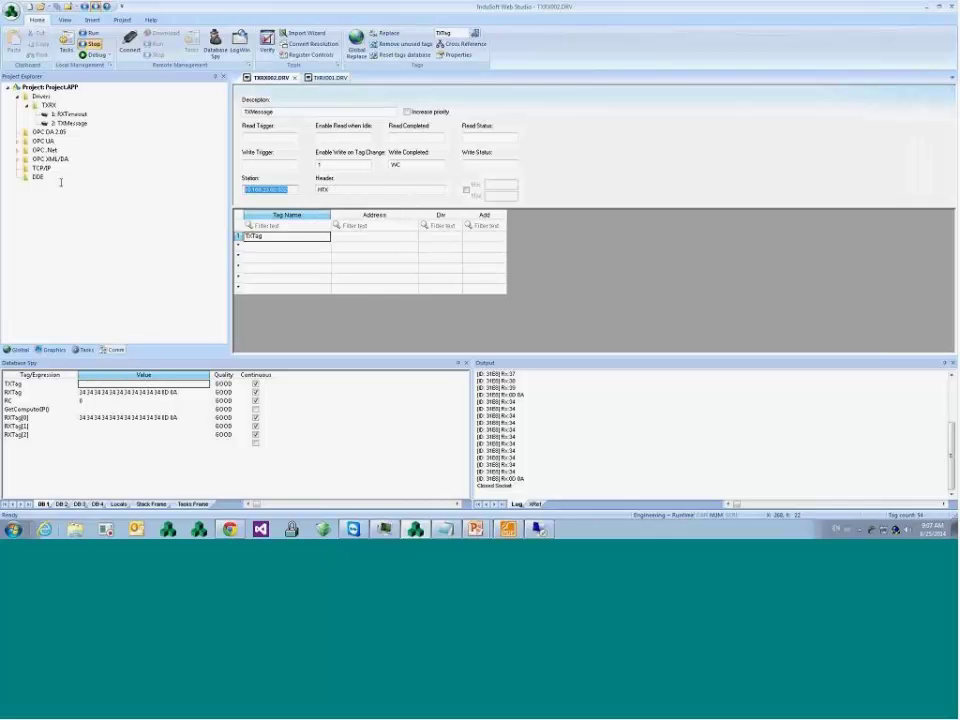
pyautogui.write('10.168.23.34:9600')
pyautogui.rightClick(46, 104)
pyautogui.click(70, 124)
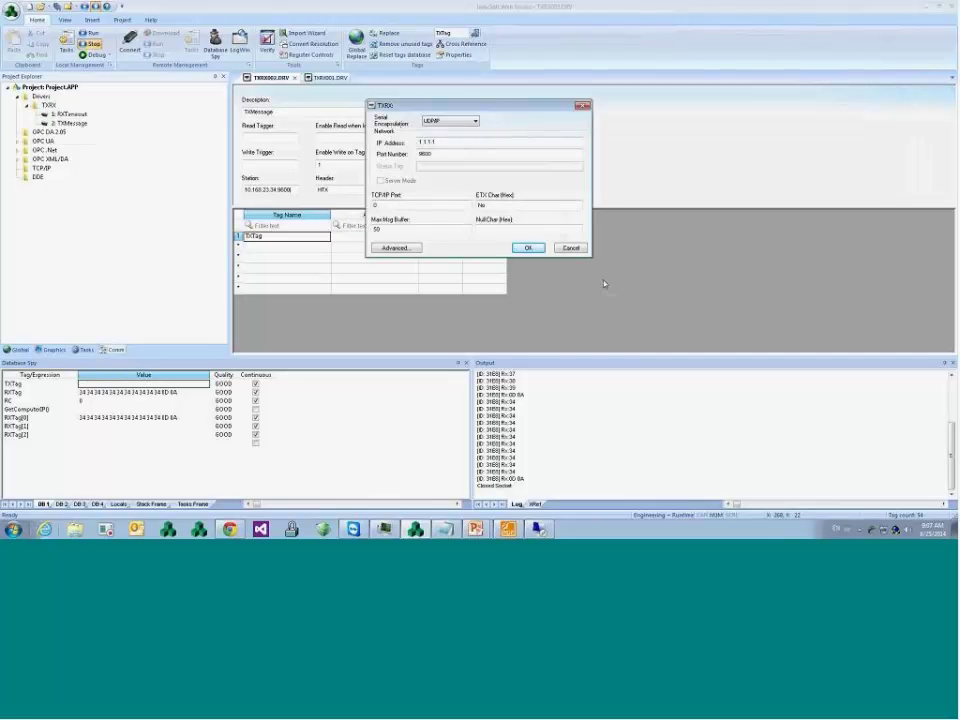
pyautogui.click(527, 248)
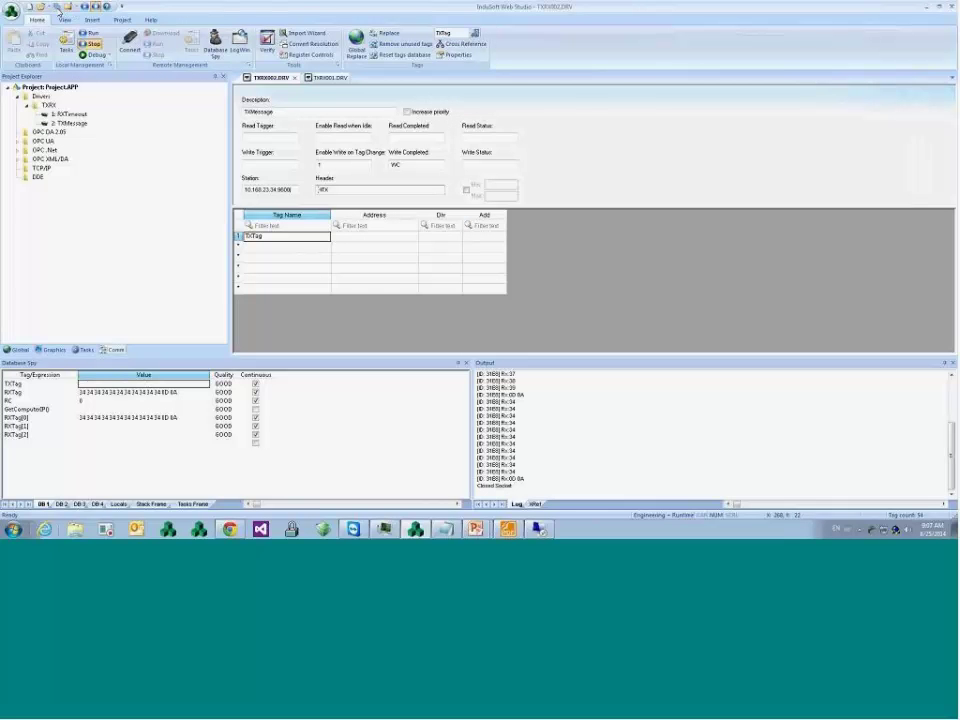
# - Save the TXMessage sheet, reset the tags database and run the project
pyautogui.click(57, 11)
pyautogui.click(400, 55)
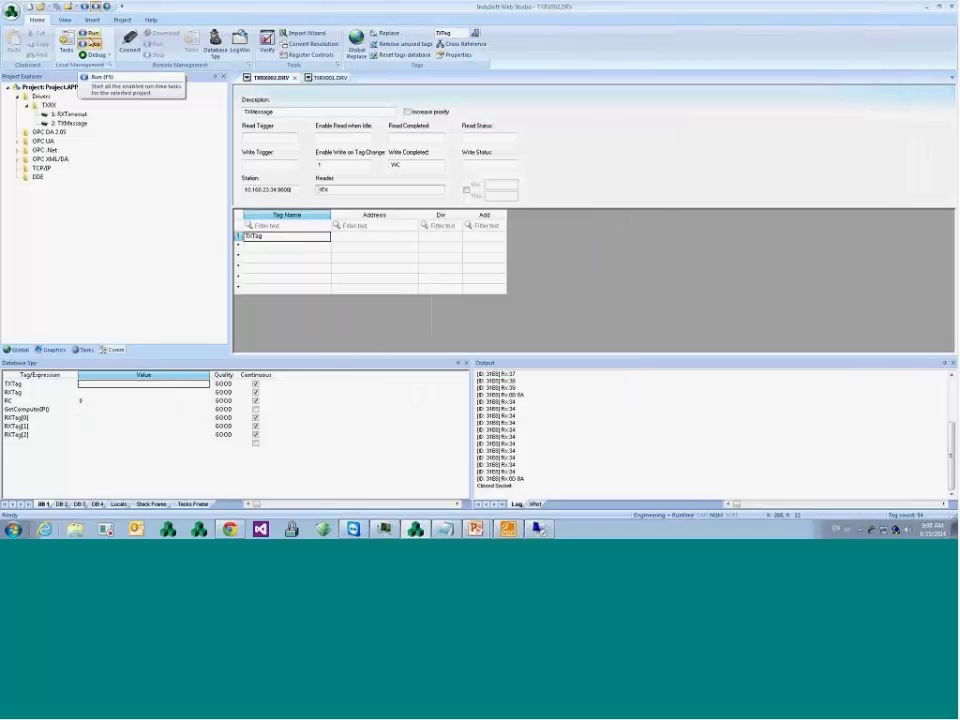
pyautogui.click(88, 33)
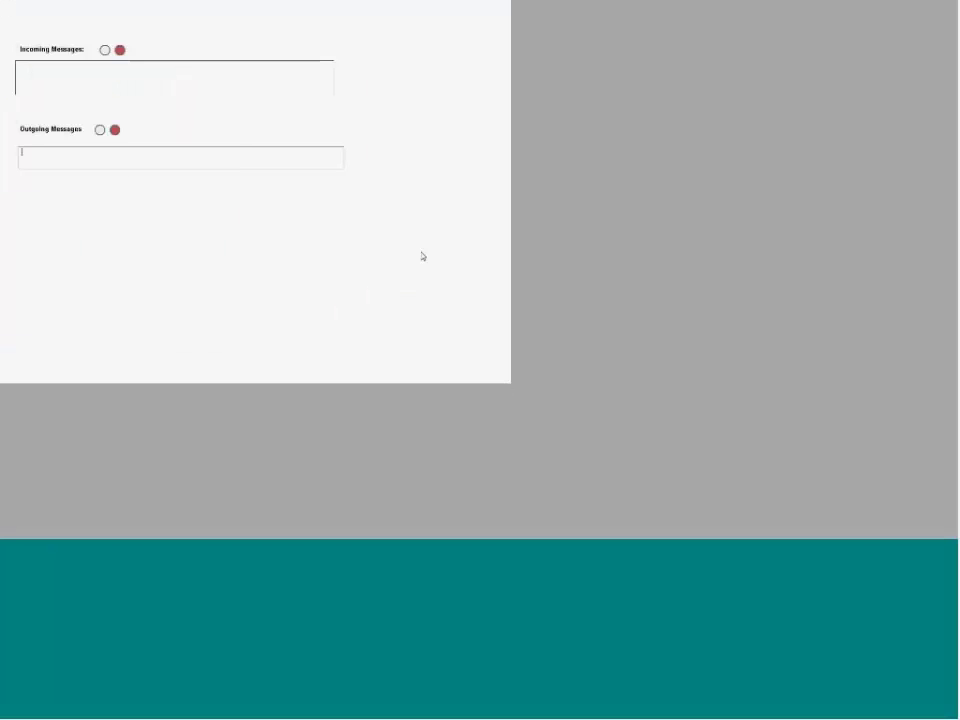
# - Copy the OMRON UDP TXTag hexadecimal string from TXRXHelper.txt in Notepad into the running project's outgoing message
pyautogui.hotkey('alt', 'Tab')
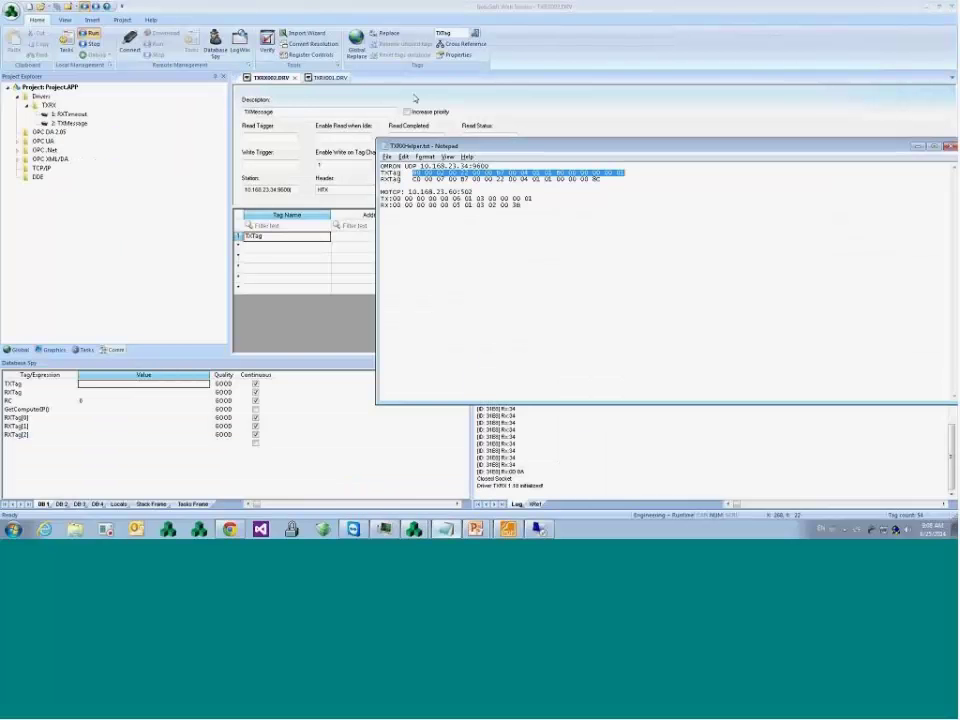
pyautogui.rightClick(465, 173)
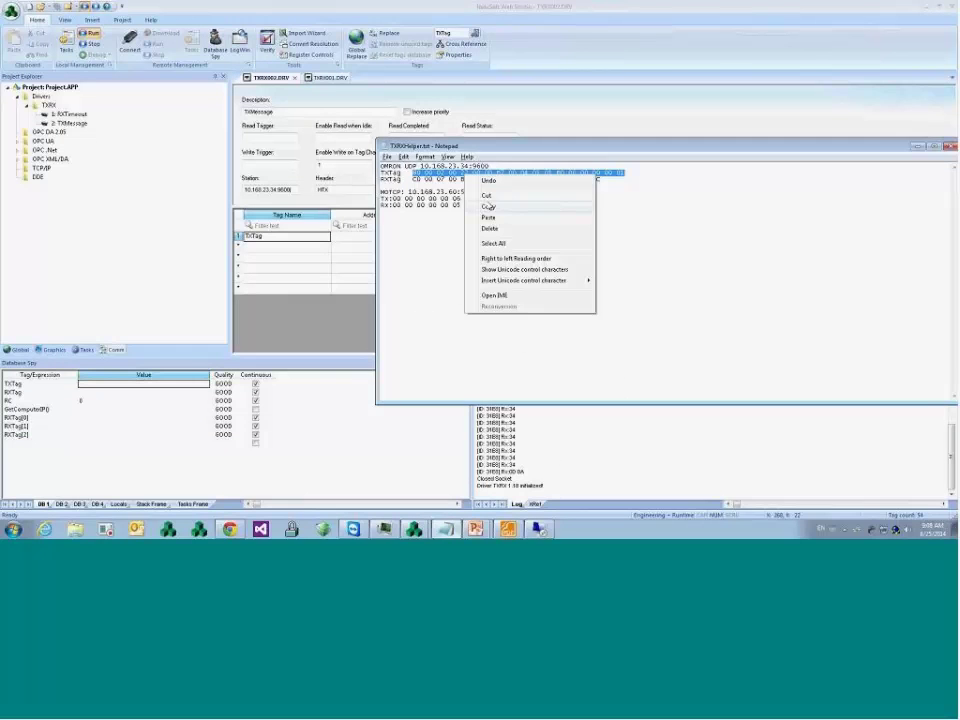
pyautogui.click(487, 212)
pyautogui.hotkey('alt', 'Tab')
pyautogui.press('Tab')
pyautogui.press('Tab')
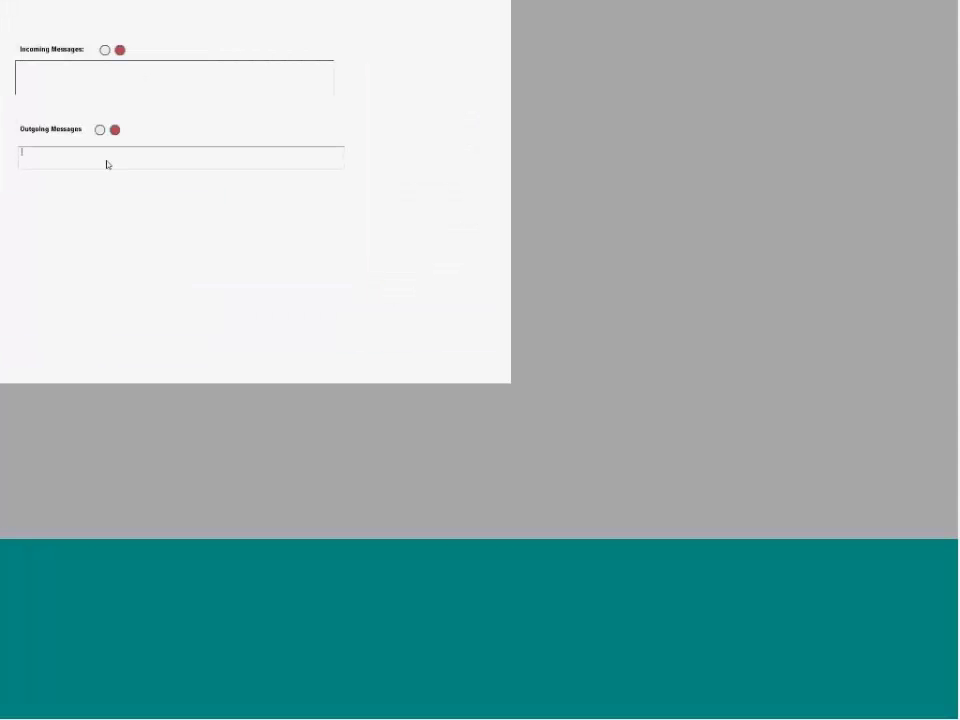
pyautogui.click(107, 164)
pyautogui.hotkey('ctrl', 'v')
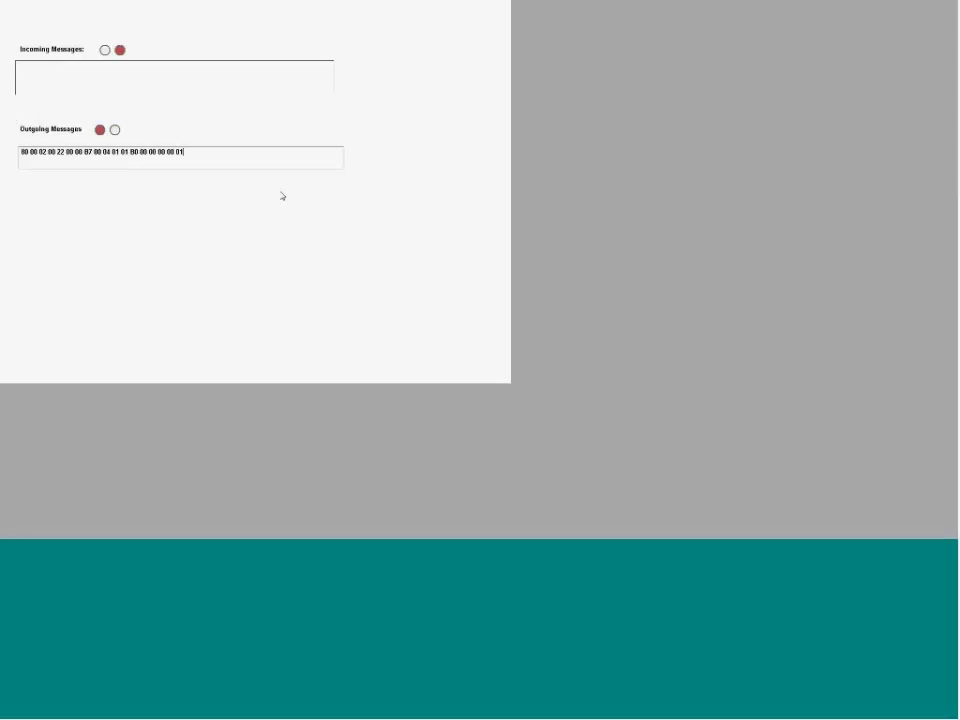
# - Check the write's destination address in the output log, then stop the project
pyautogui.hotkey('alt', 'Tab')
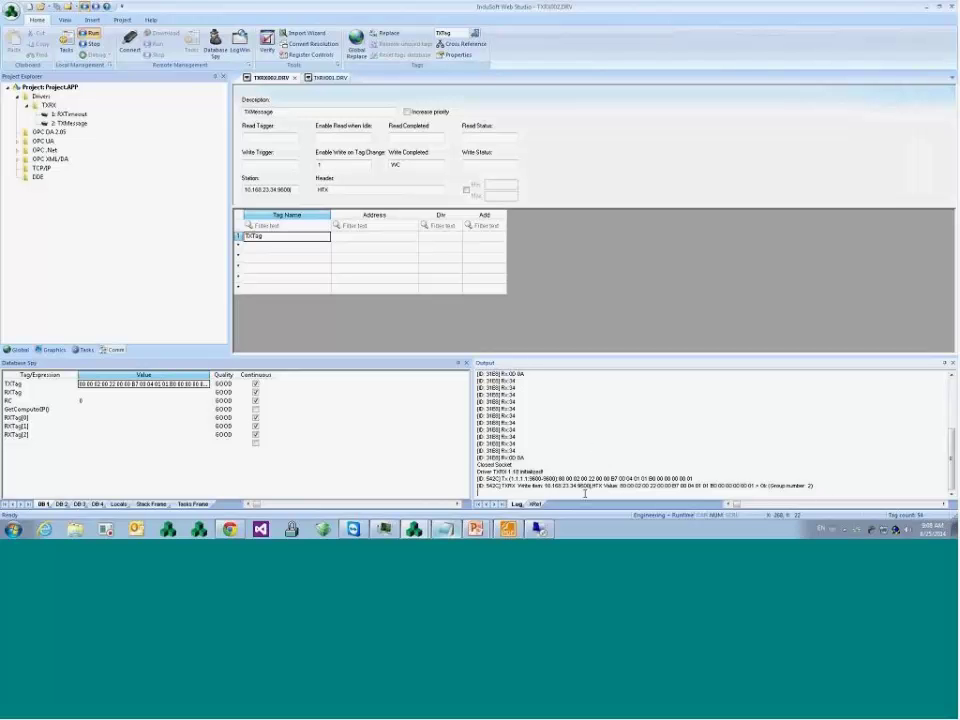
pyautogui.moveTo(545, 486); pyautogui.dragTo(627, 486)
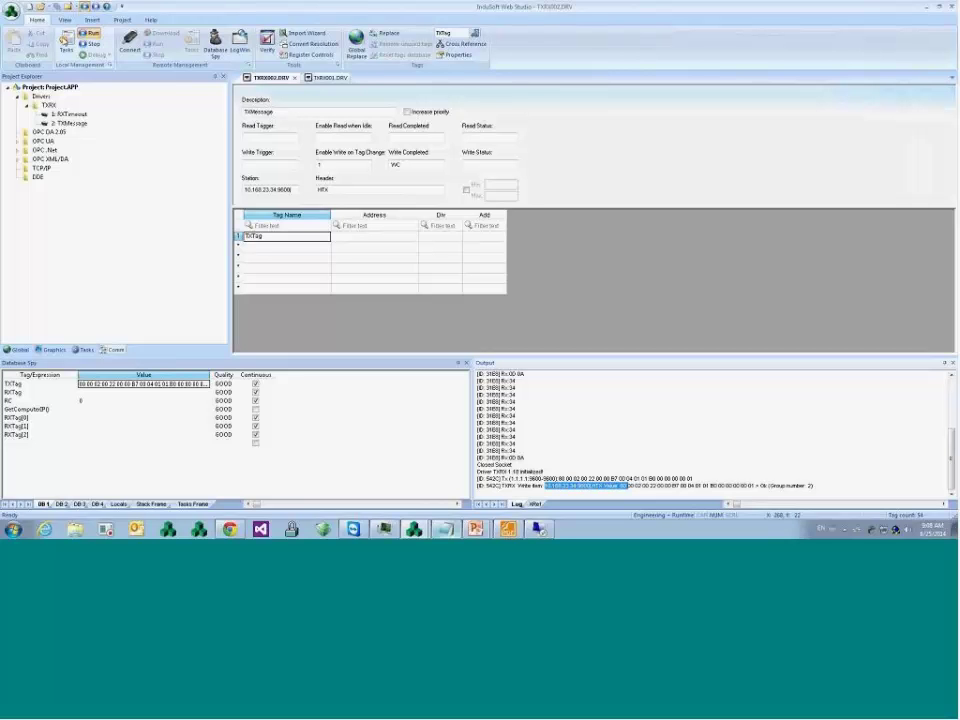
pyautogui.click(96, 8)
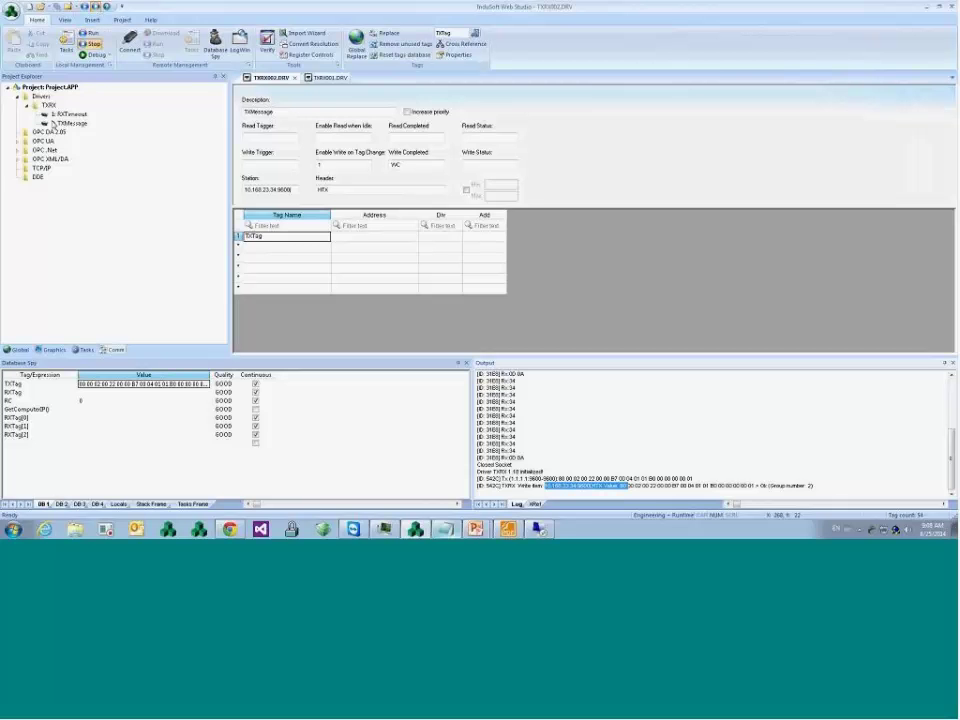
# - Set the TXRX driver's serial encapsulation to None and its TCP/IP port to 2222
pyautogui.rightClick(50, 105)
pyautogui.click(79, 128)
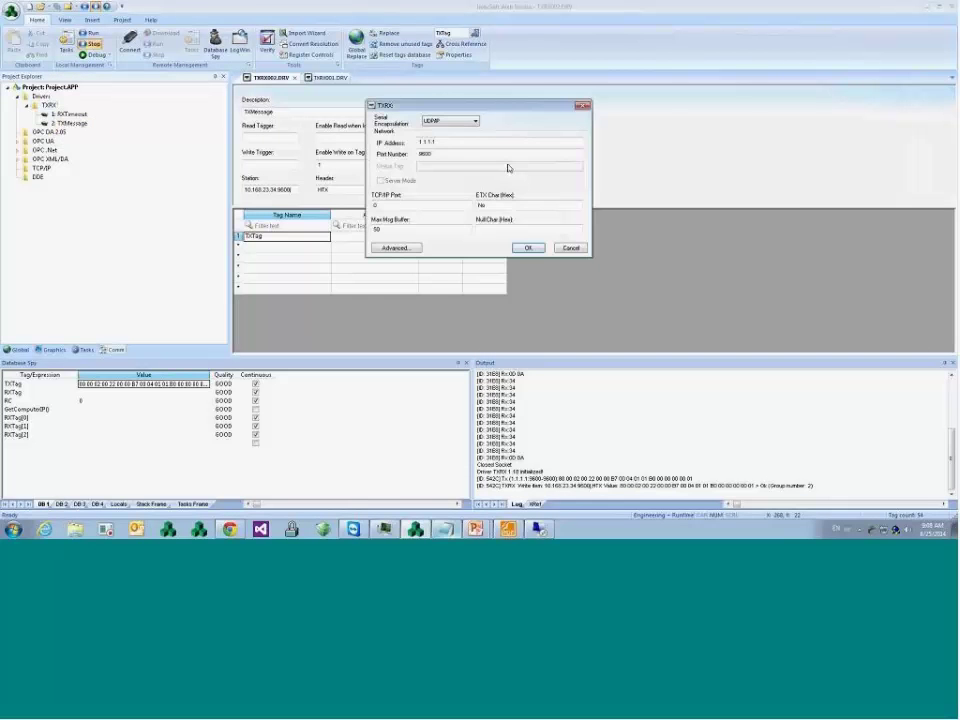
pyautogui.click(474, 121)
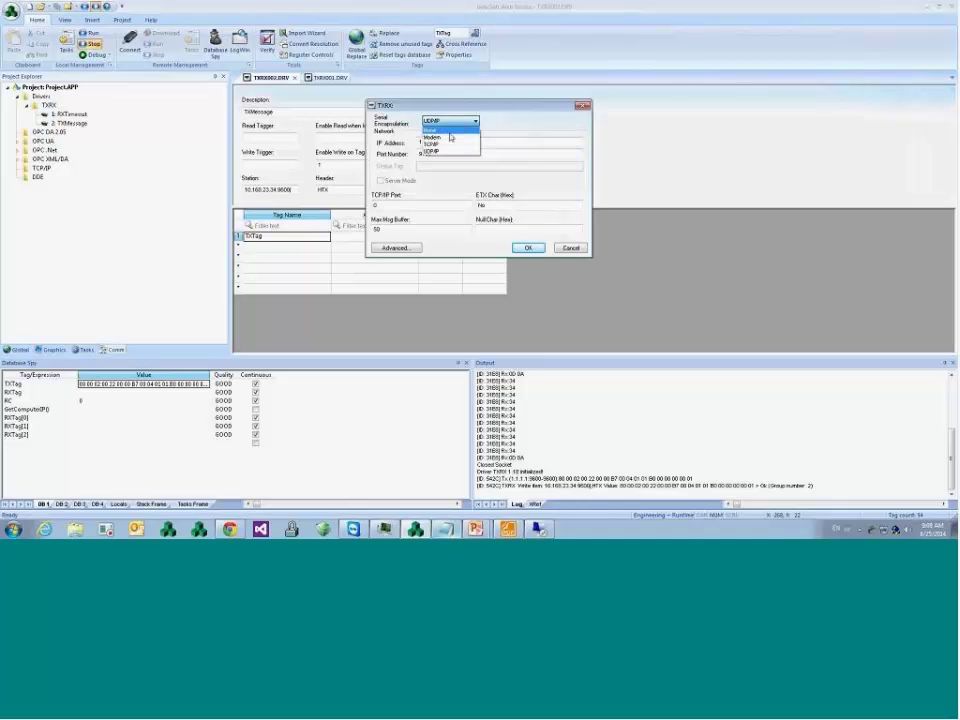
pyautogui.click(450, 131)
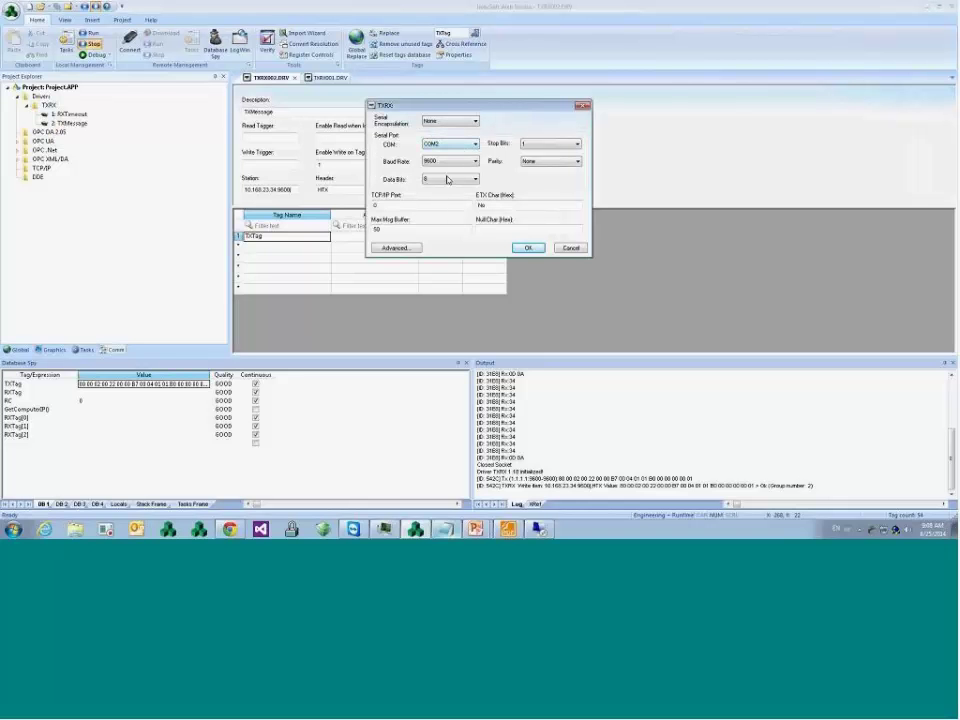
pyautogui.click(423, 206)
pyautogui.doubleClick(423, 206)
pyautogui.write('2222')
pyautogui.press('Return')
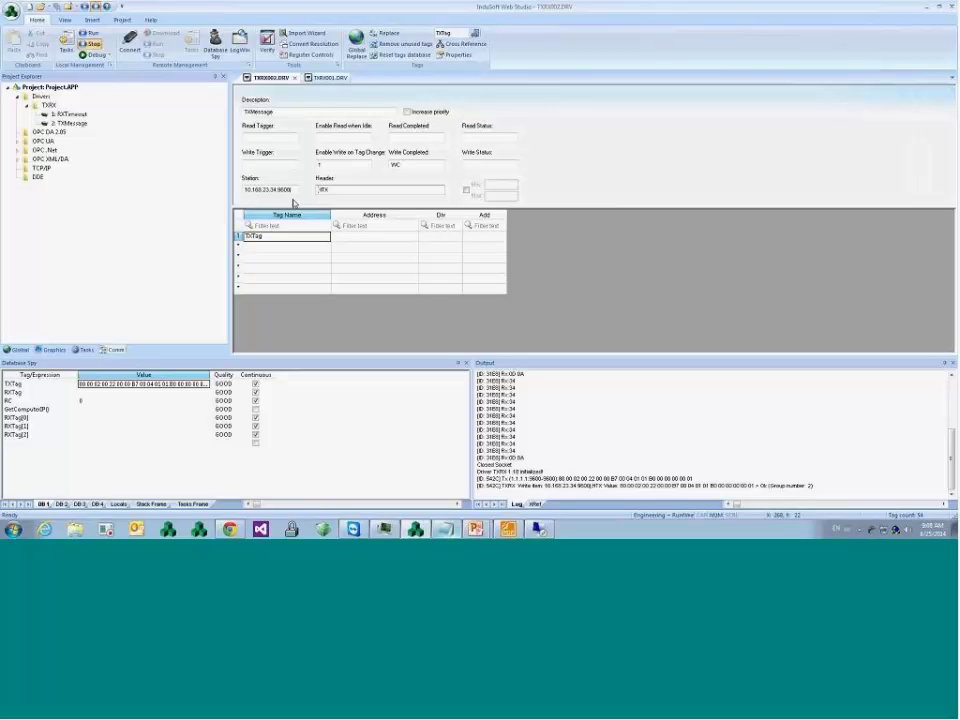
# - Change the TXMessage sheet's station to 10.168.23.60:502
pyautogui.moveTo(290, 189); pyautogui.dragTo(272, 198)
pyautogui.write('60')
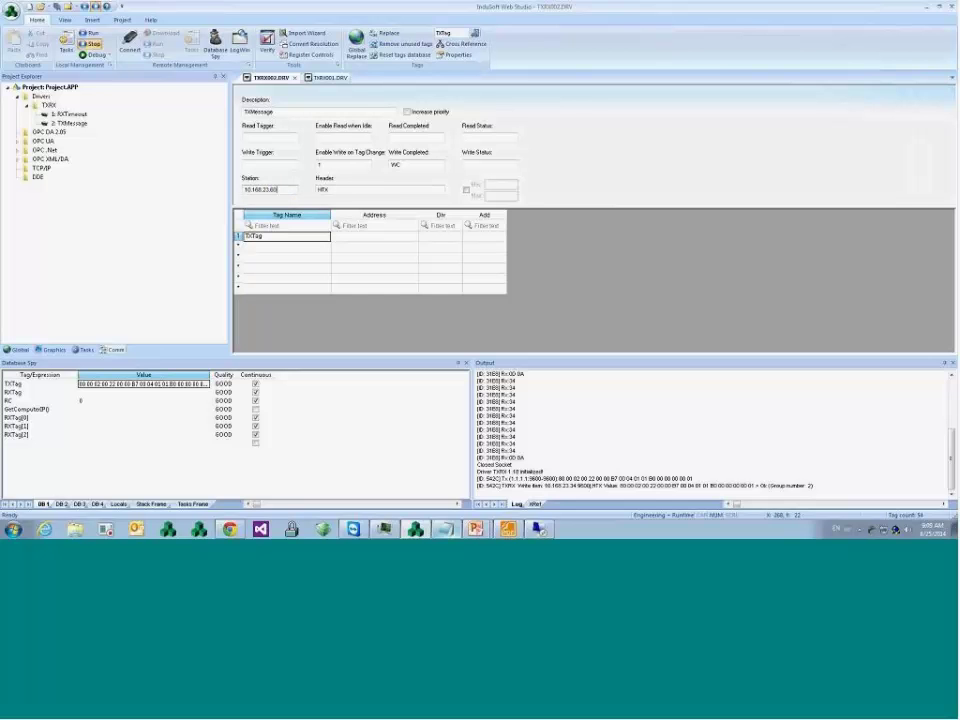
pyautogui.write(':222')
pyautogui.press('BackSpace')
pyautogui.press('BackSpace')
pyautogui.press('BackSpace')
pyautogui.write('502')
# - Insert a TXRX driver sheet described as TXMEssage 2 with station 10.168.23.61:502 and header HTX
pyautogui.rightClick(50, 104)
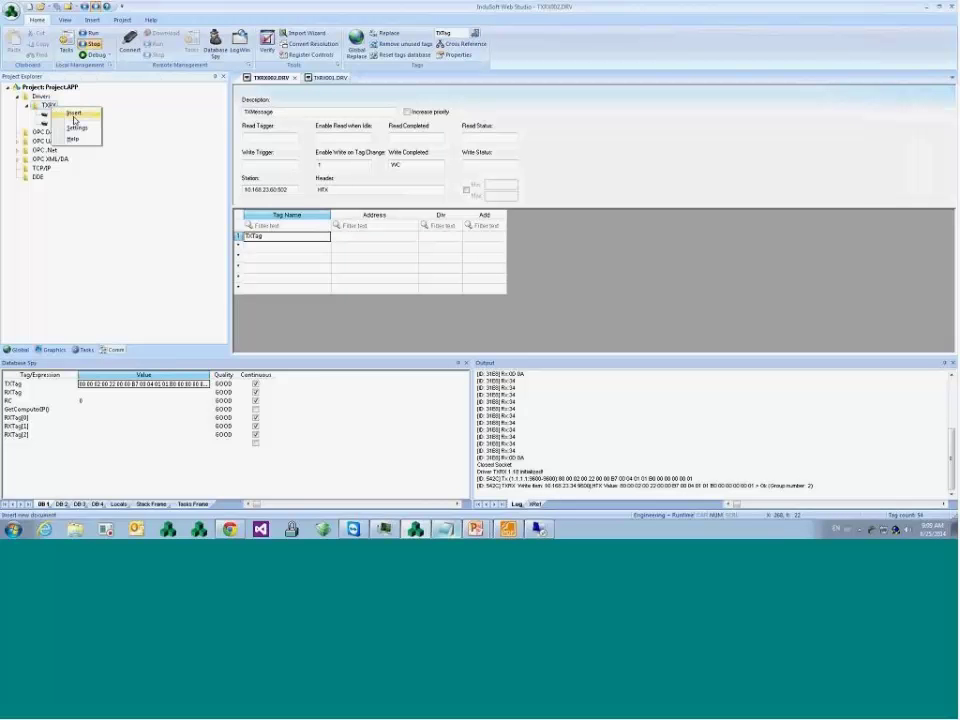
pyautogui.click(73, 115)
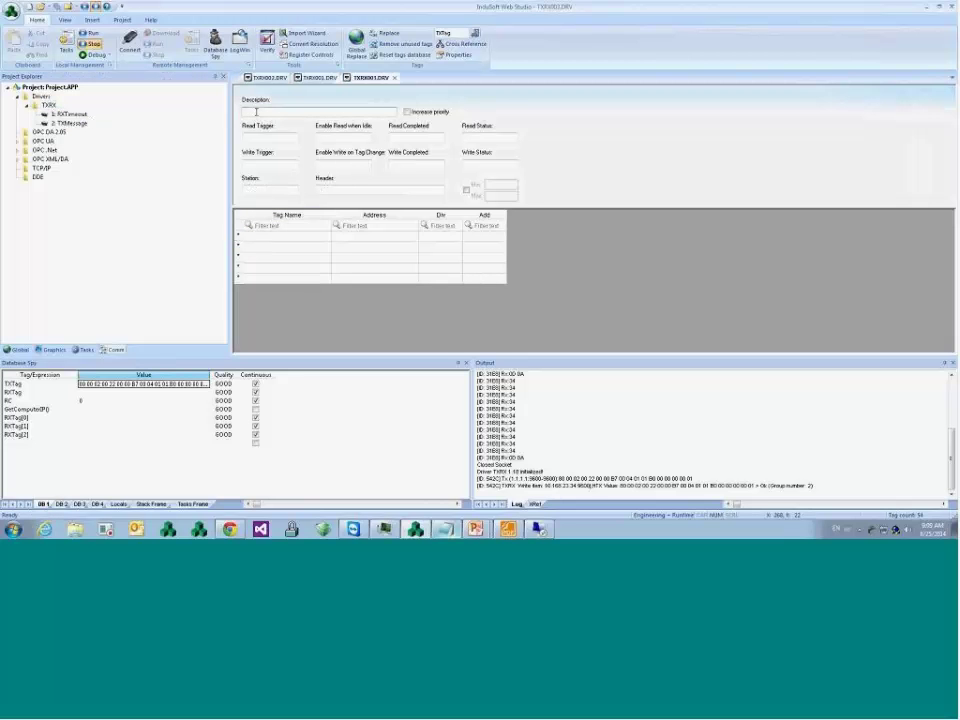
pyautogui.write('TXMessage 2')
pyautogui.click(272, 190)
pyautogui.write('10.168')
pyautogui.write('.160')
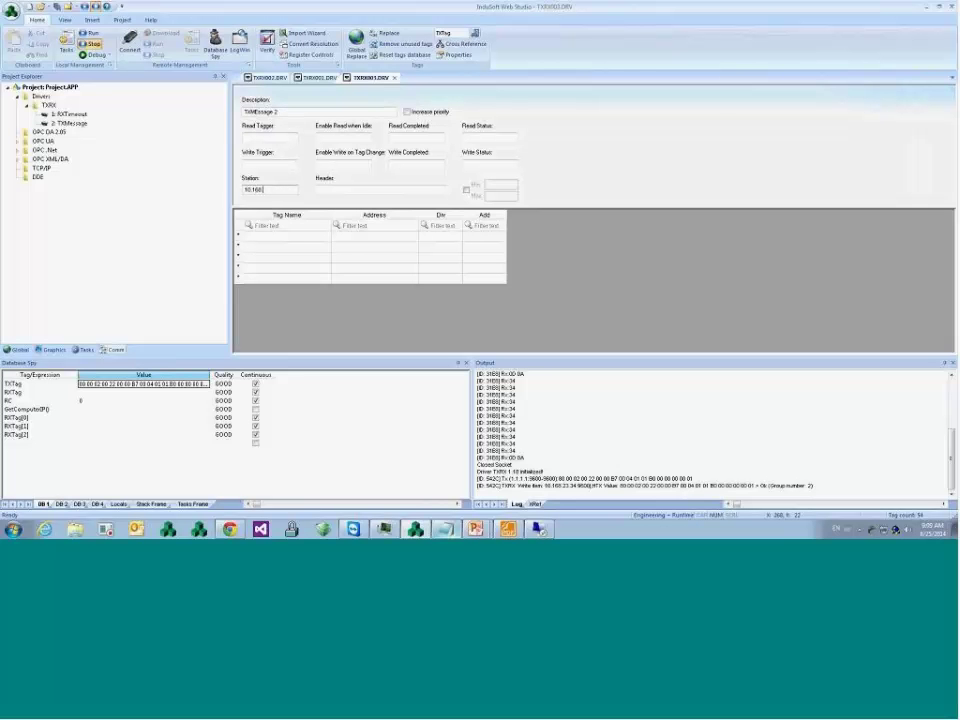
pyautogui.write('.23.61:502')
pyautogui.press('Tab')
pyautogui.write('HRX')
# - Add a new String tag named TXTag2 to the TXMEssage 2 sheet and save the sheet
pyautogui.click(322, 237)
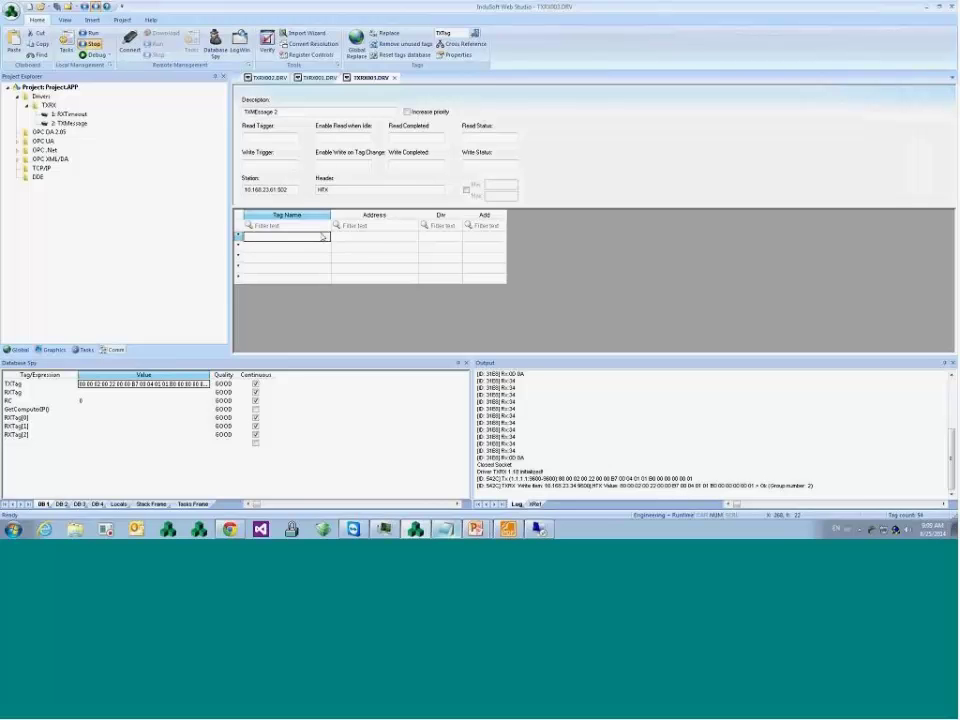
pyautogui.write('Tag')
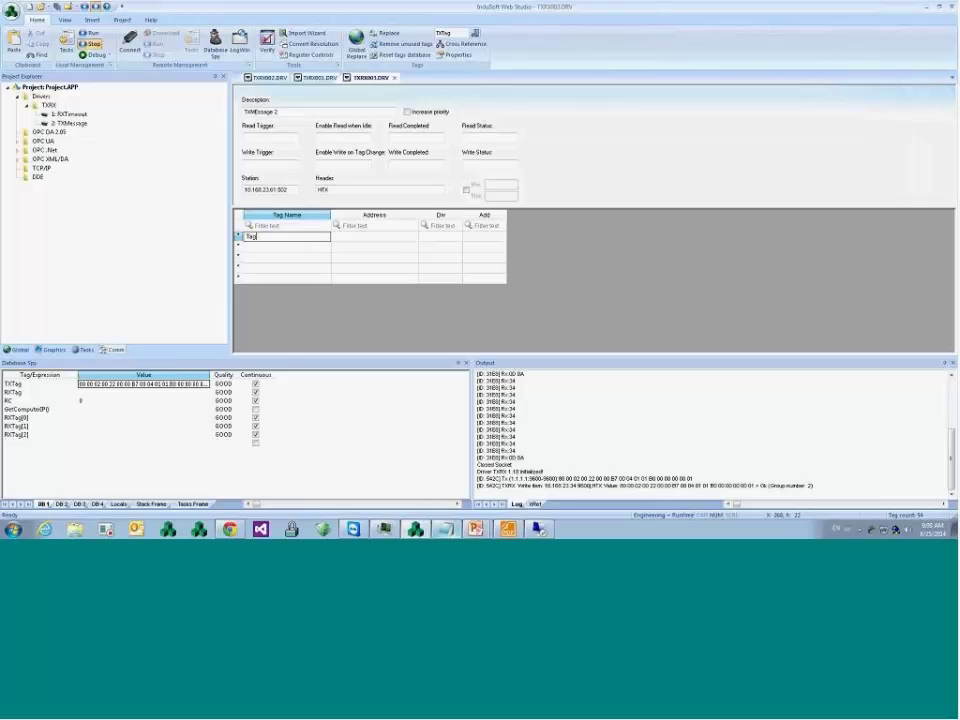
pyautogui.press('BackSpace')
pyautogui.press('BackSpace')
pyautogui.press('BackSpace')
pyautogui.write('TXTag2')
pyautogui.press('Return')
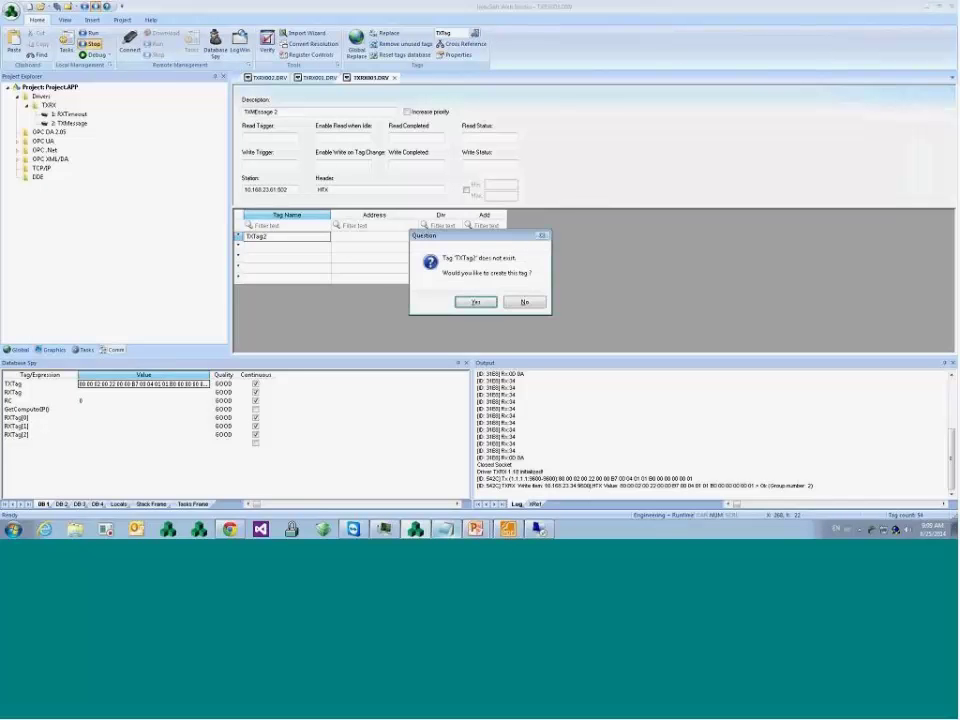
pyautogui.press('Return')
pyautogui.click(463, 257)
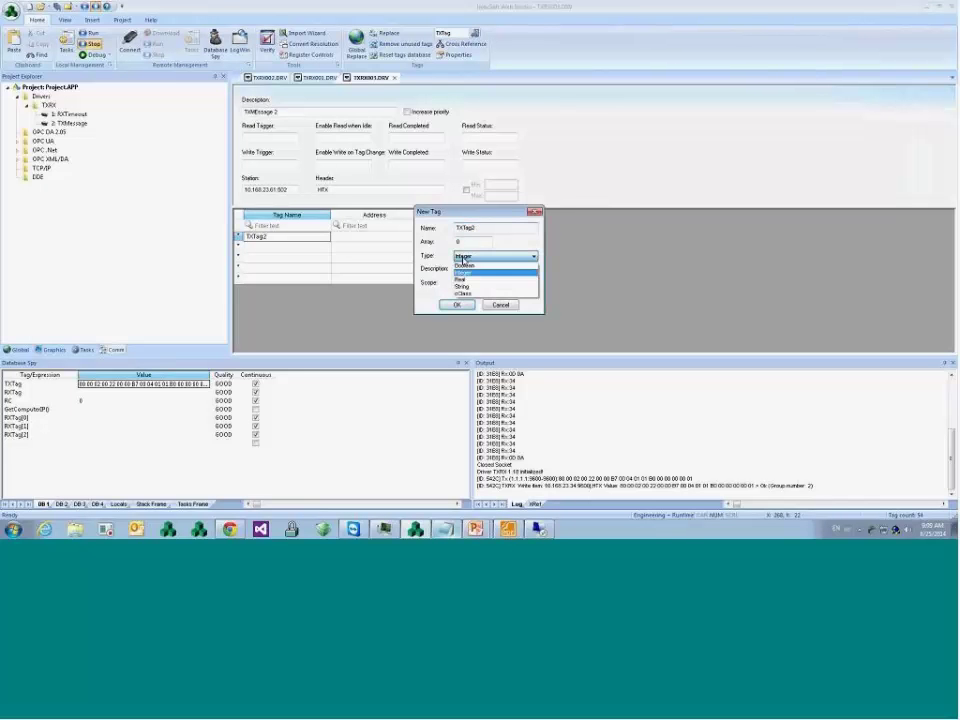
pyautogui.click(462, 286)
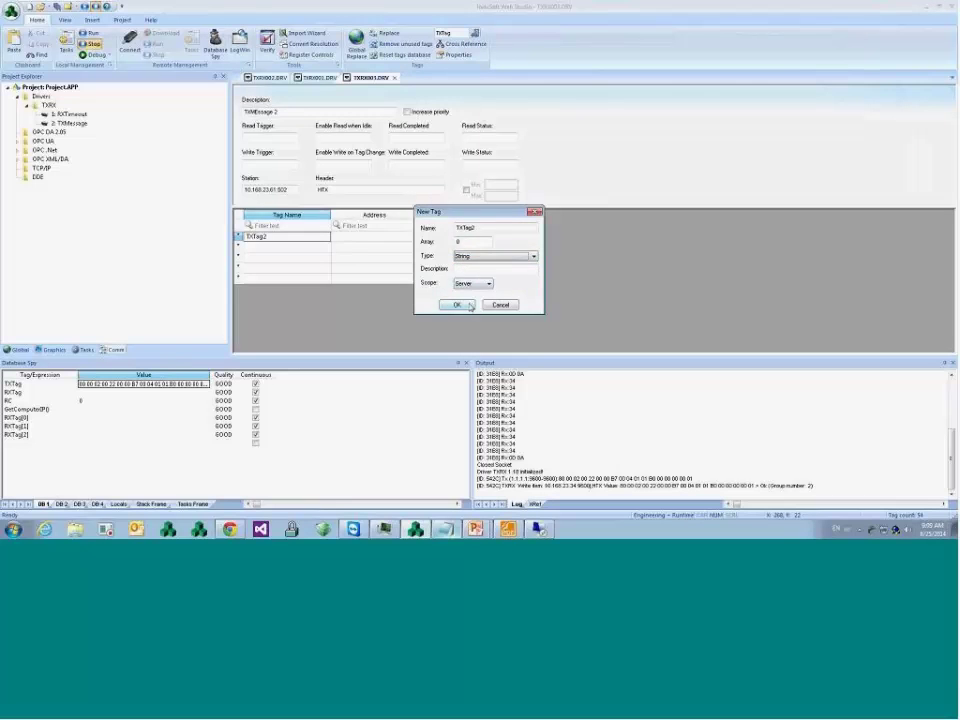
pyautogui.click(469, 305)
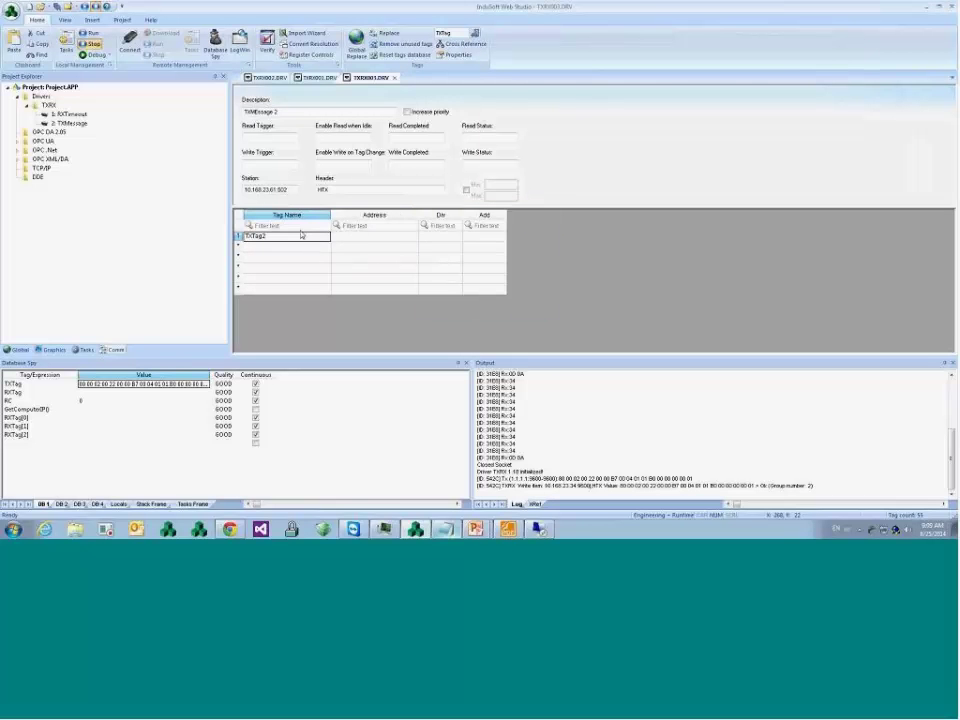
pyautogui.press('Return')
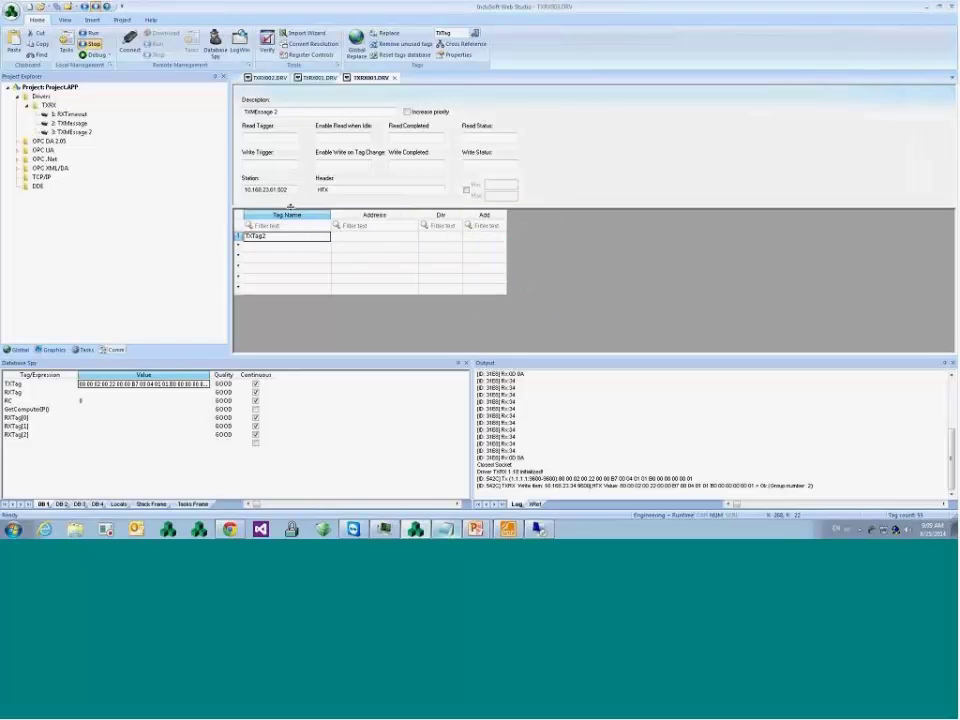
# - Review the TXMEssage 2 sheet's station and tag row, and examine the received-character lines in the output log
pyautogui.click(290, 191)
pyautogui.click(291, 192)
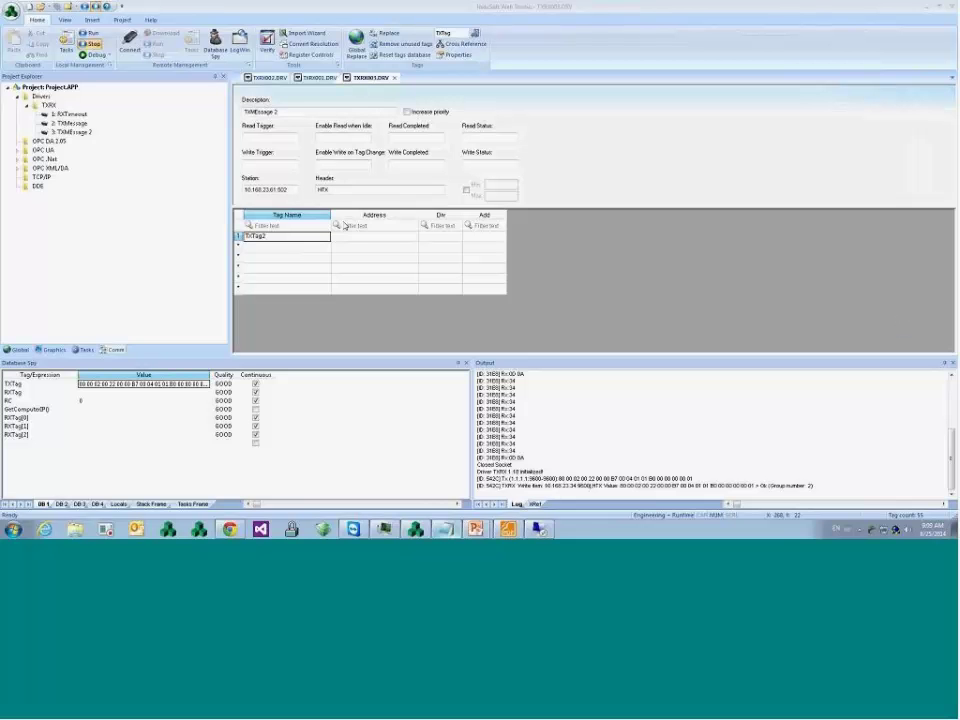
pyautogui.click(290, 236)
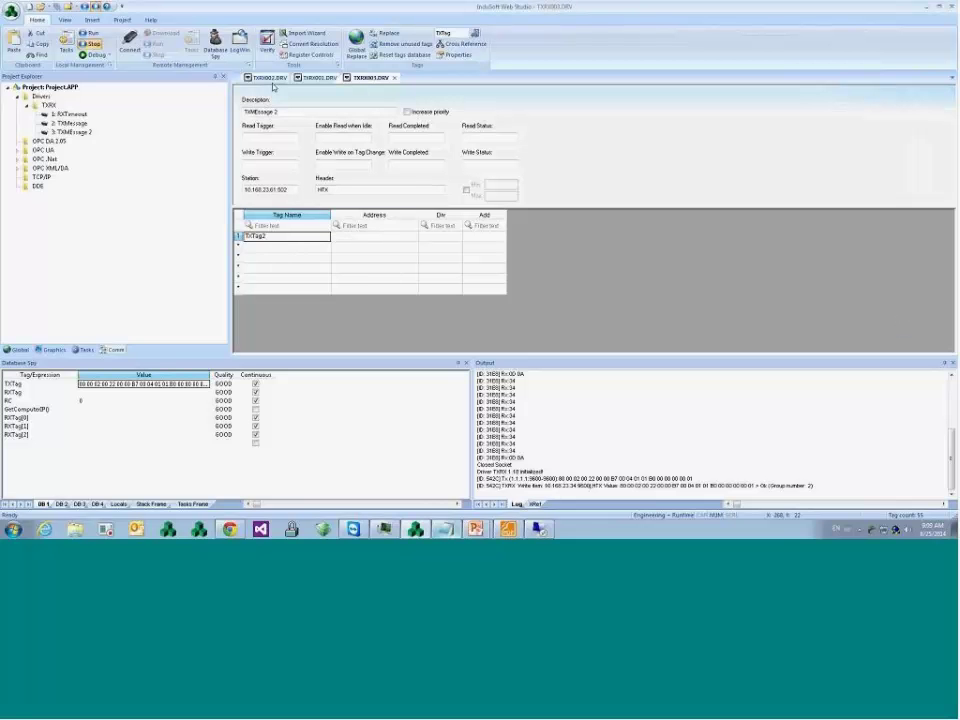
pyautogui.click(350, 238)
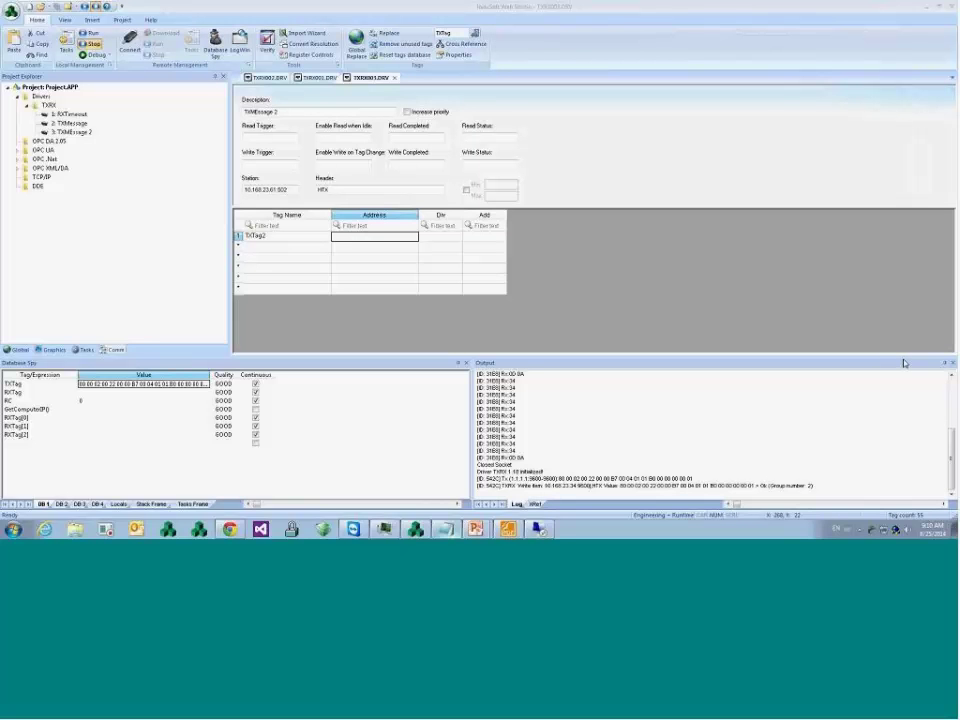
pyautogui.click(539, 457)
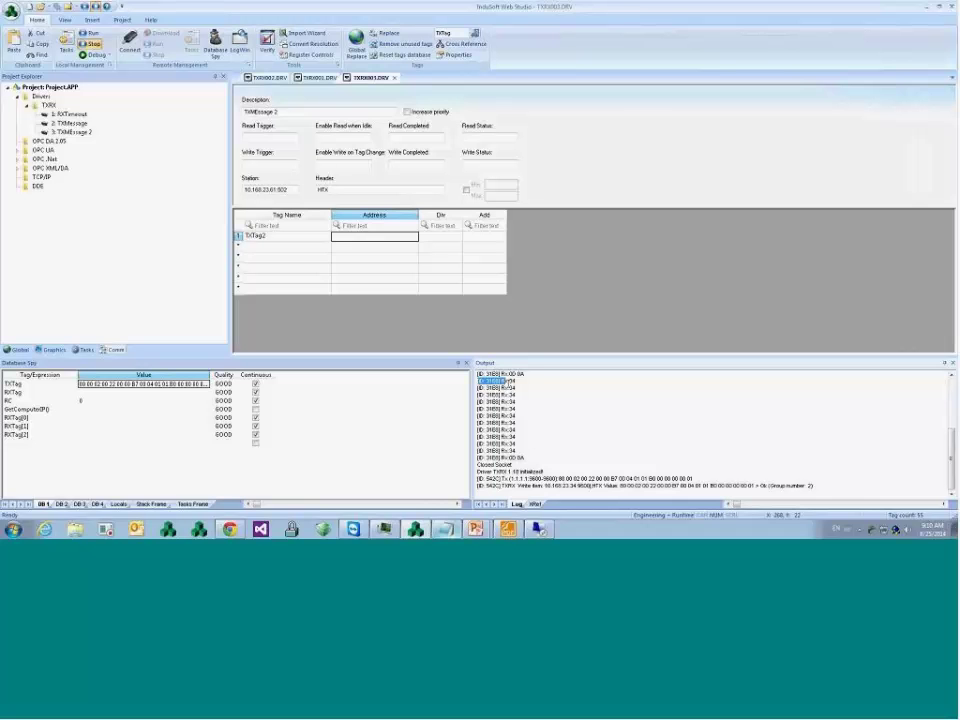
pyautogui.moveTo(478, 380); pyautogui.dragTo(532, 460)
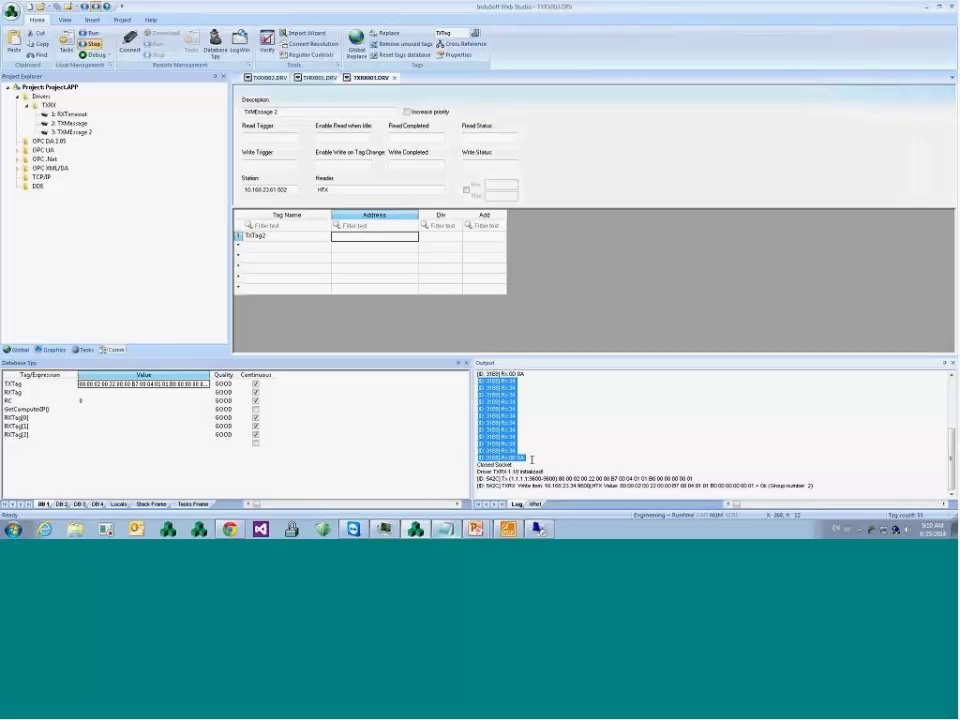
pyautogui.click(572, 390)
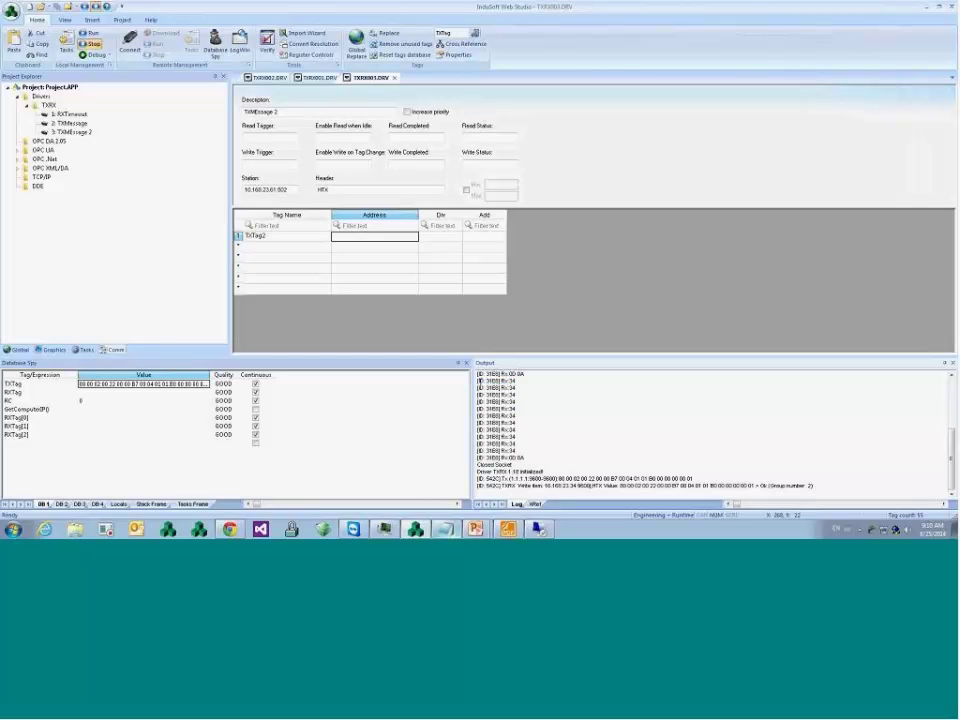
pyautogui.moveTo(495, 381); pyautogui.dragTo(495, 387)
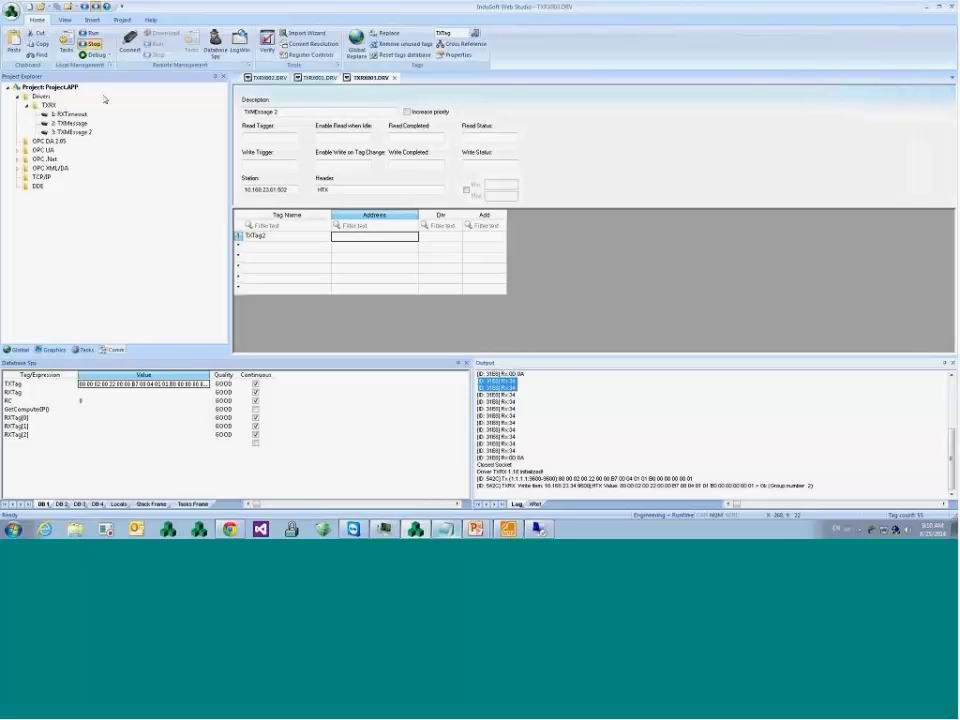
# - Examine the message timeouts in the TXRX driver's advanced settings and the received-character lines in the output log
pyautogui.rightClick(56, 105)
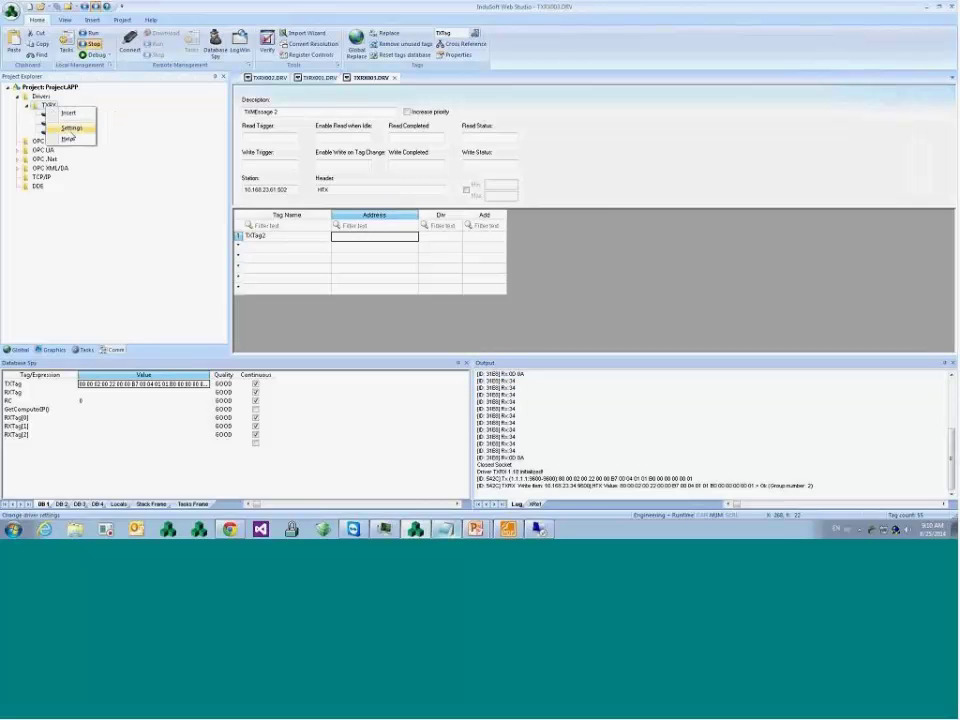
pyautogui.click(70, 128)
pyautogui.click(394, 248)
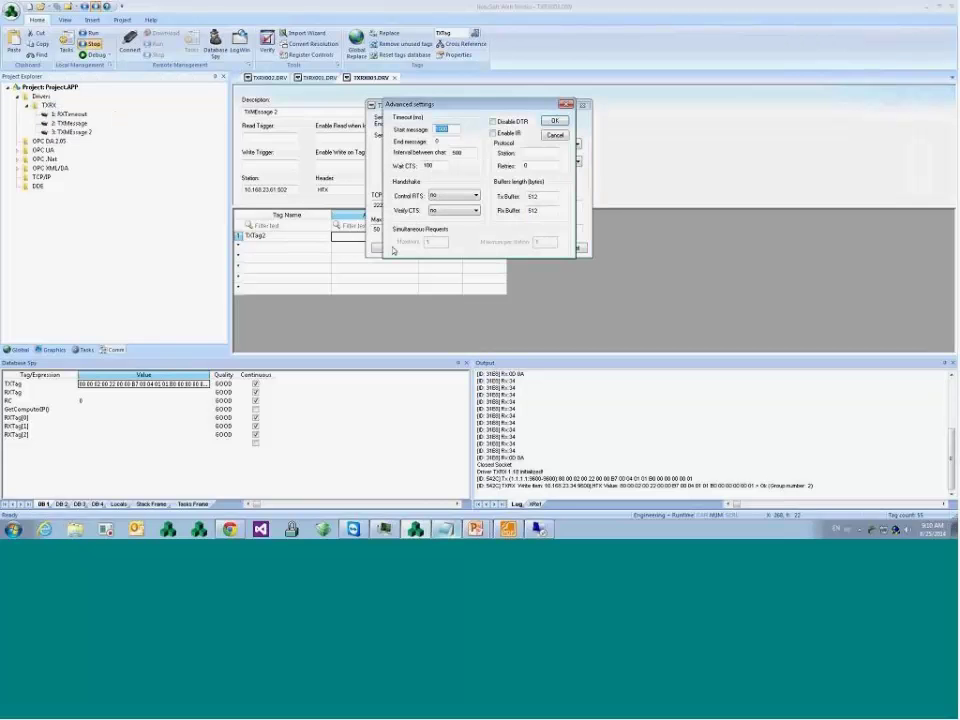
pyautogui.write('1000')
pyautogui.press('Tab')
pyautogui.press('Tab')
pyautogui.write('500')
pyautogui.click(556, 137)
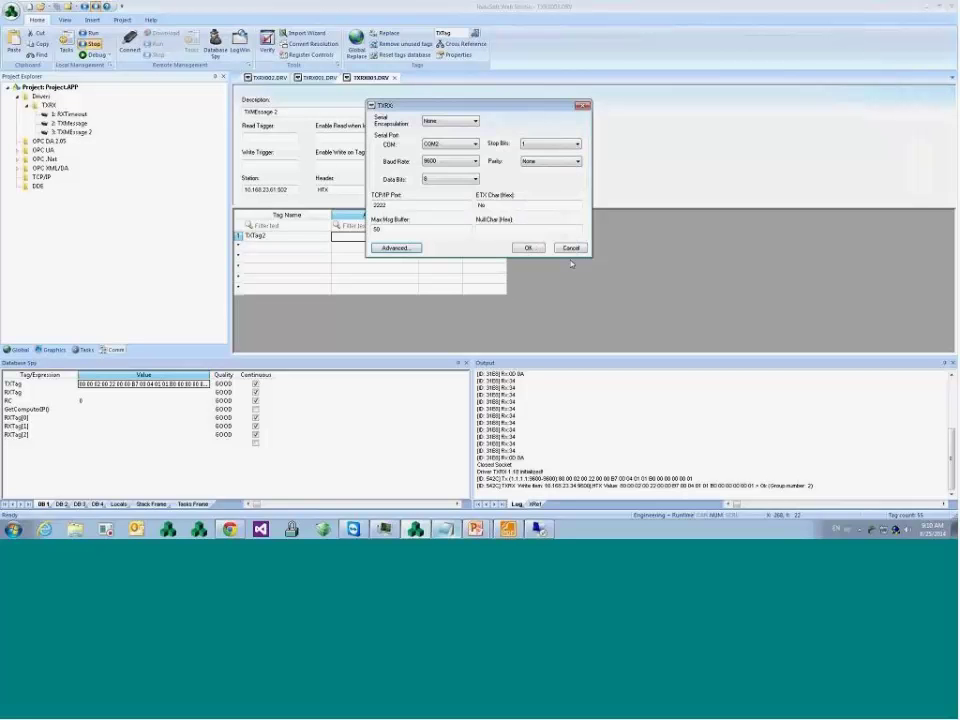
pyautogui.click(527, 248)
pyautogui.moveTo(480, 394); pyautogui.dragTo(534, 450)
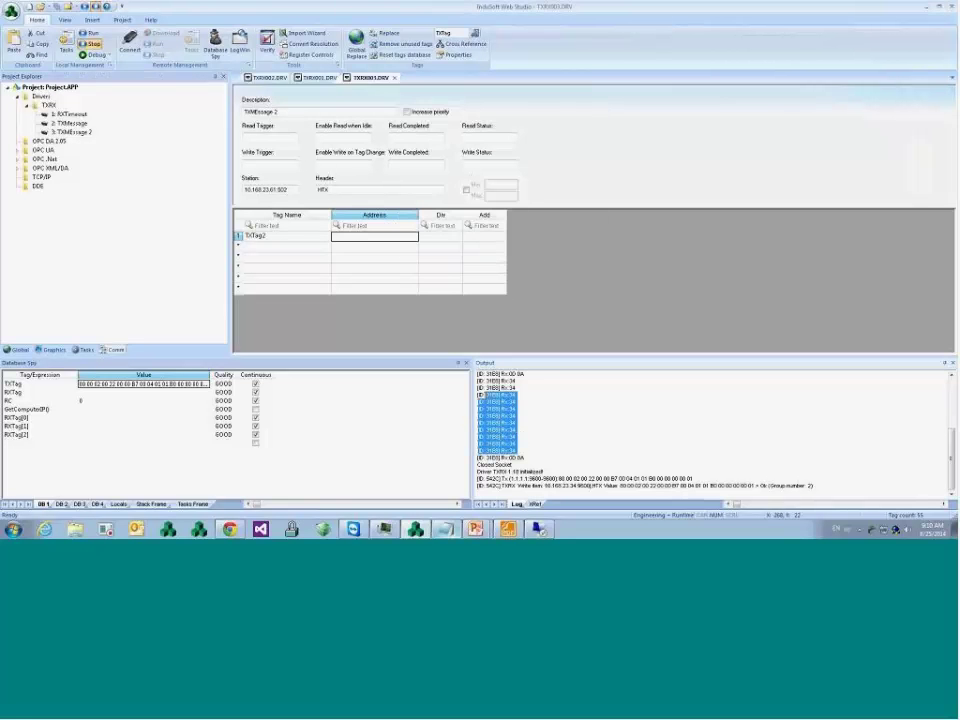
pyautogui.click(534, 452)
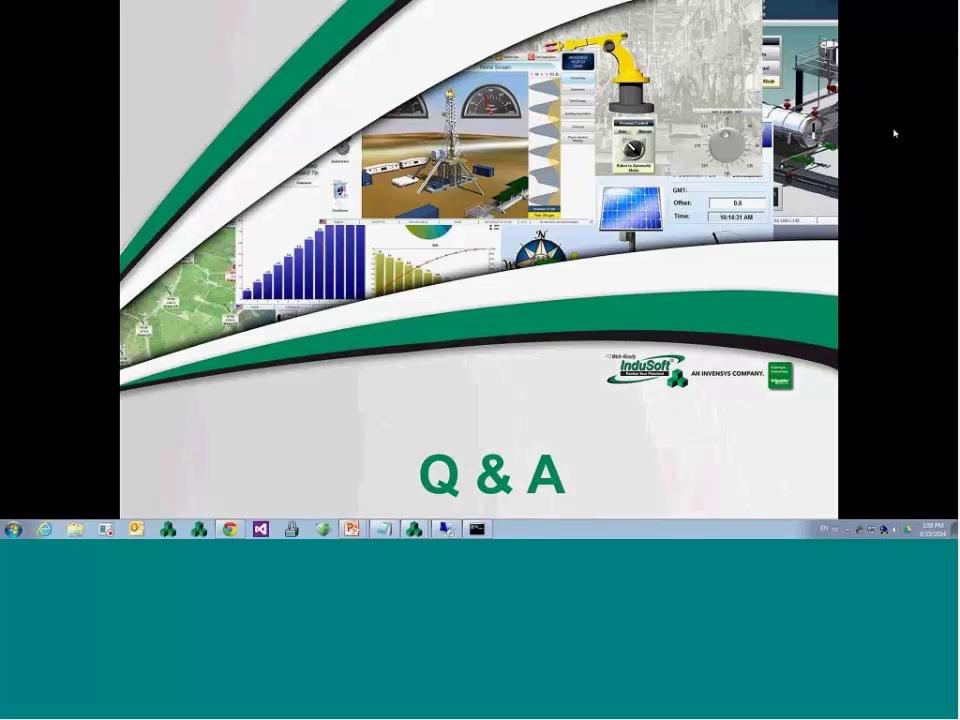
# - Switch from the Q&A slideshow to the InduSoft Web Studio project and stop its local runtime
pyautogui.hotkey('alt', 'Tab')
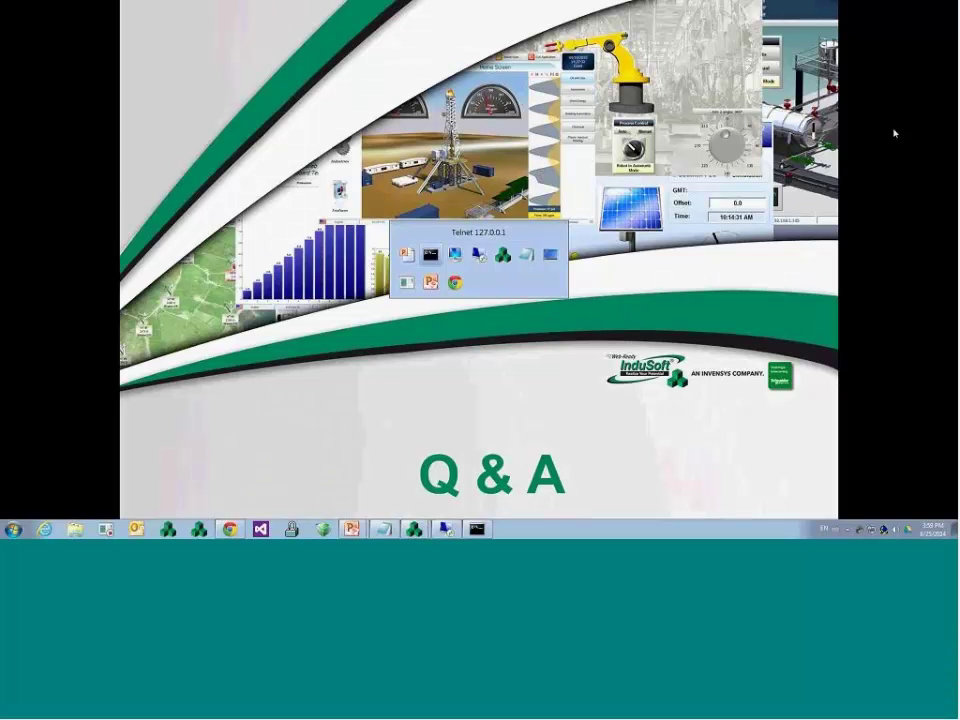
pyautogui.hotkey('alt', 'Tab')
pyautogui.hotkey('alt', 'Tab')
pyautogui.hotkey('alt', 'Tab')
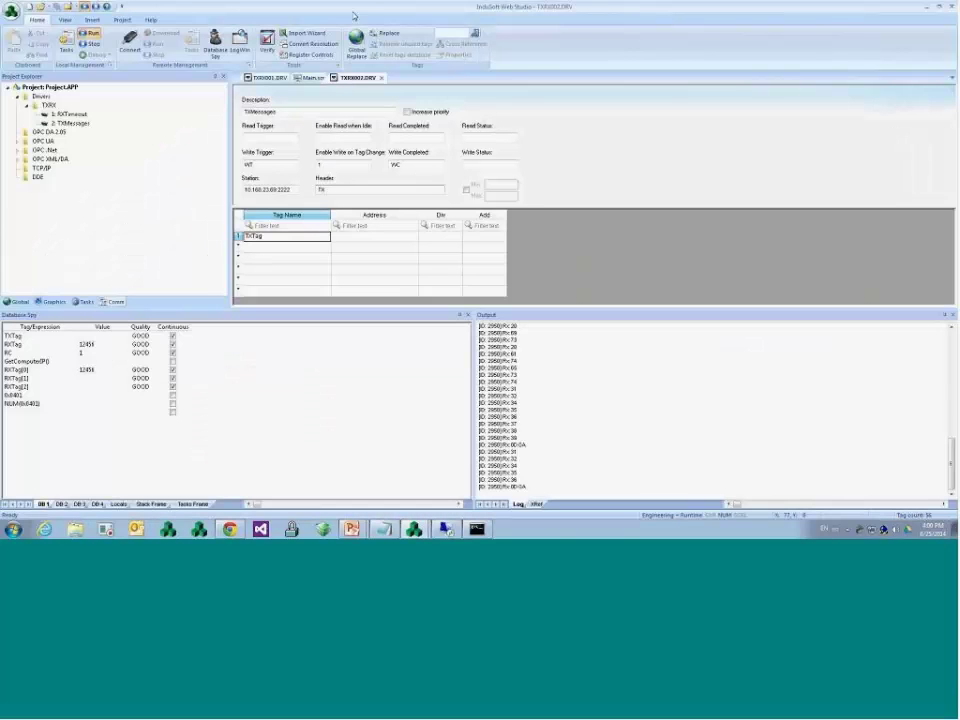
pyautogui.click(94, 44)
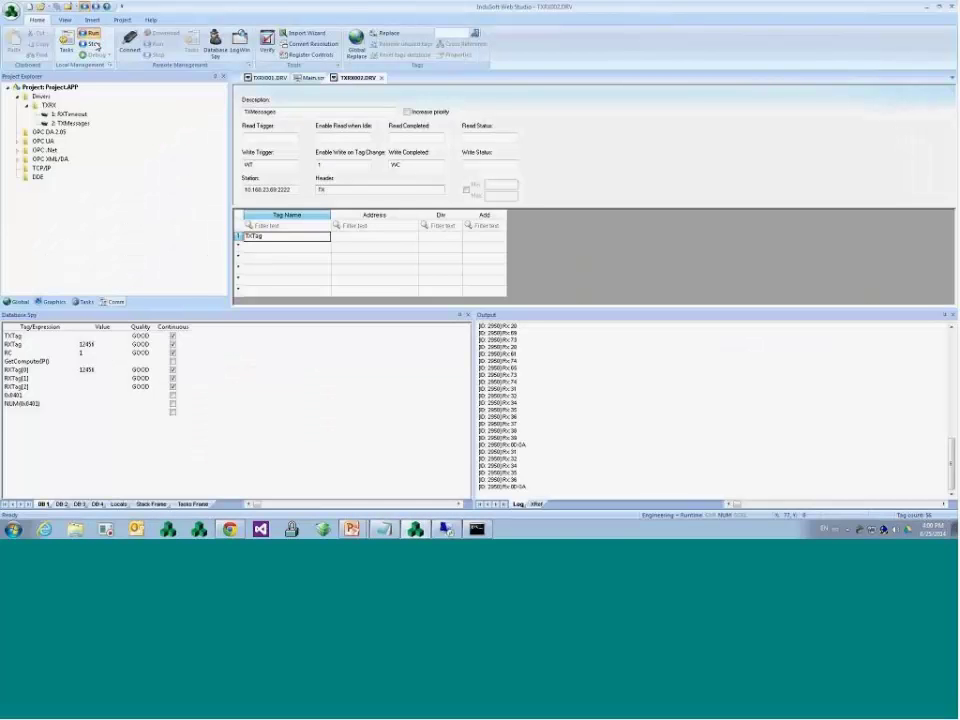
# - Set the TXRX driver's TCP/IP port to 44818 in its driver settings
pyautogui.rightClick(60, 105)
pyautogui.click(78, 127)
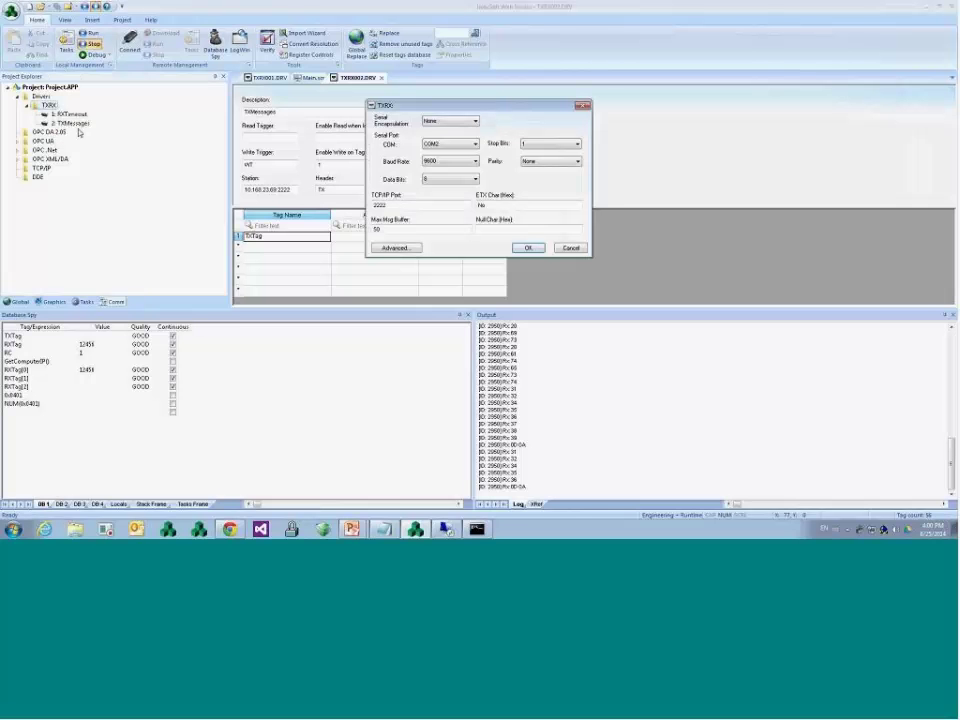
pyautogui.doubleClick(385, 205)
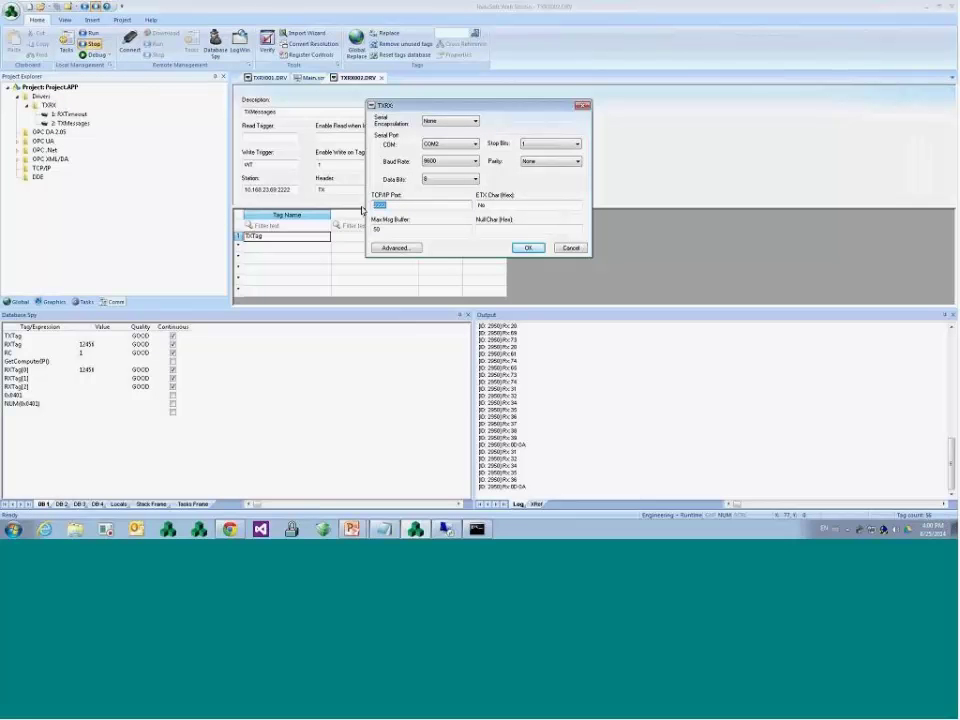
pyautogui.write('44818')
pyautogui.click(527, 247)
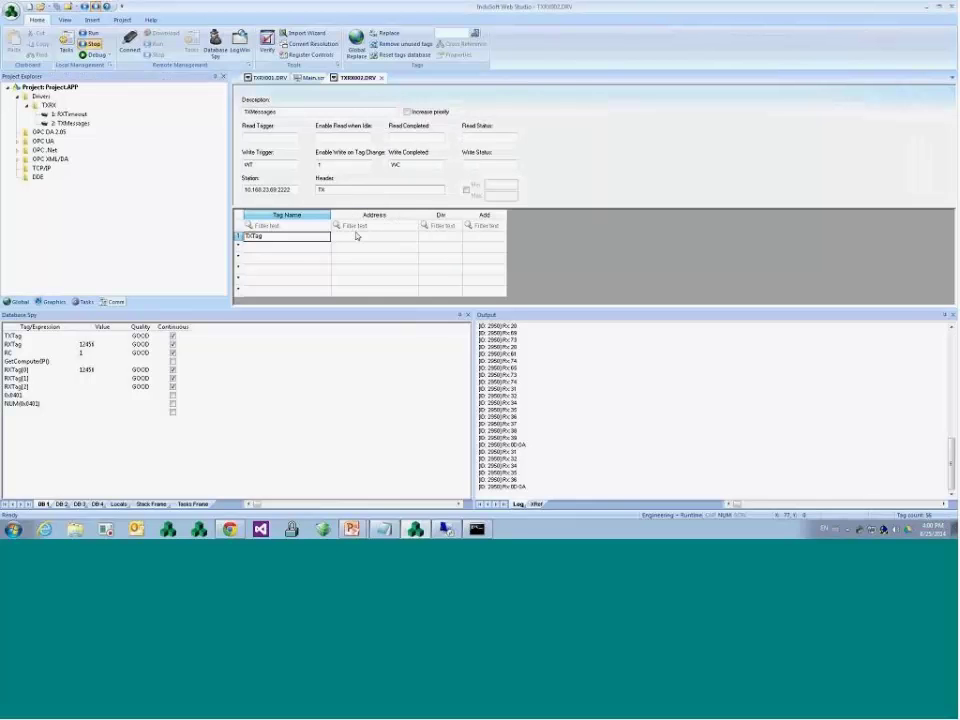
# - Set the address of the RXTag[0] row to H in the RXTimeout driver sheet
pyautogui.click(270, 77)
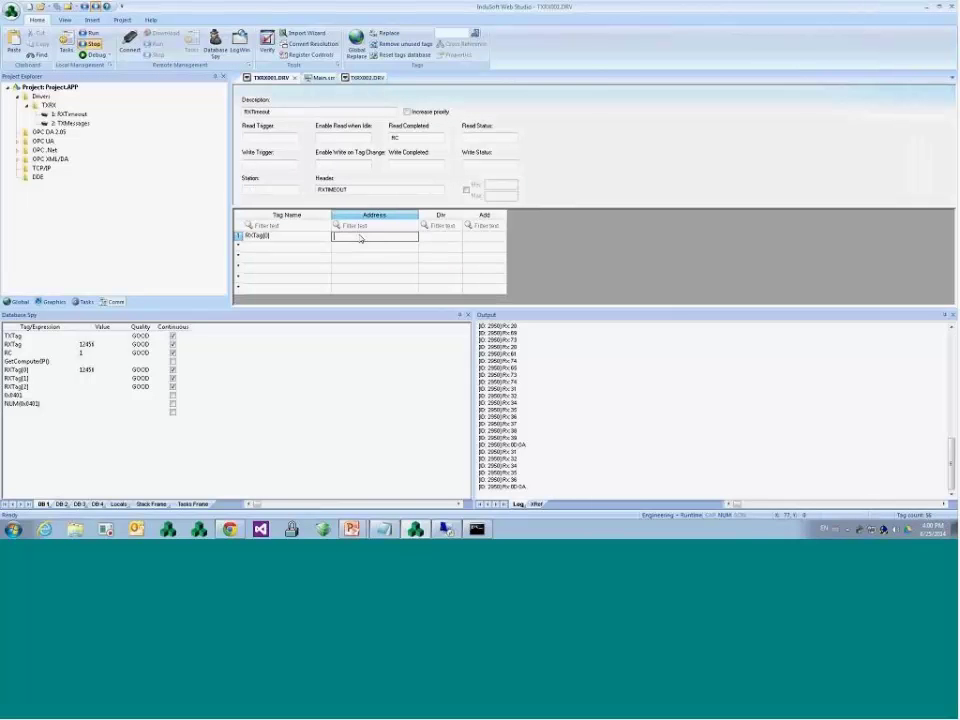
pyautogui.write('H')
pyautogui.click(352, 248)
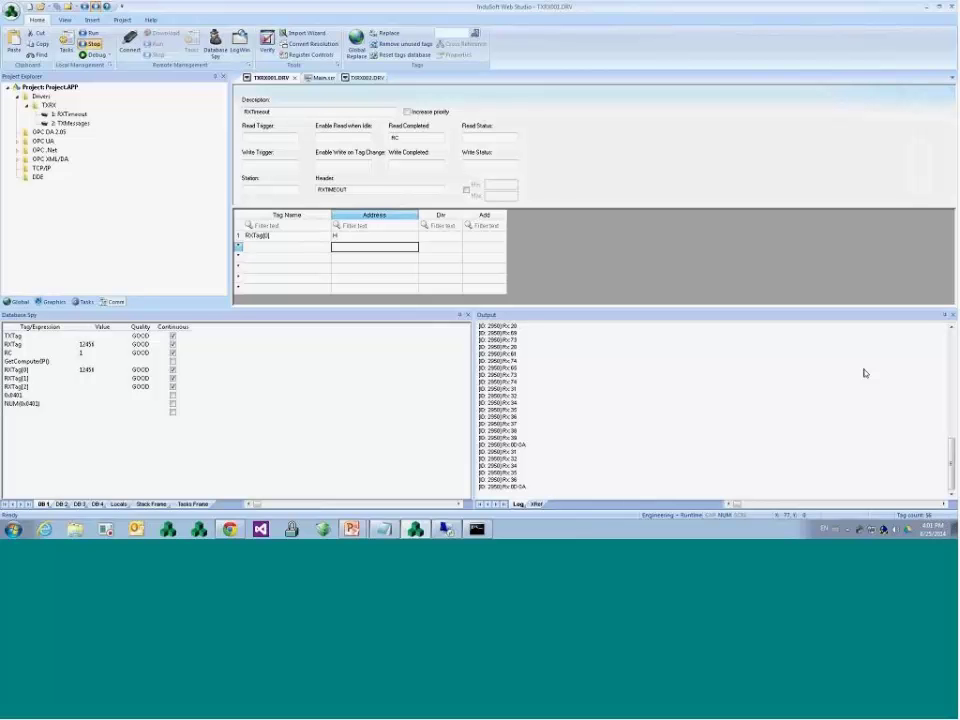
# - Review the RXTimeout sheet's header and tag row, and the write settings of the TXMessages sheet
pyautogui.click(266, 238)
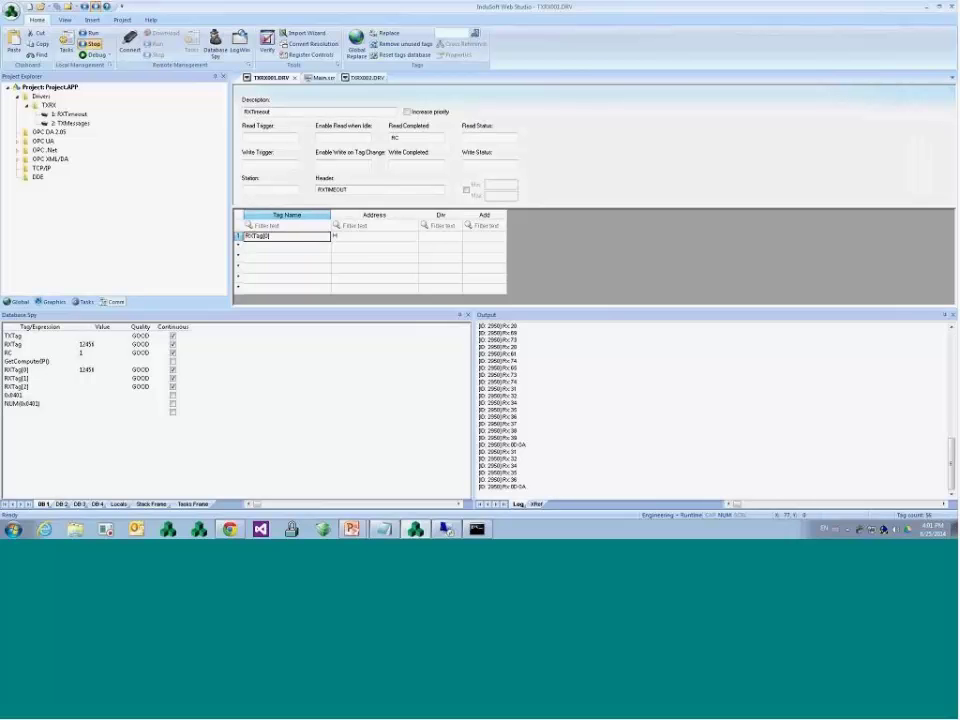
pyautogui.click(347, 246)
pyautogui.click(320, 237)
pyautogui.doubleClick(320, 188)
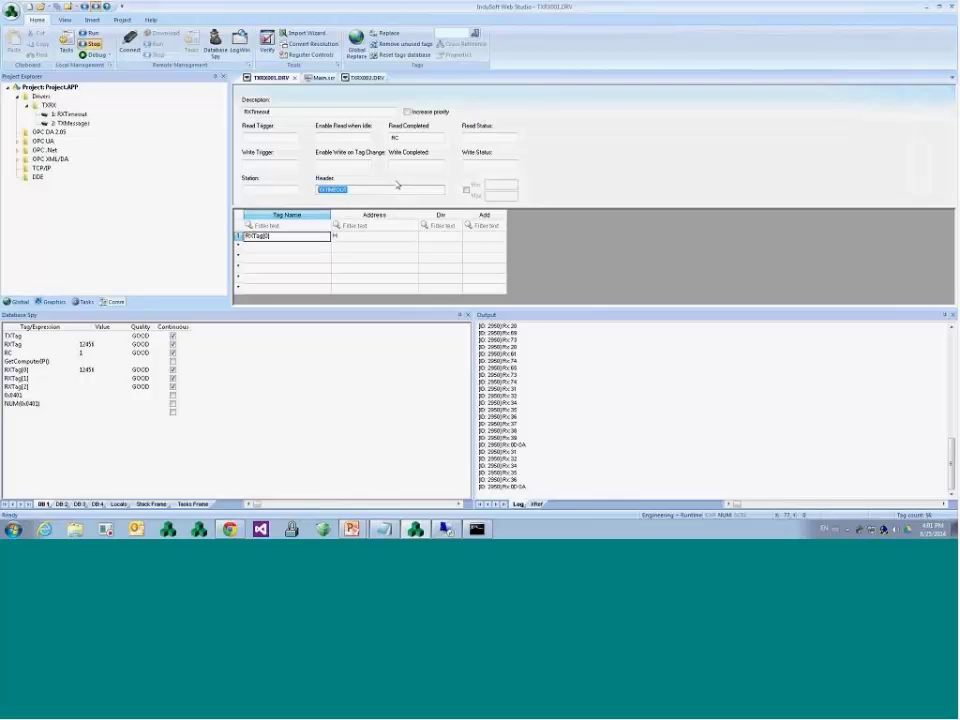
pyautogui.click(379, 235)
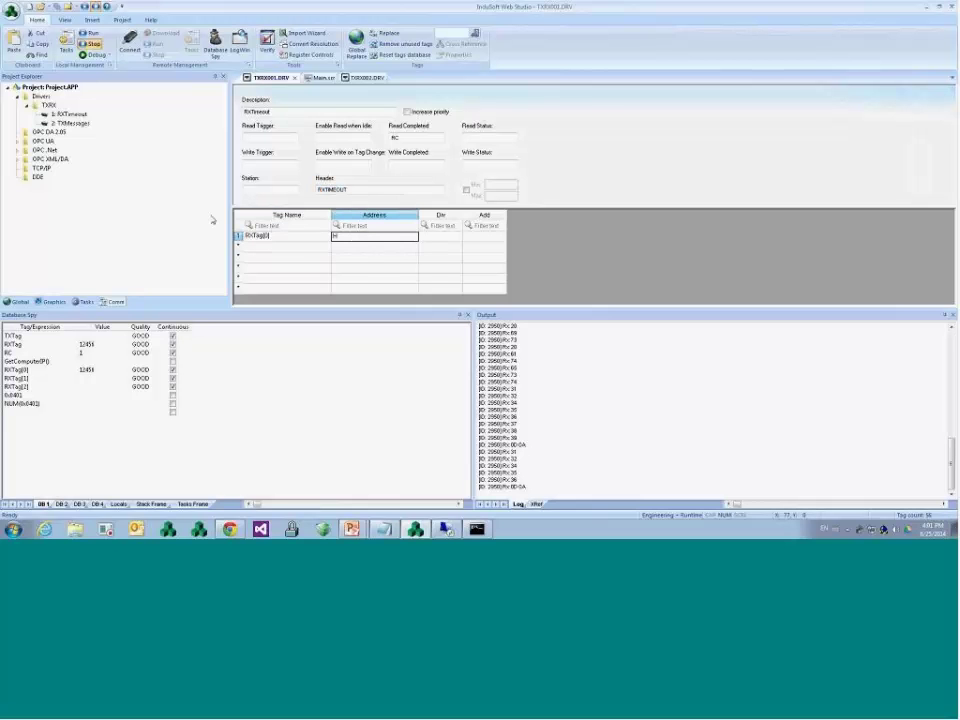
pyautogui.click(290, 238)
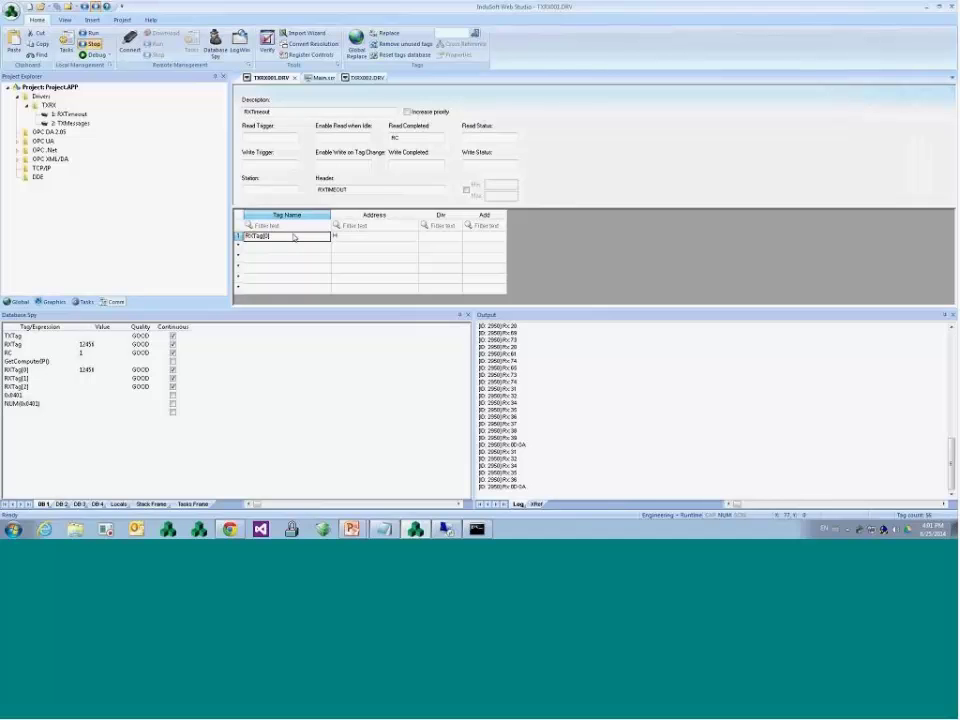
pyautogui.click(362, 77)
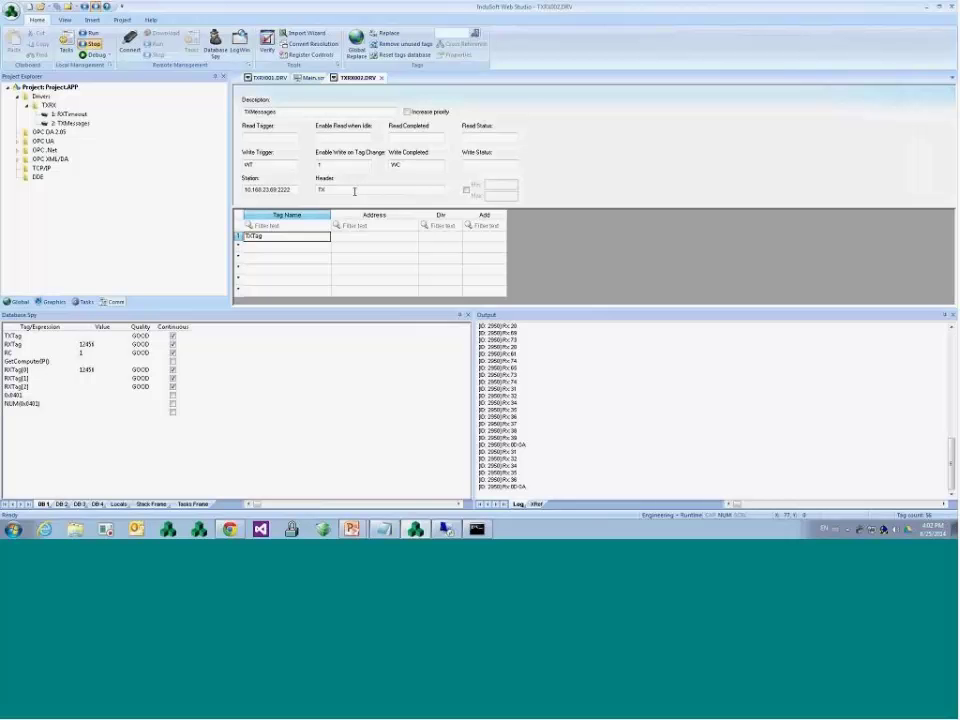
pyautogui.click(352, 166)
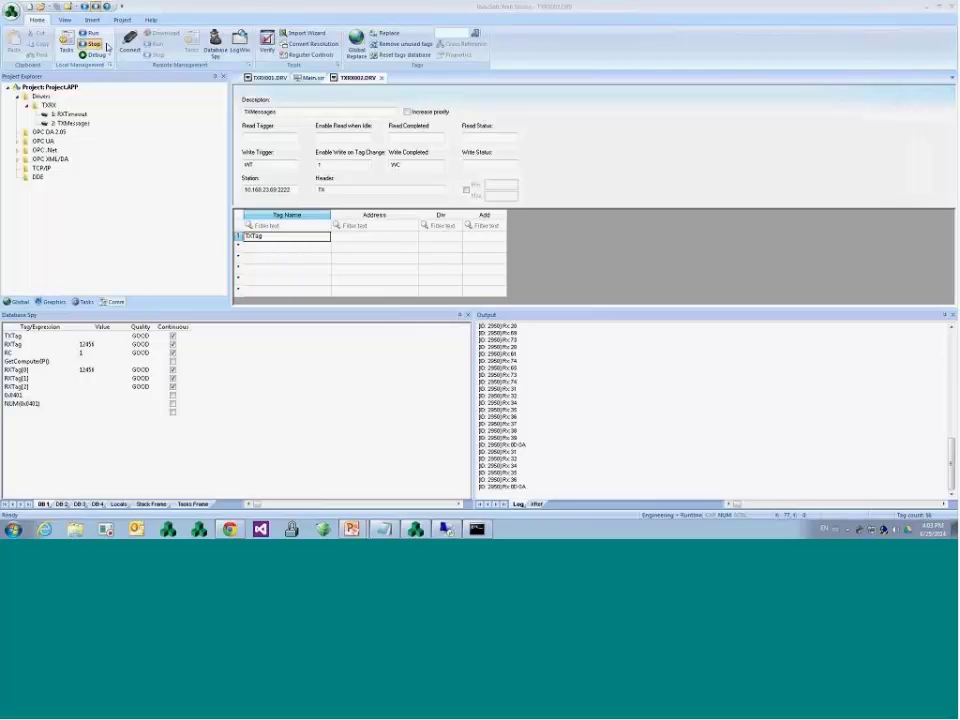
# - Check the serial COM port choices in the TXRX driver settings and close them without changes
pyautogui.rightClick(47, 104)
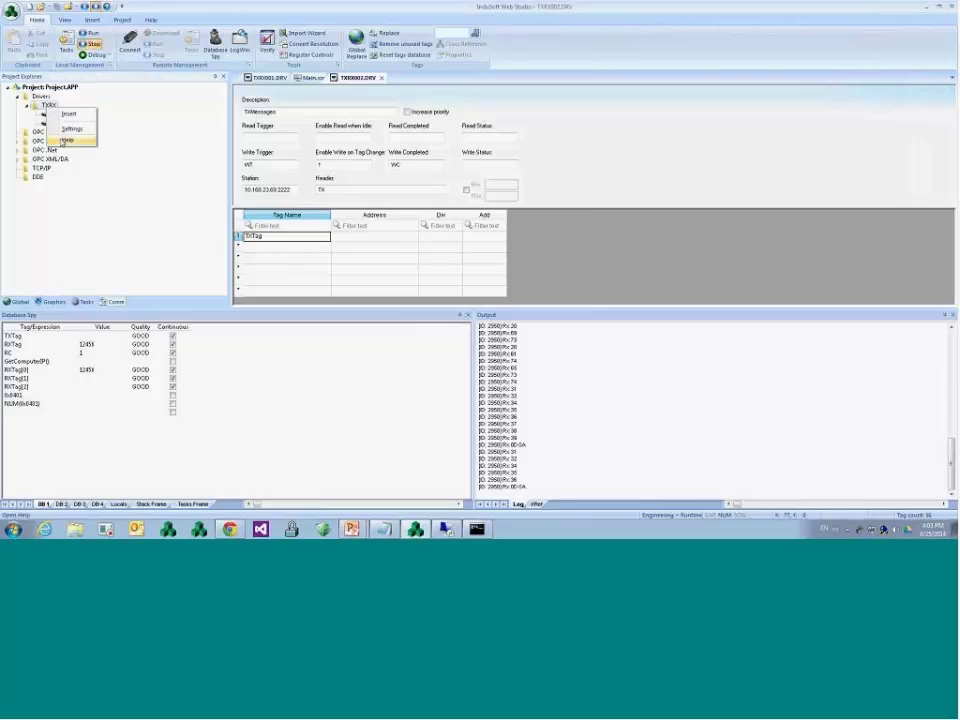
pyautogui.click(70, 126)
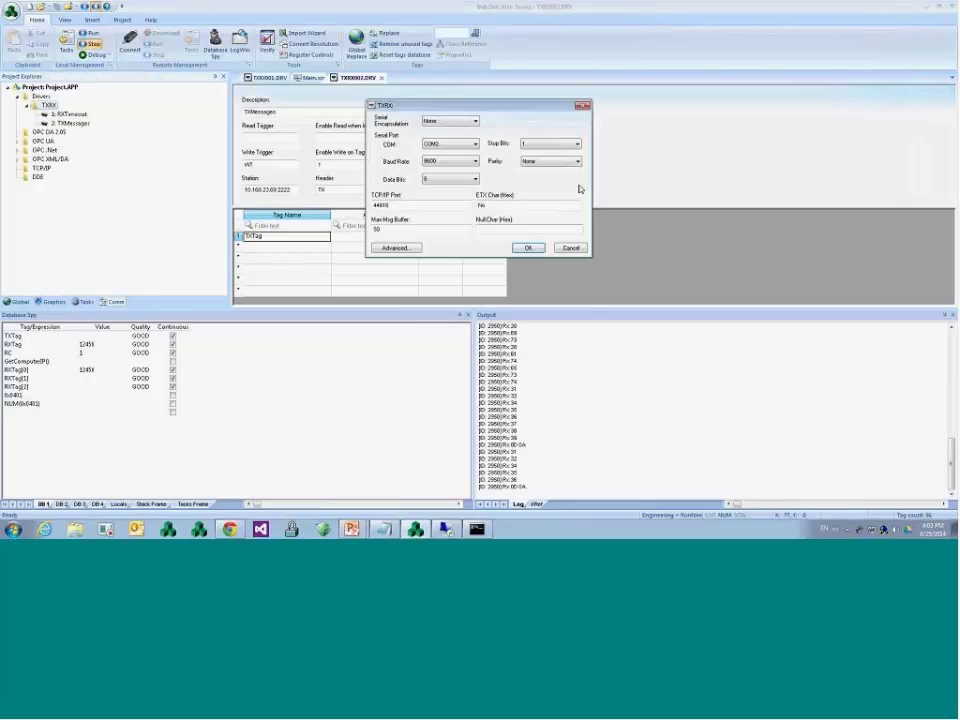
pyautogui.click(466, 145)
pyautogui.click(466, 146)
pyautogui.click(571, 247)
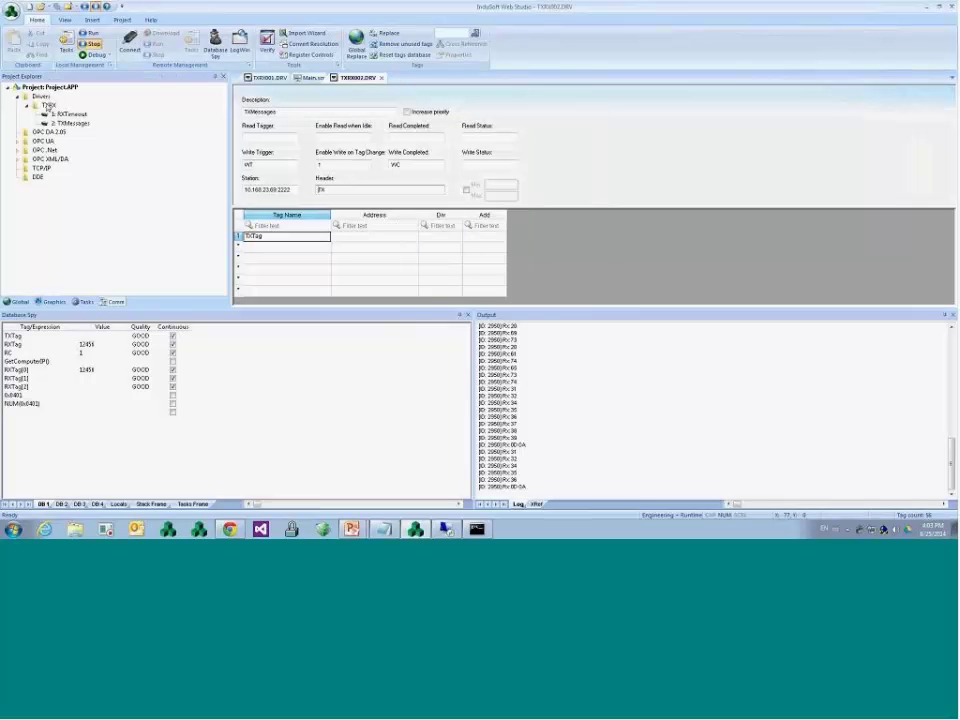
pyautogui.click(47, 105)
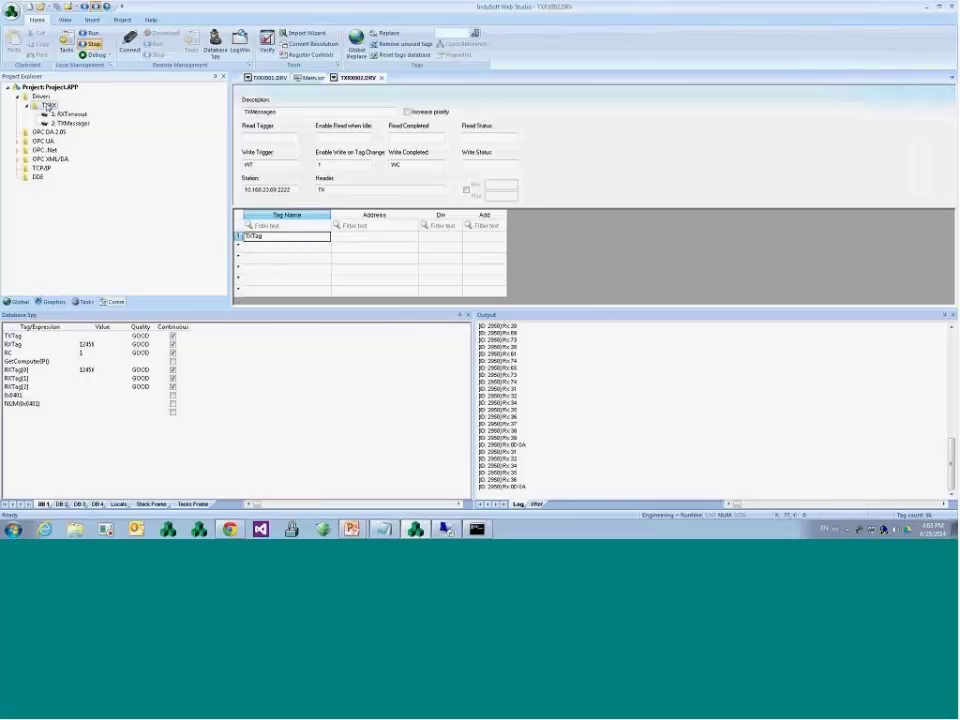
# - Add the expression GetProductPath() to the Database Spy to evaluate the product's installation path
pyautogui.click(68, 417)
pyautogui.write('G')
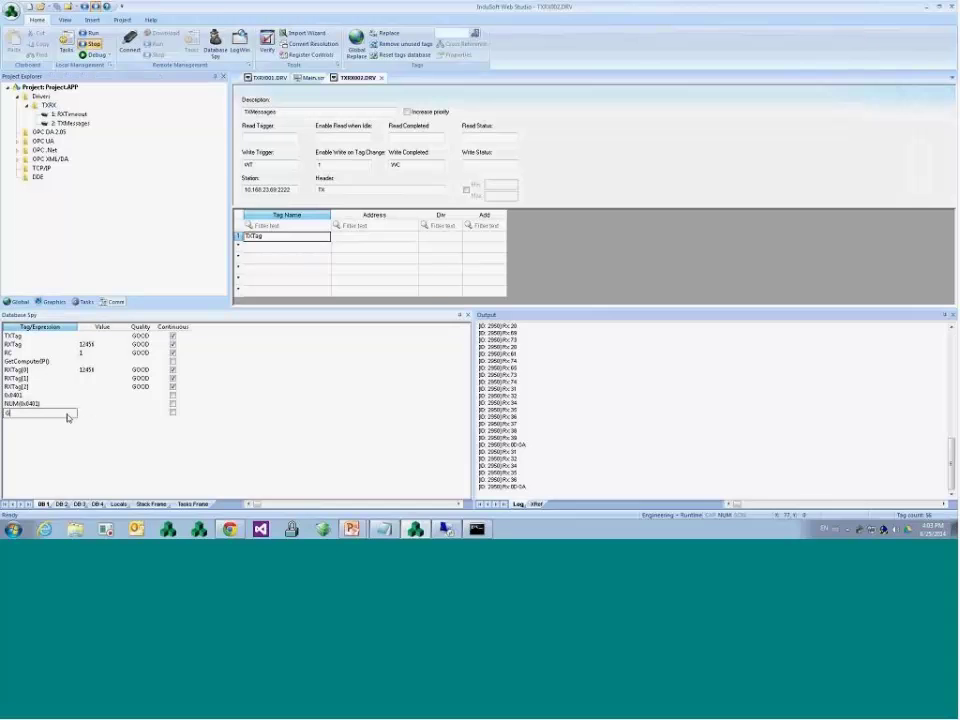
pyautogui.write('etProductPath()')
pyautogui.press('Return')
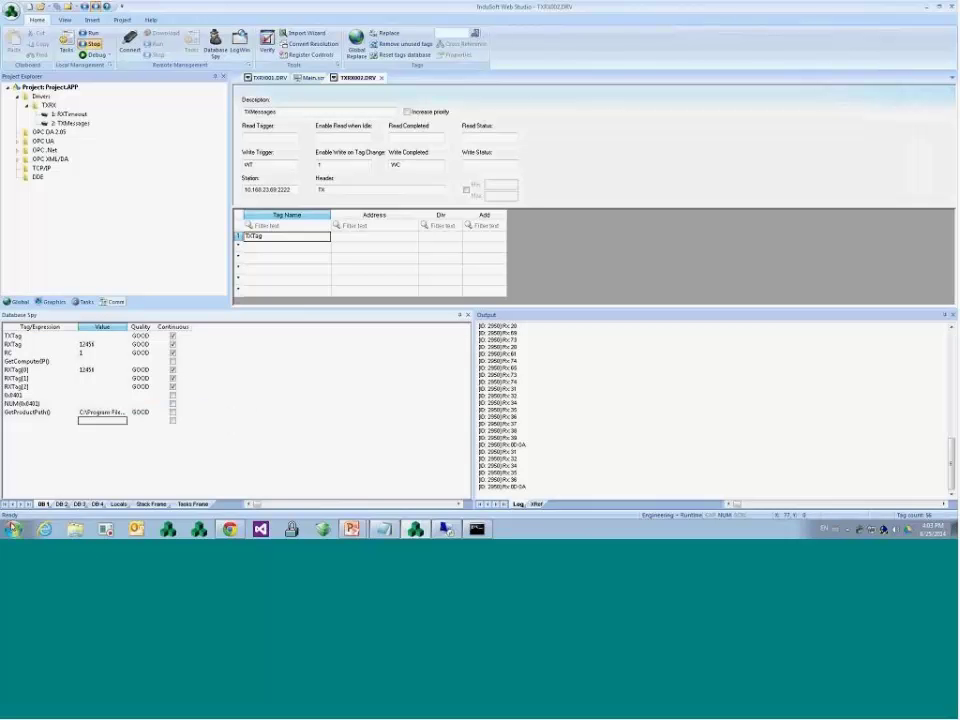
# - Open the folder C:\Program Files (x86)\InduSoft Web Studio v7.1\Drv\ in a maximized window with a widened file list
pyautogui.click(14, 528)
pyautogui.write('C:\\Program Files (x86)\\InduSoft Web Studio v7.1\\Drv\\')
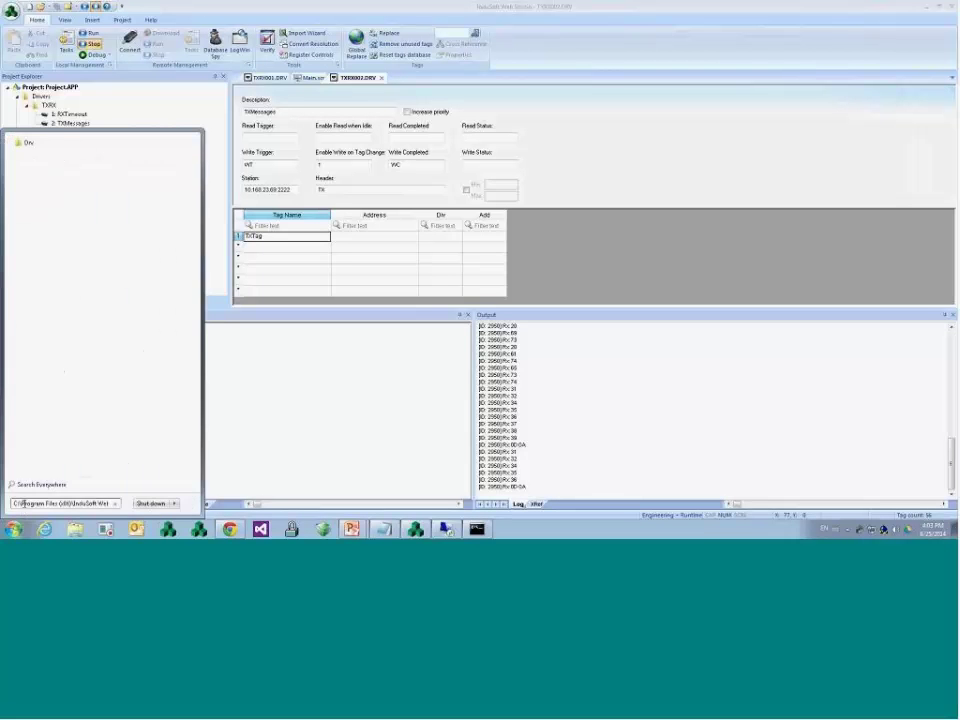
pyautogui.press('Return')
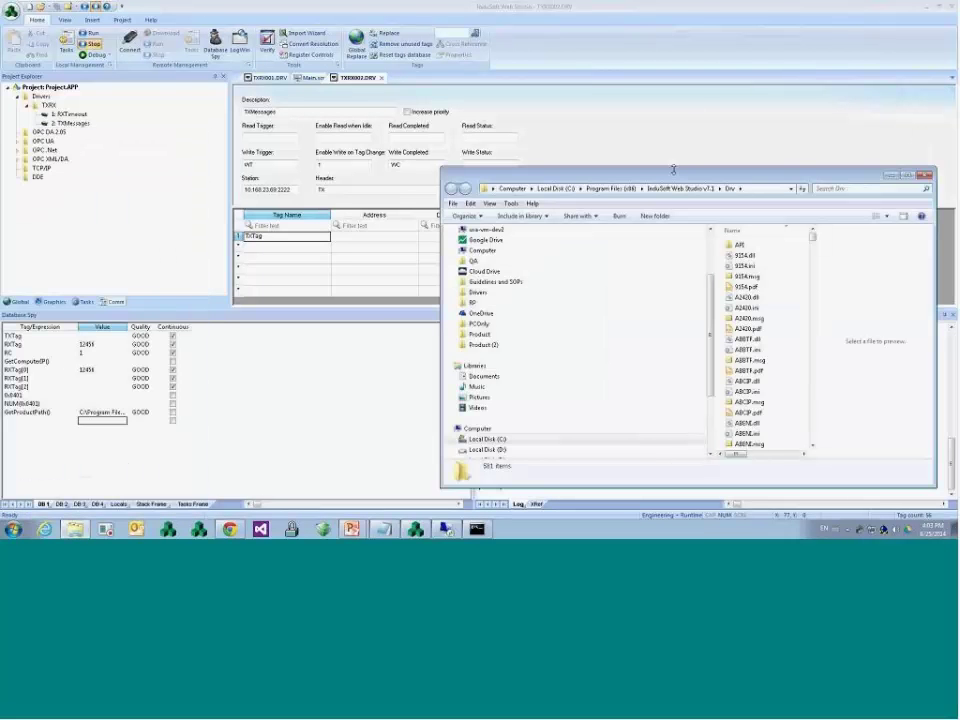
pyautogui.doubleClick(673, 170)
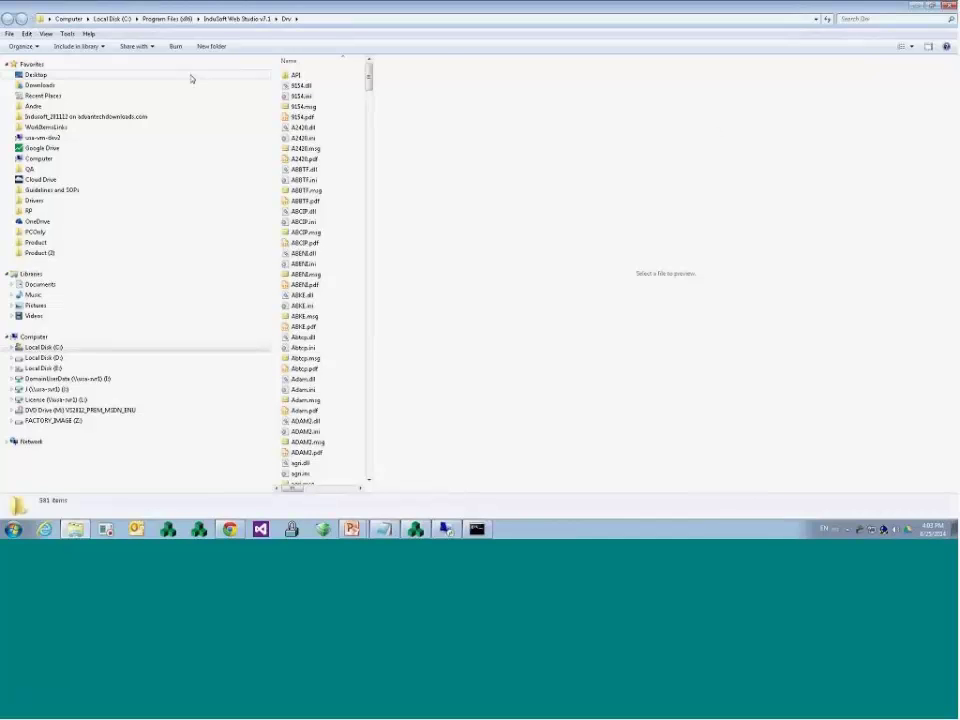
pyautogui.moveTo(372, 78); pyautogui.dragTo(538, 80)
# - Duplicate TxRx.dll, TxRx.ini and TxRx.msg within the Drv folder, granting administrator permission for the copy
pyautogui.click(398, 88)
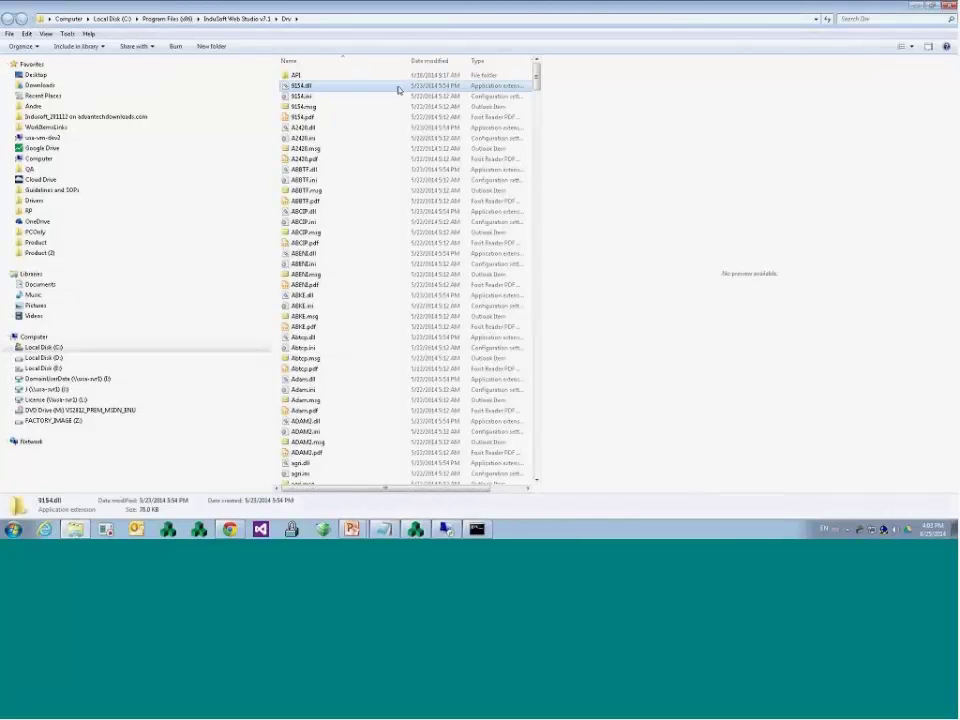
pyautogui.write('txrx')
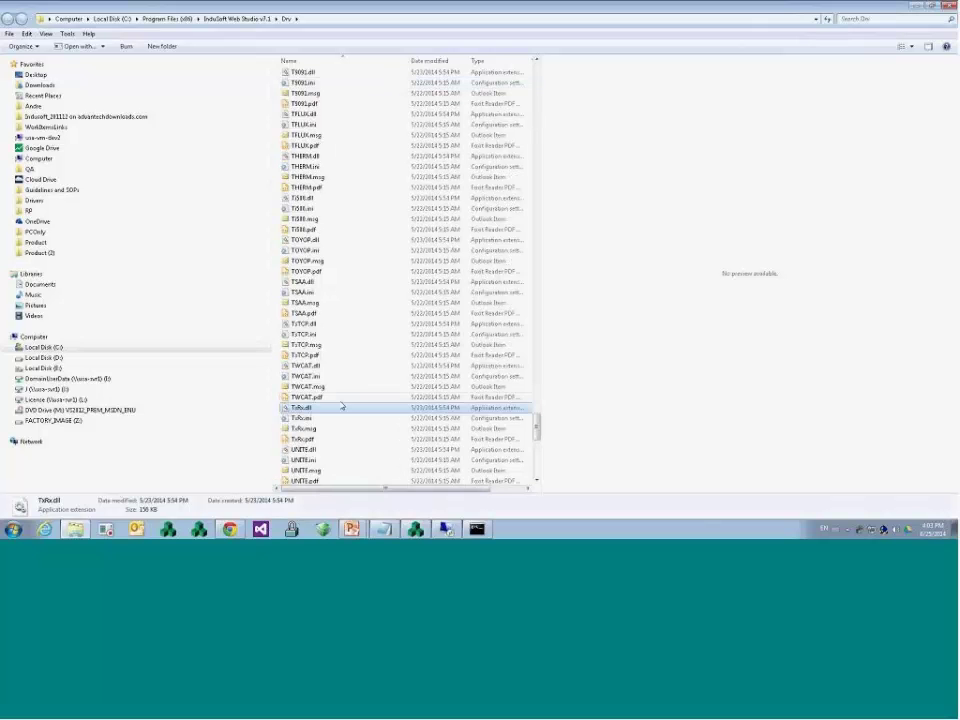
pyautogui.scroll(-1, 338, 425)
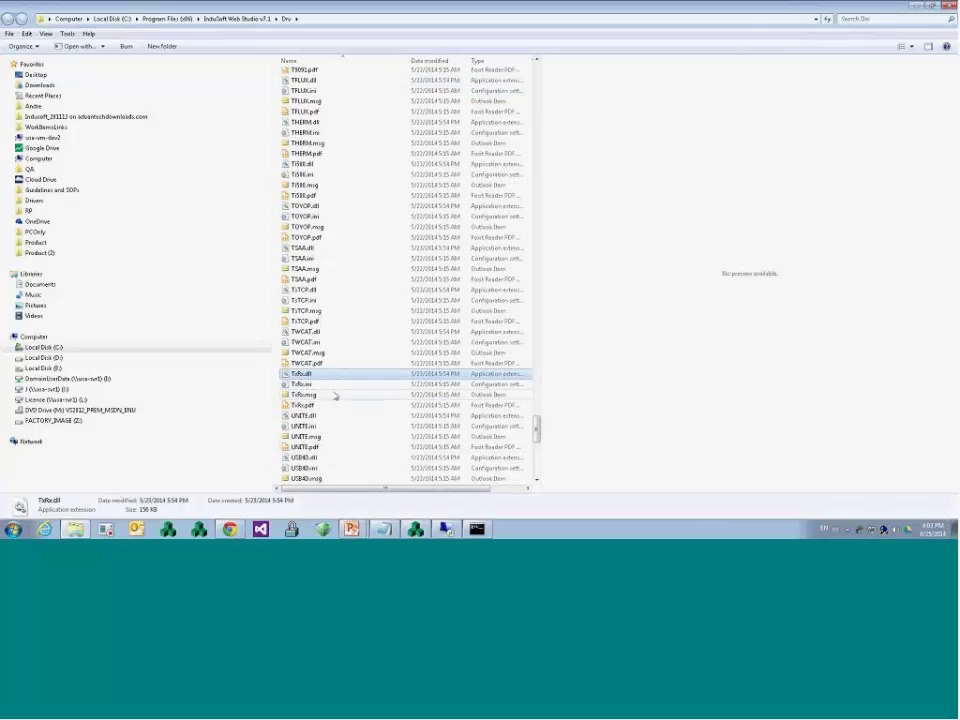
pyautogui.keyDown('shift'); pyautogui.click(335, 396); pyautogui.keyUp('shift')
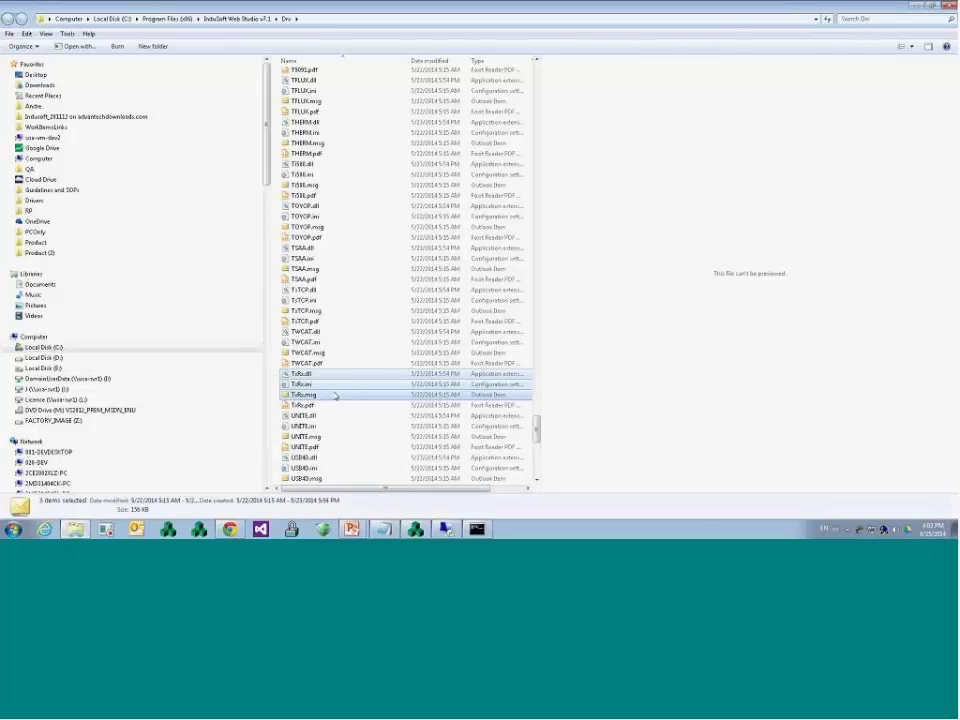
pyautogui.hotkey('ctrl', 'v')
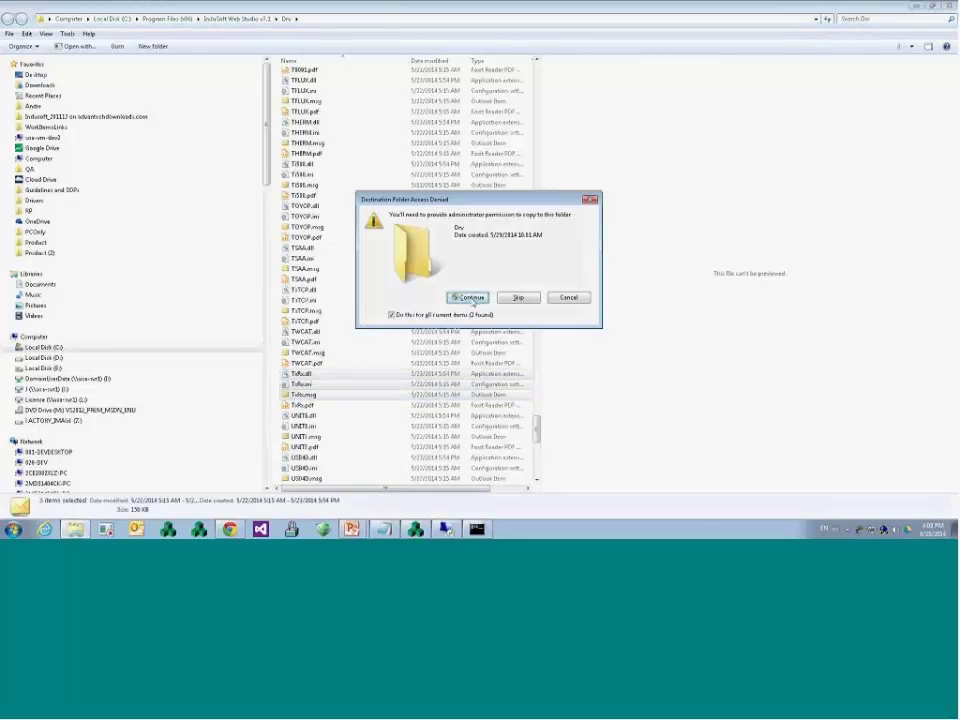
pyautogui.click(471, 297)
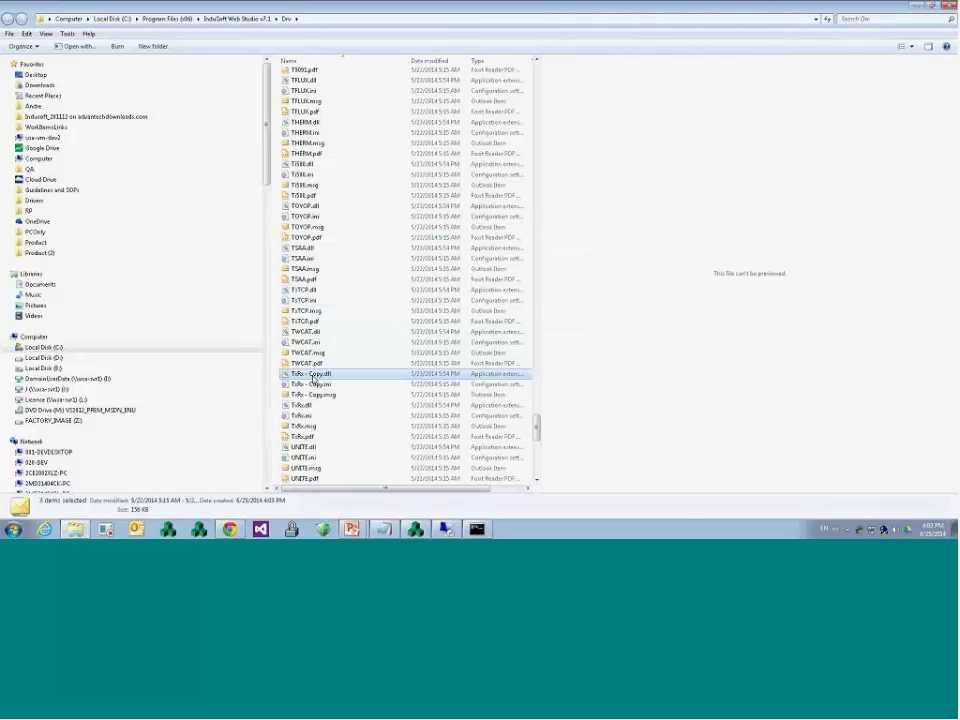
# - Rename TxRx - Copy.dll to TxRxZ.dll, granting administrator permission for the change
pyautogui.click(310, 374)
pyautogui.click(310, 376)
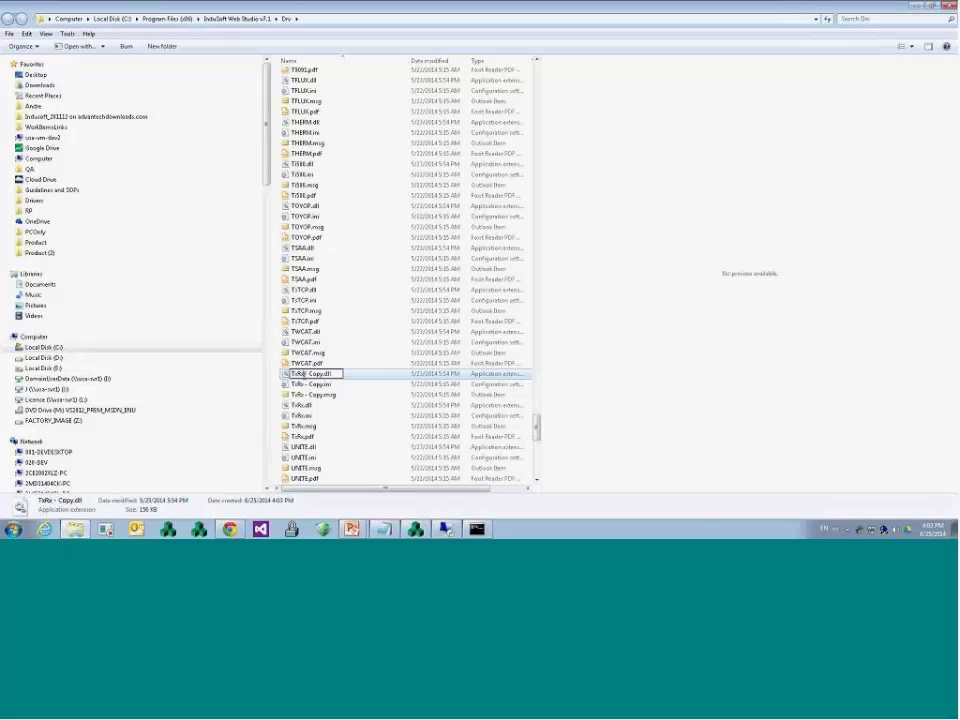
pyautogui.write('Z')
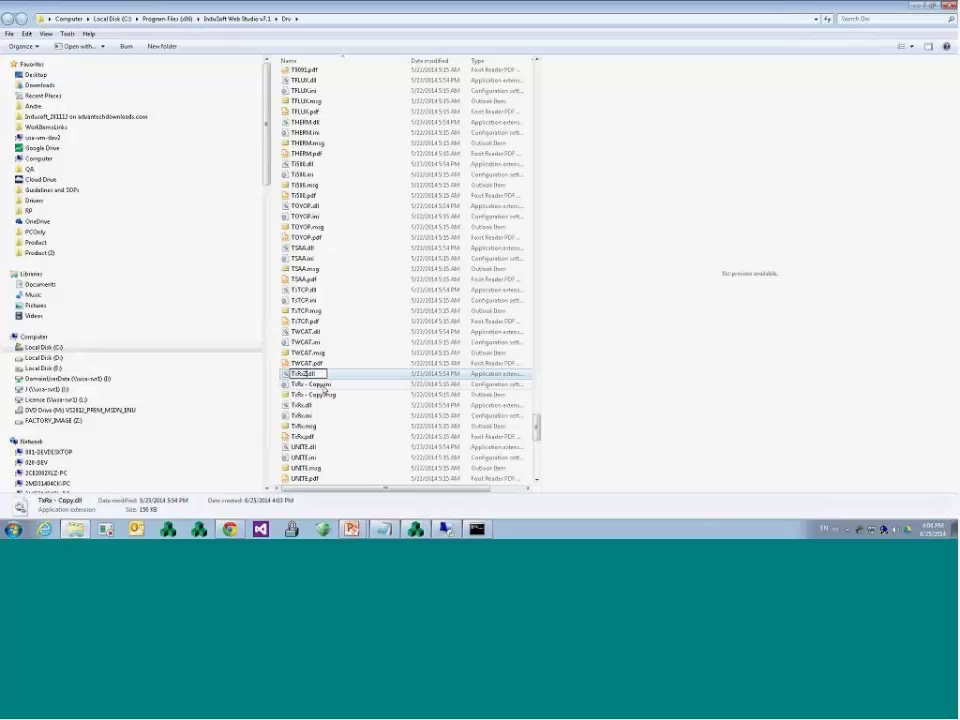
pyautogui.press('Return')
pyautogui.click(467, 304)
# - Rename TxRx - Copy.ini to TxRxZ.ini, granting administrator permission for the change
pyautogui.click(310, 384)
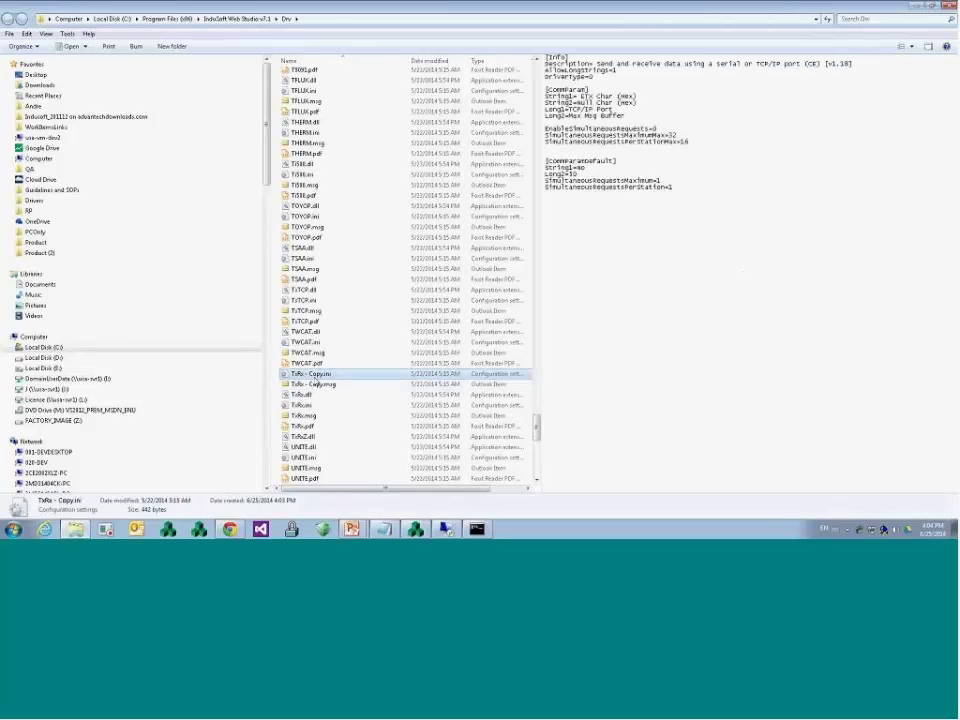
pyautogui.press('F2')
pyautogui.click(301, 374)
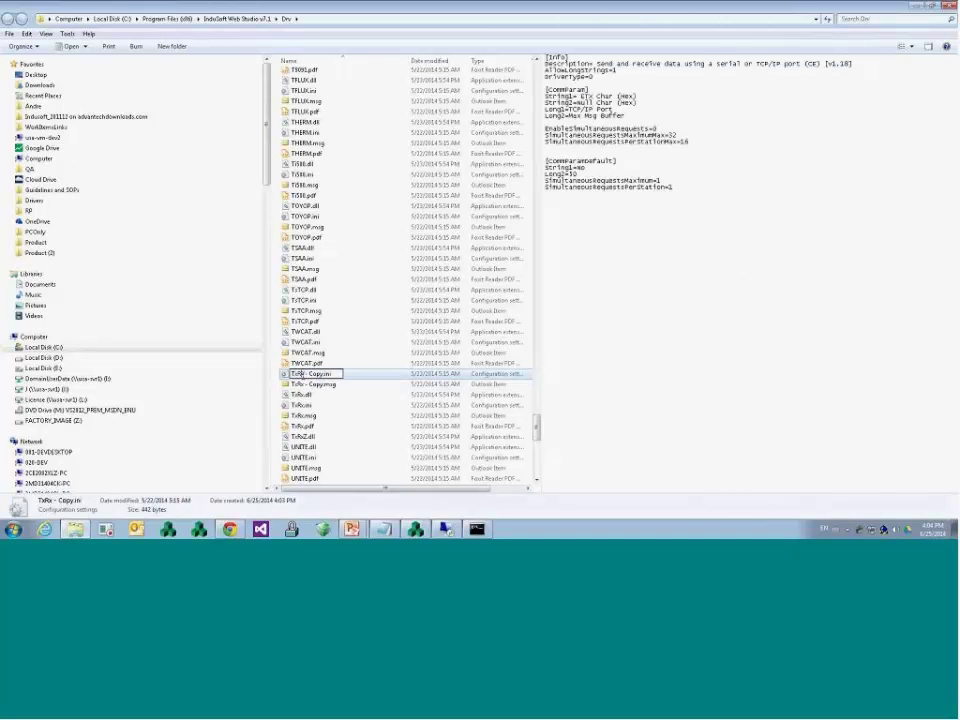
pyautogui.moveTo(301, 374); pyautogui.dragTo(324, 385)
pyautogui.write('Z')
pyautogui.press('Return')
pyautogui.press('Return')
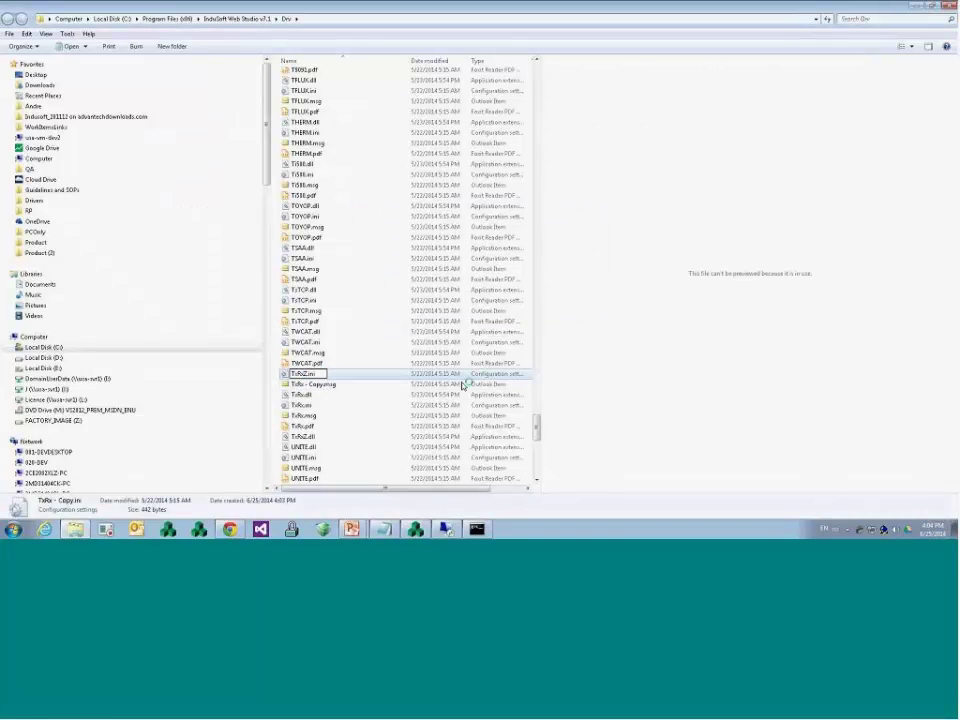
# - Rename TxRx - Copy.msg to TxRxZ.msg
pyautogui.click(306, 376)
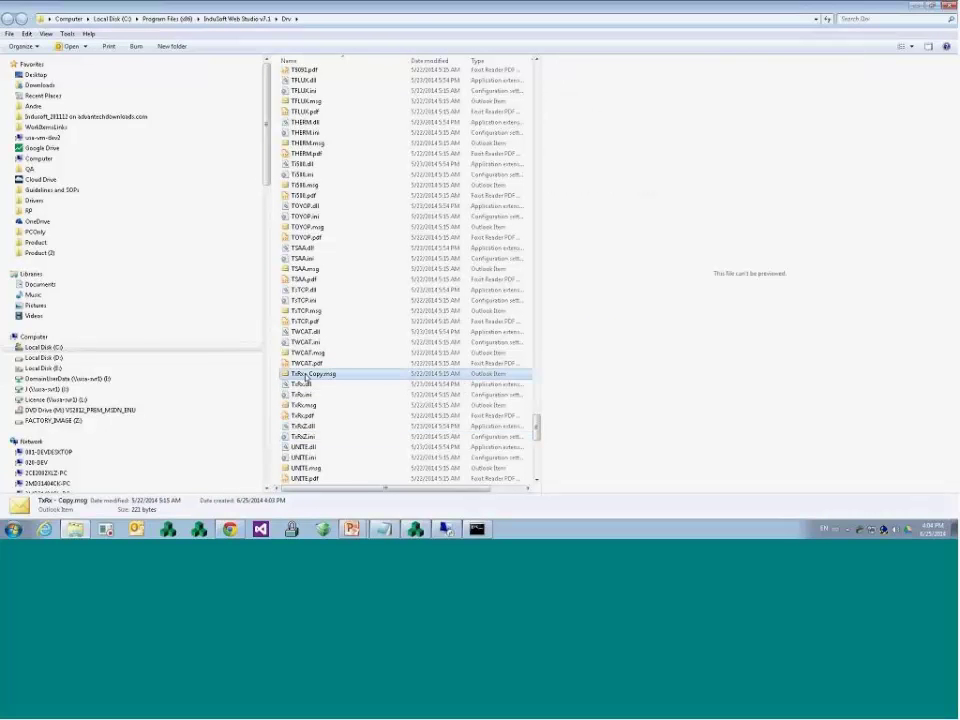
pyautogui.click(306, 379)
pyautogui.moveTo(304, 374); pyautogui.dragTo(322, 374)
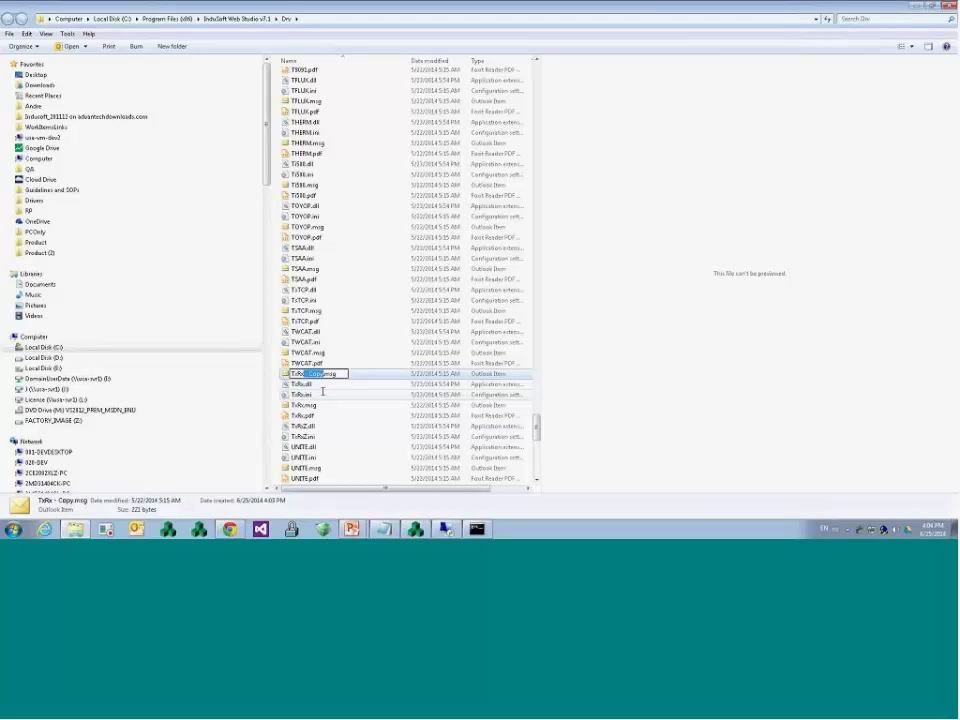
pyautogui.write('Z')
pyautogui.press('Return')
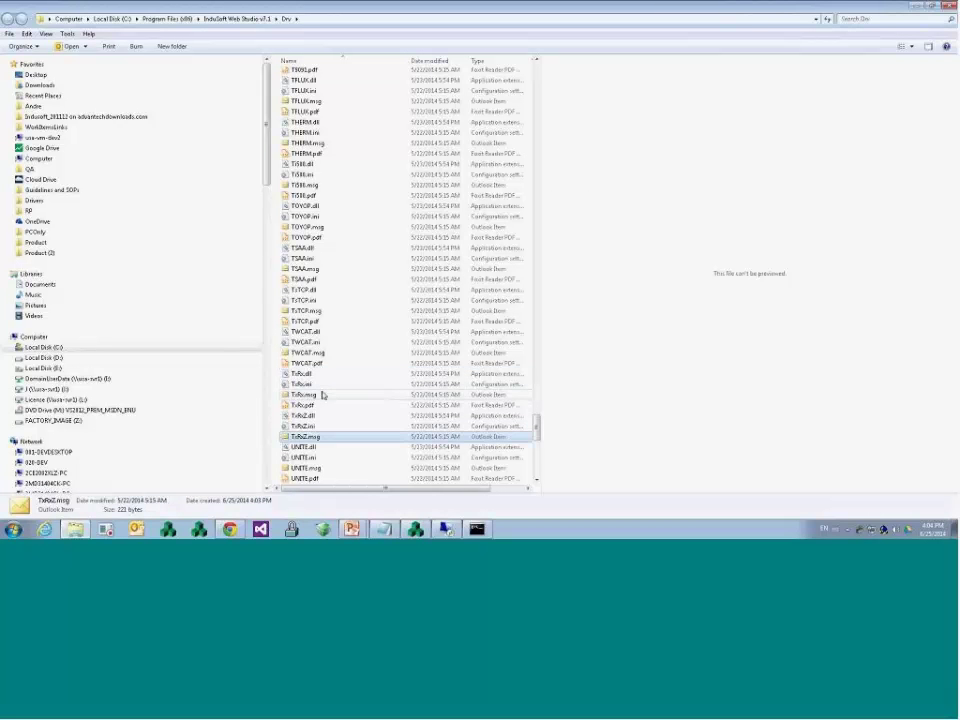
# - Switch to InduSoft Web Studio and add the TXRXZ driver to the project's communication drivers
pyautogui.click(417, 530)
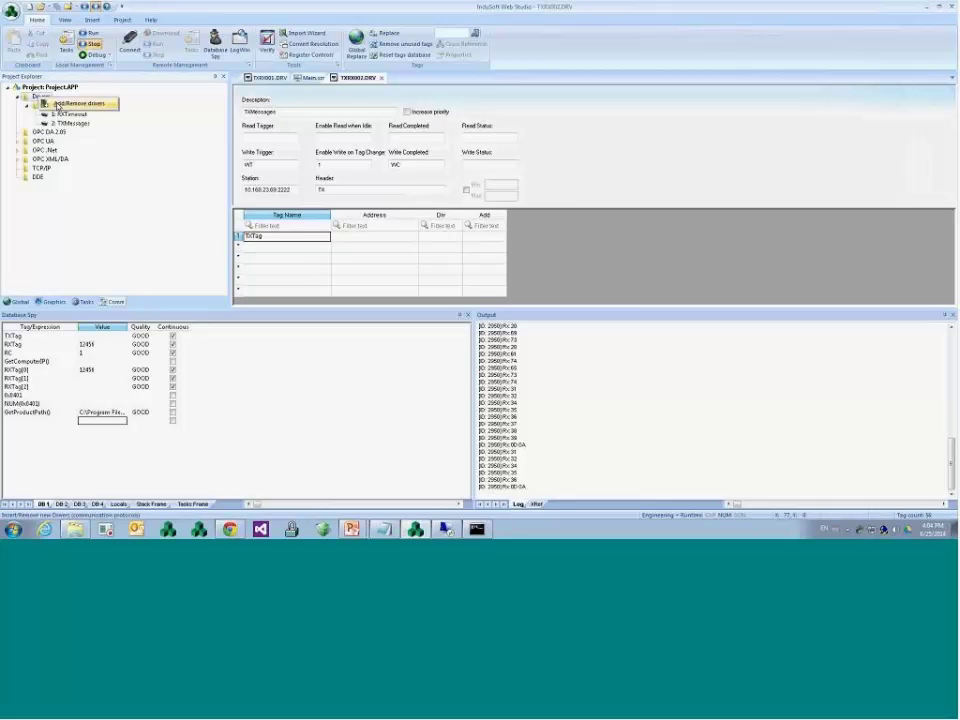
pyautogui.doubleClick(57, 104)
pyautogui.write('t')
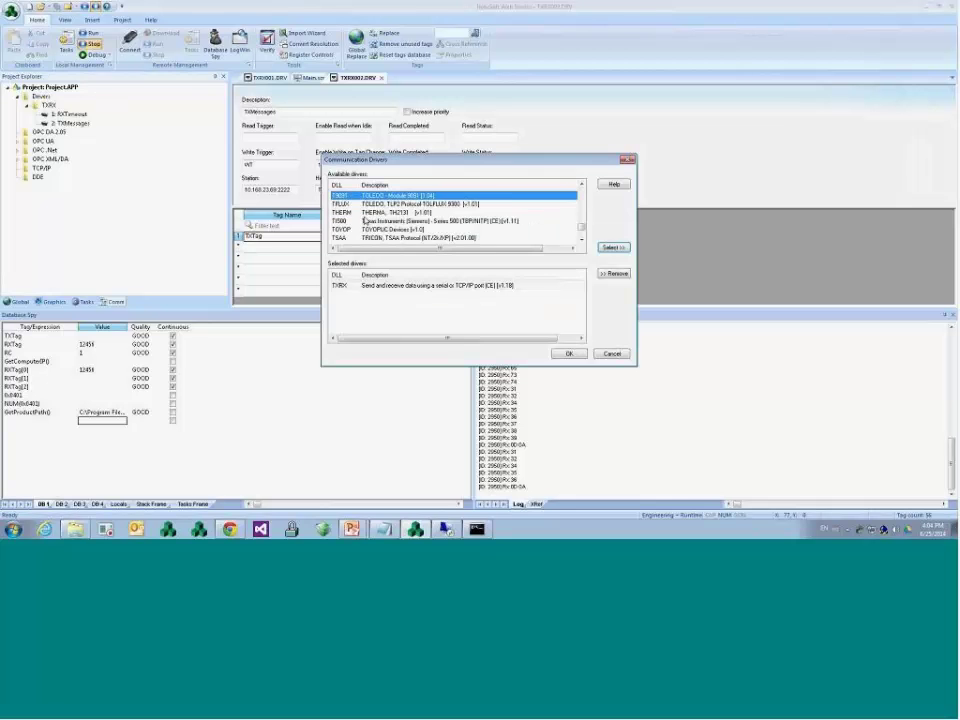
pyautogui.write('x')
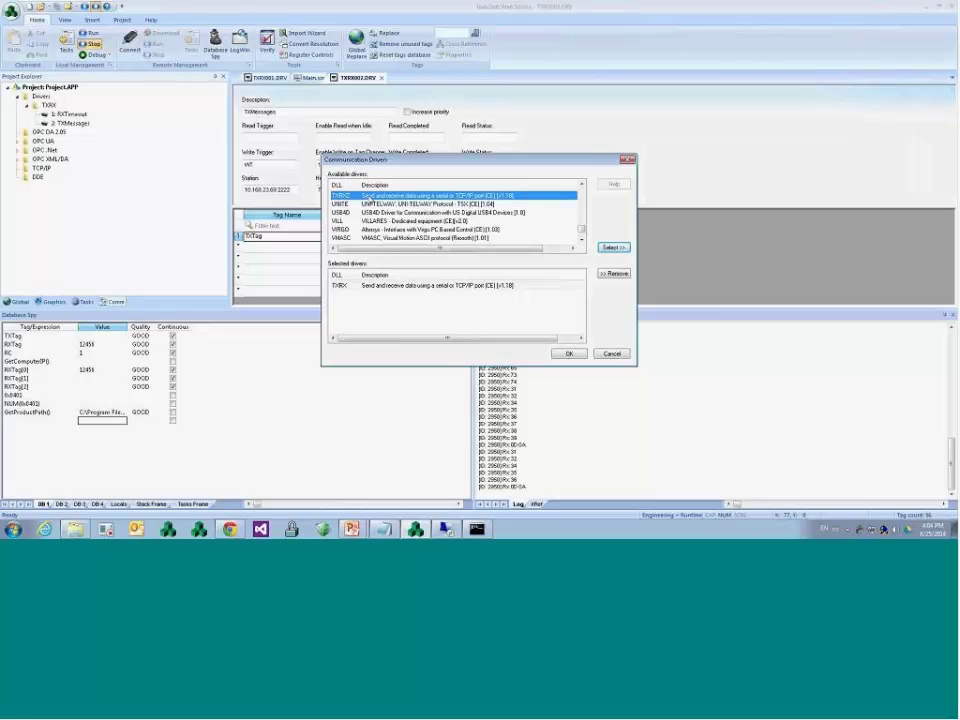
pyautogui.doubleClick(368, 196)
pyautogui.click(395, 294)
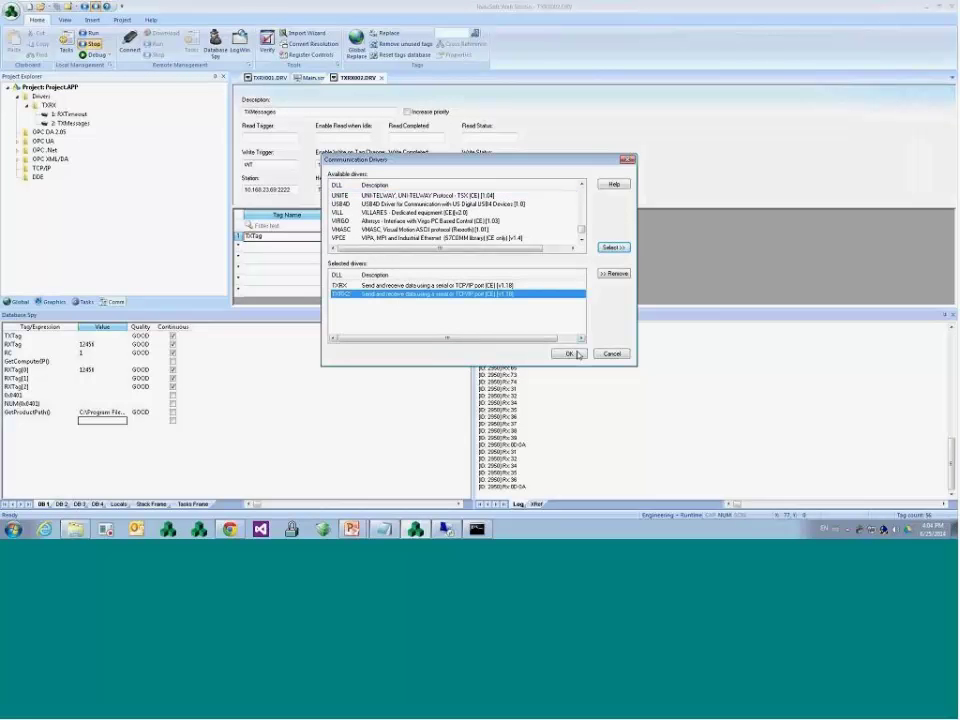
pyautogui.click(577, 355)
# - Open the TXRXZ driver settings and set the serial port to COM3
pyautogui.rightClick(47, 114)
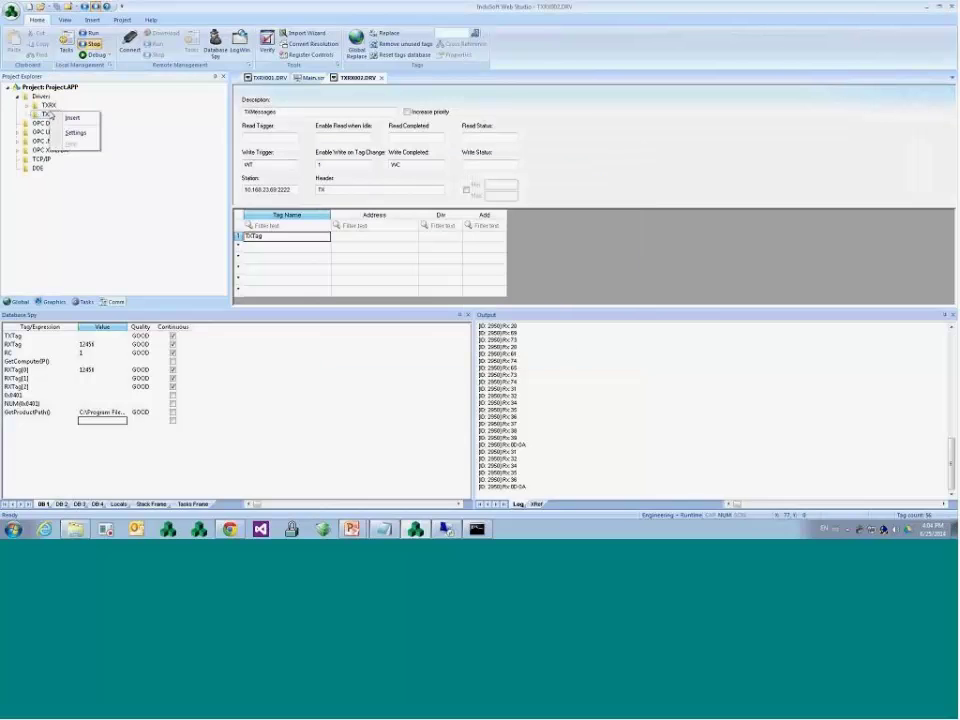
pyautogui.click(75, 132)
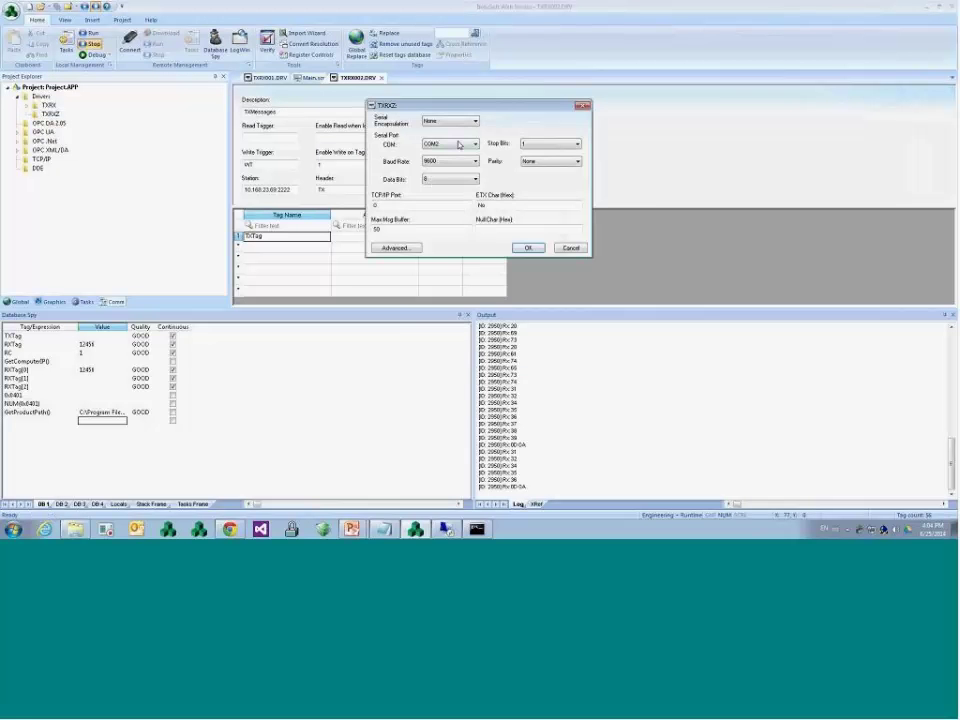
pyautogui.click(458, 144)
pyautogui.click(455, 161)
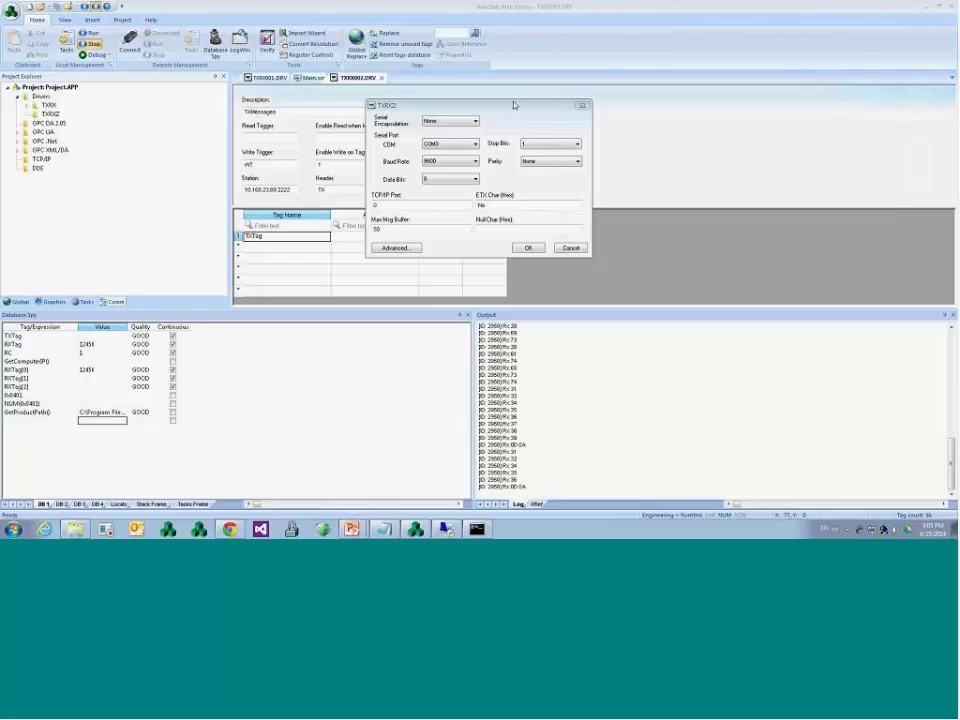
# - In the TXRXZ advanced settings, try the Control RTS options, ending with Always on, and set Verify CTS to yes
pyautogui.click(409, 252)
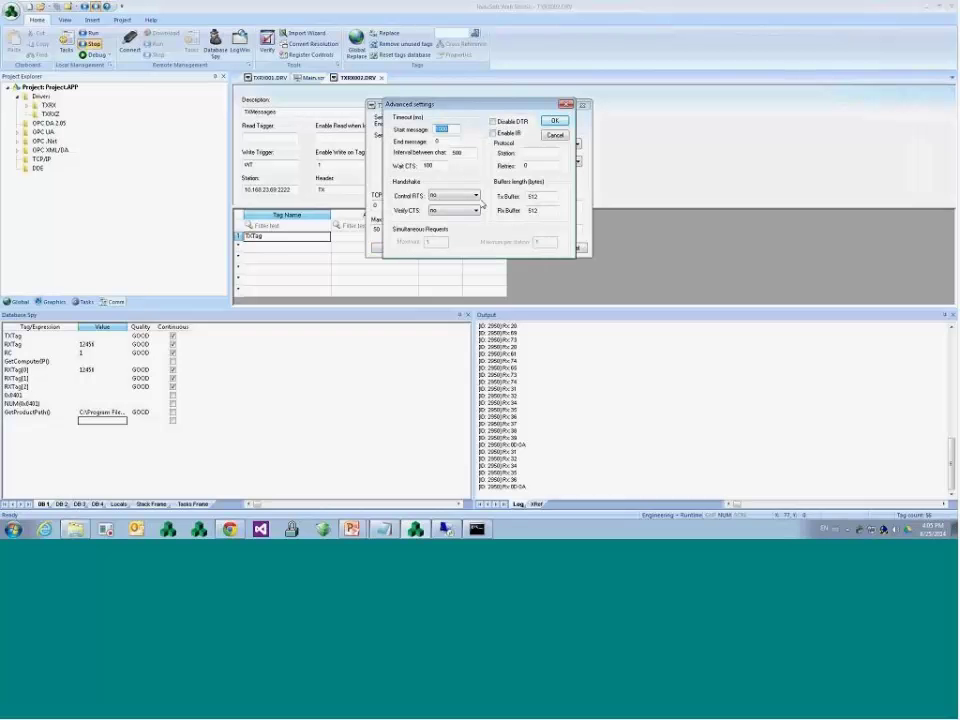
pyautogui.click(475, 196)
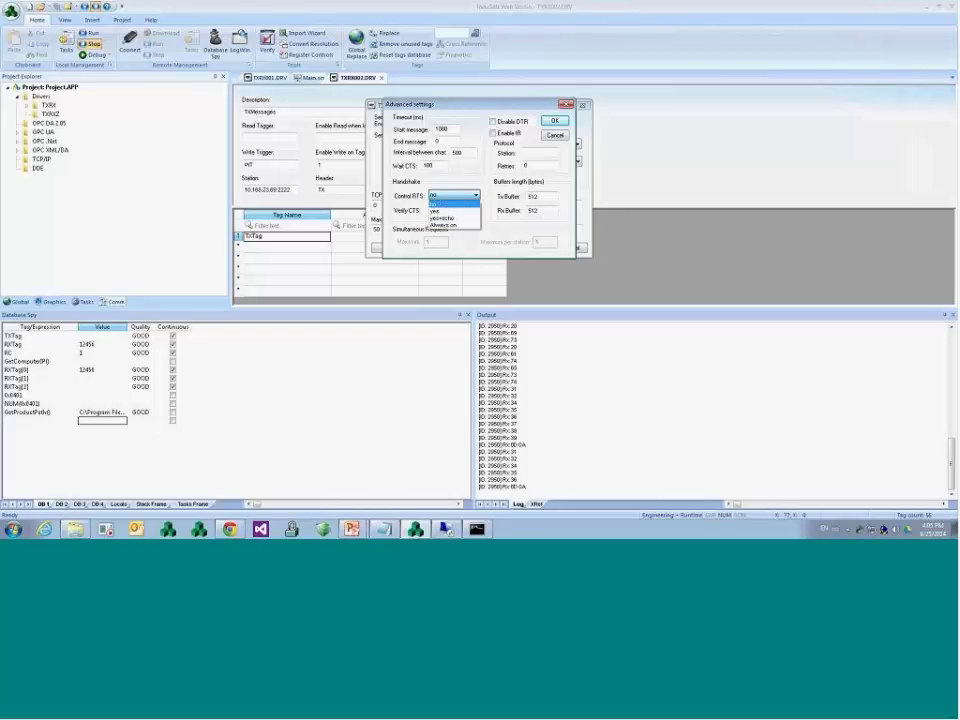
pyautogui.click(440, 210)
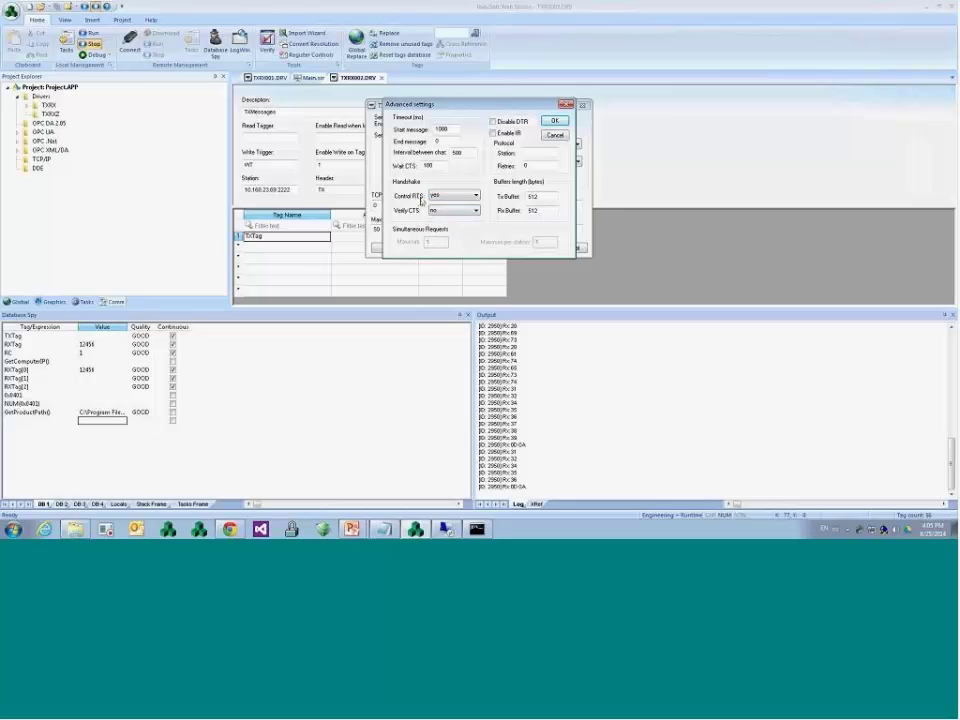
pyautogui.click(440, 197)
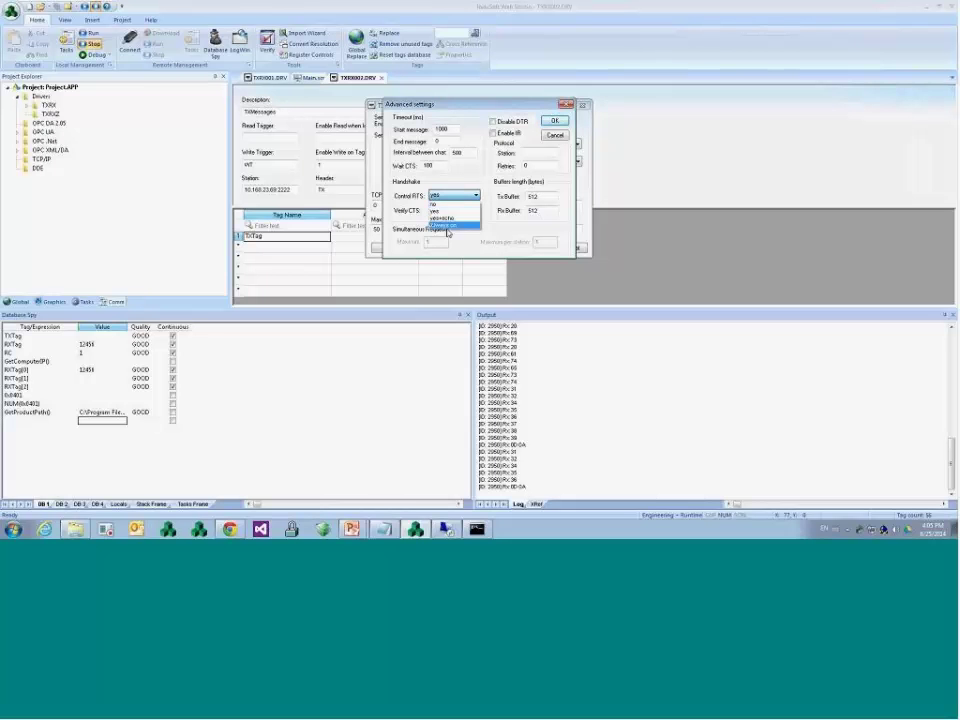
pyautogui.click(447, 199)
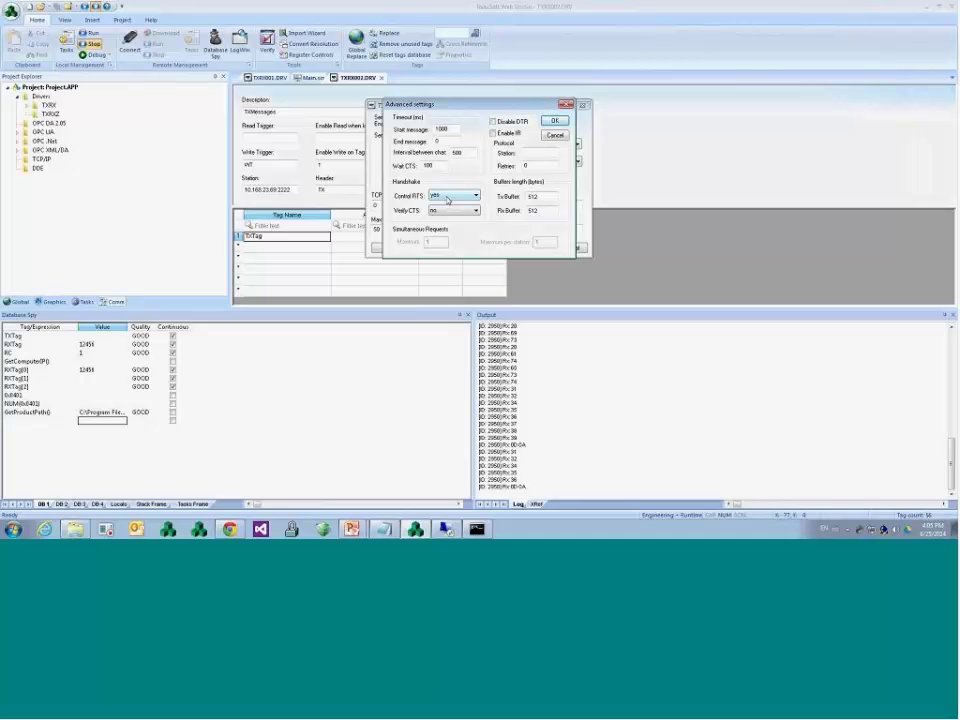
pyautogui.click(447, 199)
pyautogui.click(447, 220)
pyautogui.click(454, 198)
pyautogui.click(462, 211)
pyautogui.click(462, 213)
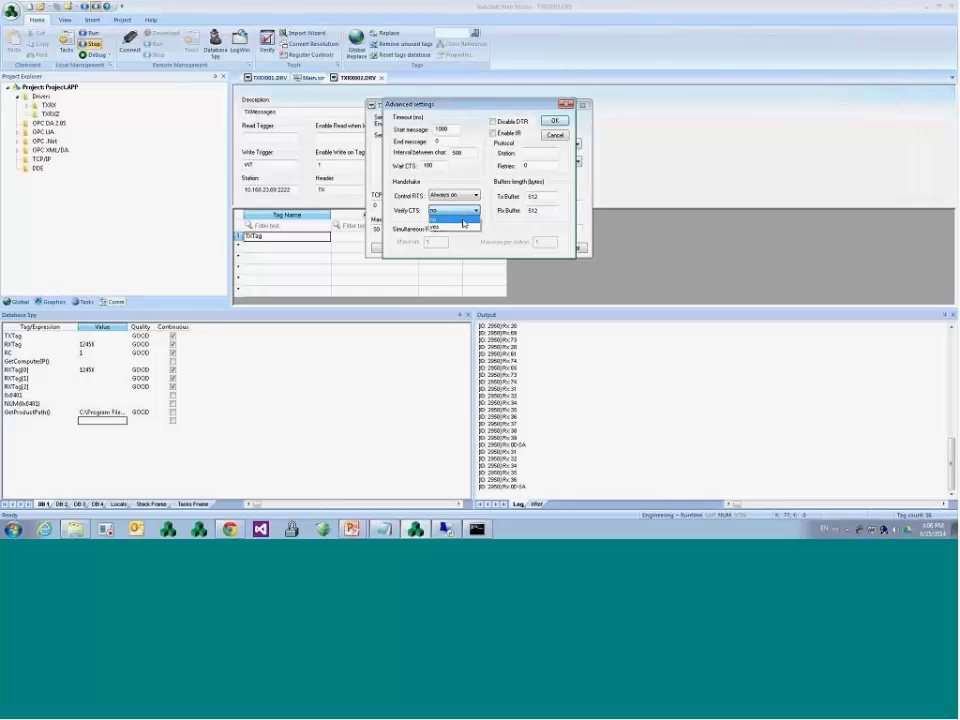
pyautogui.click(448, 226)
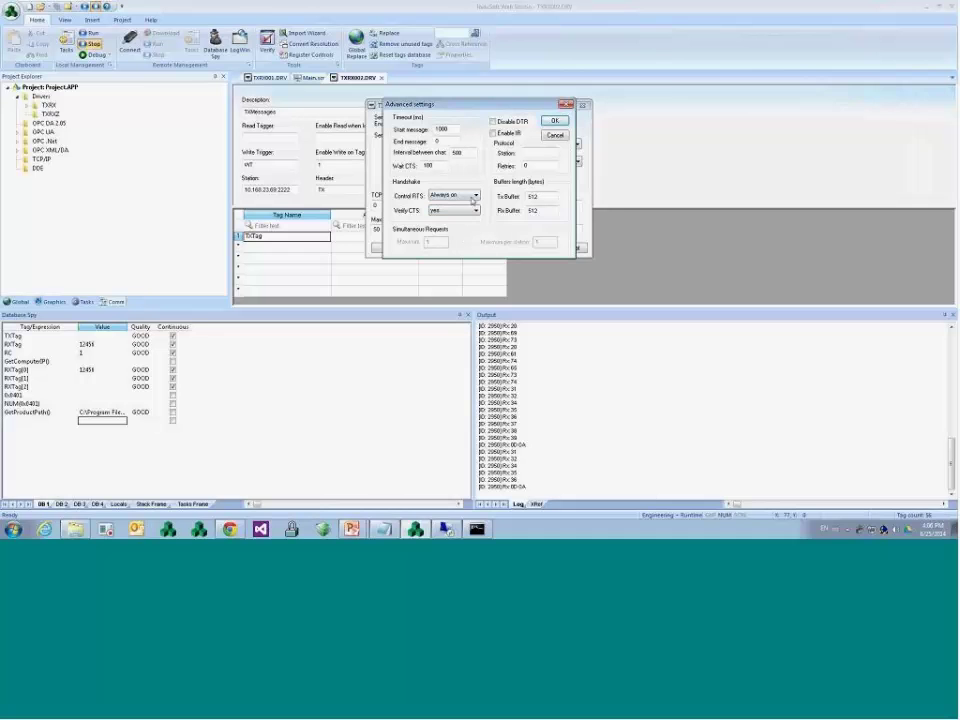
# - Set Control RTS and Verify CTS to no, and confirm both the advanced and the TXRXZ driver settings
pyautogui.click(470, 197)
pyautogui.click(471, 204)
pyautogui.click(476, 210)
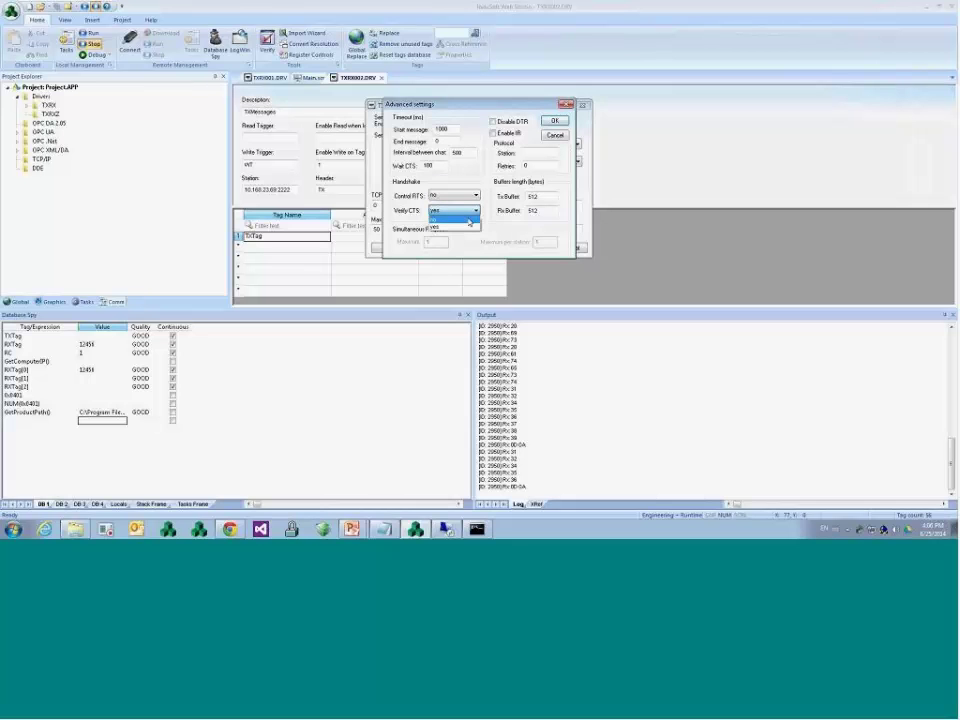
pyautogui.click(469, 219)
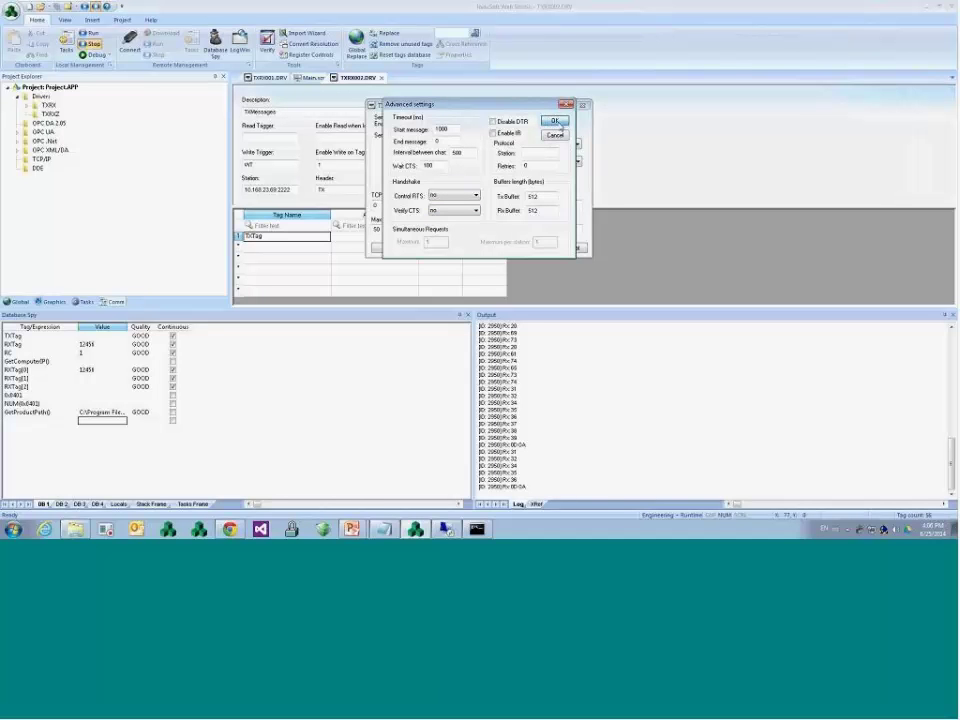
pyautogui.click(556, 121)
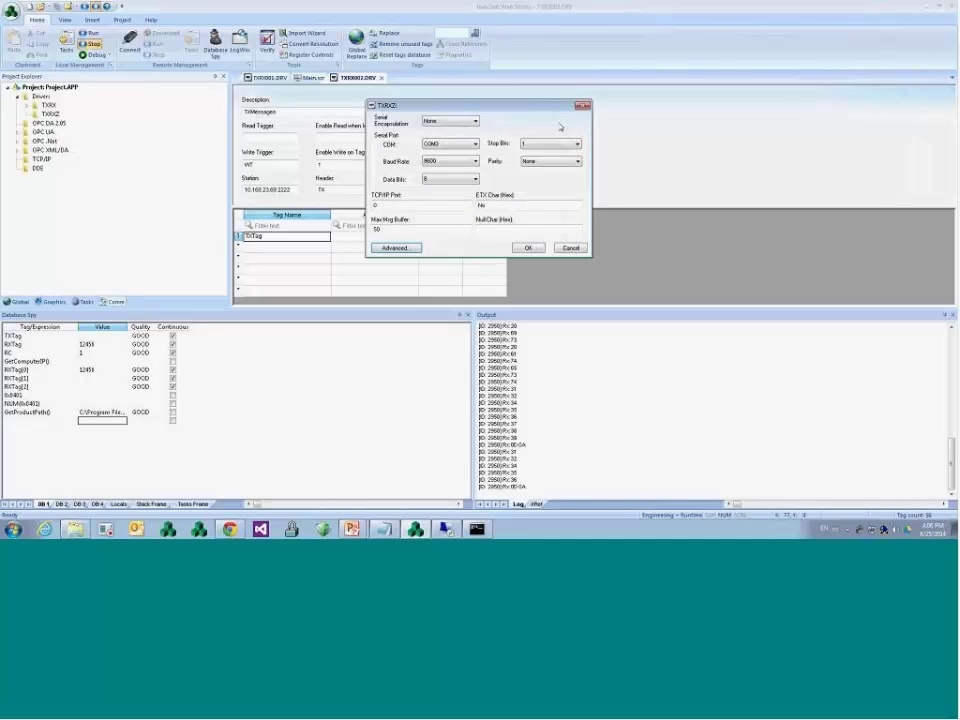
pyautogui.click(528, 248)
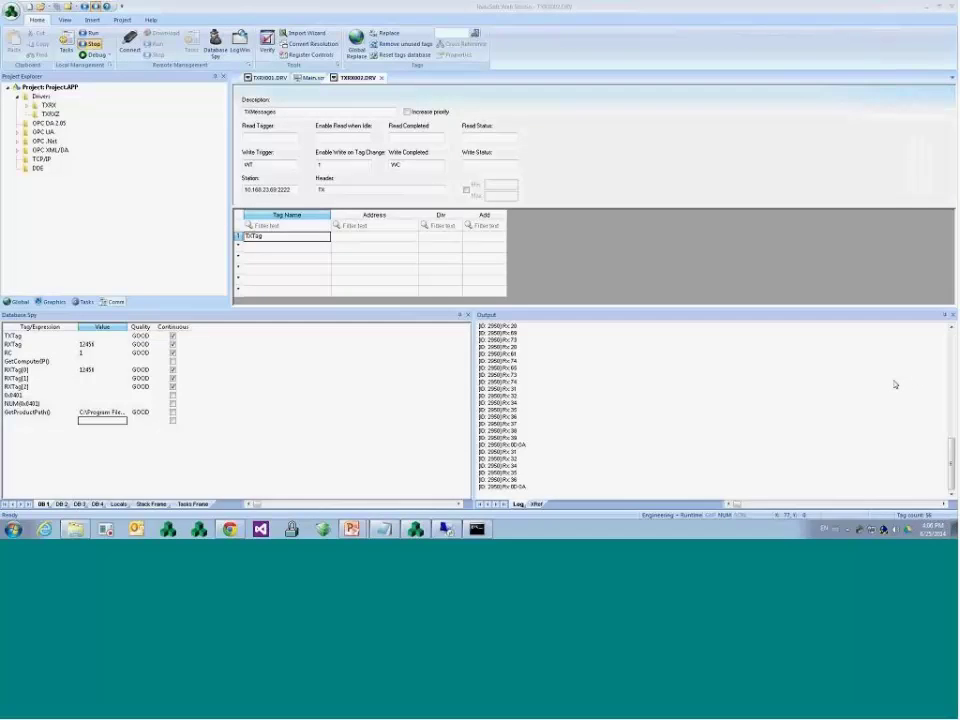
# - Switch to the Drv folder in Windows Explorer and duplicate TxRx.dll, TxRx.ini and TxRx.msg there, granting administrator permission
pyautogui.click(48, 105)
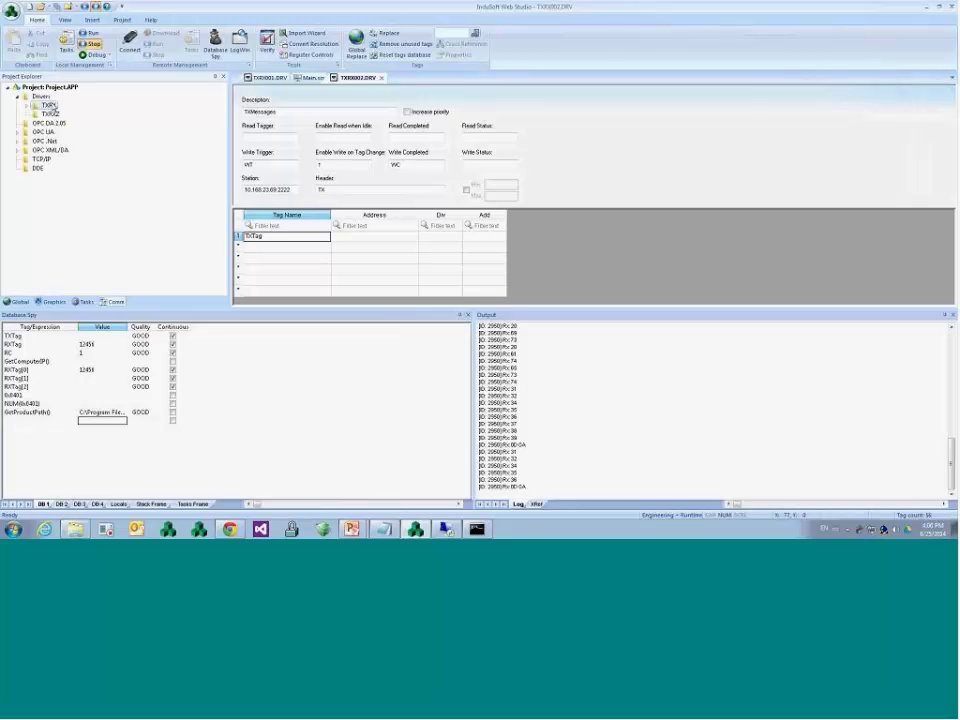
pyautogui.click(75, 529)
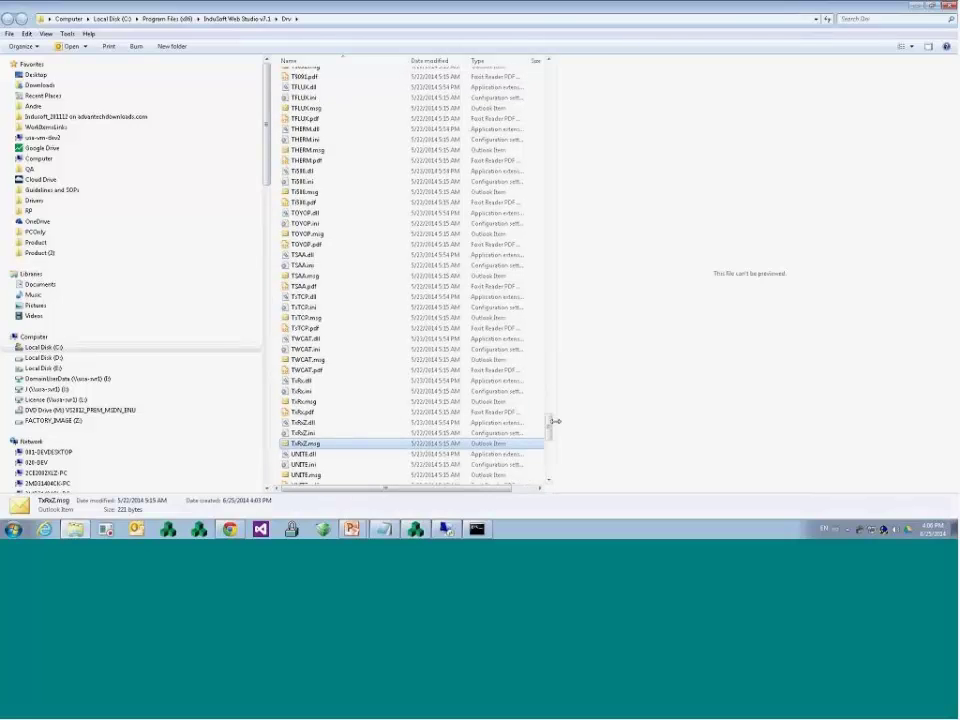
pyautogui.click(308, 381)
pyautogui.keyDown('shift'); pyautogui.click(321, 402); pyautogui.keyUp('shift')
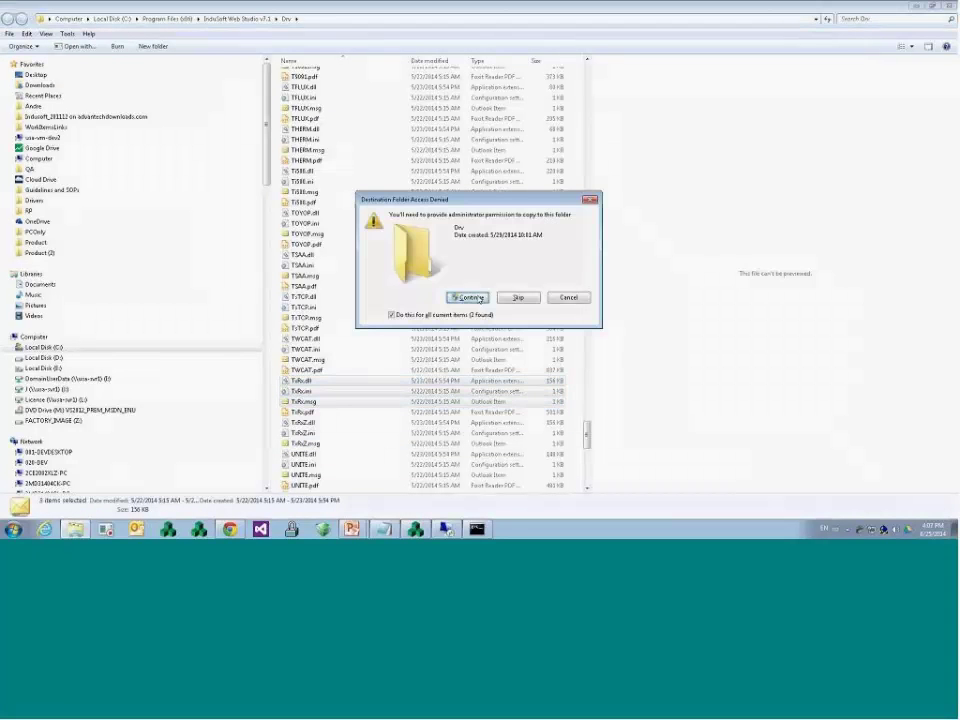
pyautogui.click(477, 298)
# - Rename the new TxRx - Copy.dll to TxRxY.dll, granting administrator permission for the change
pyautogui.click(308, 382)
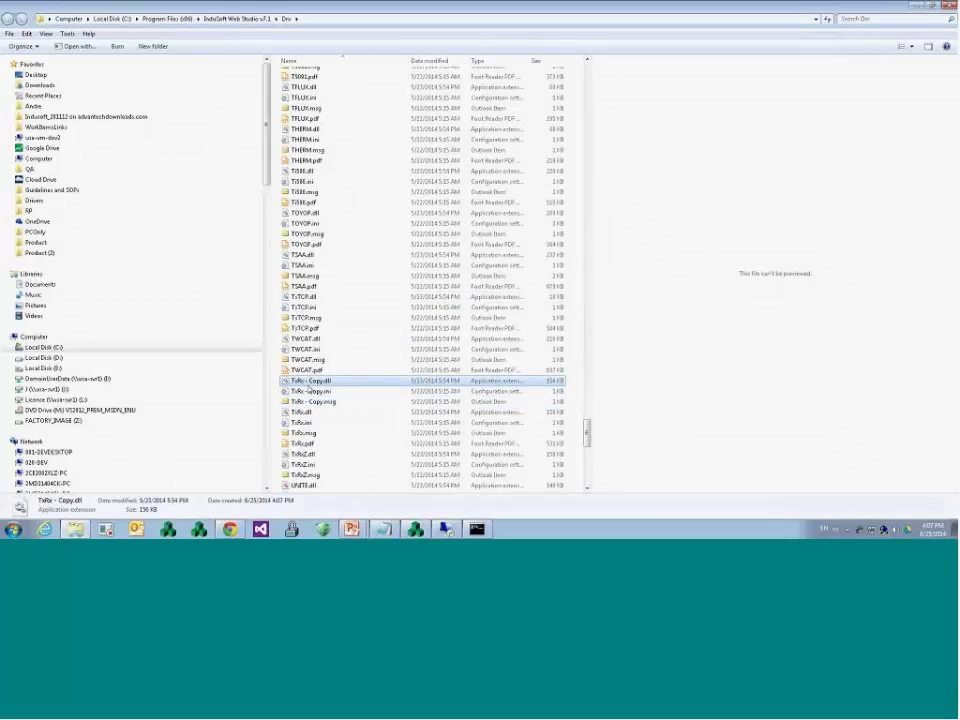
pyautogui.click(308, 382)
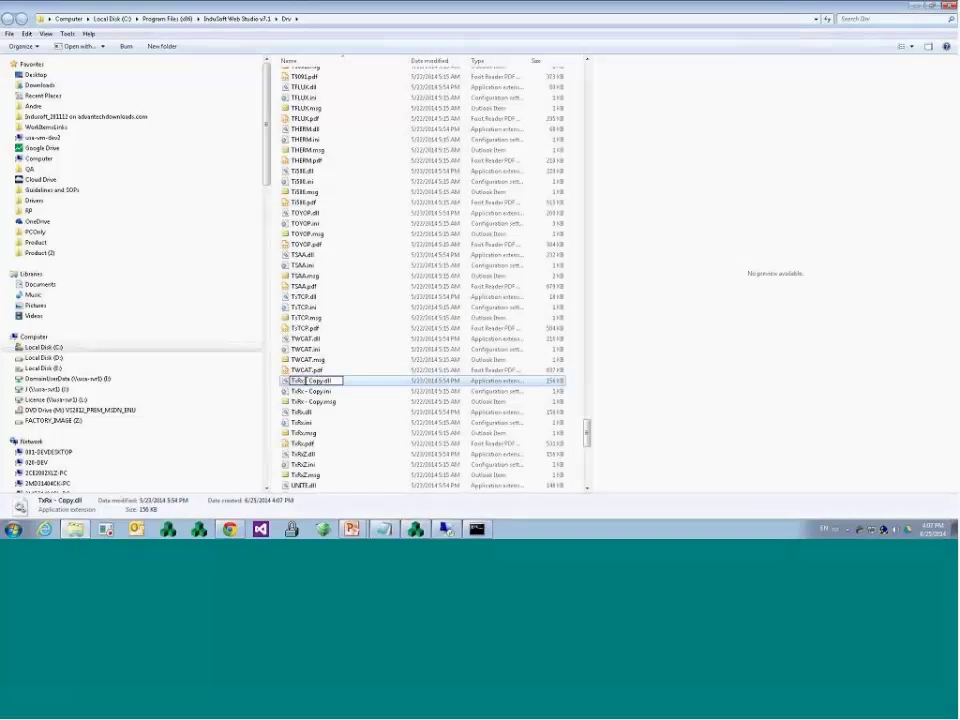
pyautogui.press('BackSpace')
pyautogui.press('BackSpace')
pyautogui.press('BackSpace')
pyautogui.press('BackSpace')
pyautogui.press('BackSpace')
pyautogui.press('BackSpace')
pyautogui.press('BackSpace')
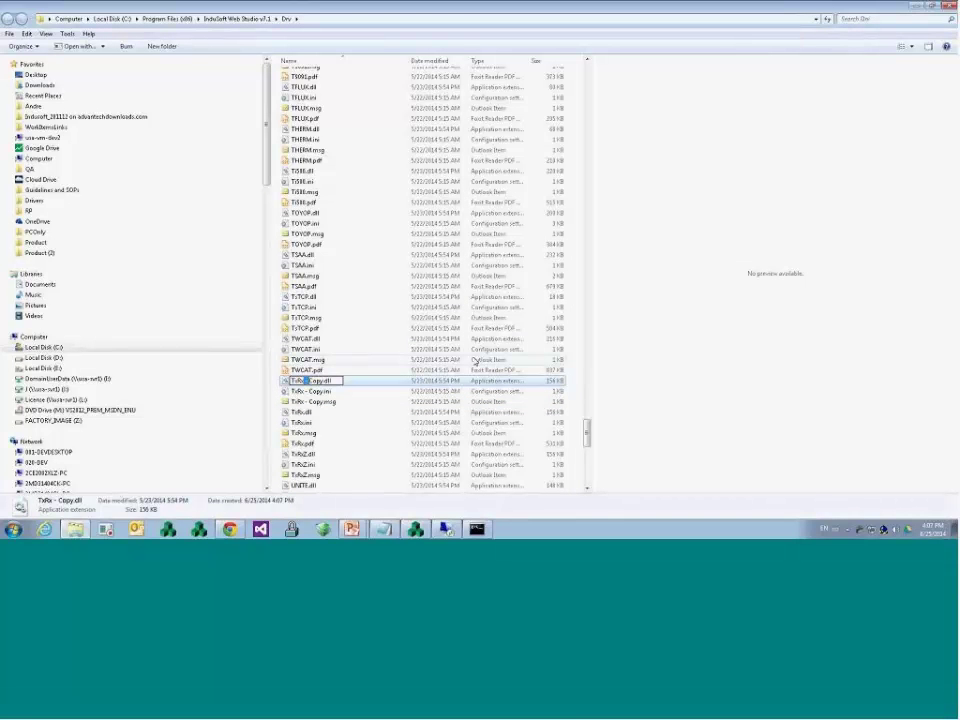
pyautogui.write('Y')
pyautogui.press('Return')
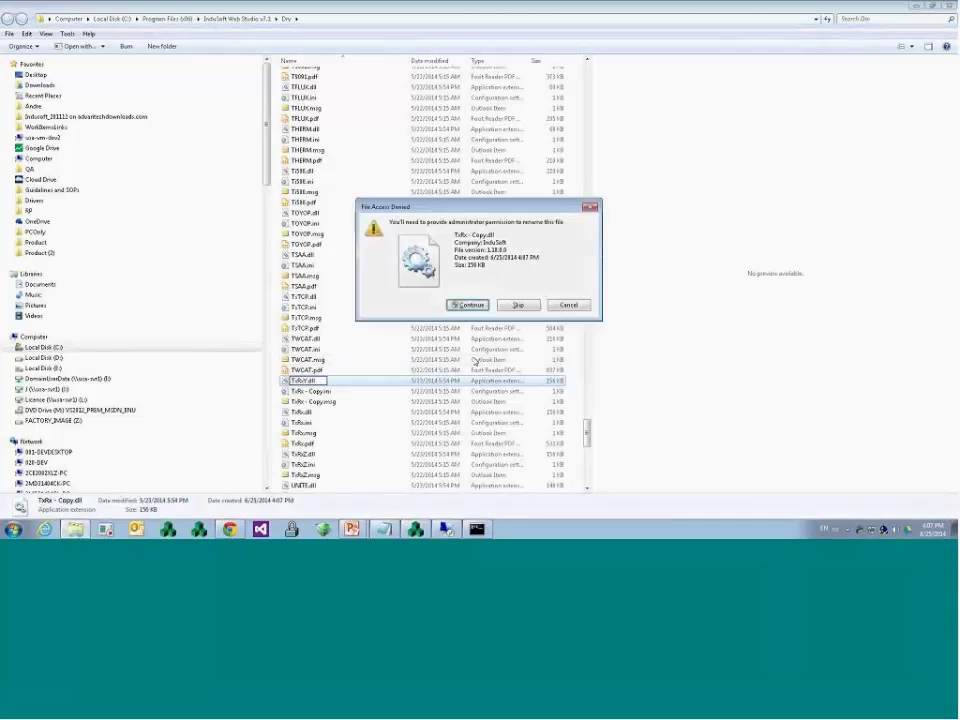
pyautogui.press('Return')
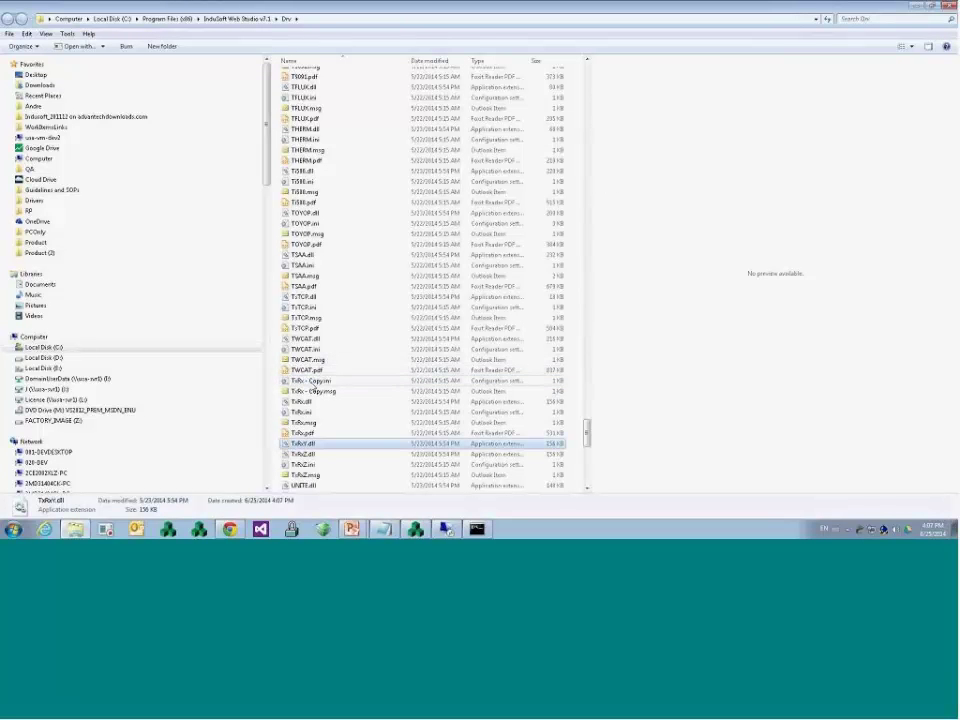
# - Rename TxRx - Copy.ini in the Drv folder to TxRxY.ini
pyautogui.click(311, 382)
pyautogui.click(311, 383)
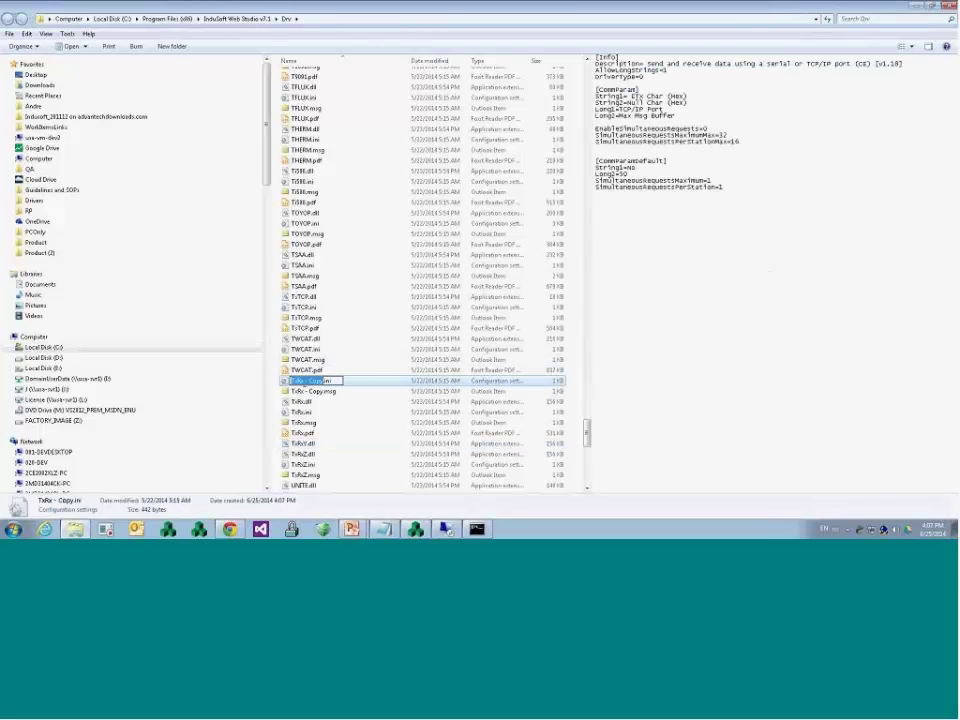
pyautogui.write('TxRxY')
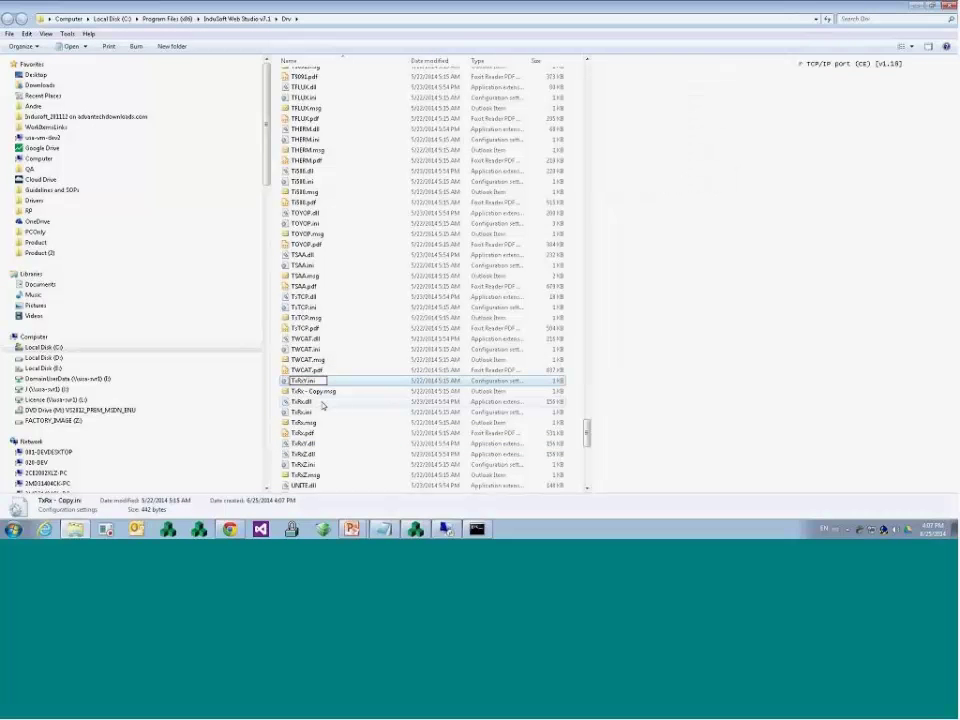
pyautogui.press('Return')
# - Rename TxRx - Copy.msg to TxRxY.msg, and select the whole set of TxRx, TxRxY and TxRxZ files
pyautogui.click(308, 383)
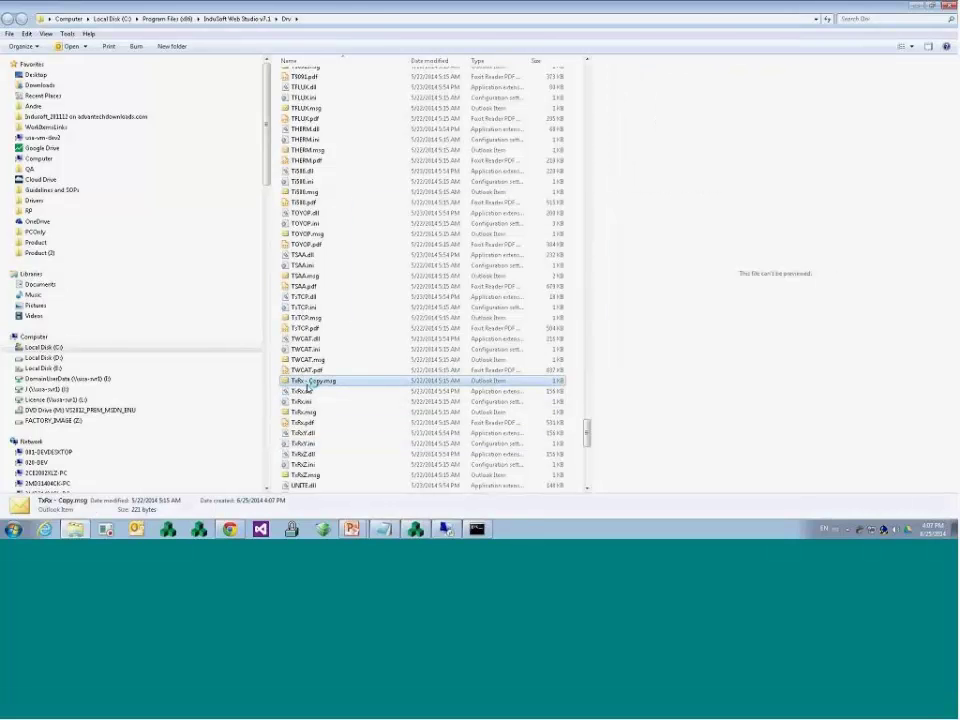
pyautogui.doubleClick(308, 384)
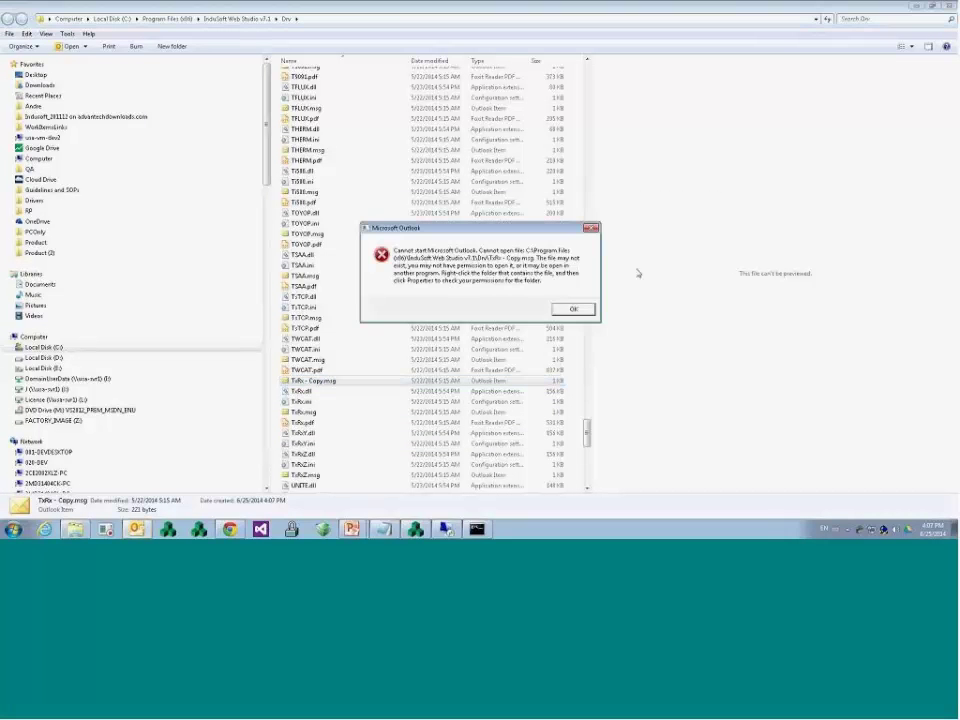
pyautogui.click(573, 308)
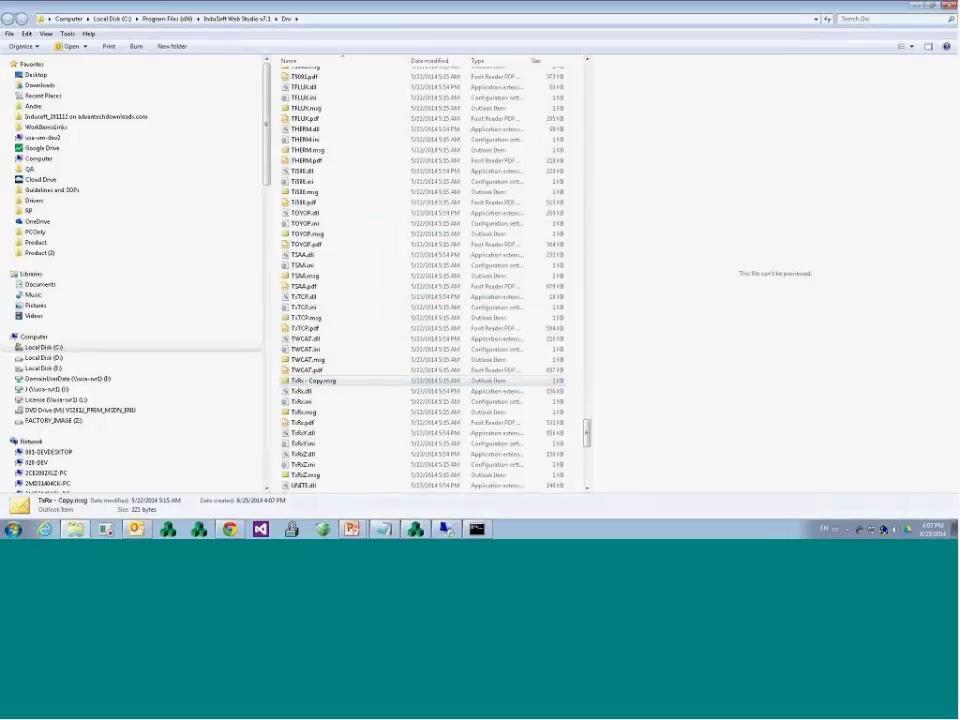
pyautogui.click(312, 382)
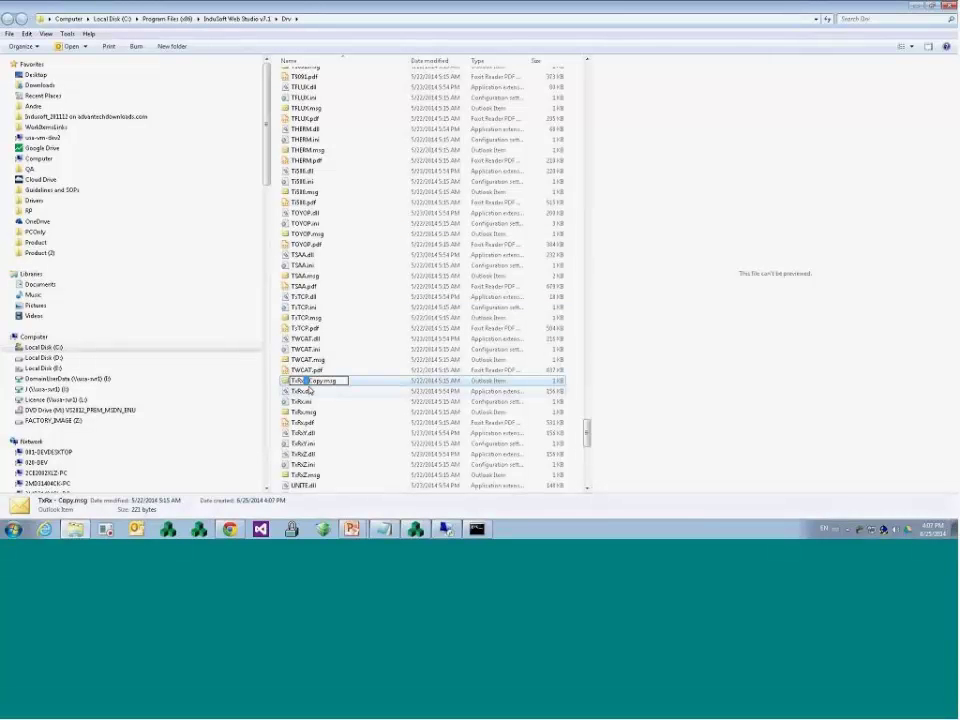
pyautogui.press('Delete')
pyautogui.press('Return')
pyautogui.press('Escape')
pyautogui.write('Y')
pyautogui.press('Return')
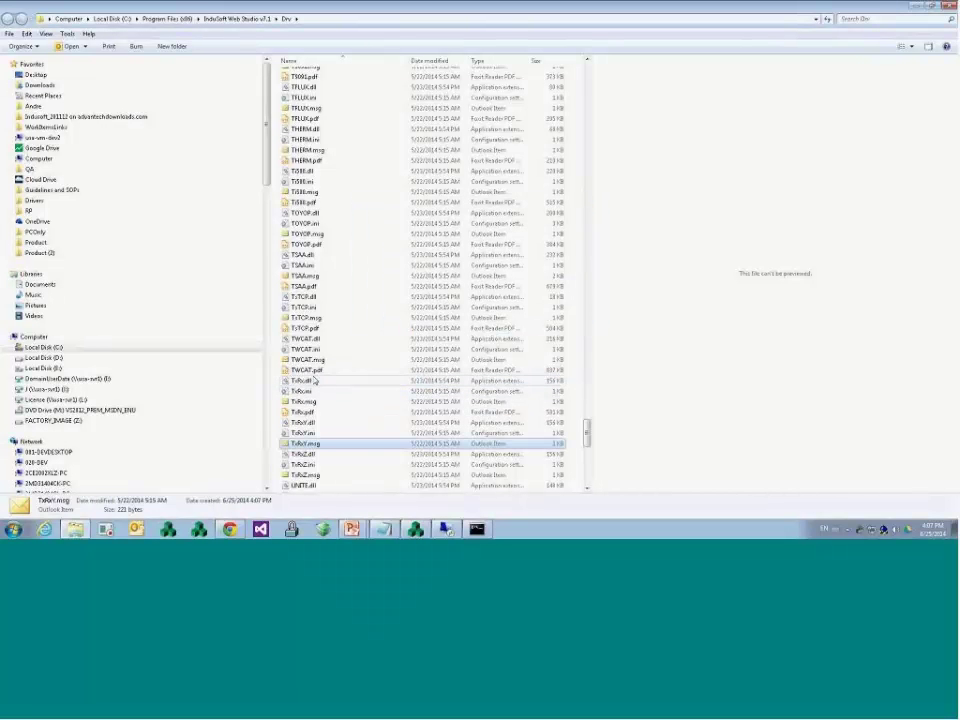
pyautogui.click(313, 380)
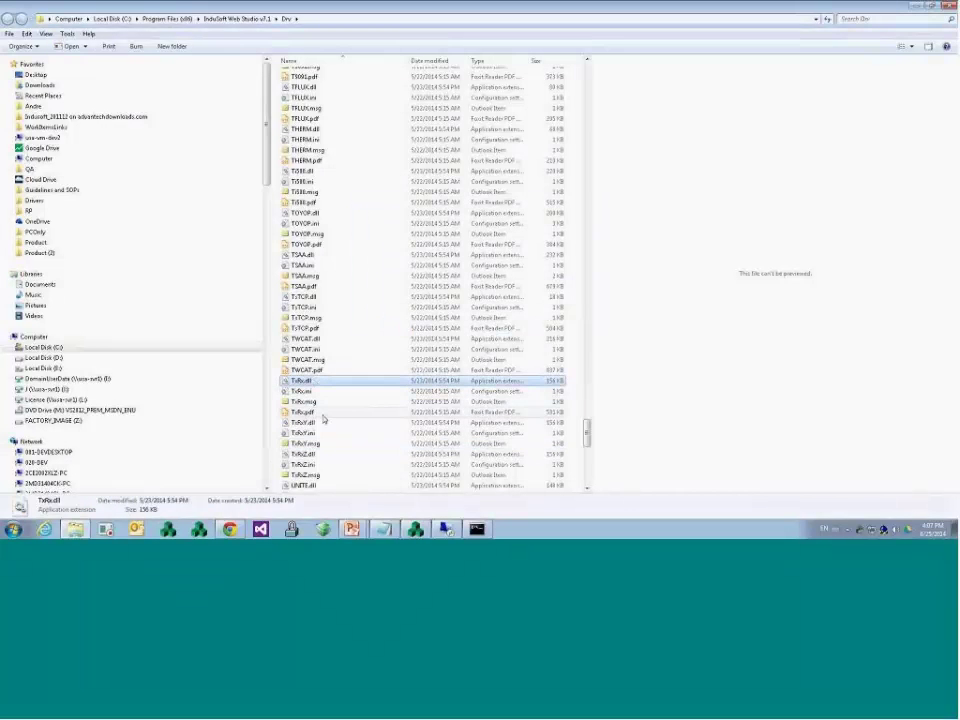
pyautogui.keyDown('shift'); pyautogui.click(327, 476); pyautogui.keyUp('shift')
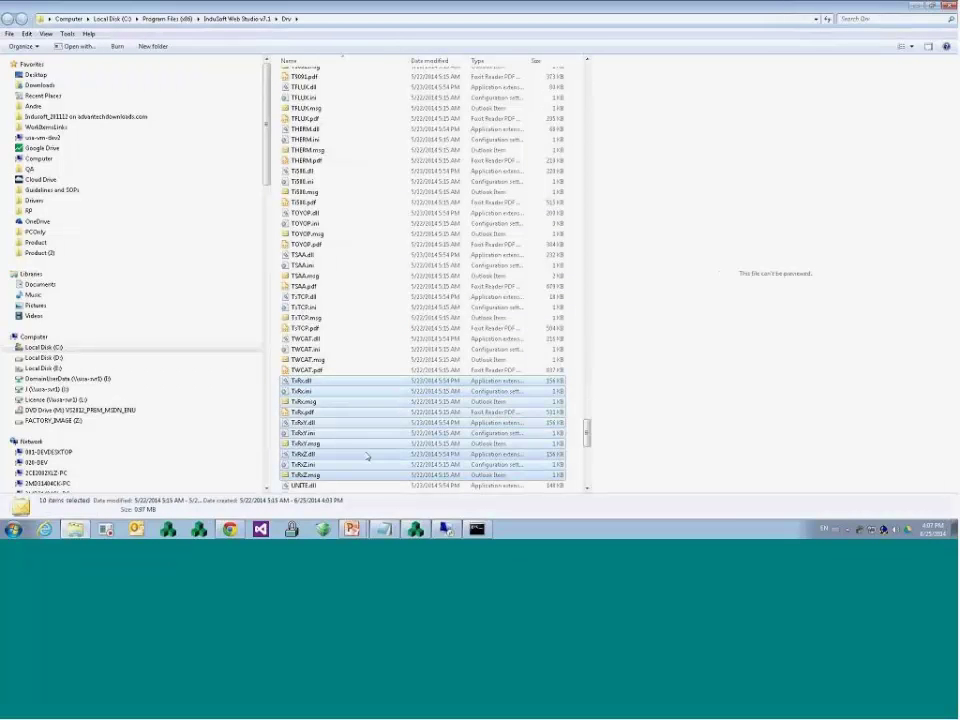
# - Switch to InduSoft Web Studio and check the COM port assigned in the TXRX and TXRXZ driver settings
pyautogui.hotkey('alt', 'Tab')
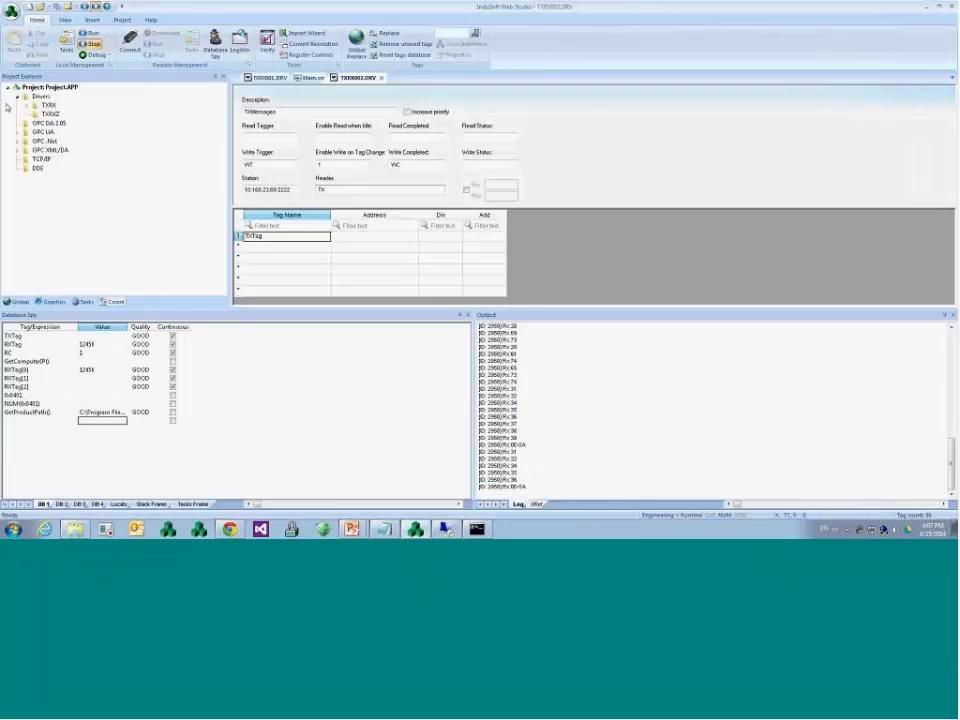
pyautogui.rightClick(56, 105)
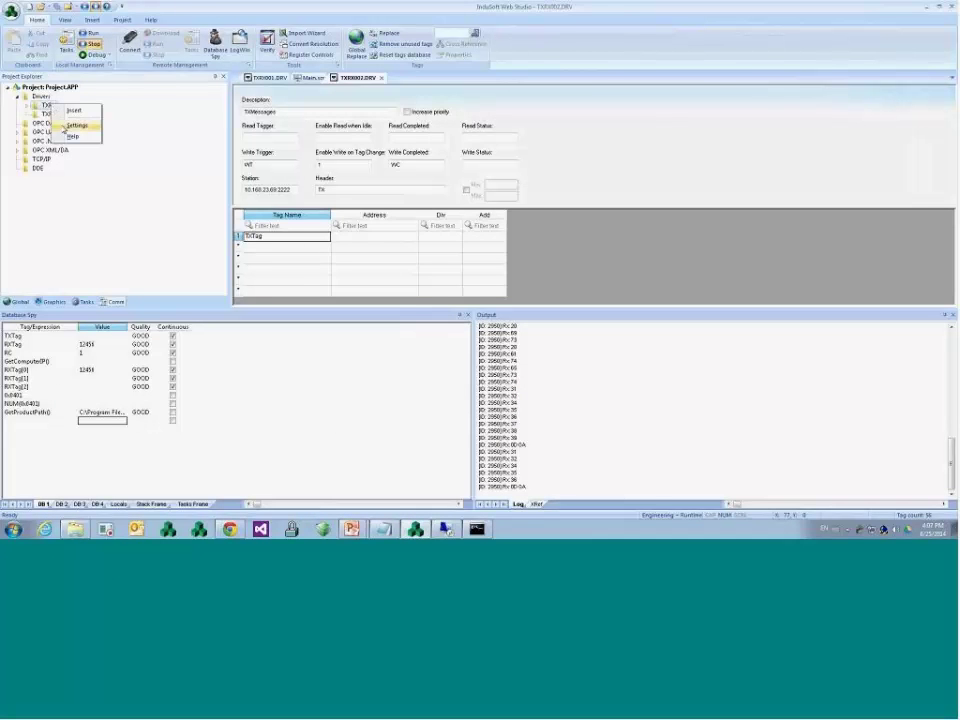
pyautogui.click(72, 125)
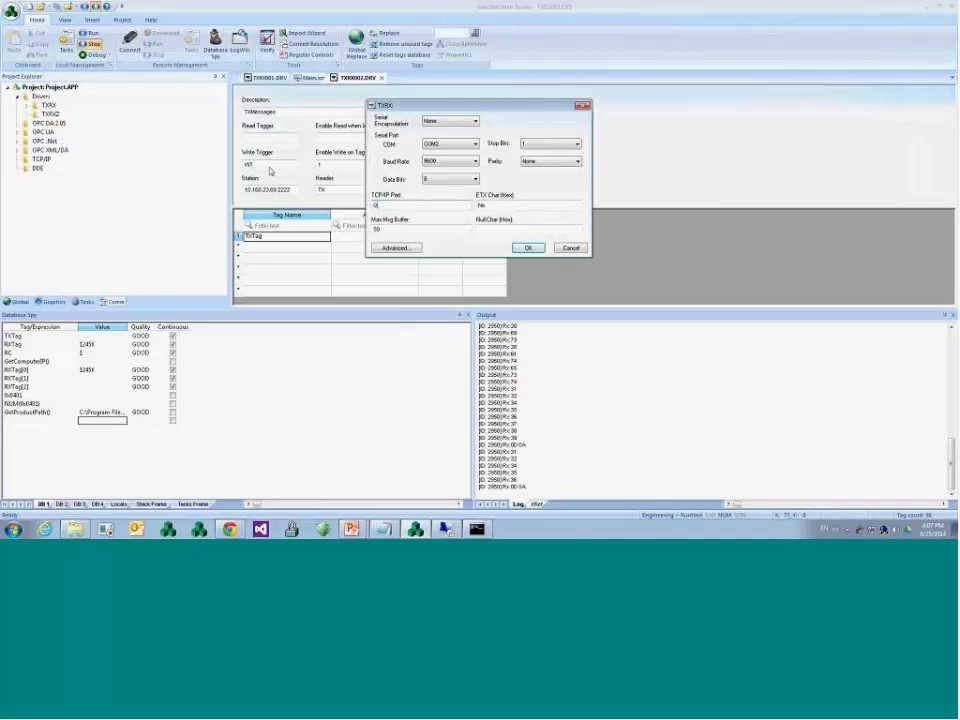
pyautogui.click(529, 248)
pyautogui.rightClick(50, 114)
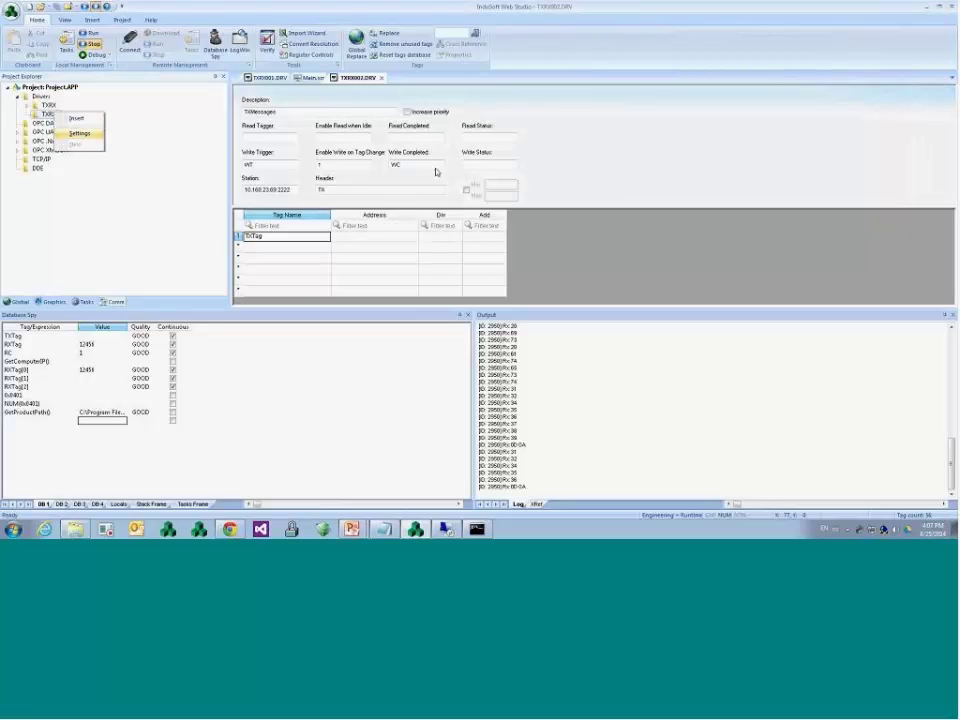
pyautogui.press('Return')
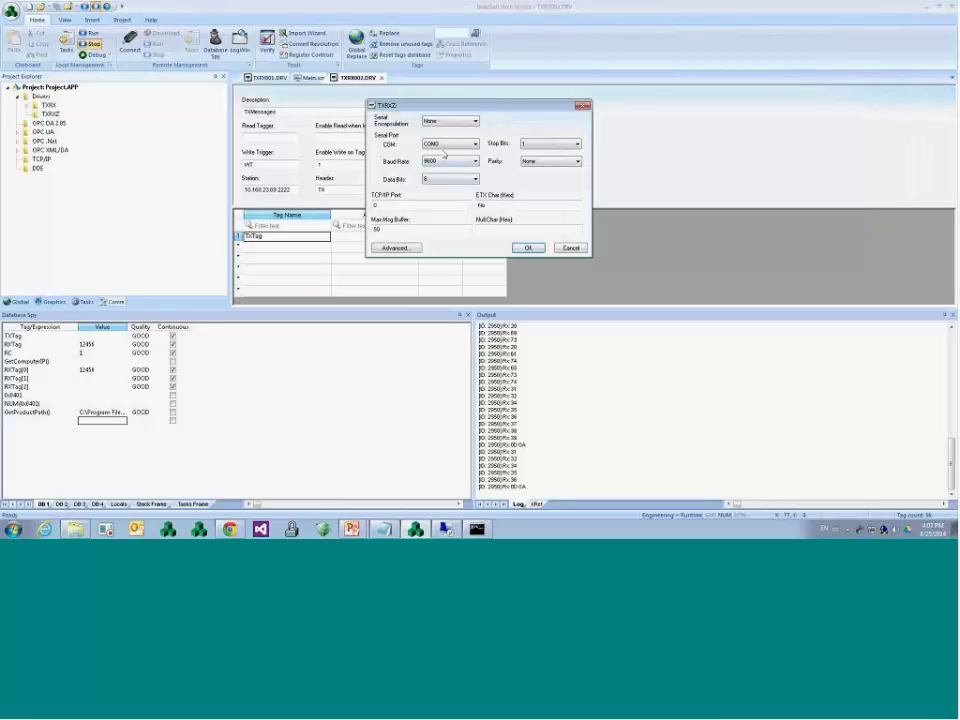
pyautogui.click(529, 248)
# - Add the TXRXY driver to the project's selected communication drivers
pyautogui.doubleClick(41, 96)
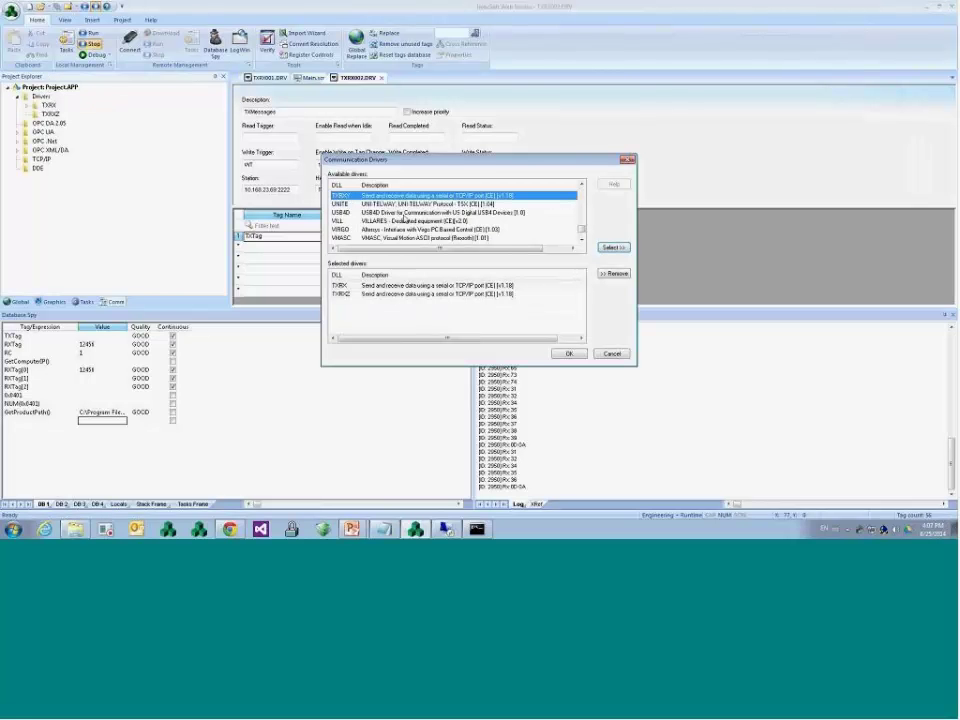
pyautogui.press('t')
pyautogui.doubleClick(383, 196)
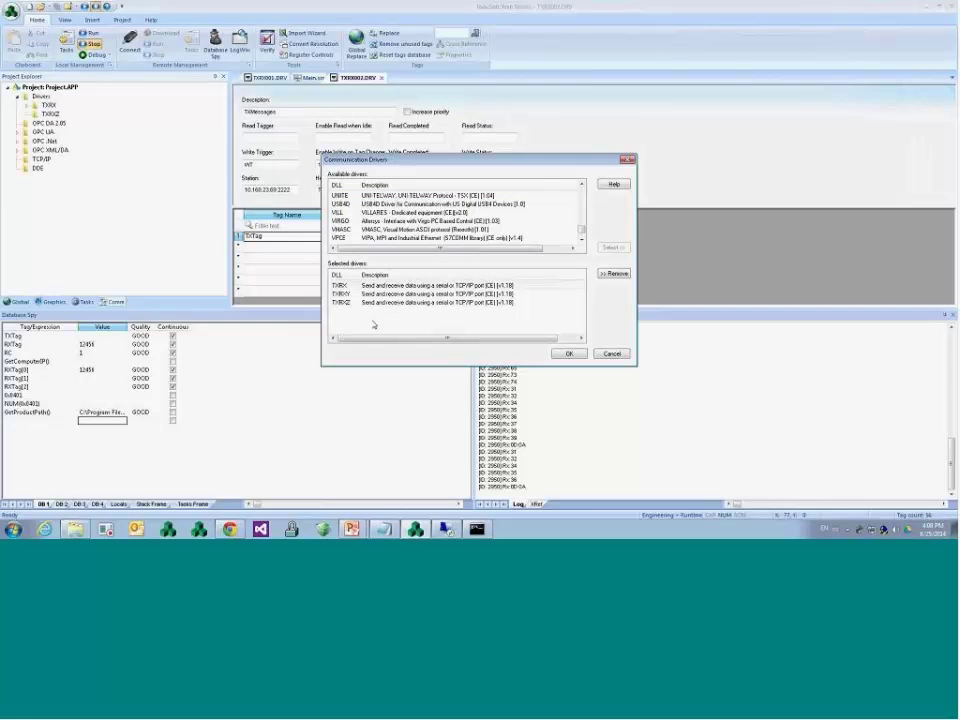
pyautogui.click(567, 353)
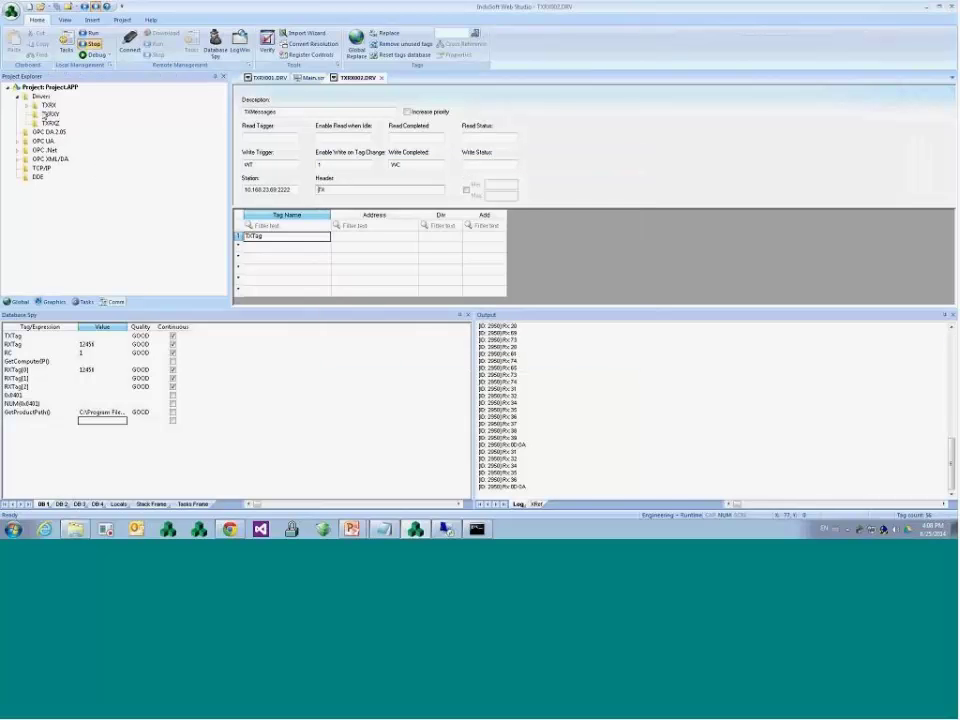
# - Set the serial port of the TXRXY driver to COM6 and confirm its settings
pyautogui.rightClick(58, 115)
pyautogui.click(72, 137)
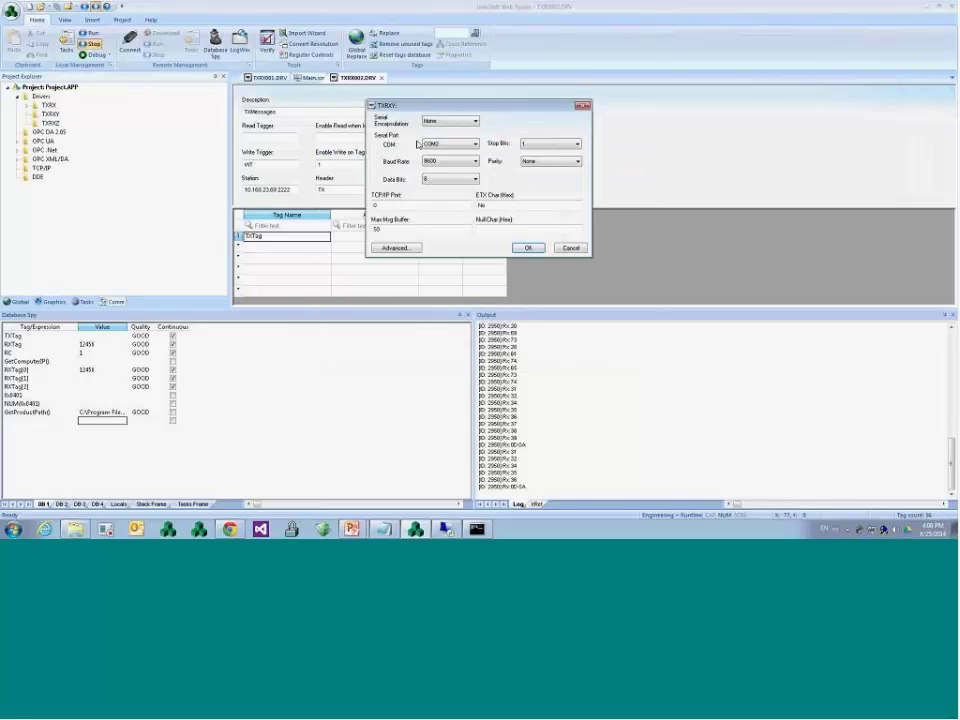
pyautogui.click(450, 144)
pyautogui.click(448, 184)
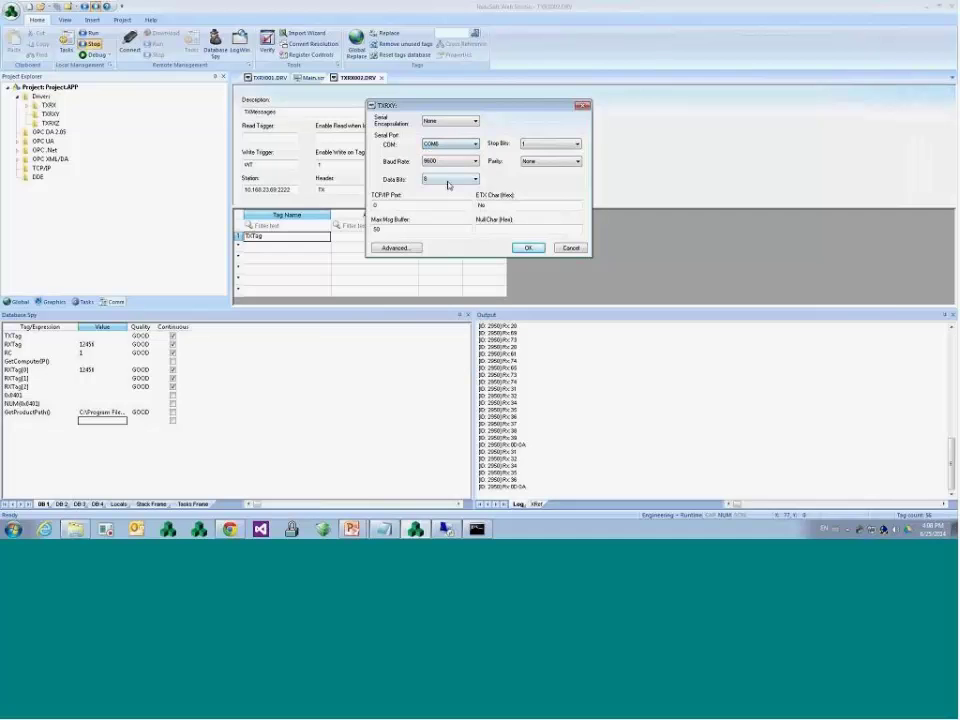
pyautogui.click(528, 248)
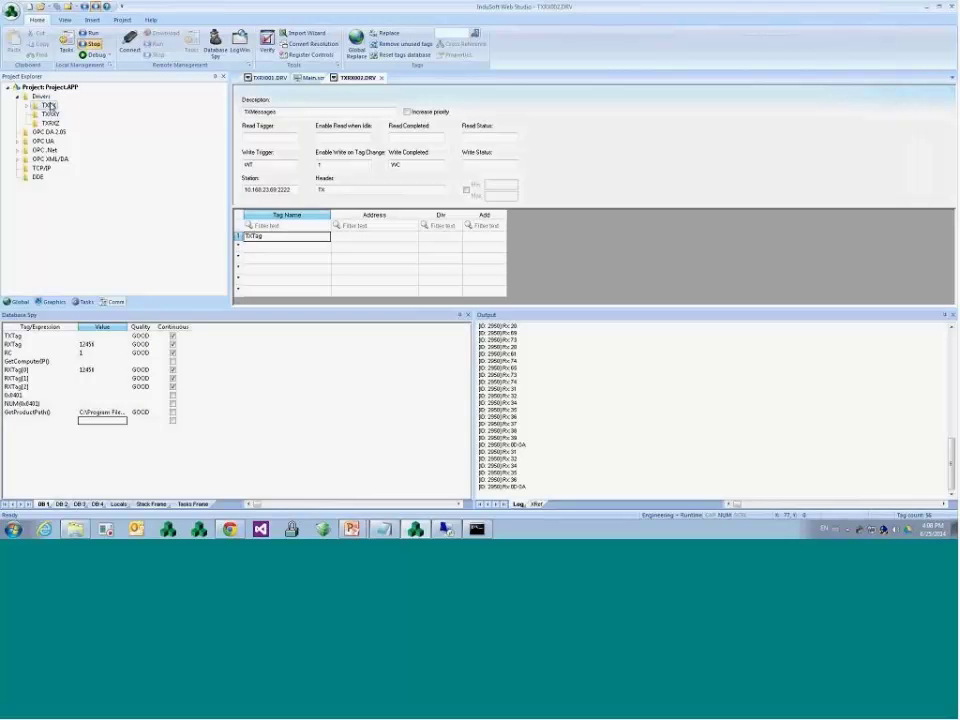
# - Review the project's available target system types and keep Local Interface
pyautogui.click(122, 20)
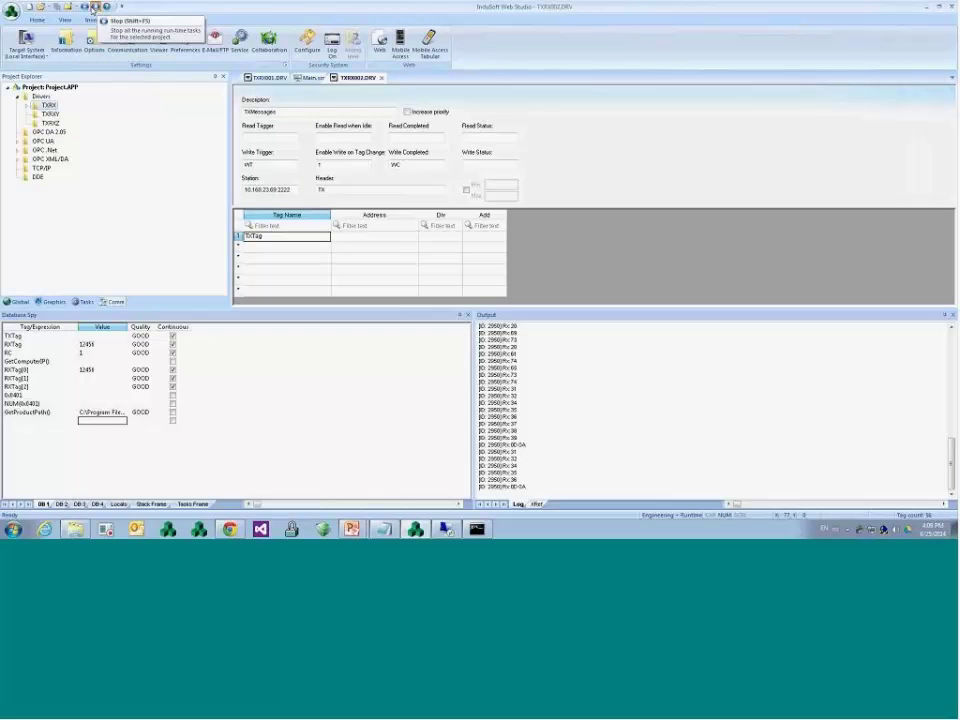
pyautogui.click(28, 48)
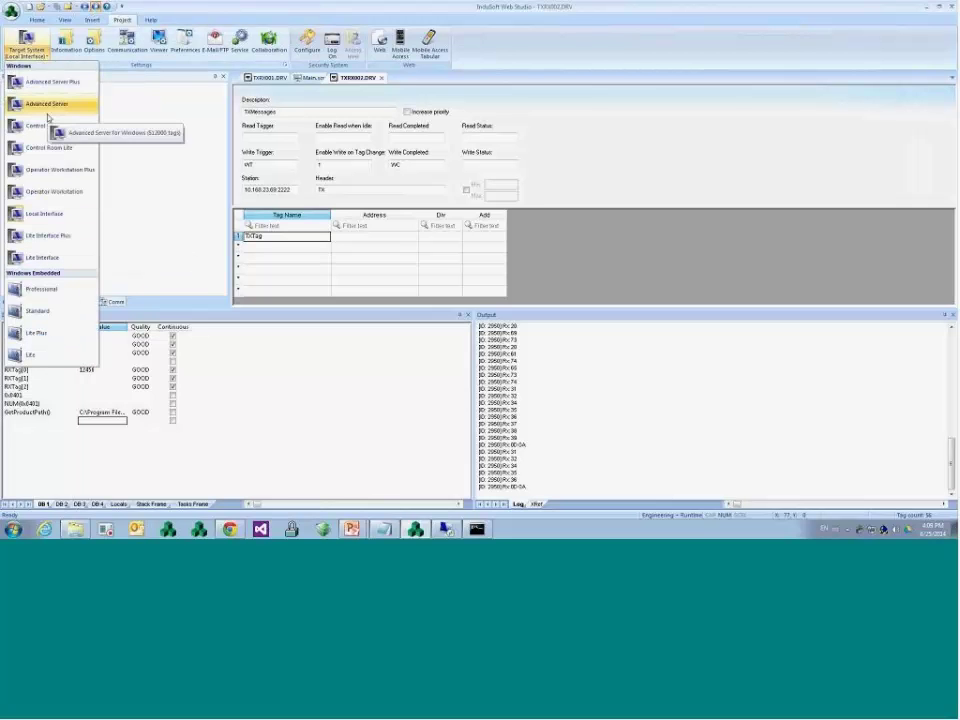
pyautogui.click(45, 214)
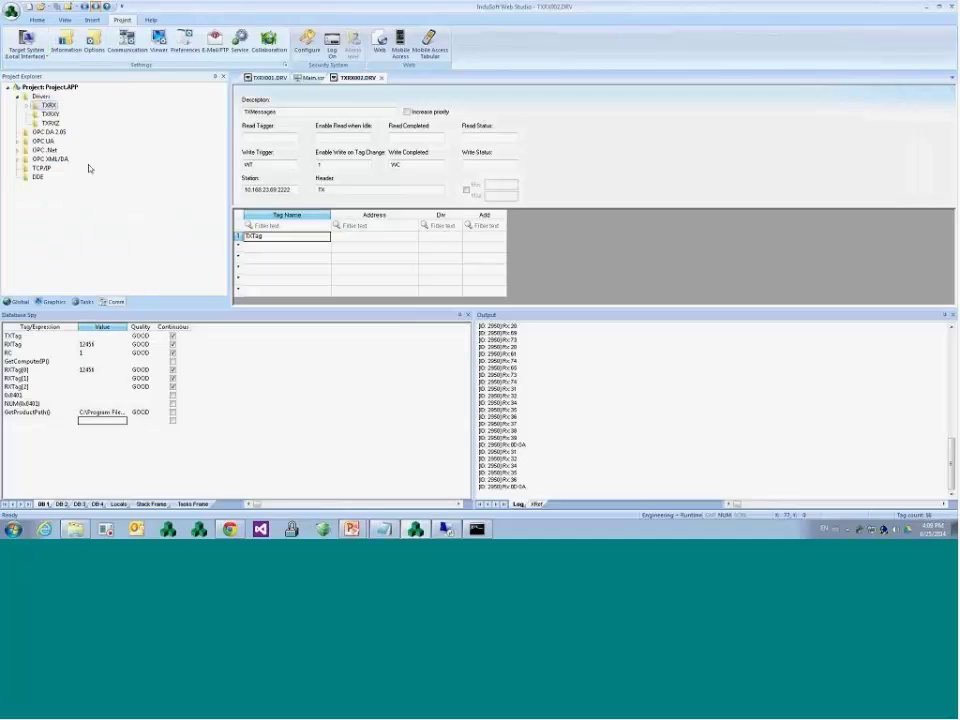
# - Check whether A2420 can be added as a fourth communication driver, and leave the driver selection without applying changes
pyautogui.doubleClick(40, 96)
pyautogui.click(455, 204)
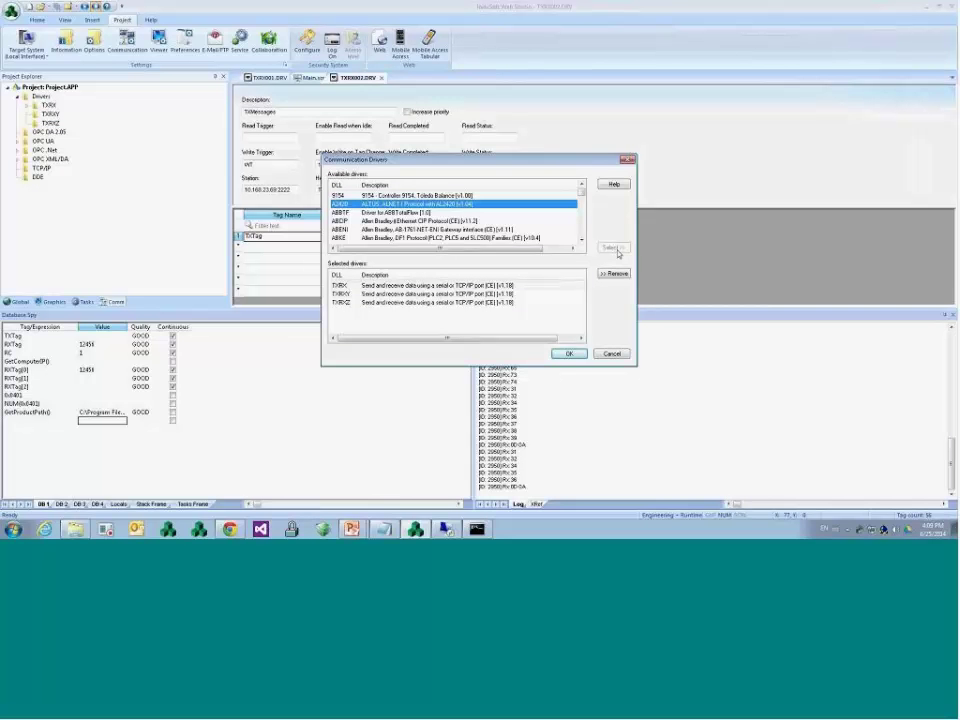
pyautogui.press('Down')
pyautogui.press('Down')
pyautogui.press('Down')
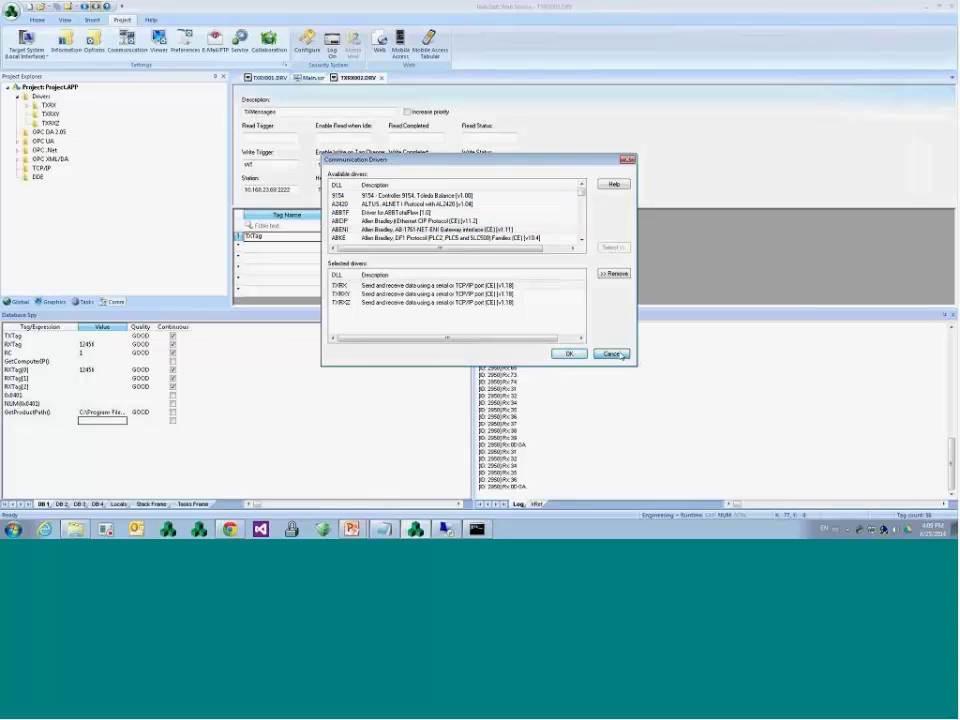
pyautogui.press('Escape')
pyautogui.click(37, 52)
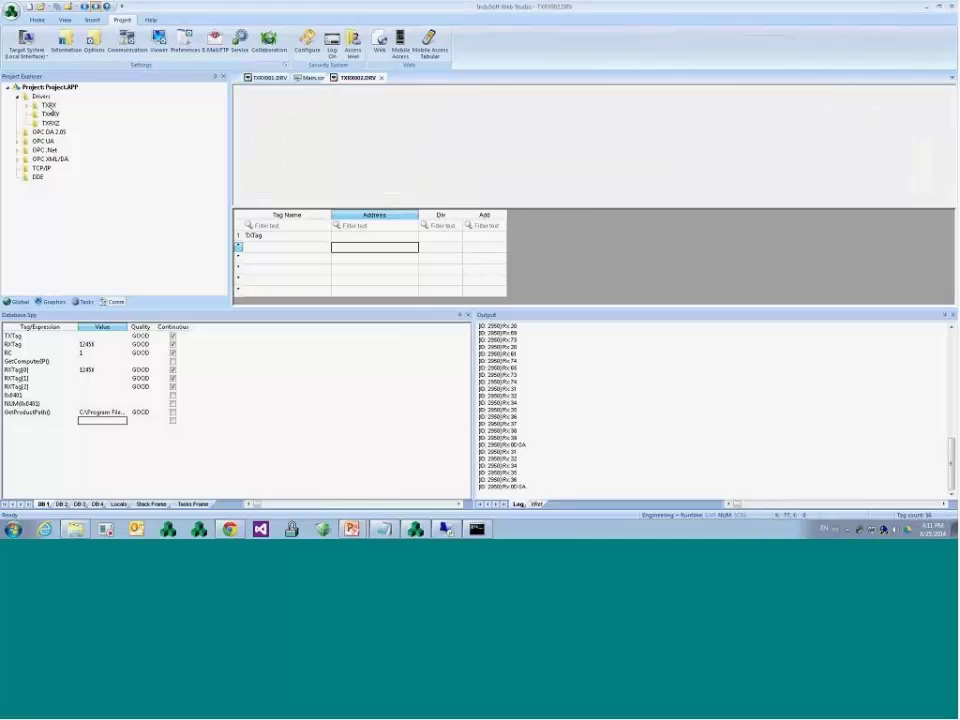
# - Review the serial port settings of the TXRX driver and close them without changes
pyautogui.rightClick(47, 104)
pyautogui.click(72, 129)
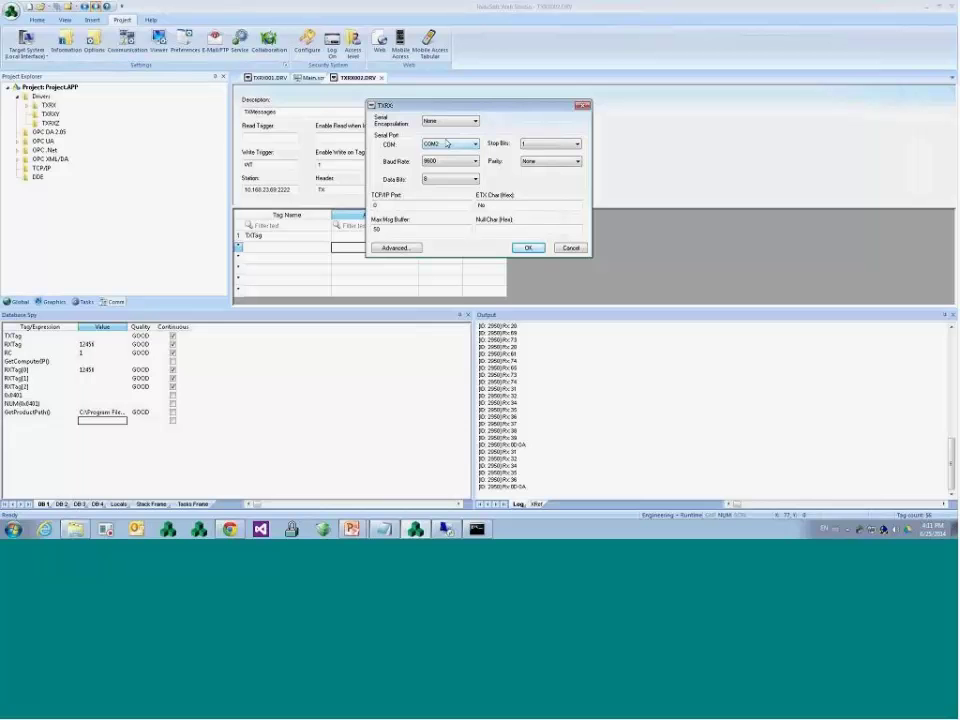
pyautogui.press('Escape')
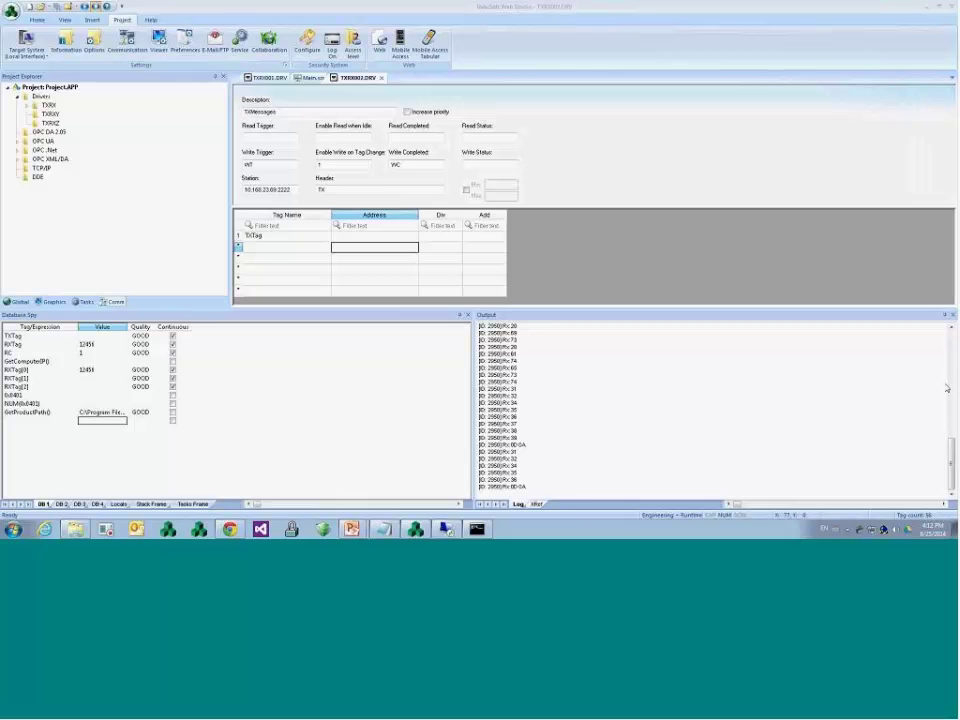
# - Switch to the Webinar TXRX July 2014 slide show in PowerPoint and advance to the Contact InduSoft Today slide
pyautogui.moveTo(352, 529)
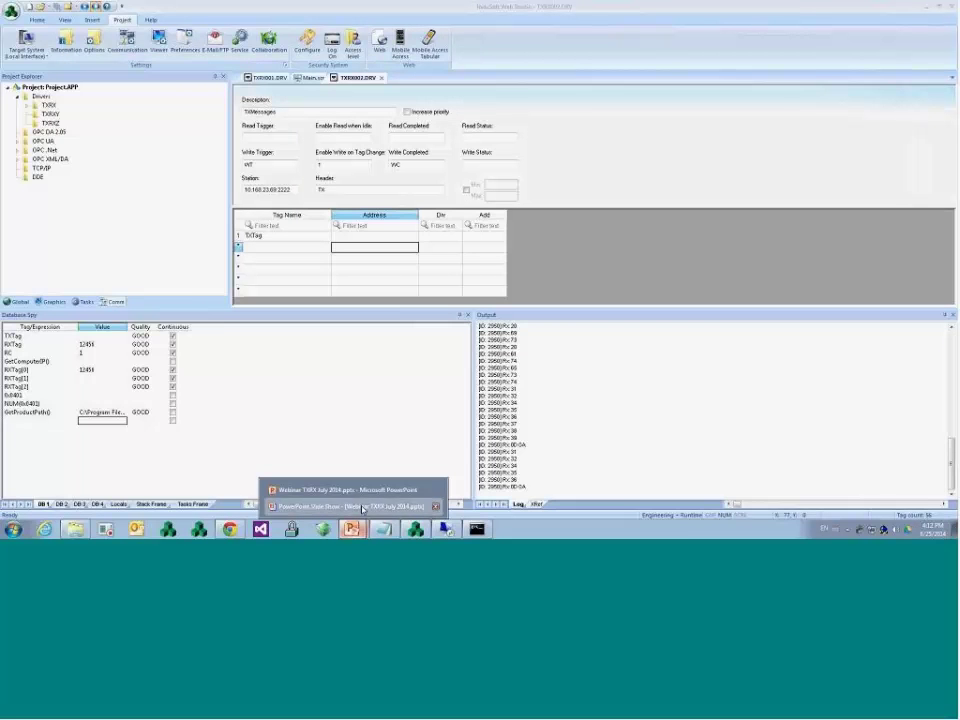
pyautogui.click(362, 506)
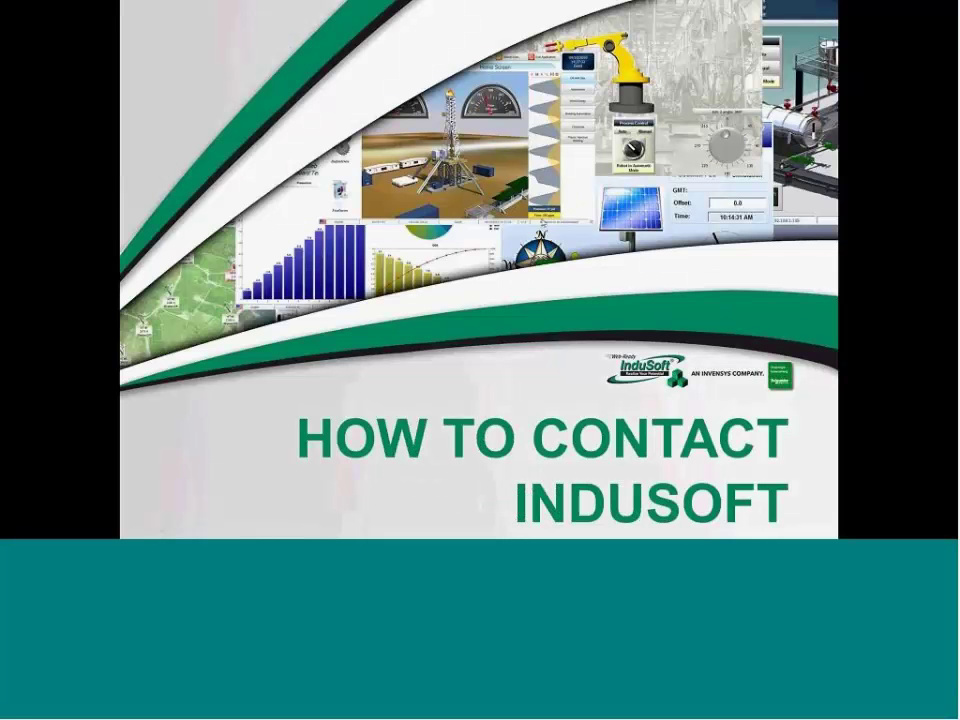
pyautogui.click(679, 271)
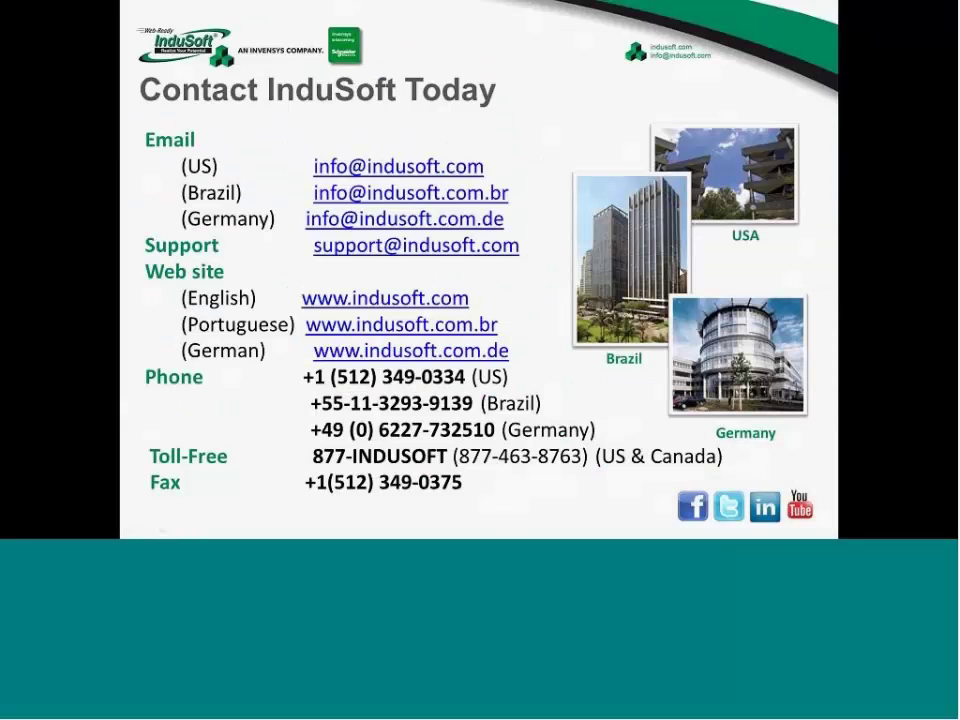